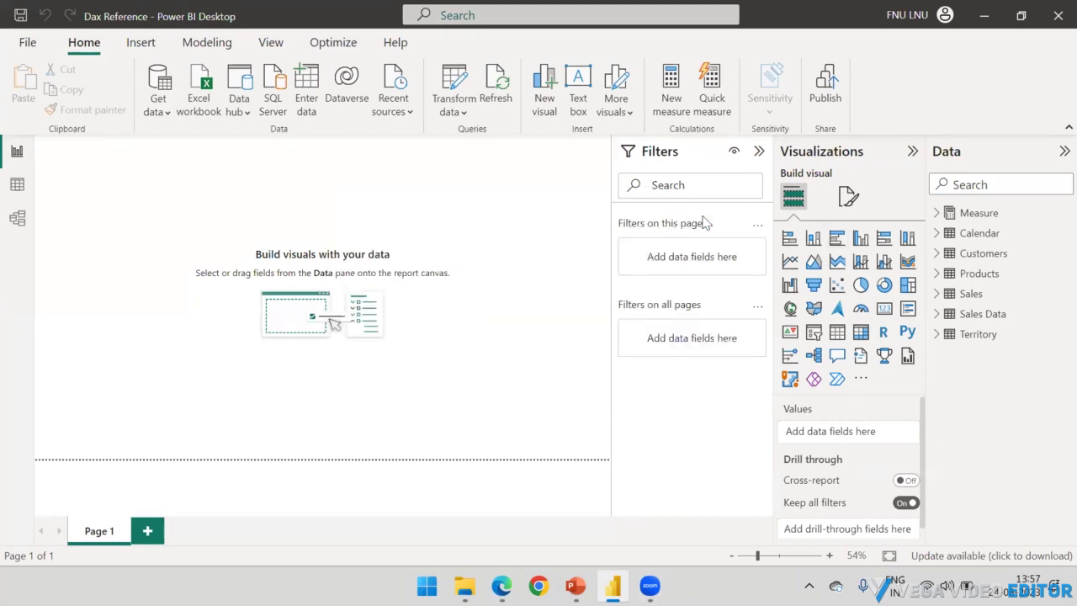
- Create a measure named Test in the Measure table and leave an empty line below its heading in the formula
right_click(978, 217)
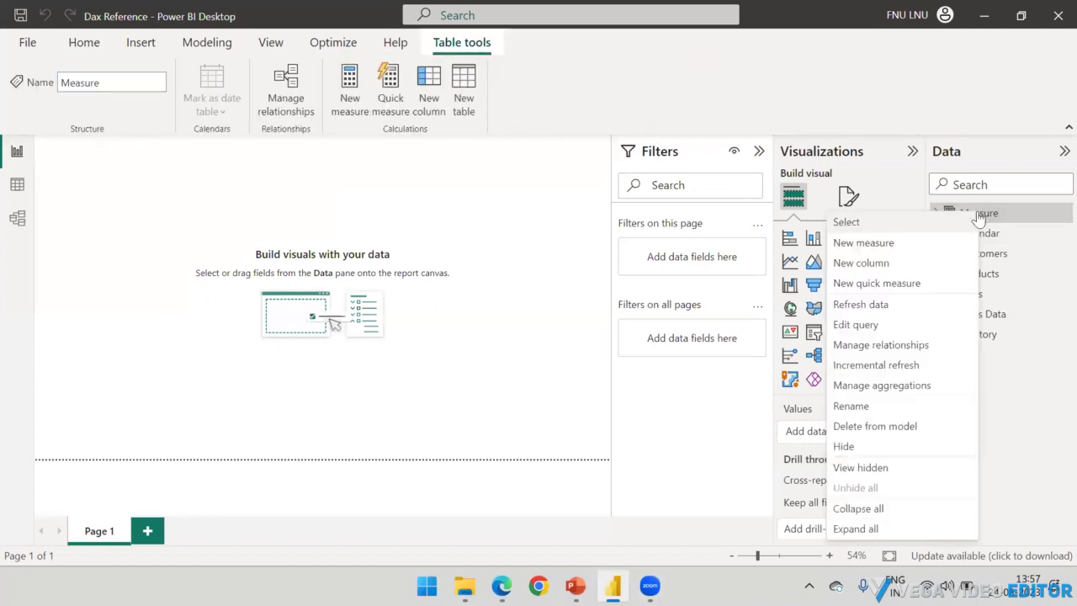
click(863, 242)
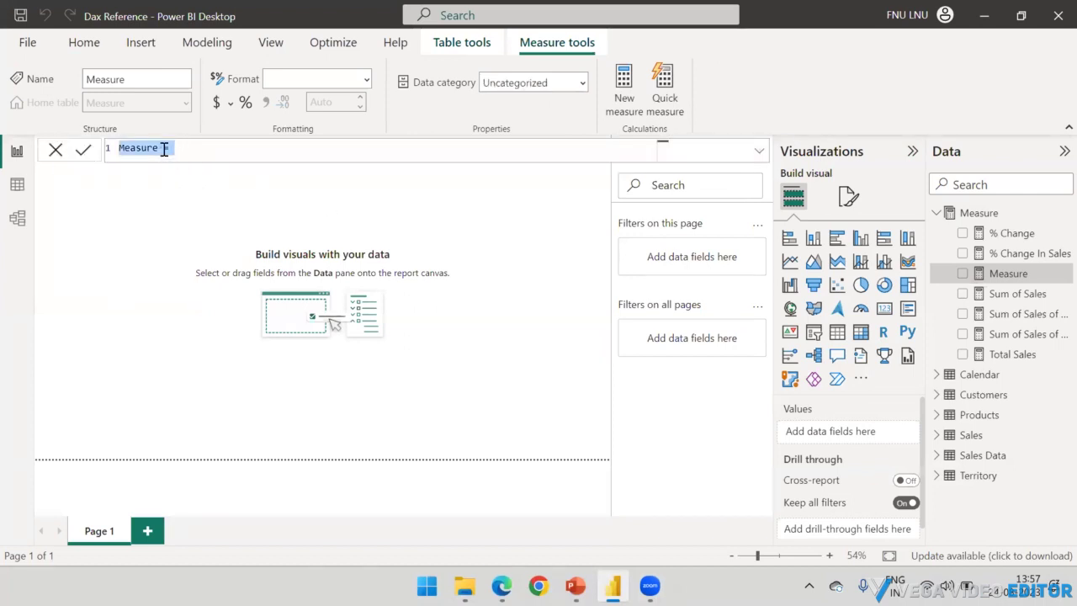
click(164, 148)
drag(158, 148, 30, 150)
text(Test)
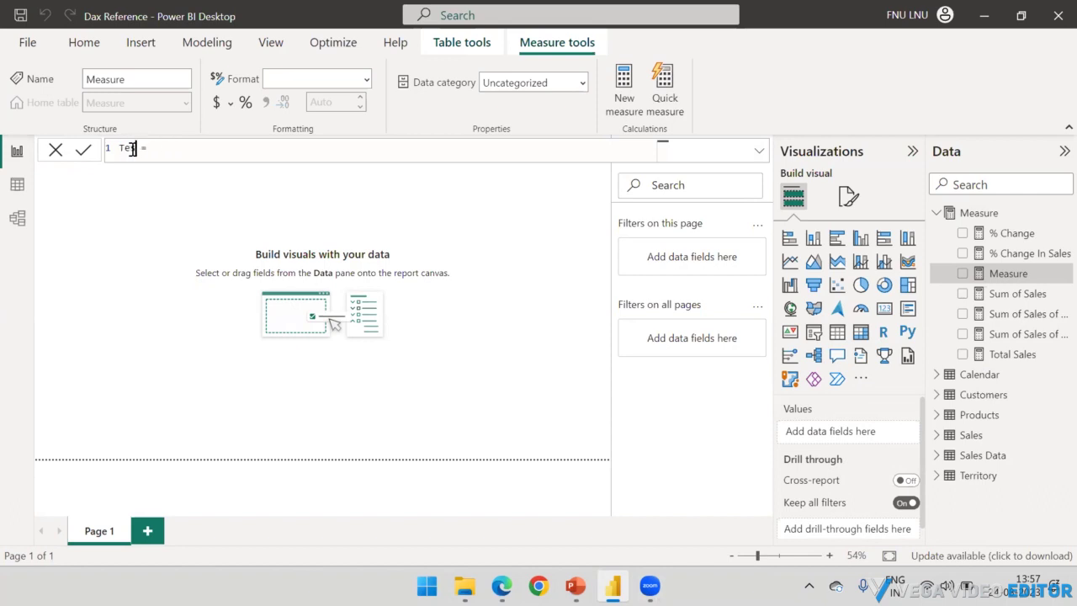
click(187, 149)
key(shift+Return)
key(shift+Return)
key(BackSpace)
key(shift+Return)
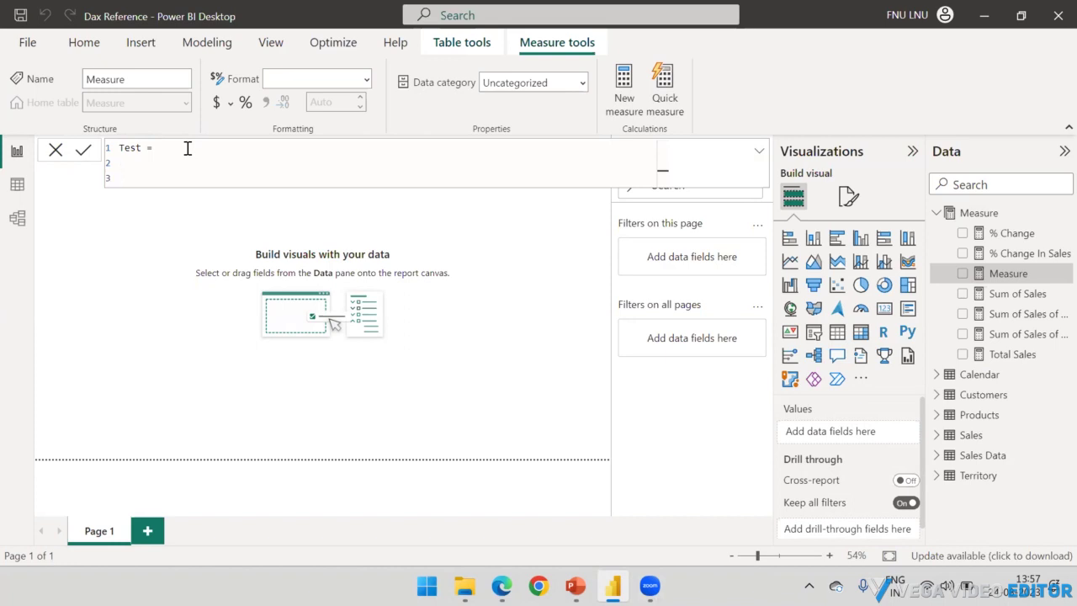
- Define the variables a = 10, b = 20 and c = 30 on separate lines of the Test formula and submit it
text(var a = 10)
key(shift+Return)
key(shift+Return)
key(BackSpace)
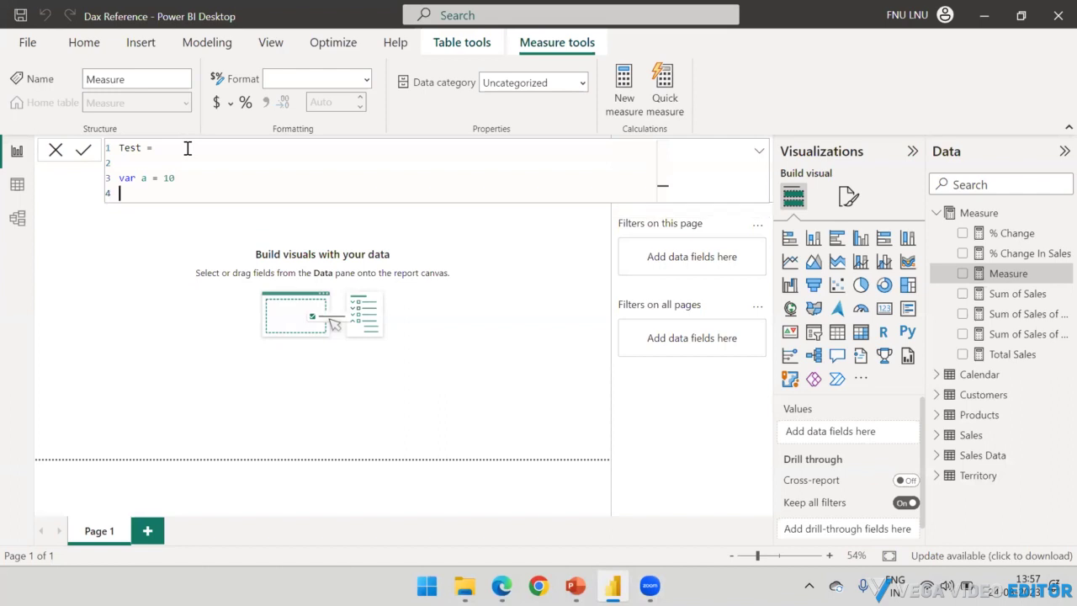
text(var b = 20)
key(shift+Return)
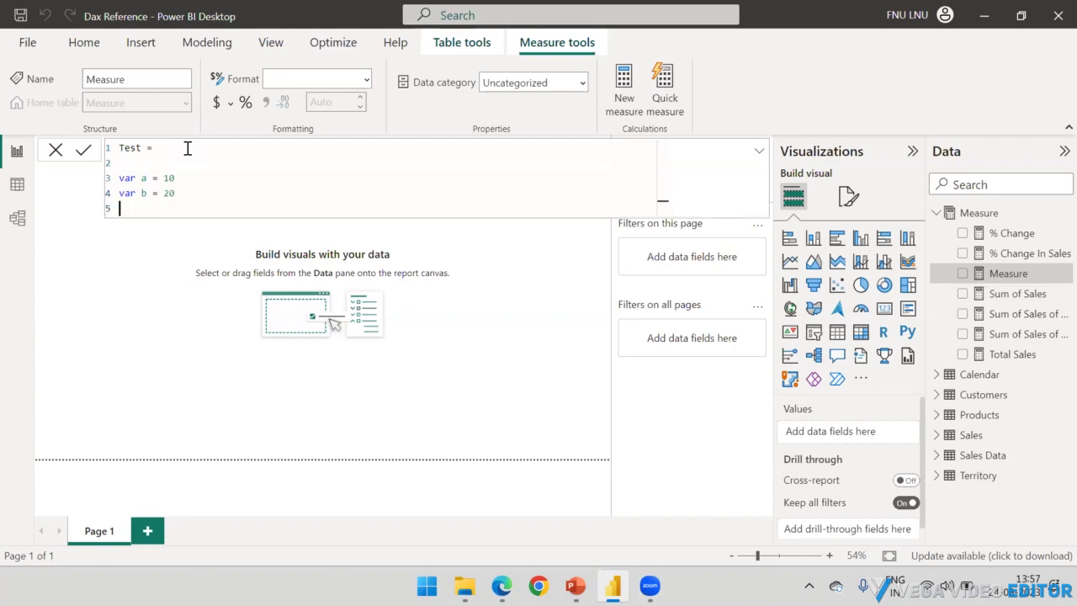
text(var c = 30)
key(Return)
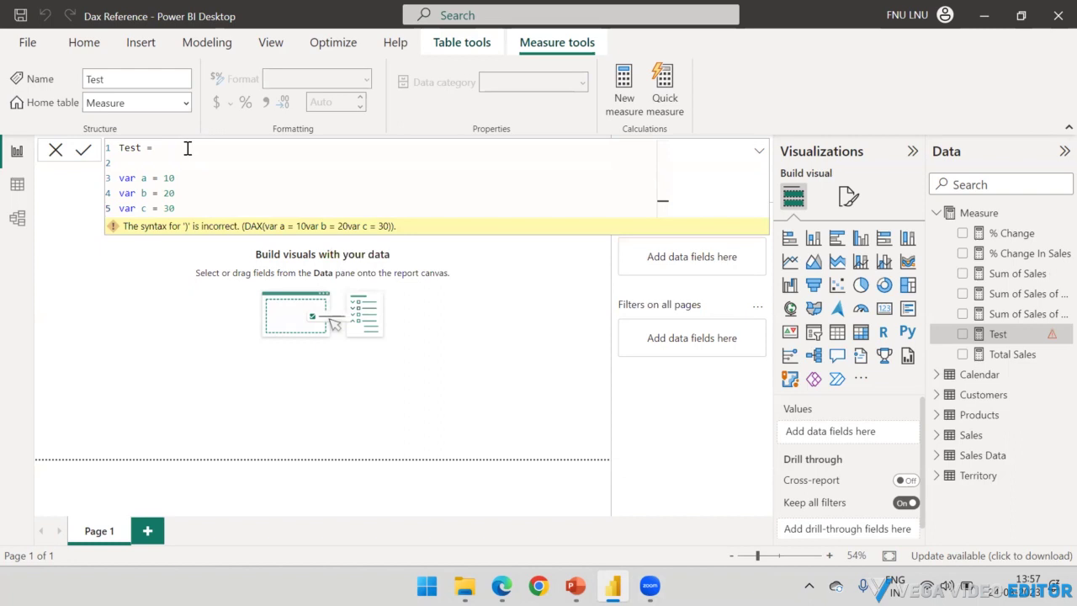
- Add a return keyword on a new line below the three variables, separated from them by an empty line
click(194, 209)
key(shift+Return)
key(shift+Return)
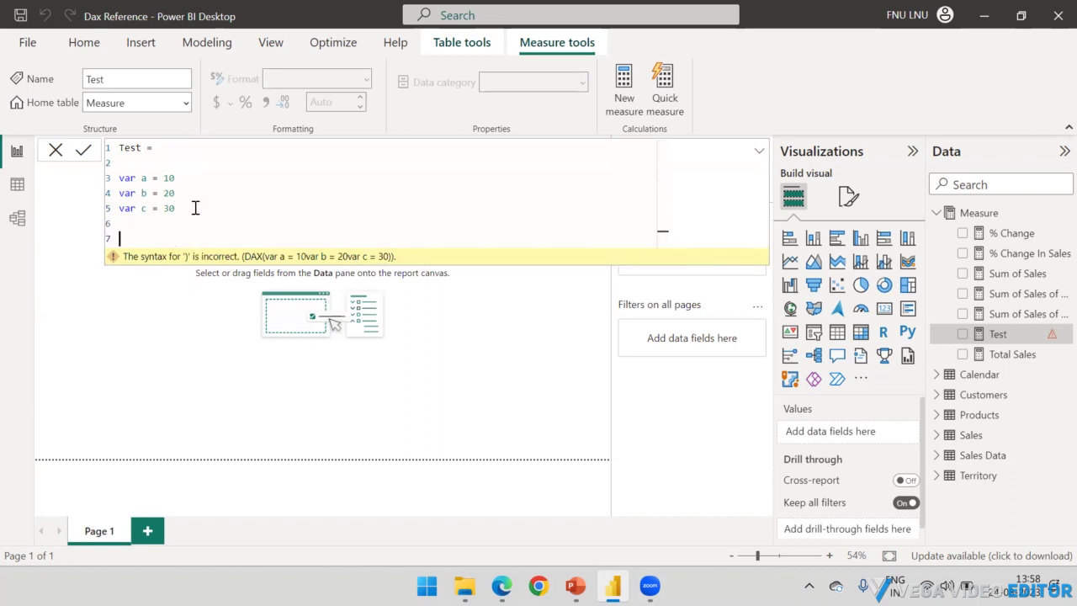
drag(177, 208, 114, 181)
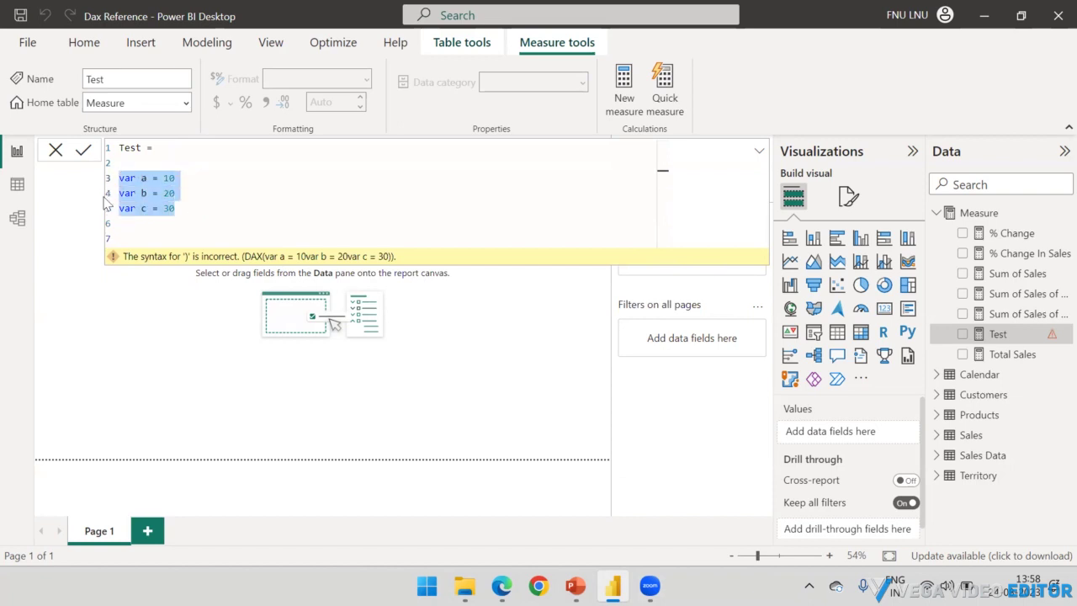
click(183, 246)
text(return)
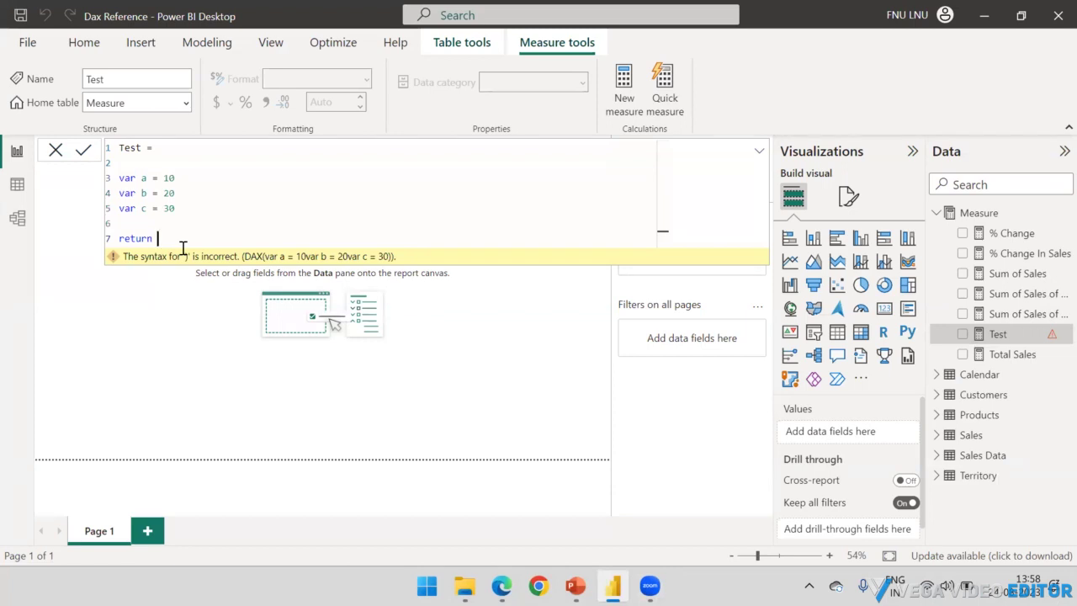
drag(181, 209, 116, 178)
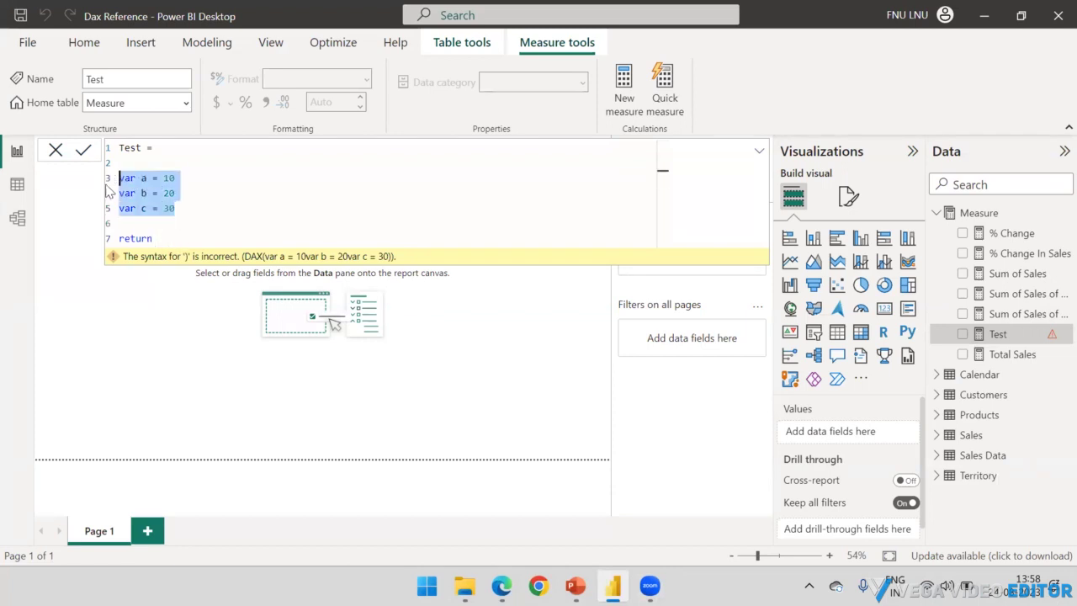
click(223, 239)
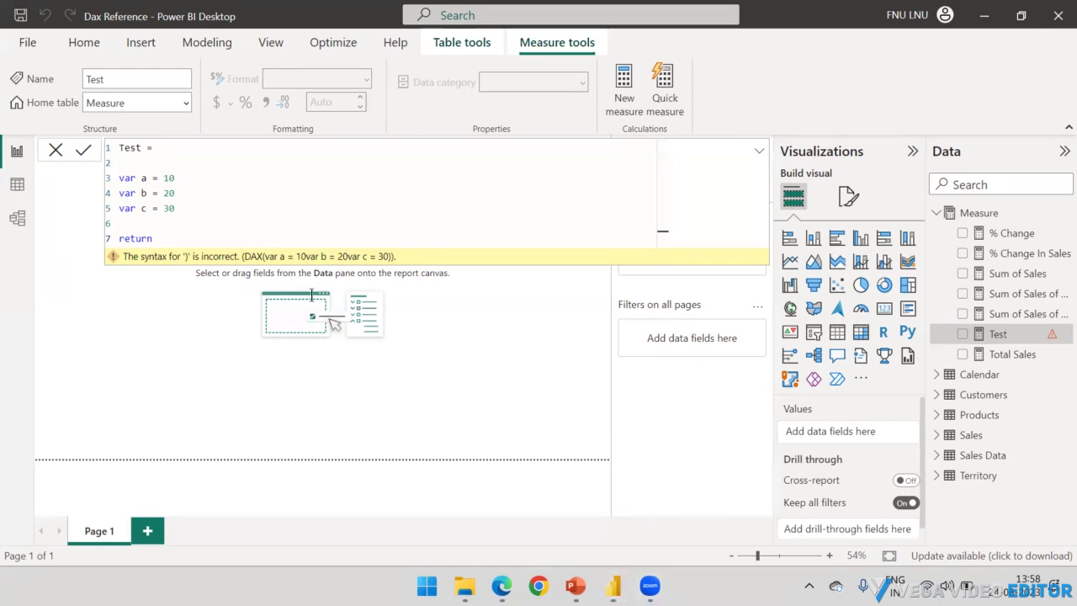
- Annotate the screen with a stacked text list of =, >, <, >=, <= and <>, narrowed and placed around the Visualizations heading
double_click(450, 334)
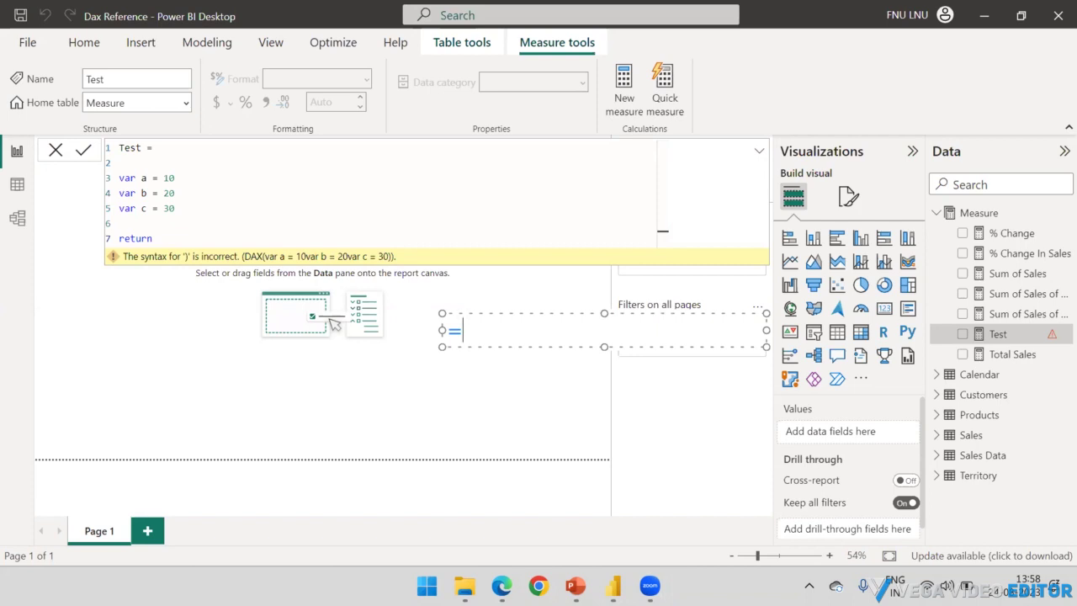
key(Return)
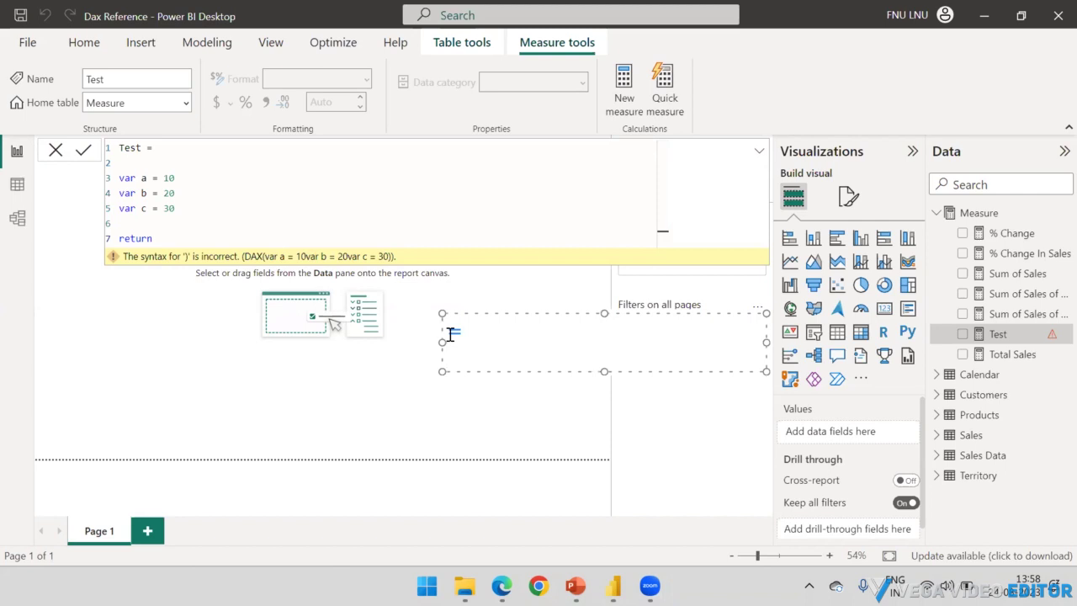
text(>)
key(Return)
text(<)
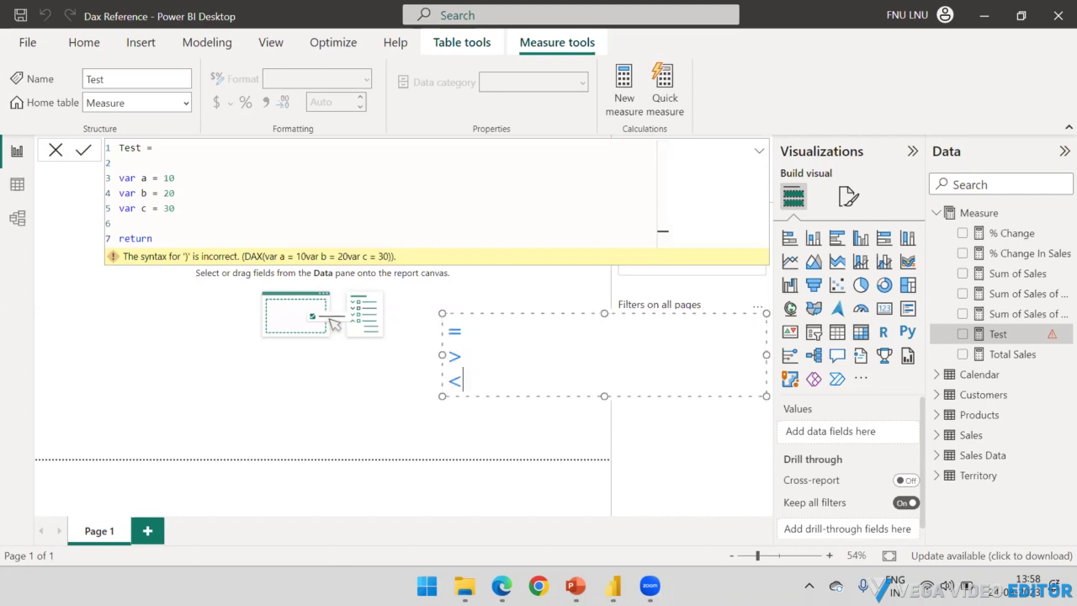
key(Return)
text(>=)
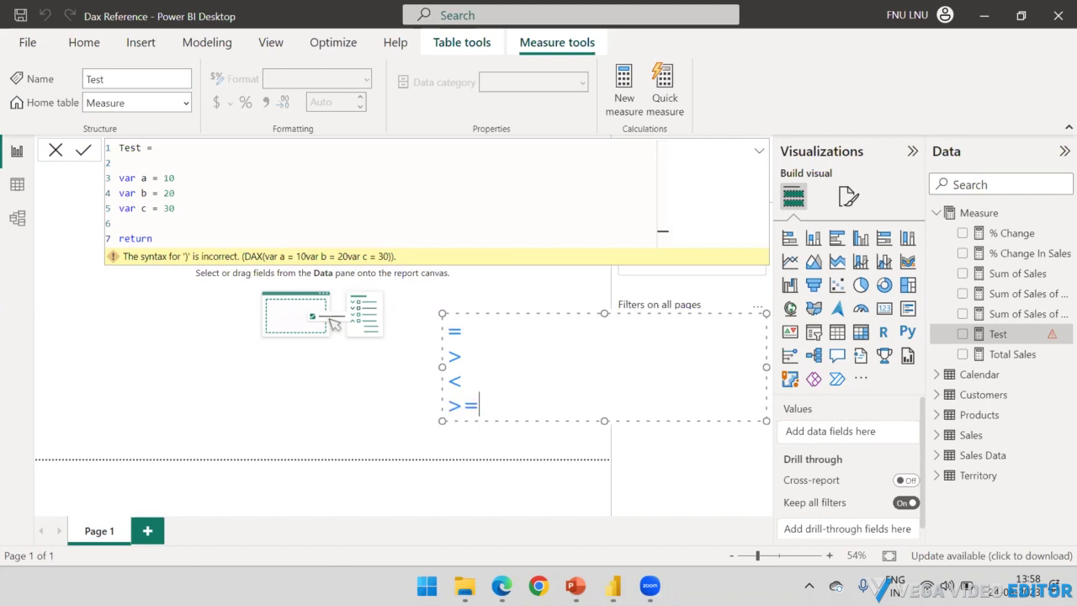
key(Return)
text(<=)
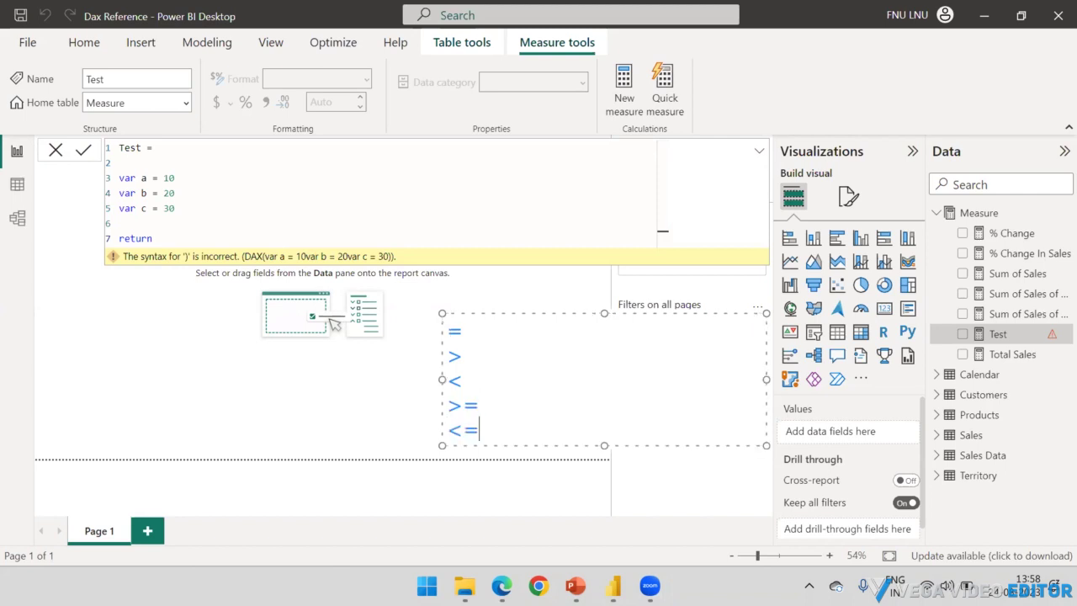
key(Return)
text(<>)
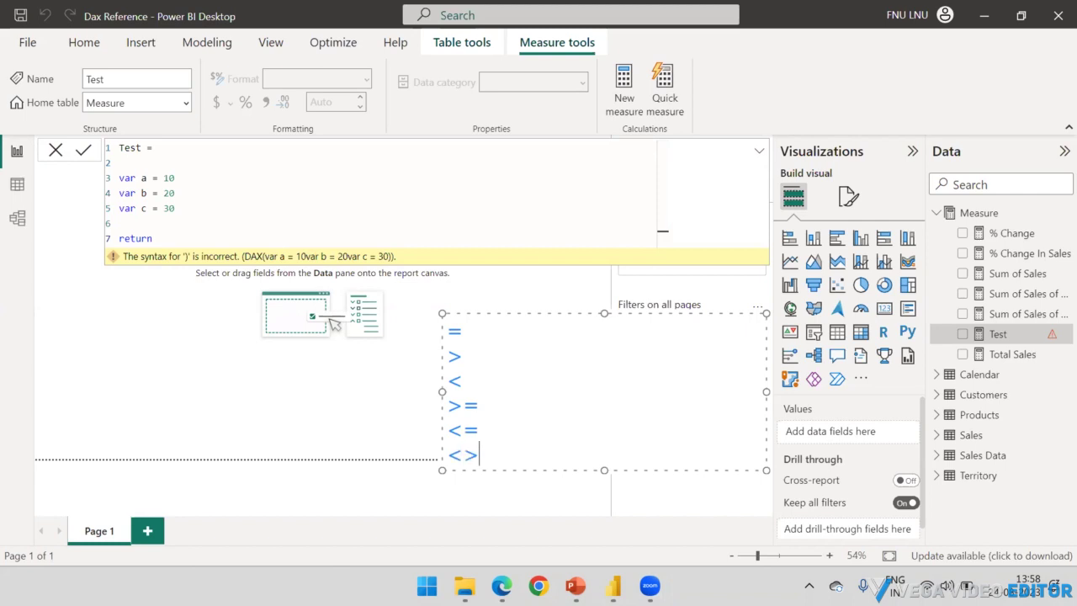
drag(767, 390, 518, 389)
drag(500, 314, 915, 44)
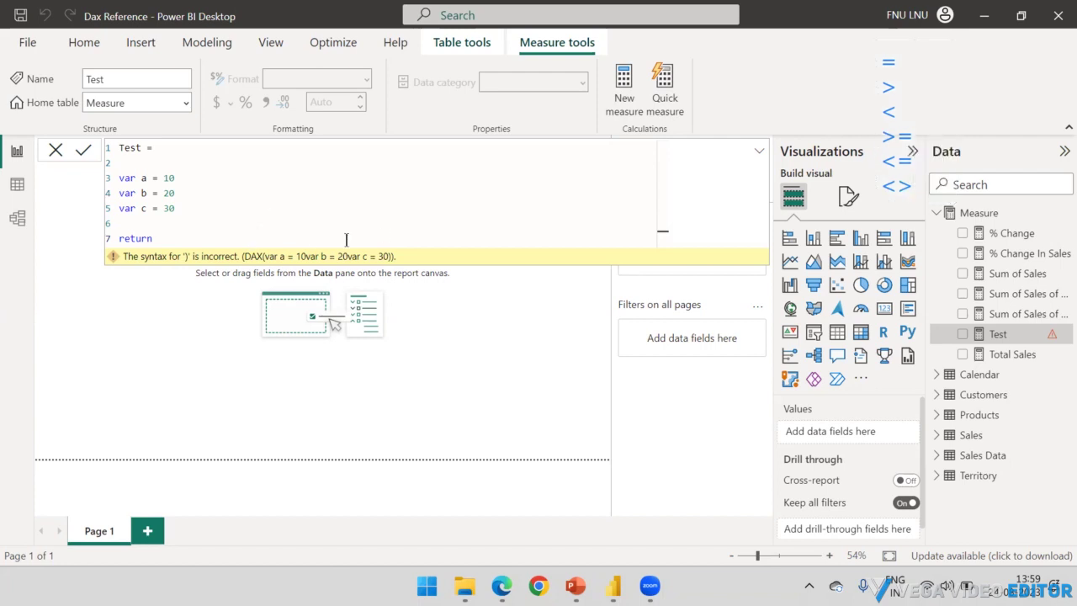
- Complete the return line of the Test measure with the comparison a = b and apply the formula
click(225, 236)
click(266, 239)
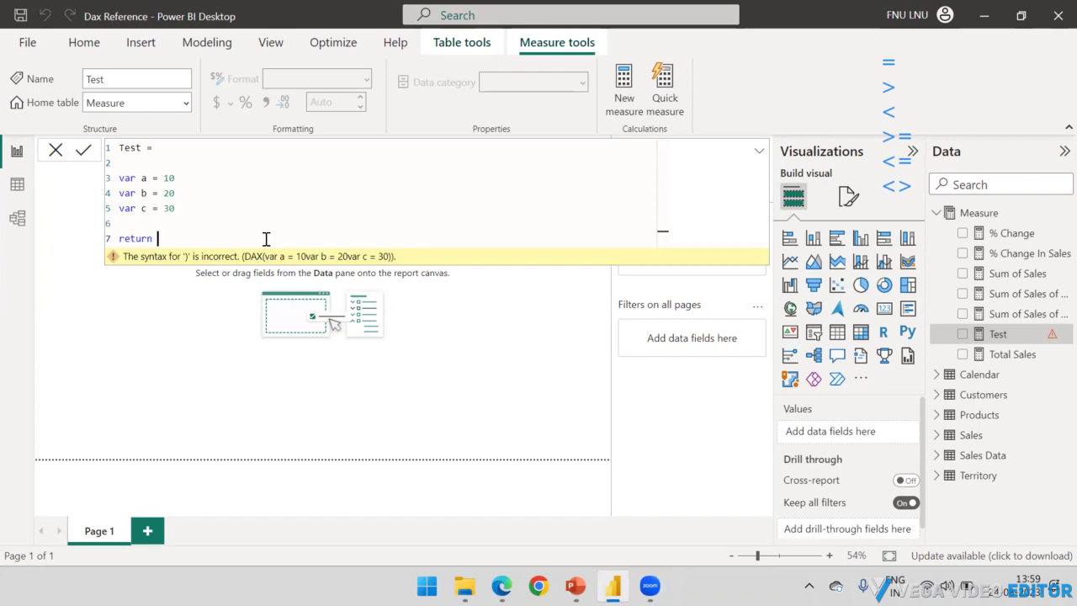
text(a = b)
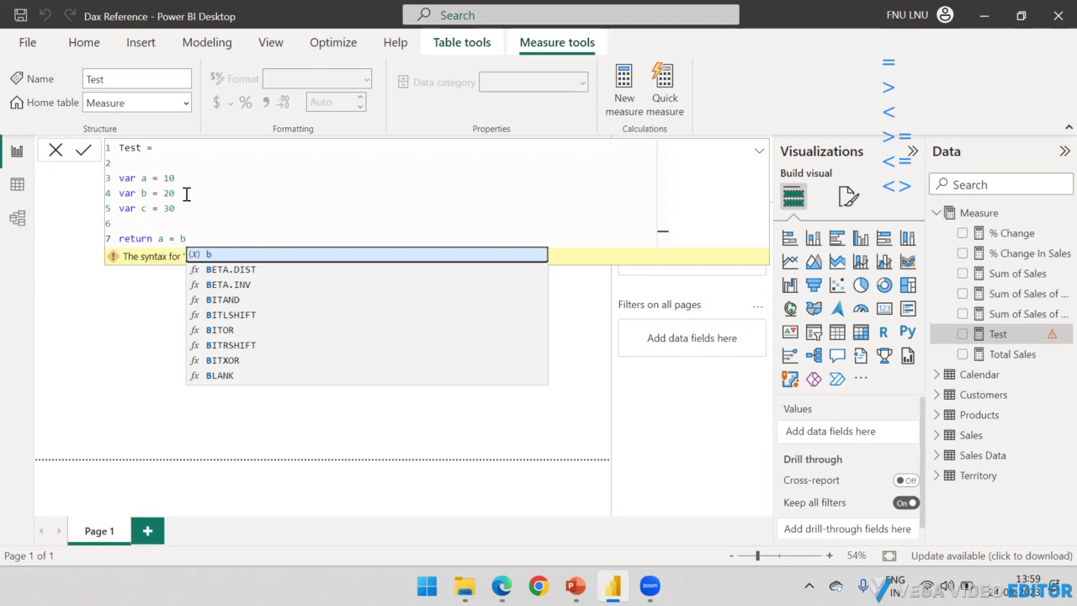
drag(216, 197, 120, 183)
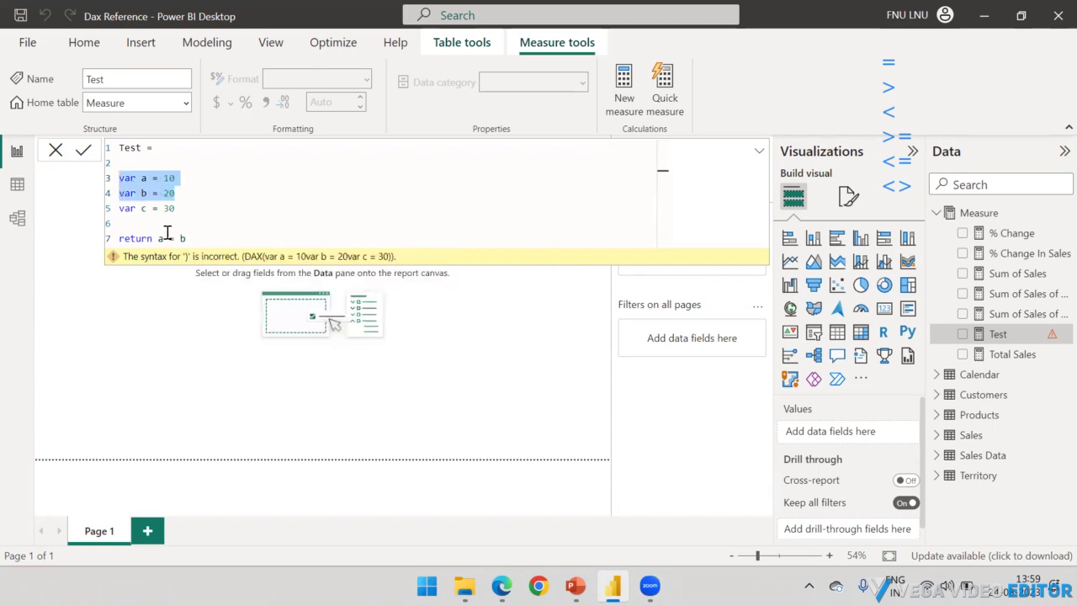
click(206, 242)
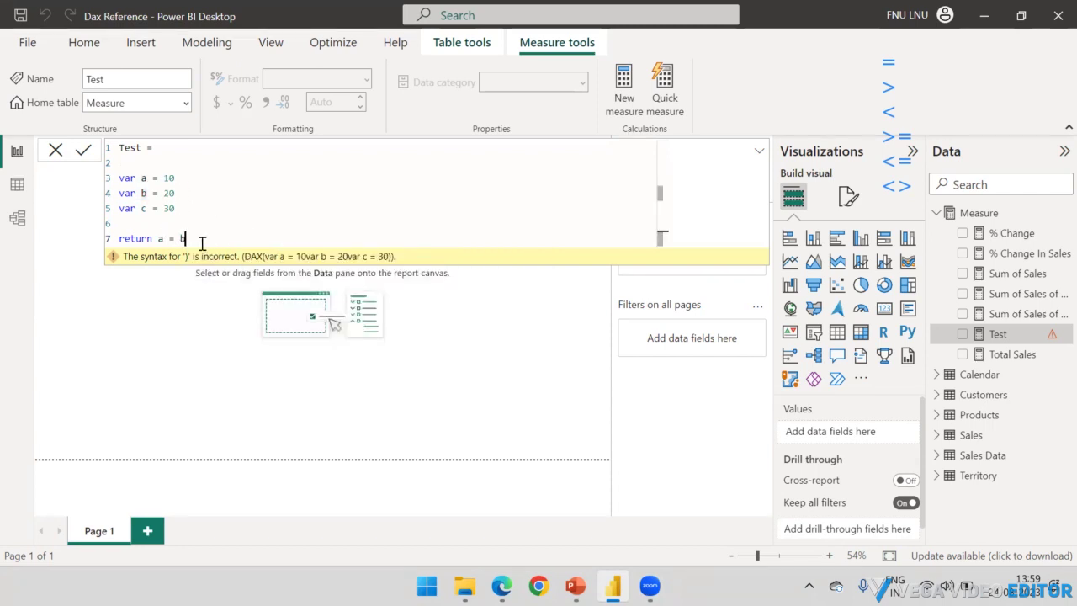
key(shift+Left)
key(shift+Left)
key(shift+Left)
key(shift+Left)
key(shift+Left)
click(214, 242)
click(160, 310)
- Add a card visual showing the Test measure to the report page and make it wider and shorter
click(884, 310)
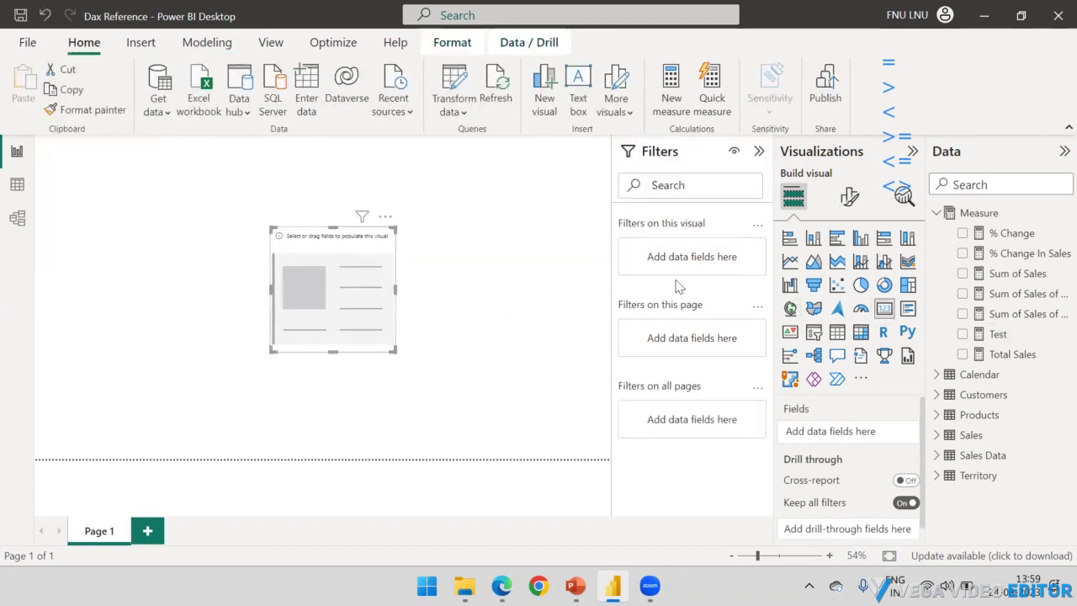
drag(975, 340, 323, 284)
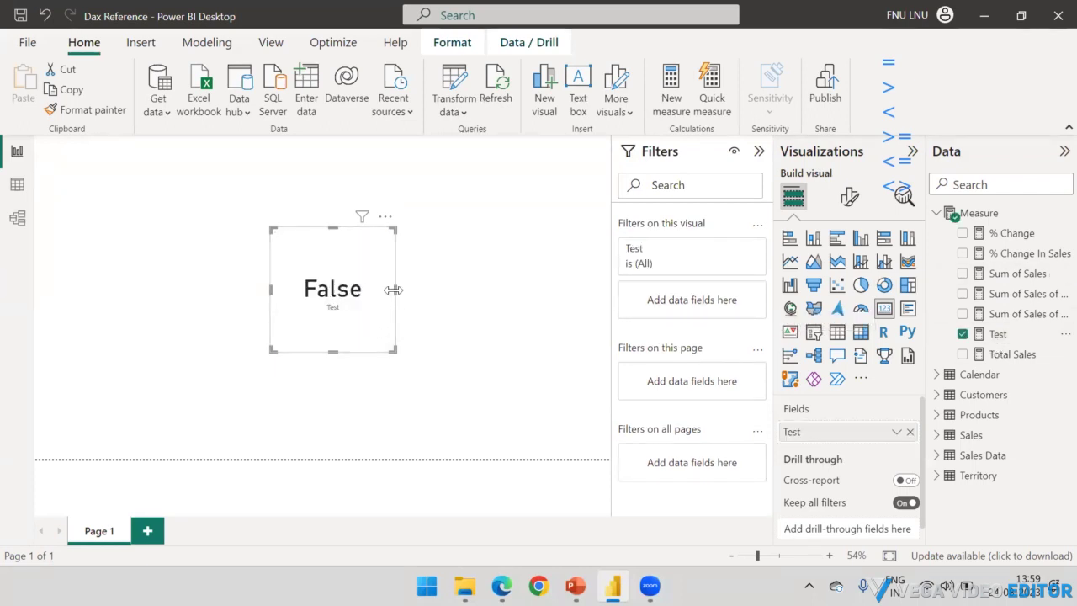
drag(394, 288, 458, 288)
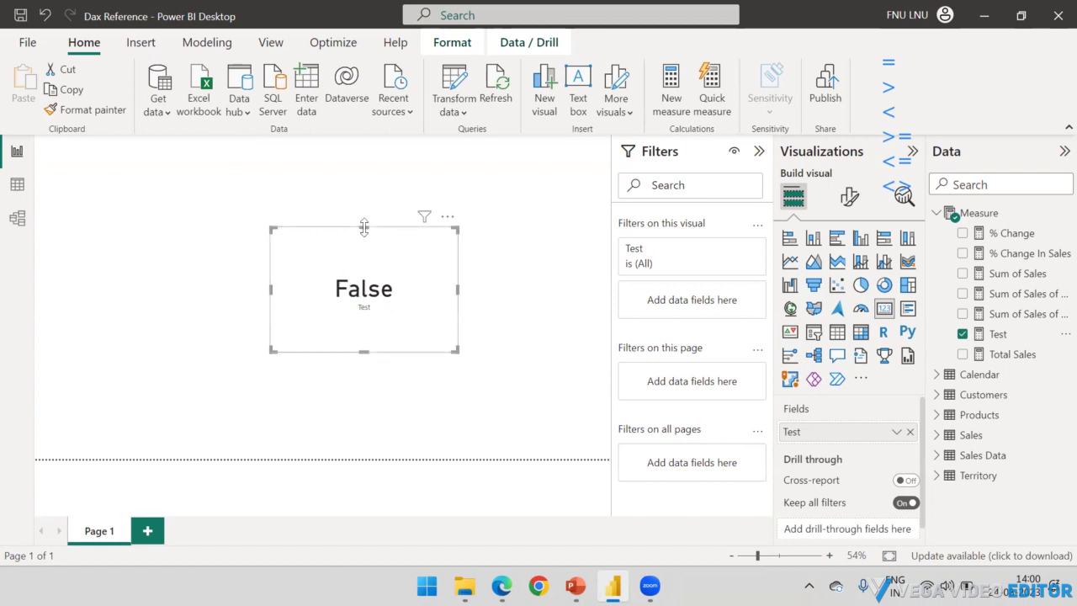
drag(365, 227, 359, 276)
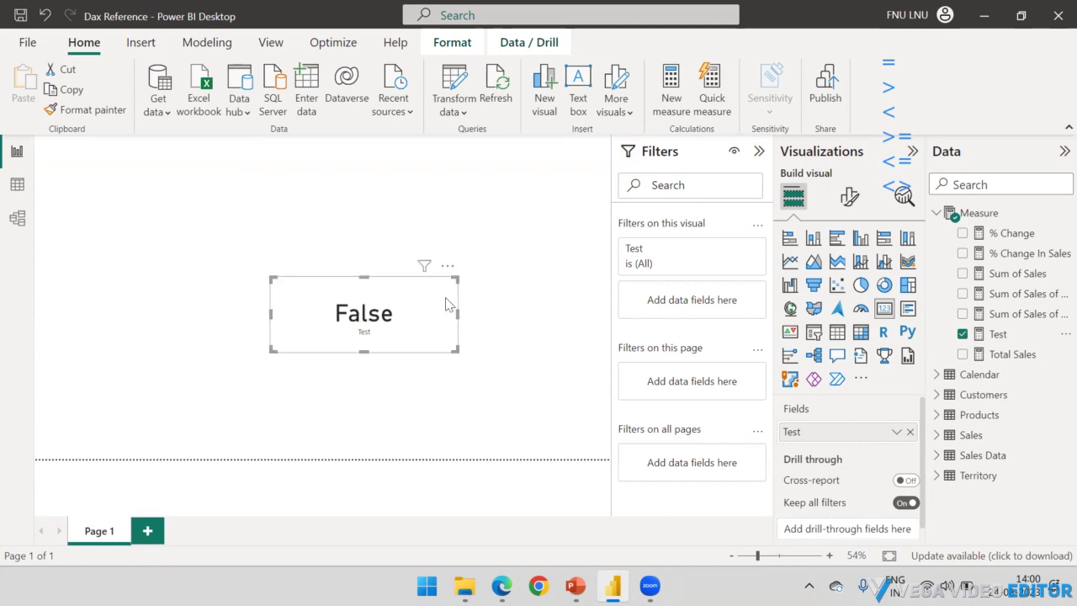
- Change the comparison returned by the Test measure to a > b and apply the formula
click(998, 334)
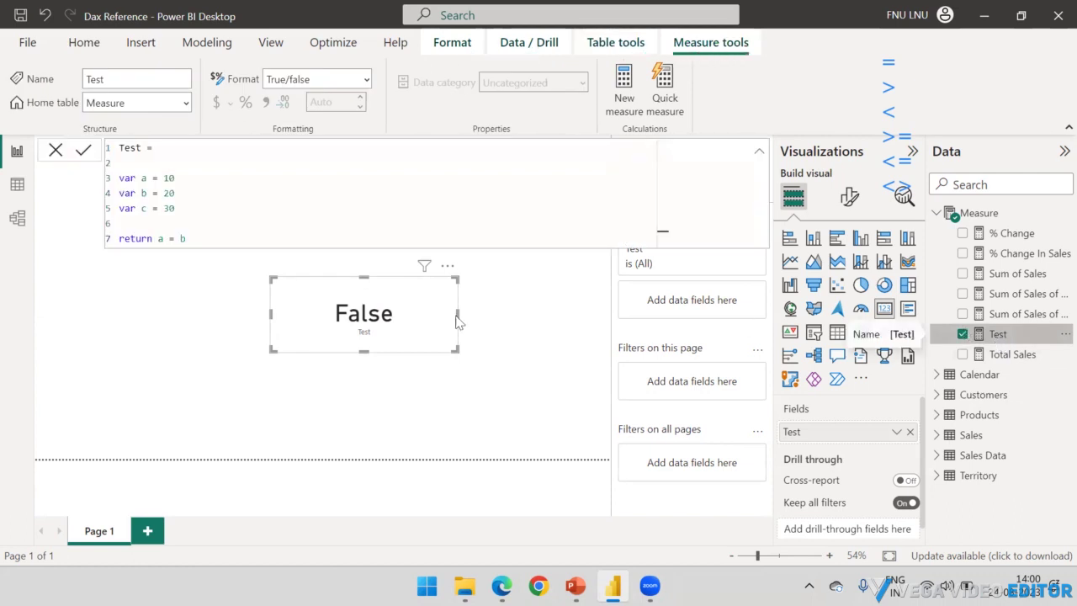
drag(197, 239, 159, 239)
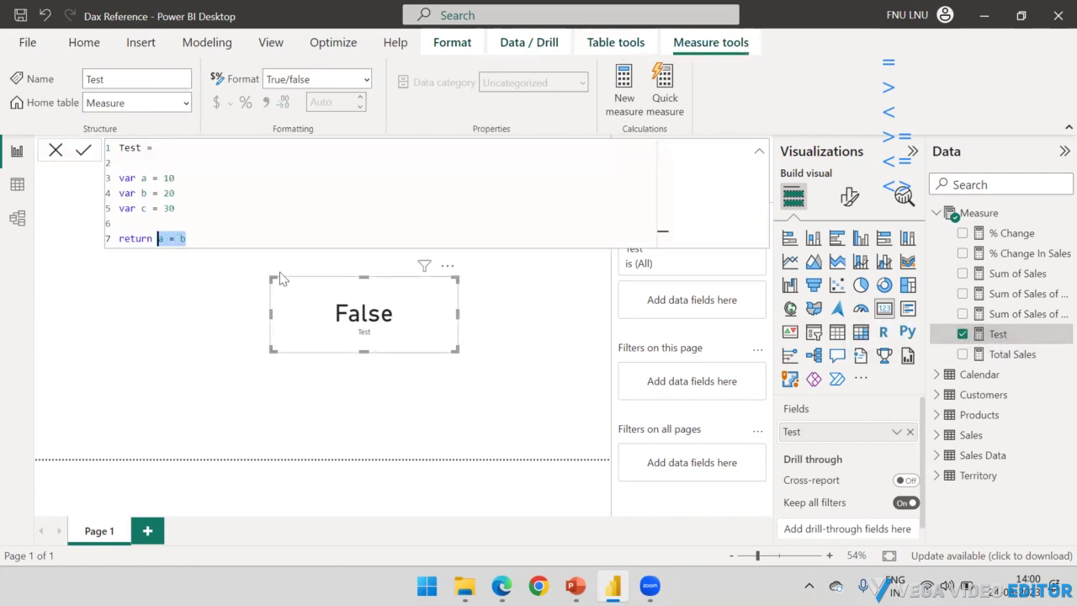
click(182, 240)
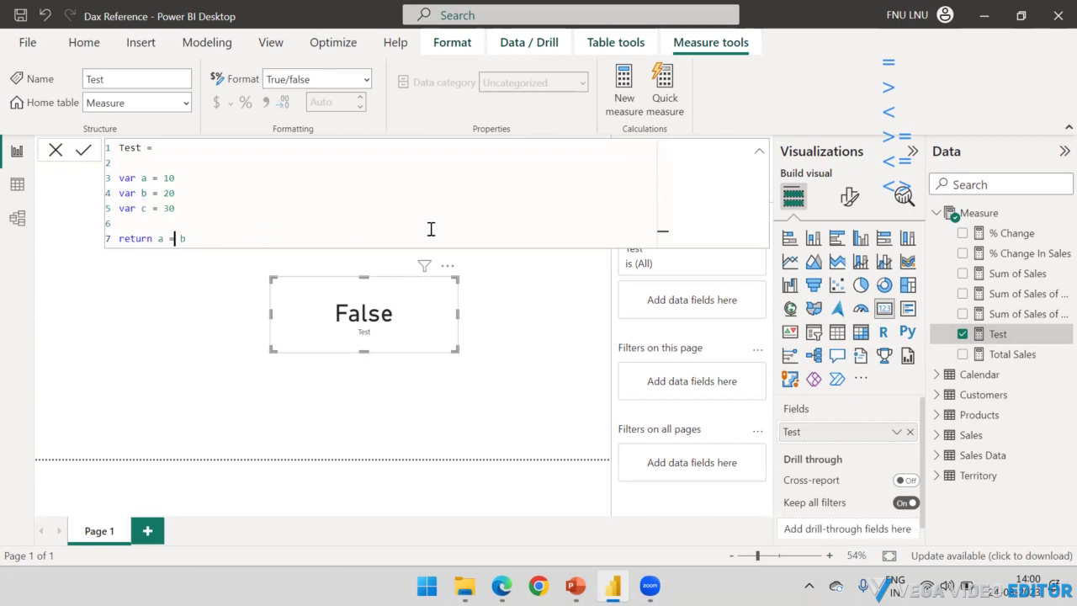
key(shift+Left)
text(>)
key(Return)
- Change the comparison returned by the Test measure to a < b and apply the formula
click(173, 239)
key(BackSpace)
text(<)
key(Right)
key(Right)
drag(186, 239, 161, 240)
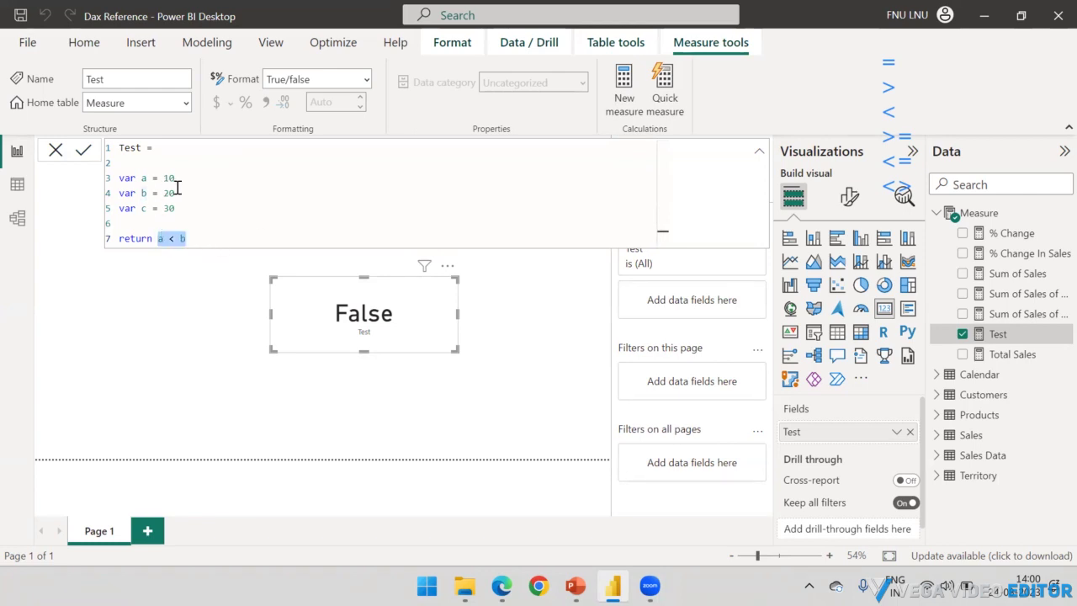
click(188, 238)
shift+click(159, 238)
key(Return)
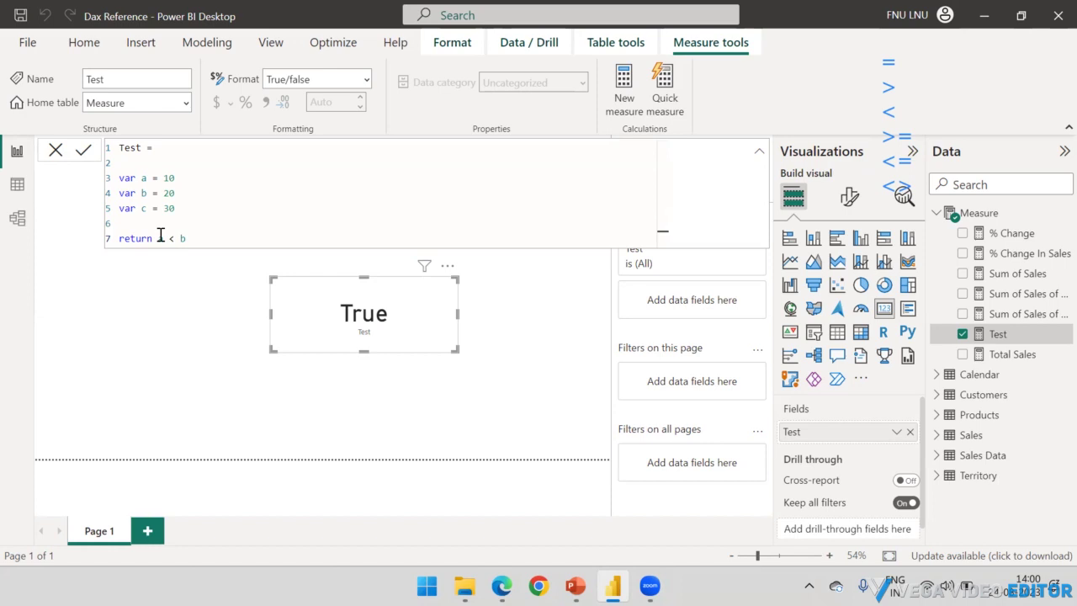
- Extend the operator in the return line of the Test measure so the comparison reads a <> b
click(175, 238)
text(>)
click(212, 239)
drag(212, 239, 156, 238)
- Add a second screen annotation listing AND, OR and NOT beside the operator list, and go back to the return line of the formula
click(1050, 118)
click(917, 59)
text(AND)
key(Return)
text(OR)
key(Return)
text(NOT)
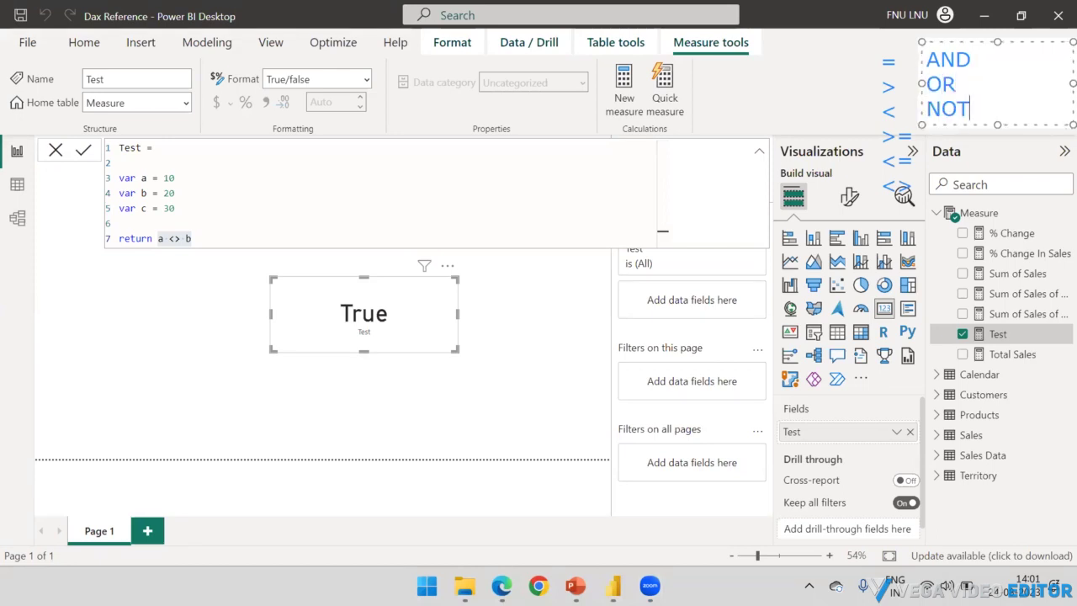
click(864, 80)
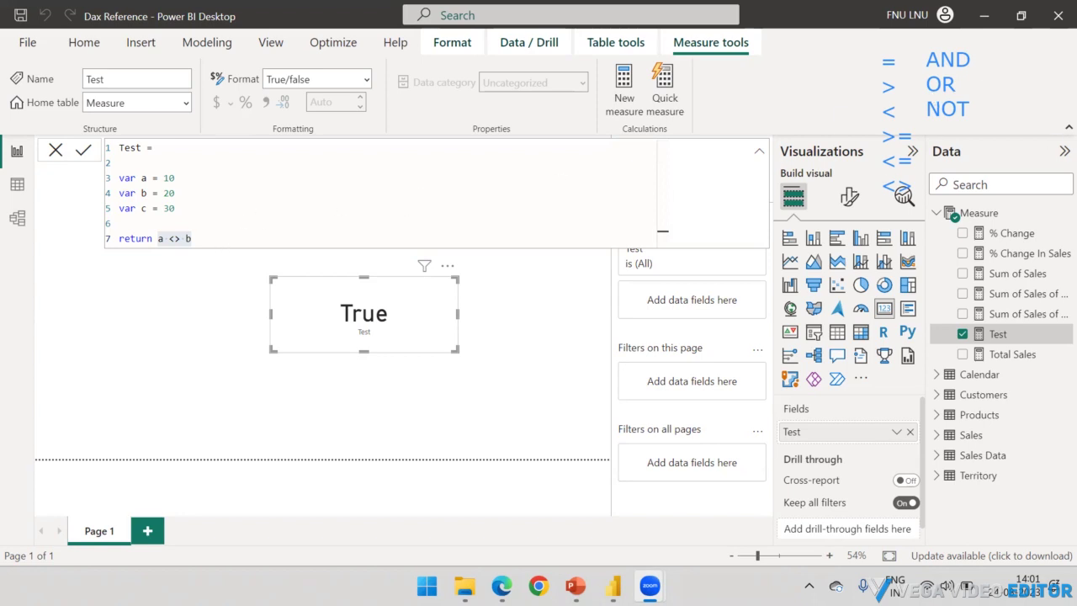
click(205, 238)
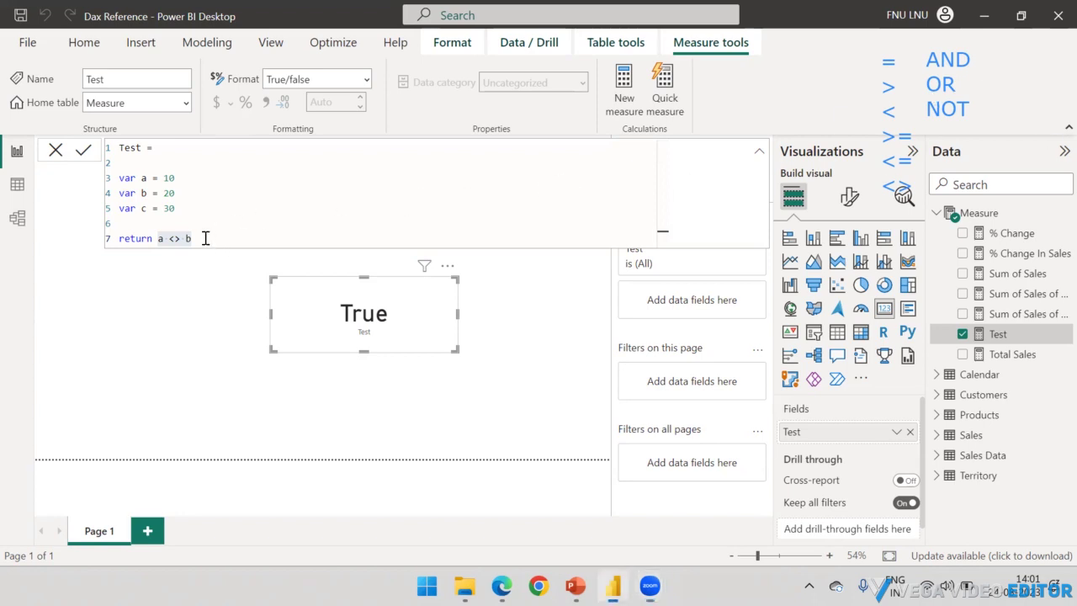
- Replace the comparison returned by the Test measure with AND(a < b, a < c), with spaces around the operators
drag(204, 238, 158, 239)
key(BackSpace)
text(AND)
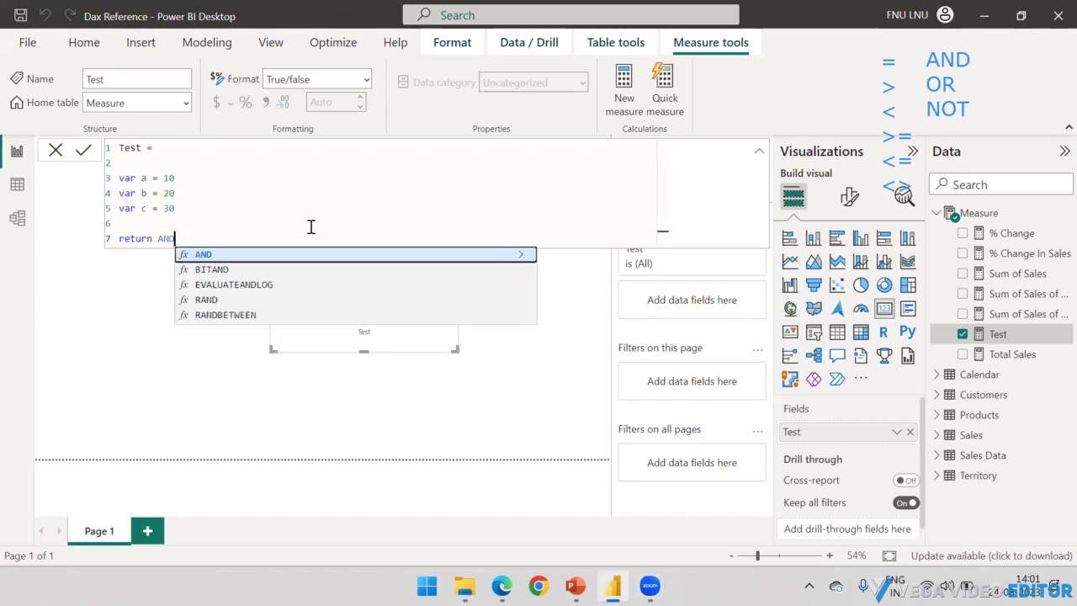
text(()
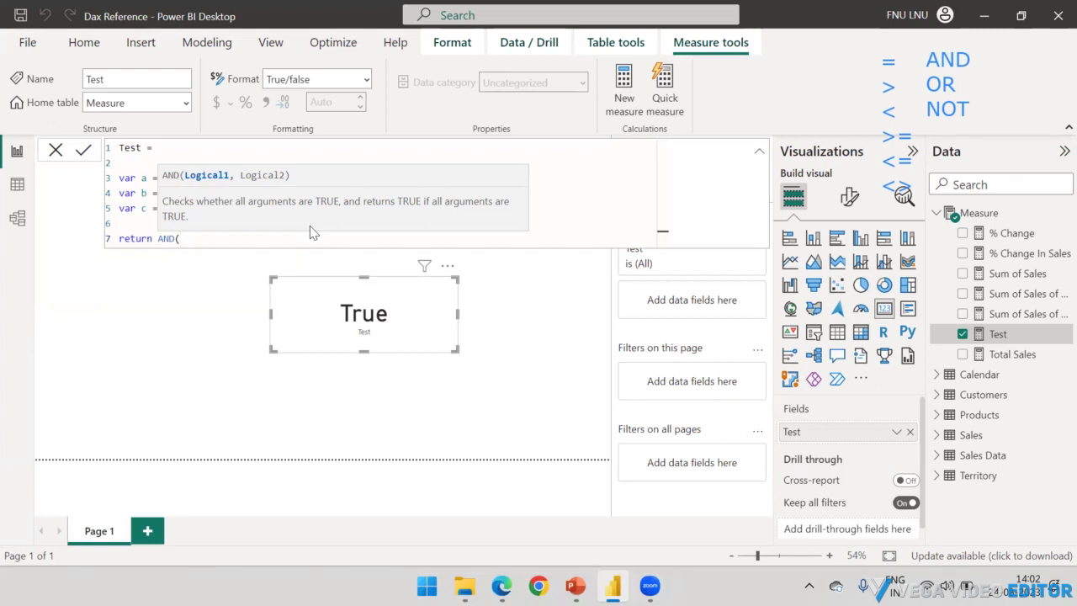
text(a<b)
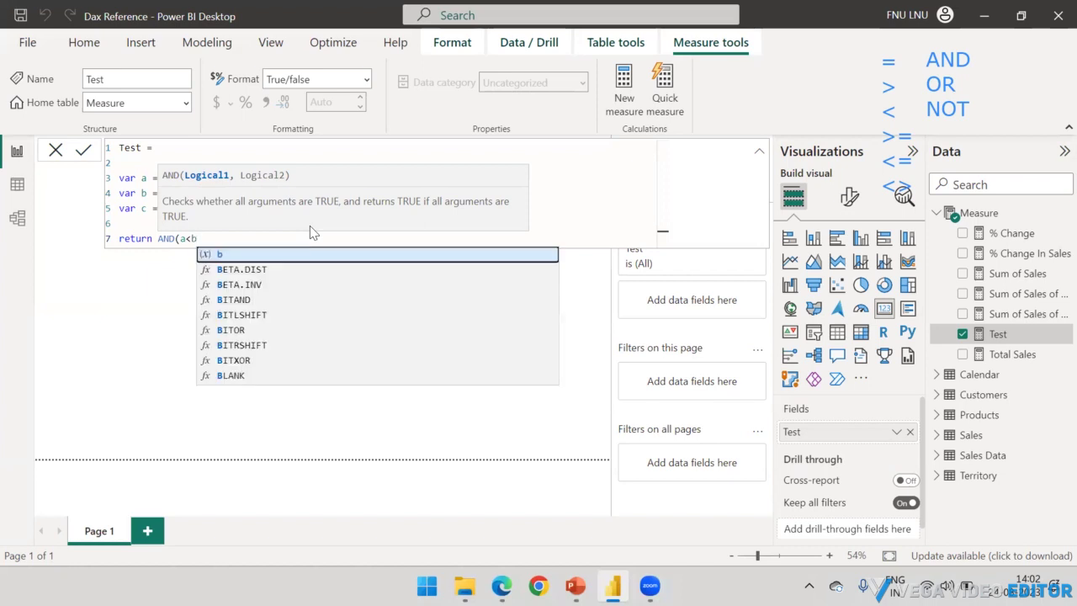
text(, )
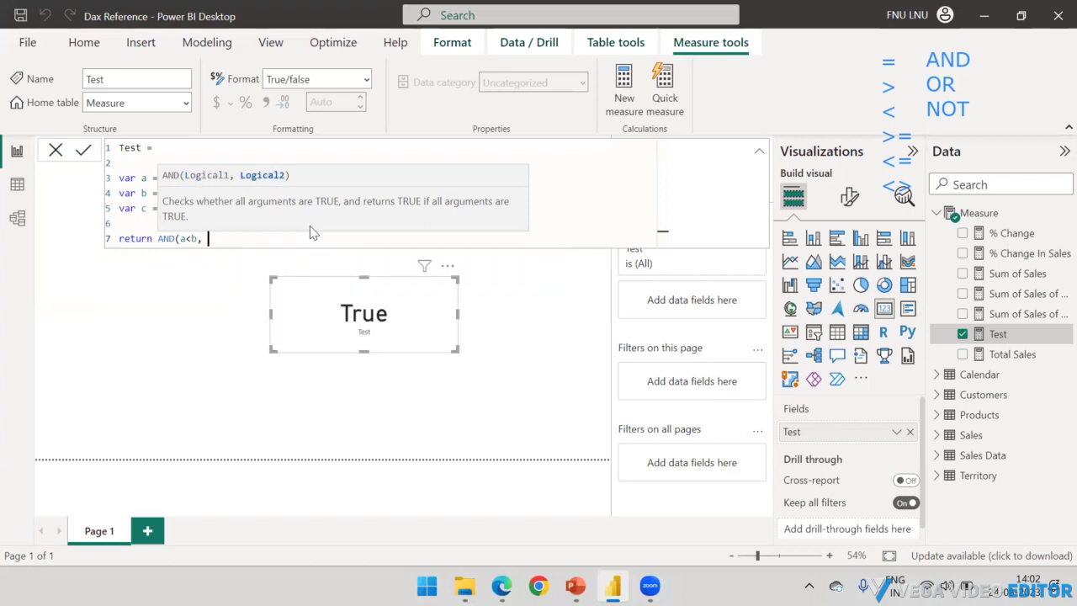
text(a<c)
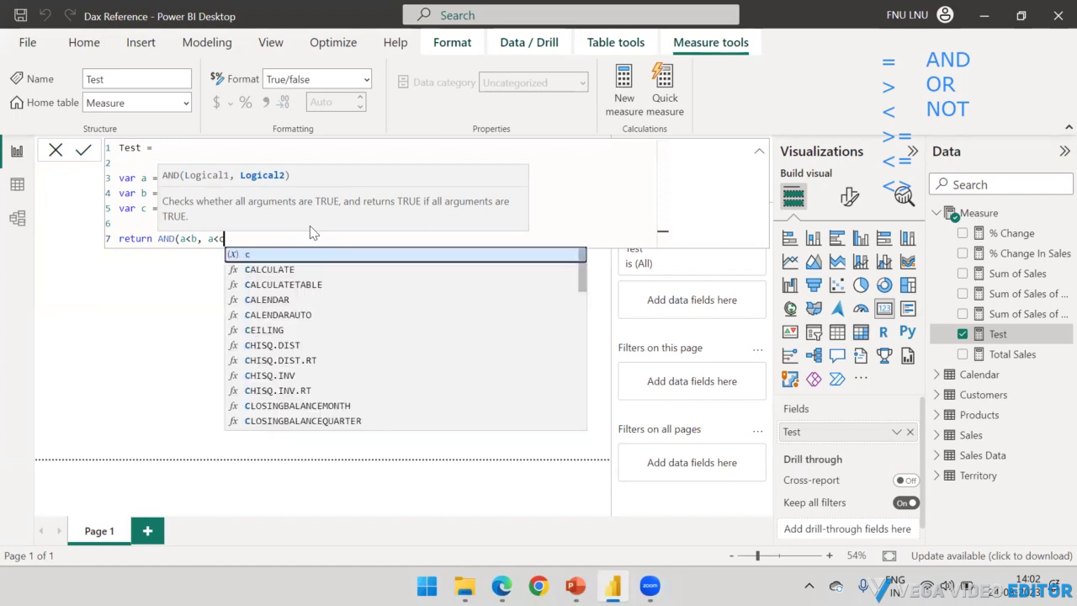
text())
click(189, 239)
key(Right)
click(225, 239)
key(Right)
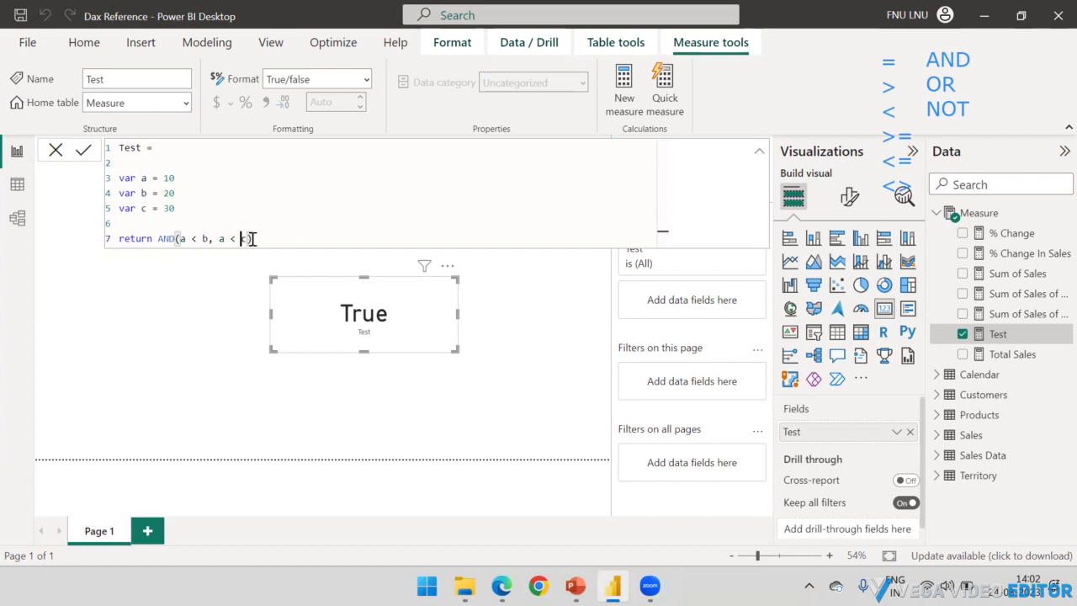
- Highlight the two AND arguments and add a screen annotation above them reading "True, True = TRUE : False"
drag(209, 239, 181, 238)
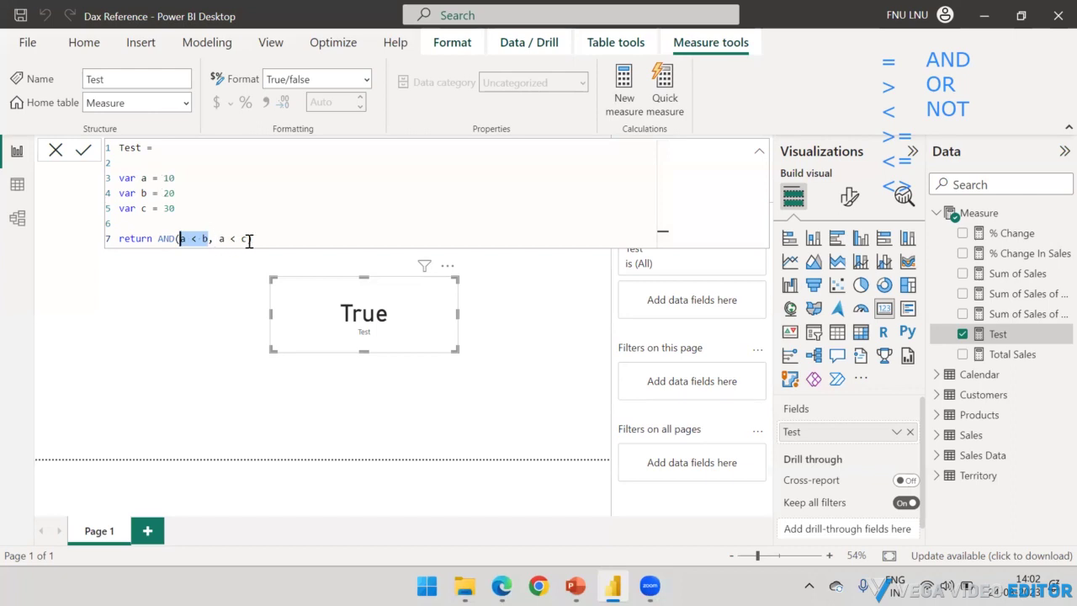
drag(249, 239, 179, 239)
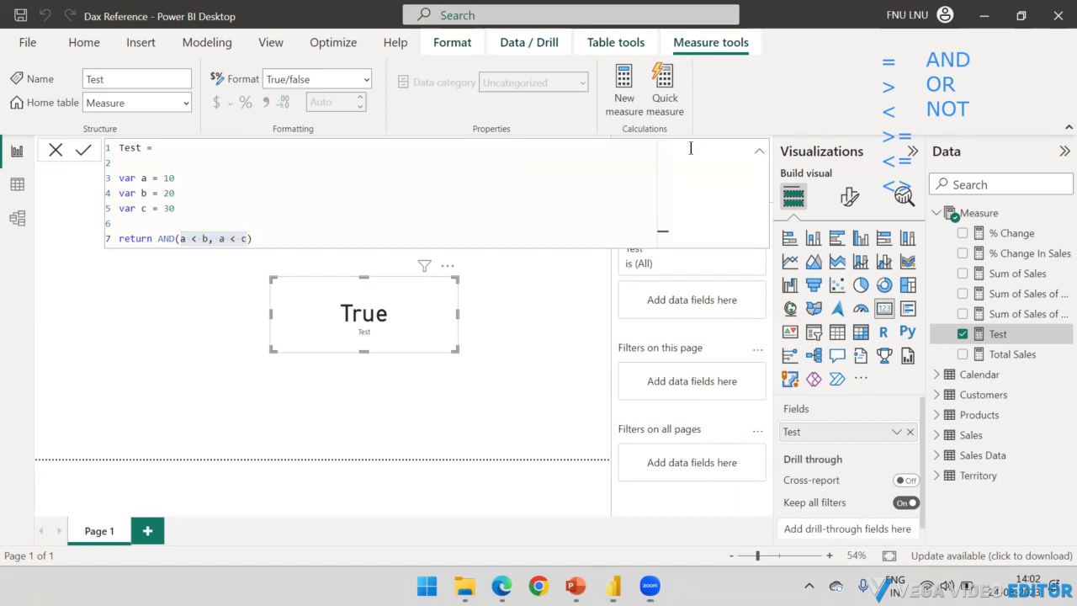
click(179, 224)
text(True, True)
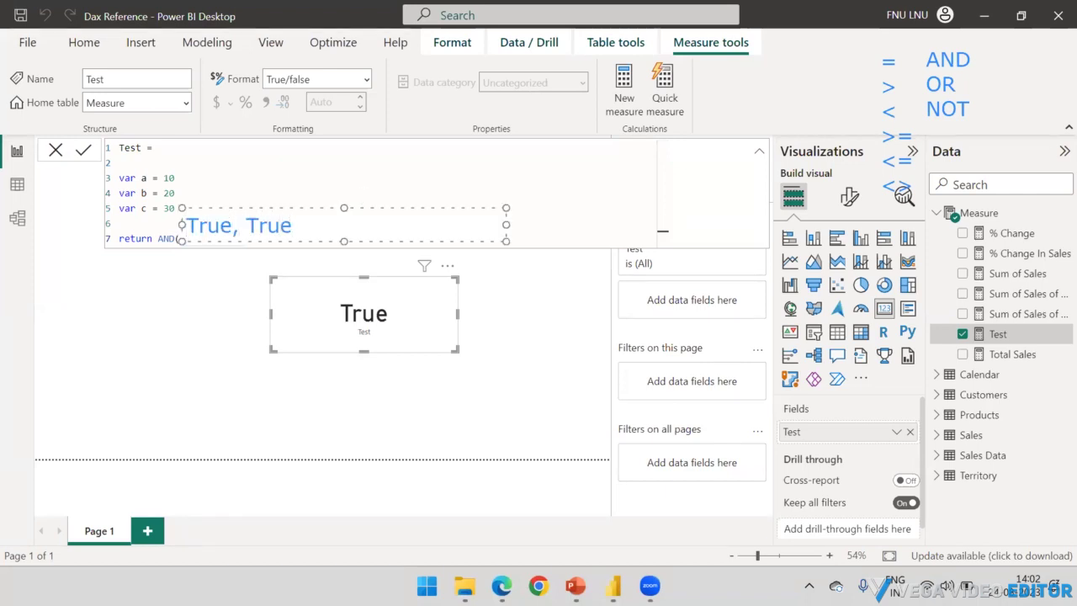
text( = TRUE)
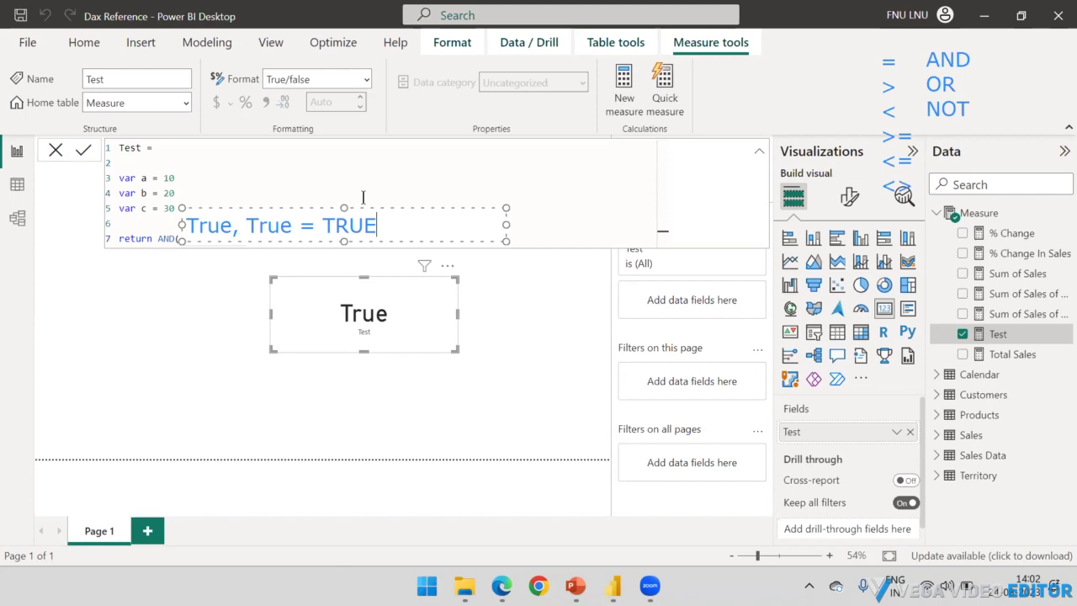
text(: False)
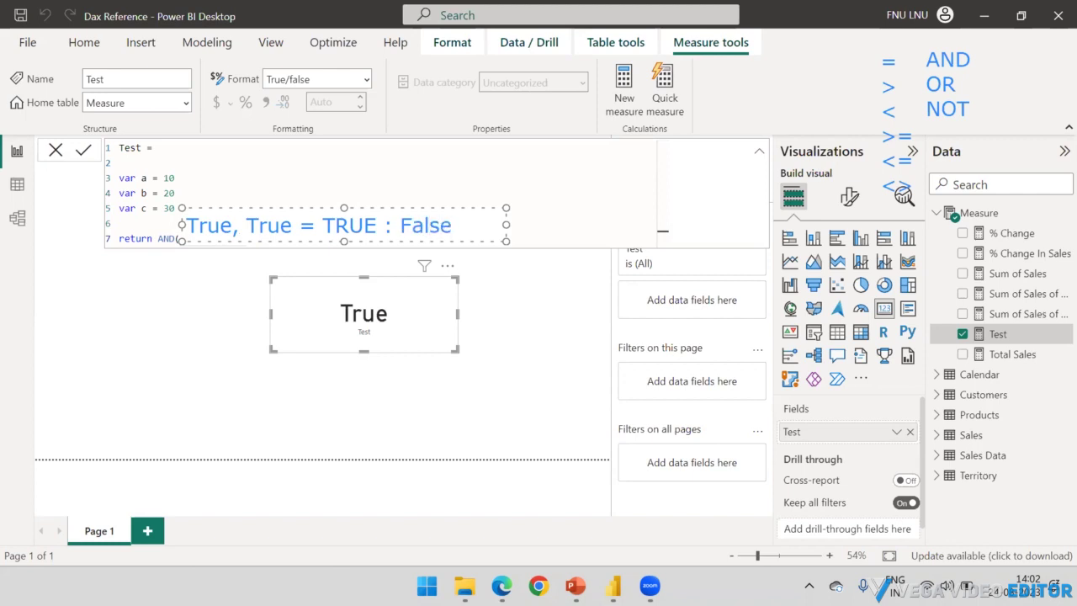
click(387, 184)
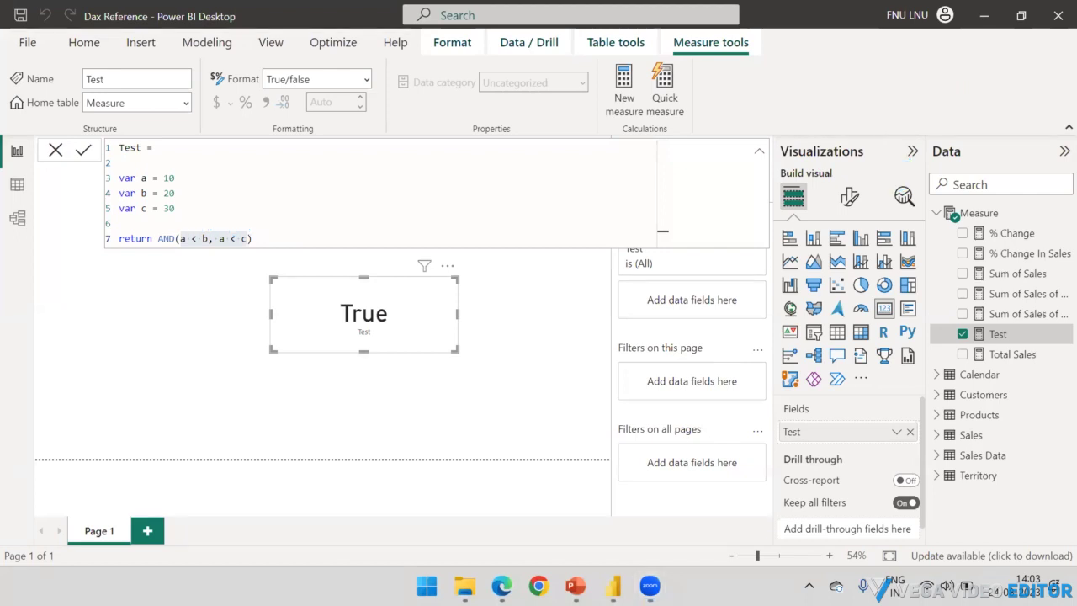
- Change the first AND condition in the Test measure to a = b and apply the formula
click(196, 240)
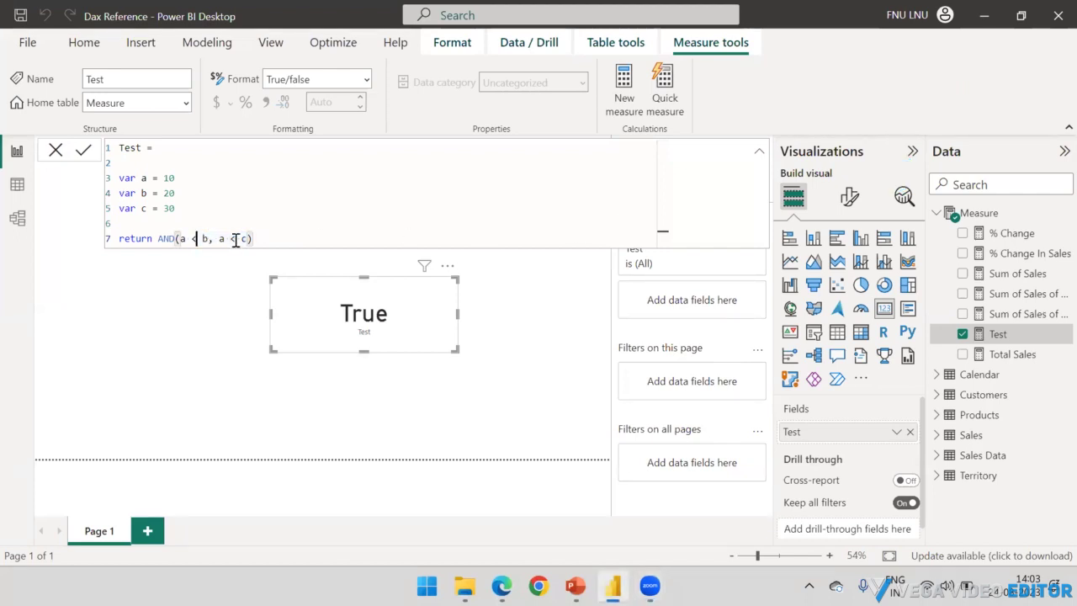
key(BackSpace)
text(=)
drag(180, 239, 249, 241)
click(318, 238)
key(Return)
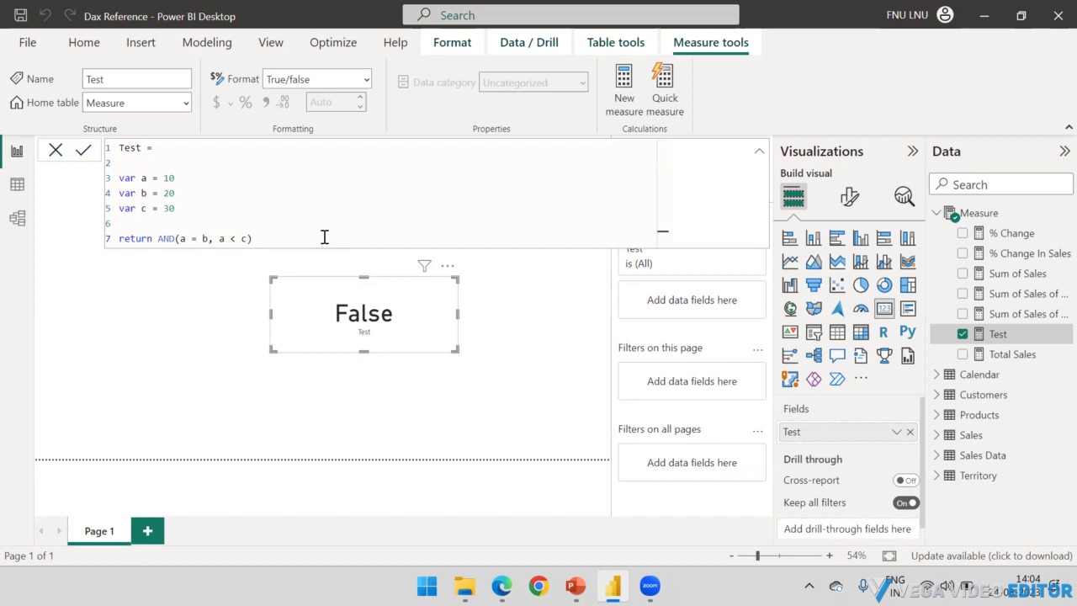
- Rewrite the AND function in the return line with the && operator, as a = b && a < c
mouse_move(180, 238)
mouse_down()
mouse_move(267, 238)
mouse_move(159, 239)
mouse_up()
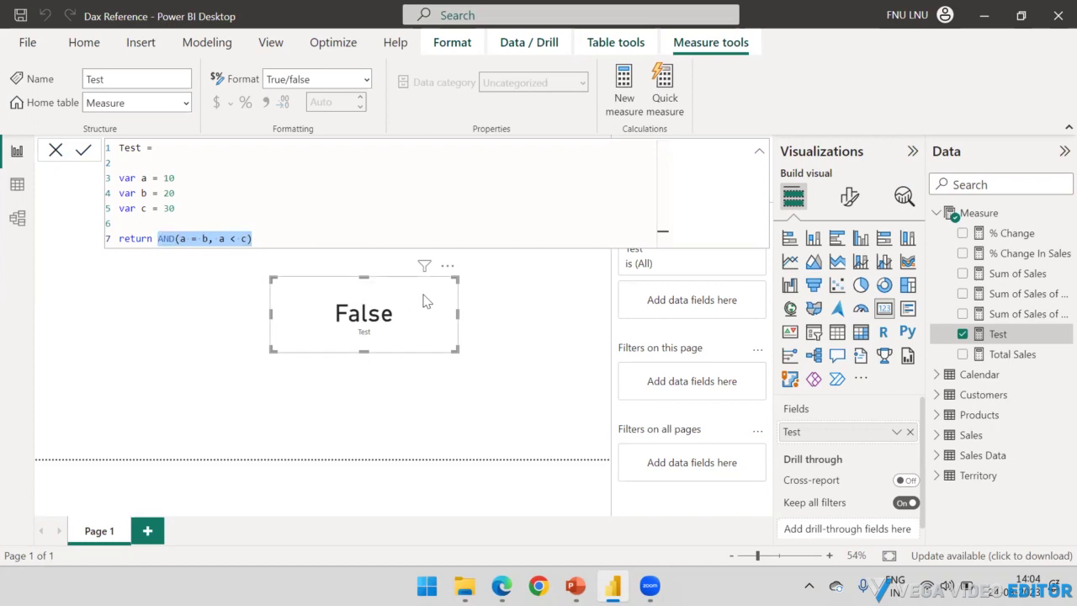
click(181, 239)
key(BackSpace)
key(BackSpace)
key(BackSpace)
key(BackSpace)
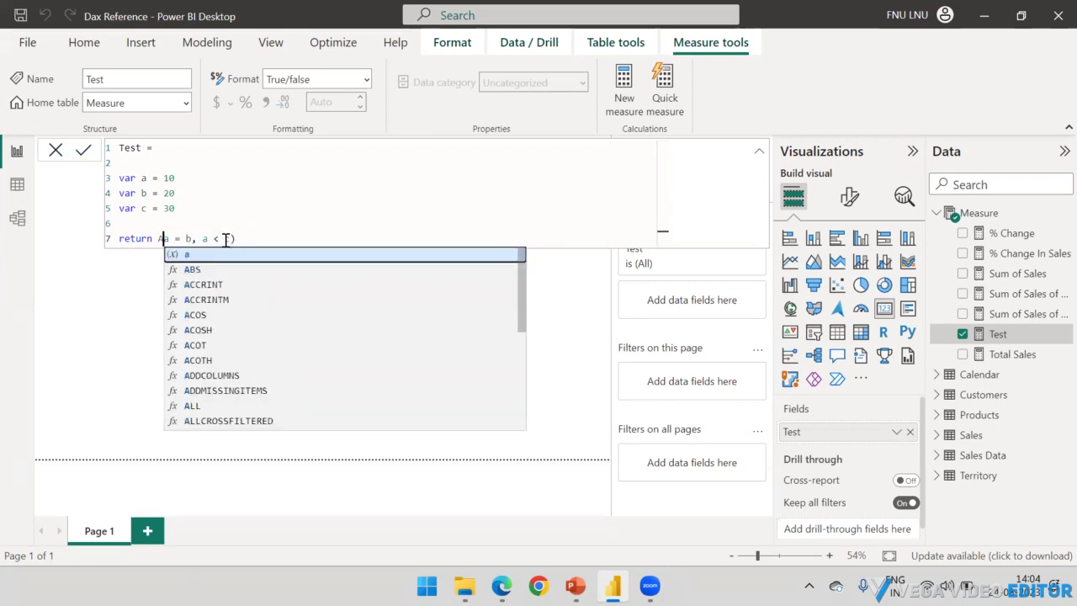
click(233, 241)
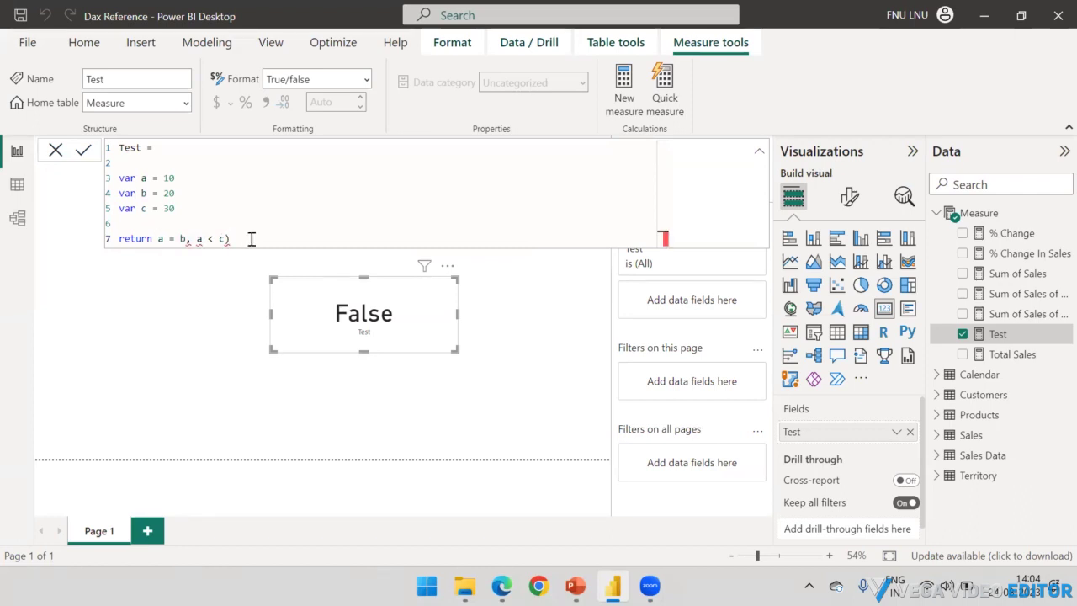
key(BackSpace)
click(189, 241)
key(BackSpace)
text(&&)
click(271, 241)
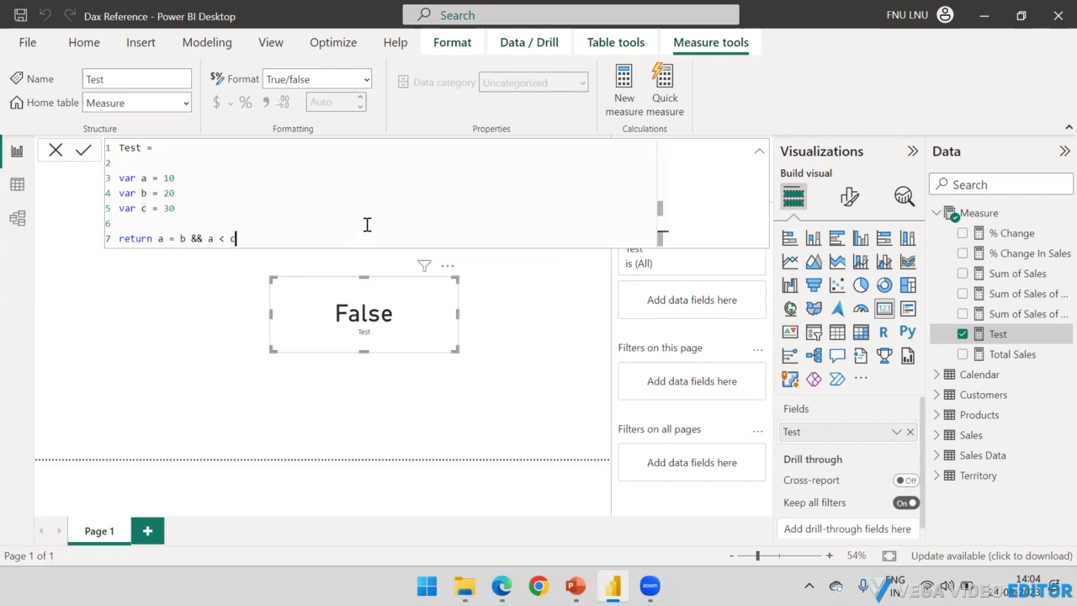
- Append a third condition, && a = c, to the return line and apply the formula
text(&& A)
key(BackSpace)
text(a = )
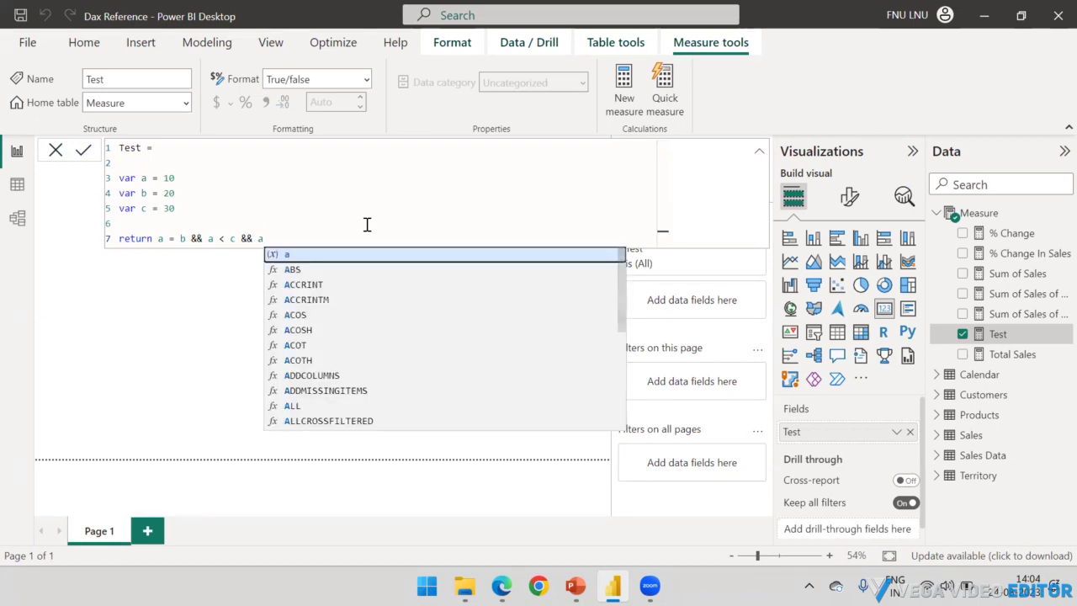
text(c)
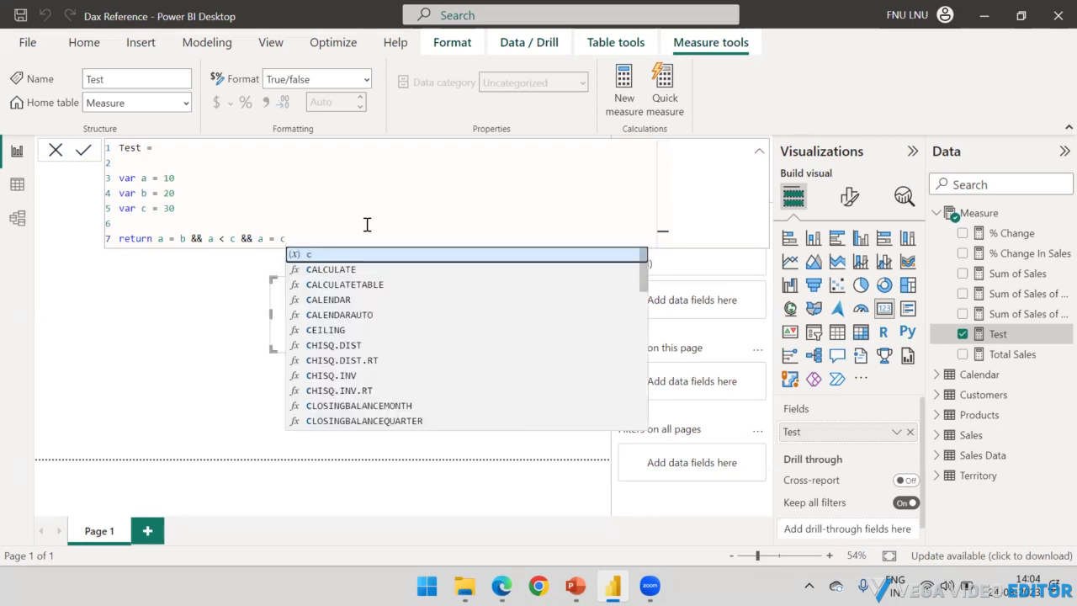
key(Return)
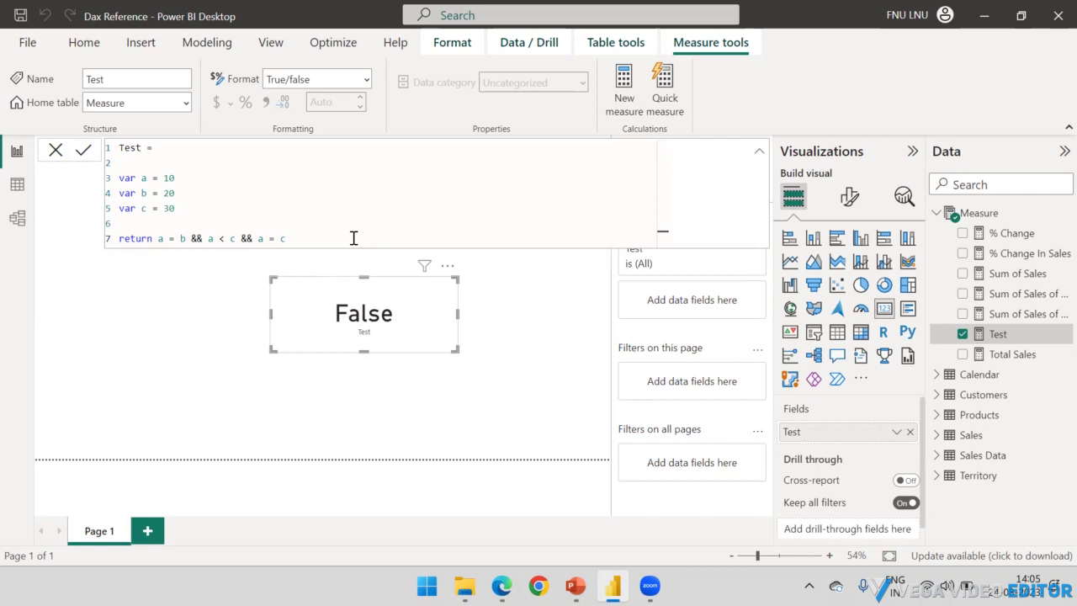
- Change the return line of the Test measure to a < b && a < c && b < c and apply the formula
key(BackSpace)
text(<)
click(218, 238)
click(276, 238)
key(BackSpace)
key(BackSpace)
key(BackSpace)
text(b <)
drag(287, 238, 152, 241)
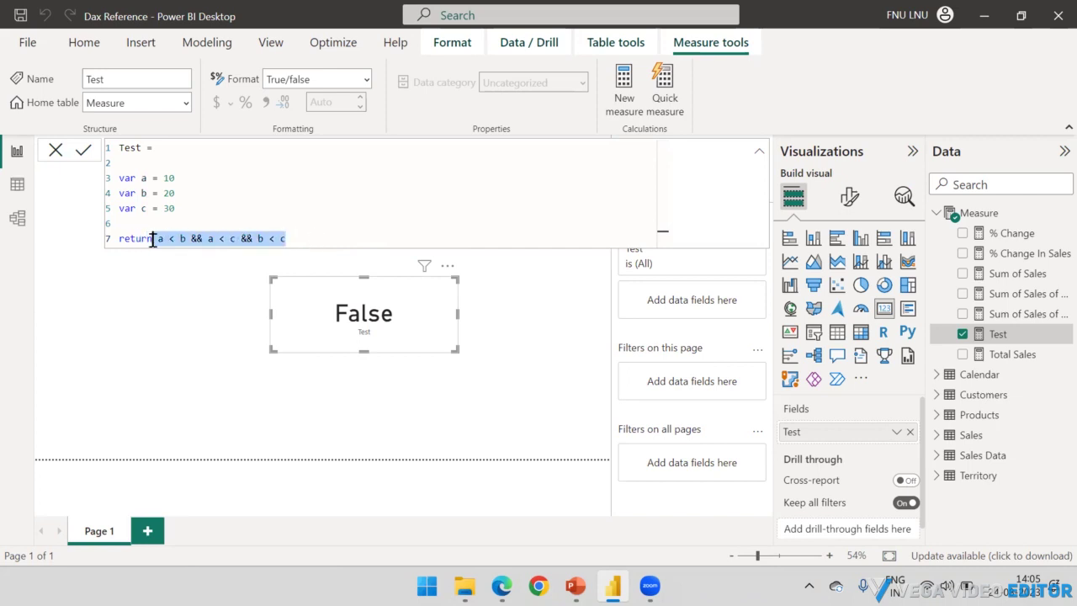
click(341, 240)
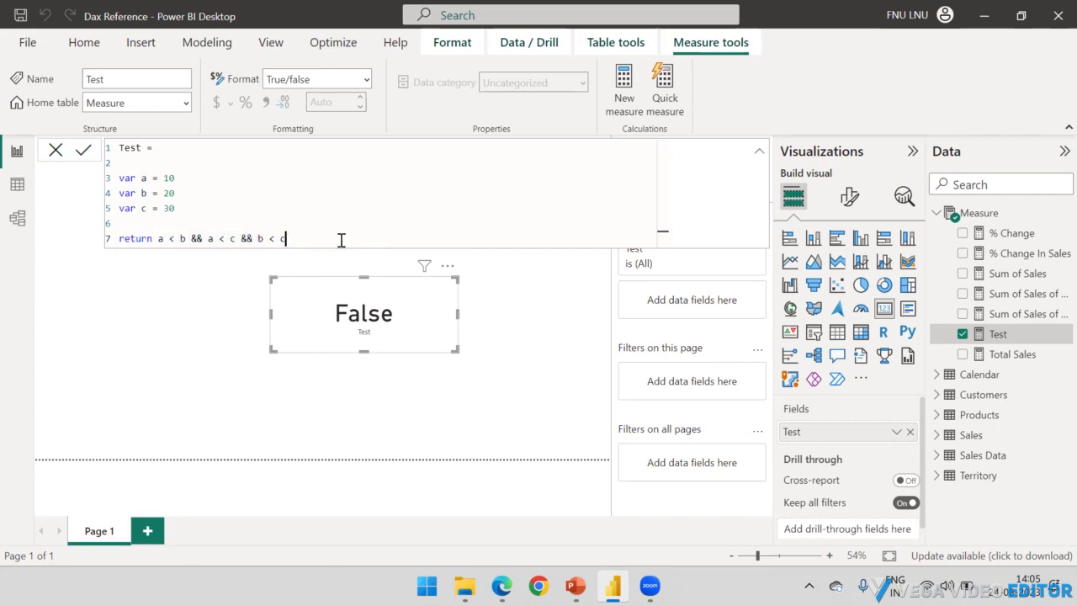
key(Return)
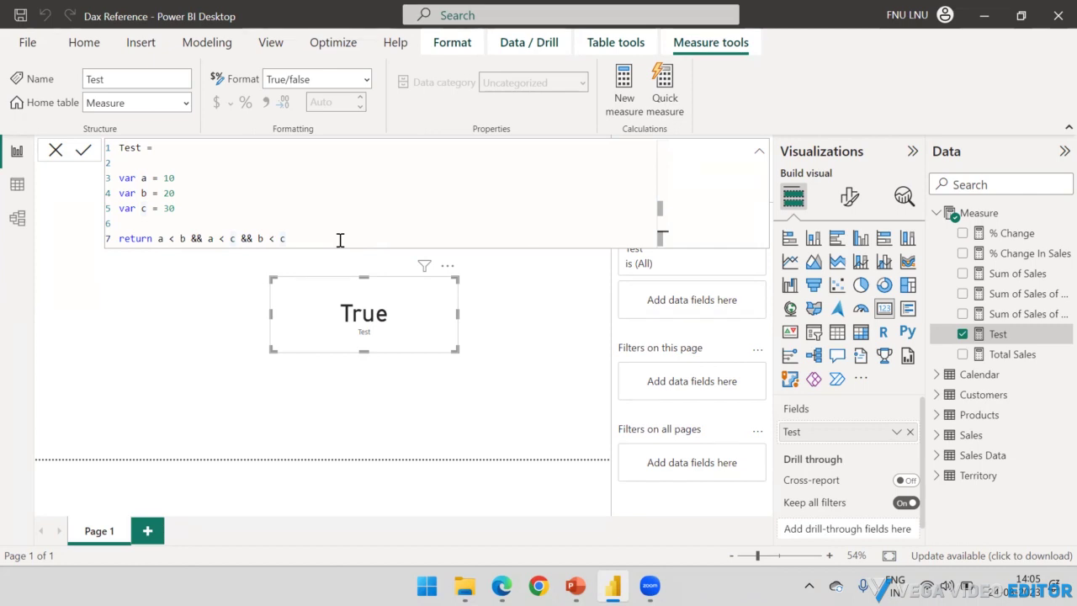
- Replace the whole && expression in the return line with an empty OR function
double_click(196, 239)
drag(289, 238, 157, 238)
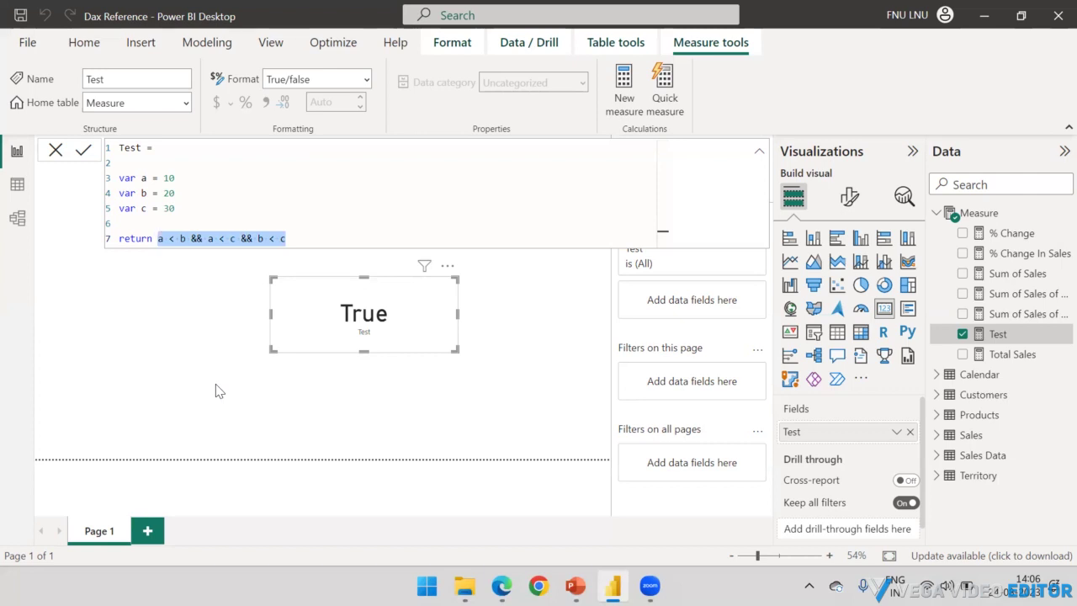
drag(298, 239, 157, 238)
key(BackSpace)
text(or()
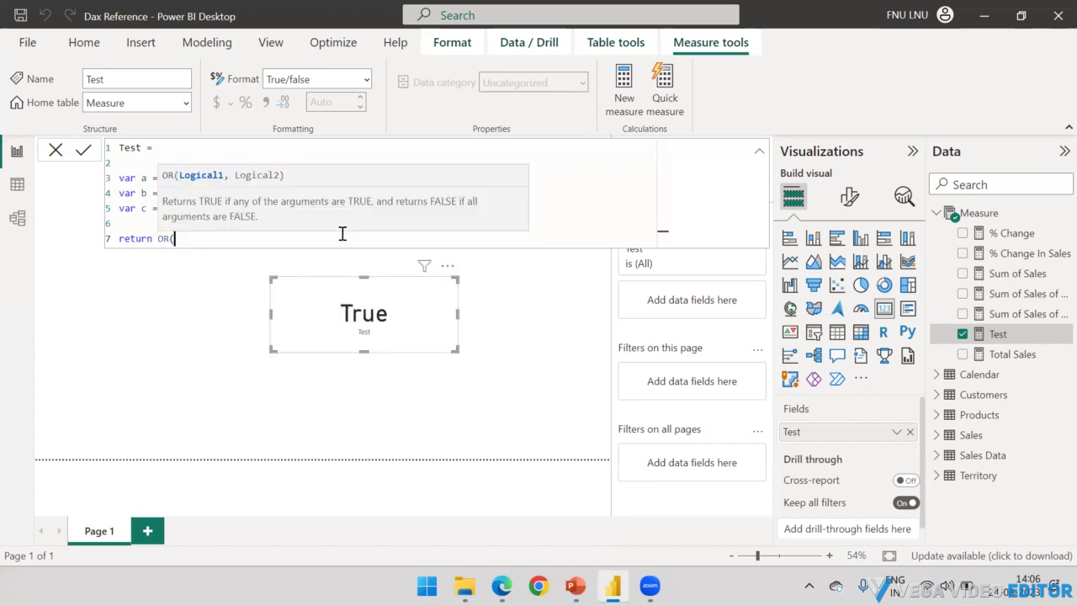
key(Escape)
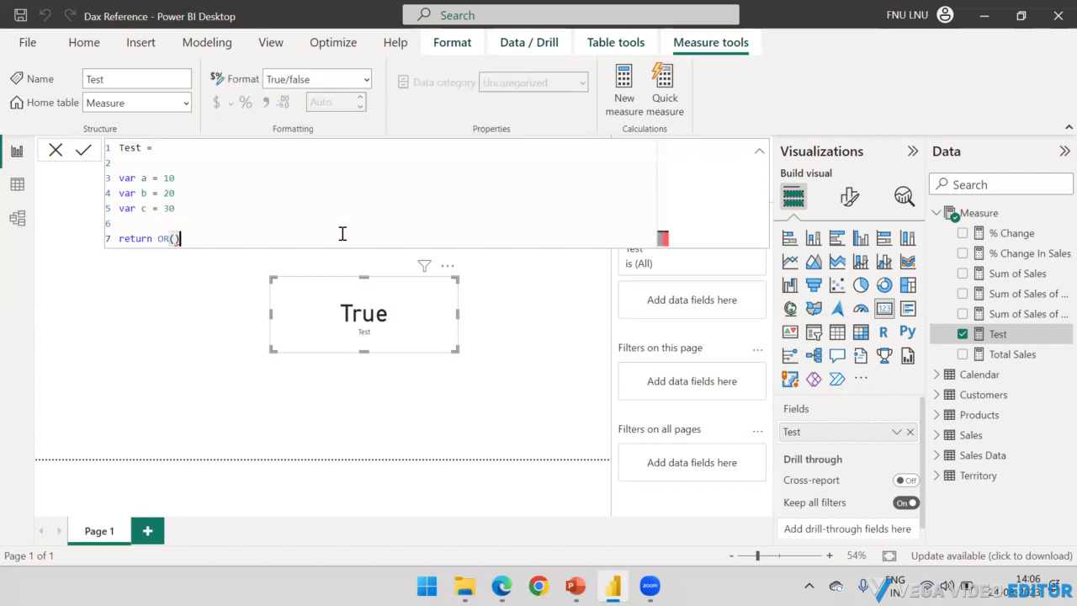
- Fill in the OR function with the conditions a > c and c < b, and apply the formula
text(a > c)
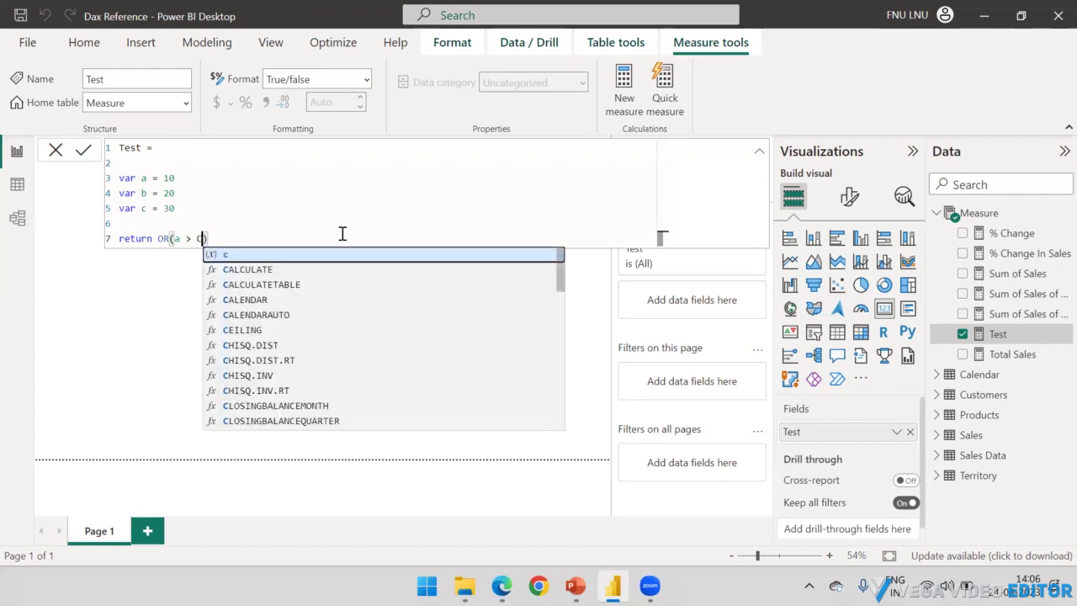
text( , )
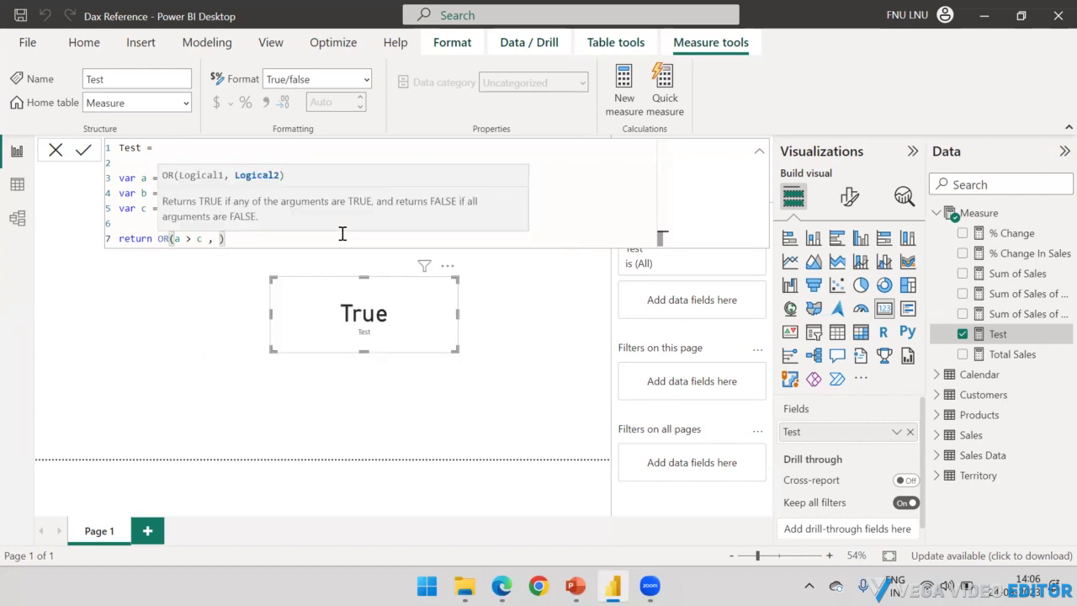
text(c )
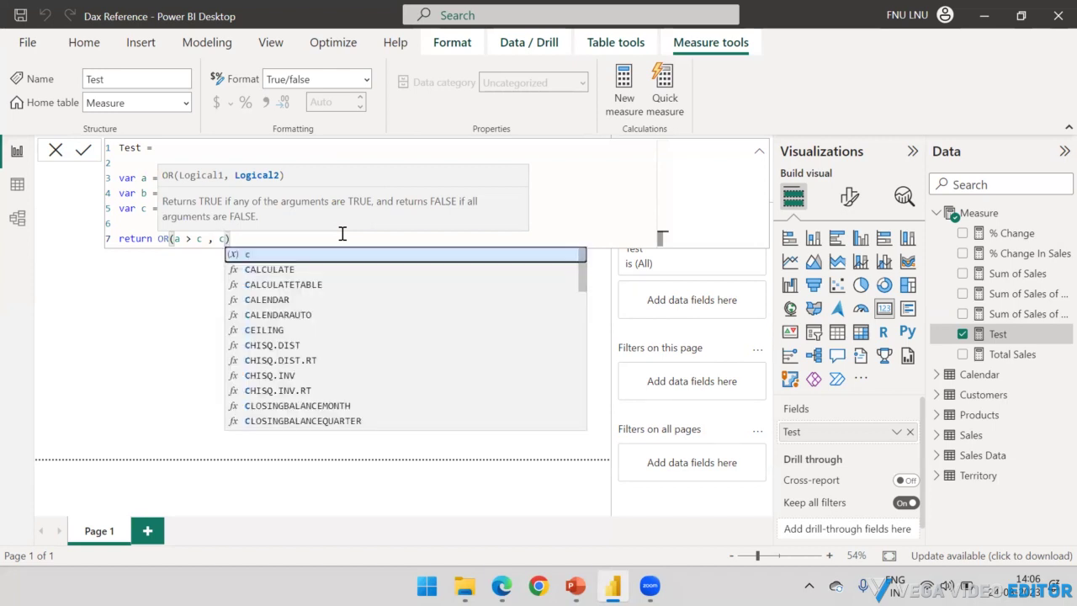
text(< b)
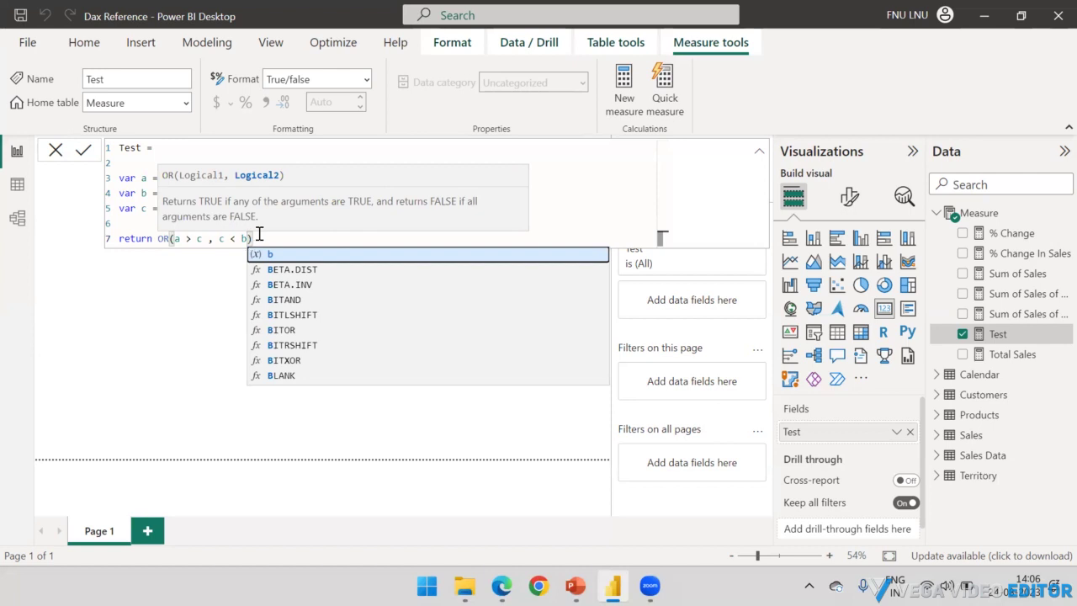
key(Return)
drag(254, 238, 157, 239)
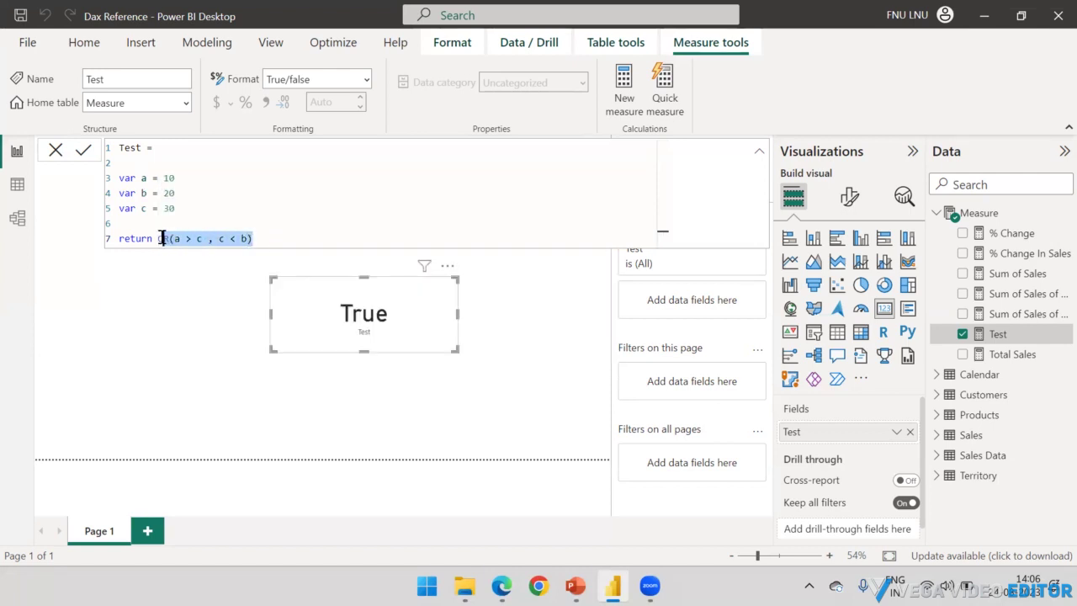
click(264, 239)
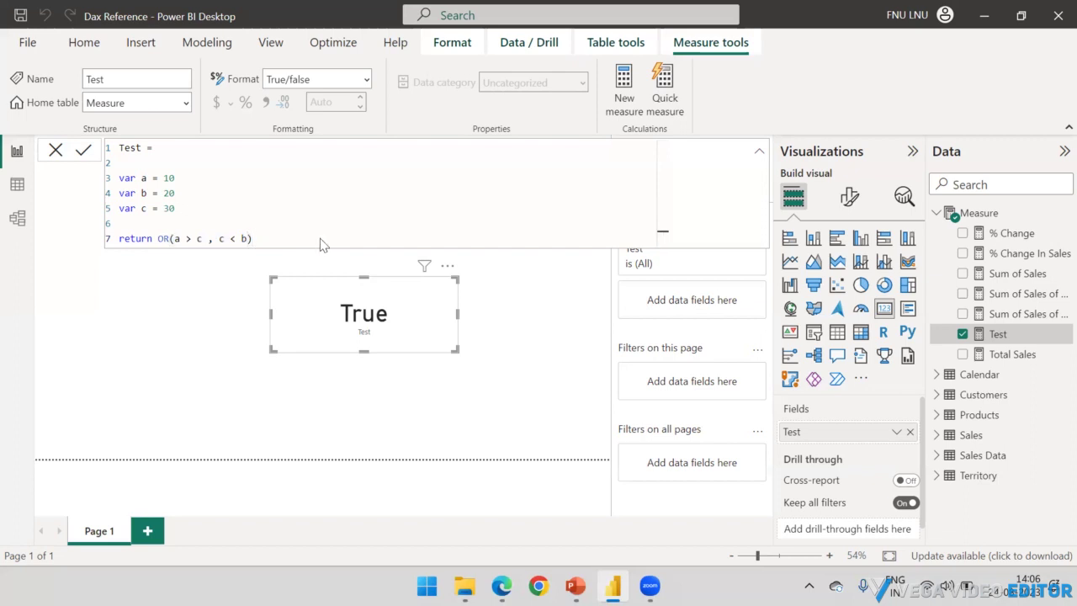
key(Return)
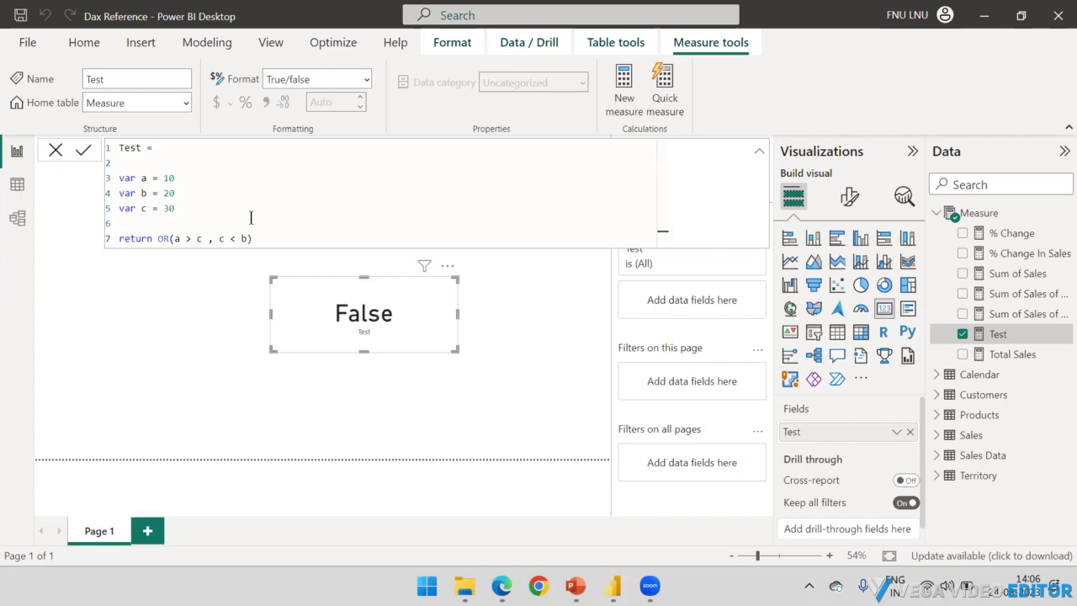
- Annotate the OR expression with the temporary on-screen note "False, False = False"
click(413, 228)
text(False, False)
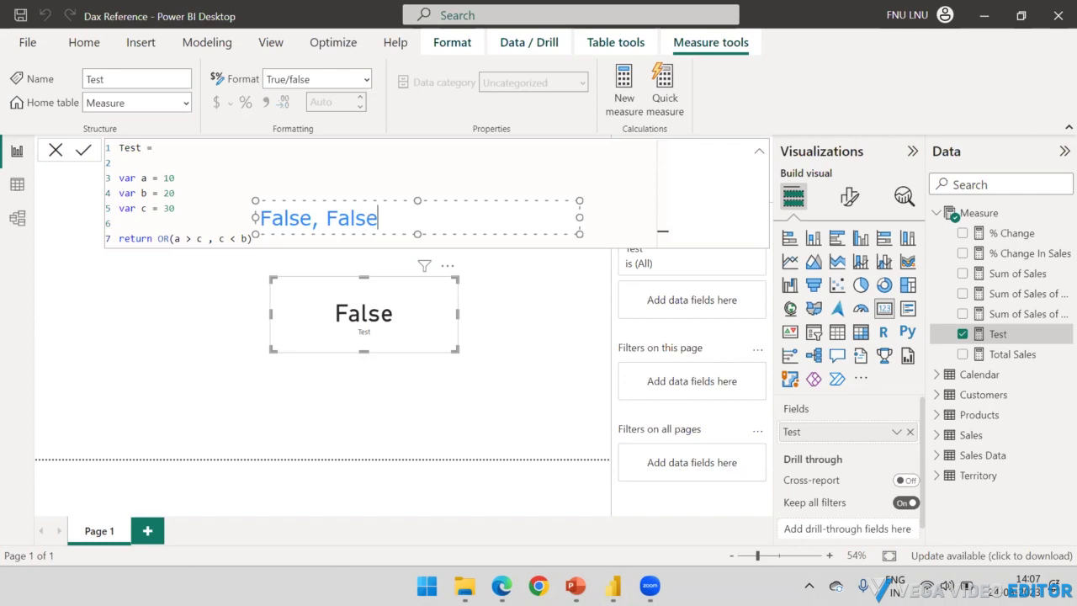
text( = D)
key(BackSpace)
text(Fale)
key(BackSpace)
text(se :)
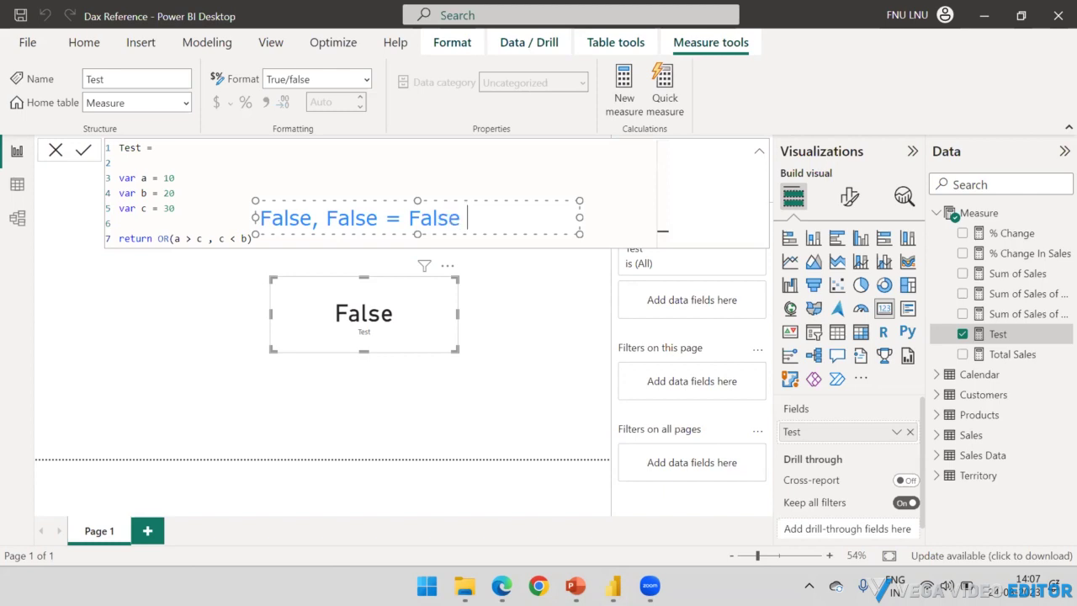
text(TRUE)
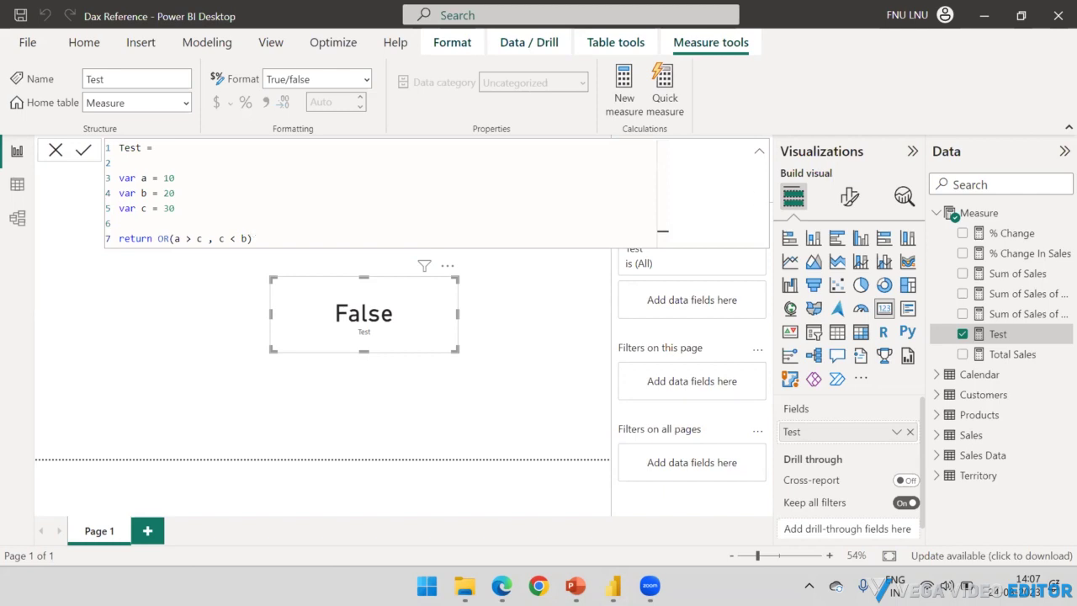
- Change the first condition of the OR function to a < c and apply the formula
click(186, 239)
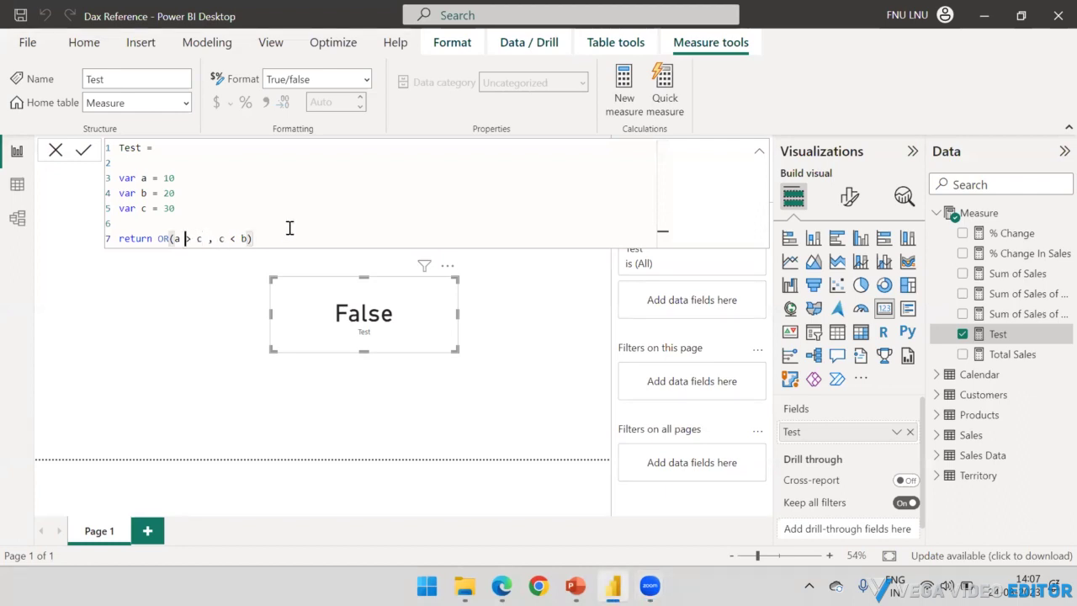
key(Delete)
text(<)
drag(204, 239, 176, 242)
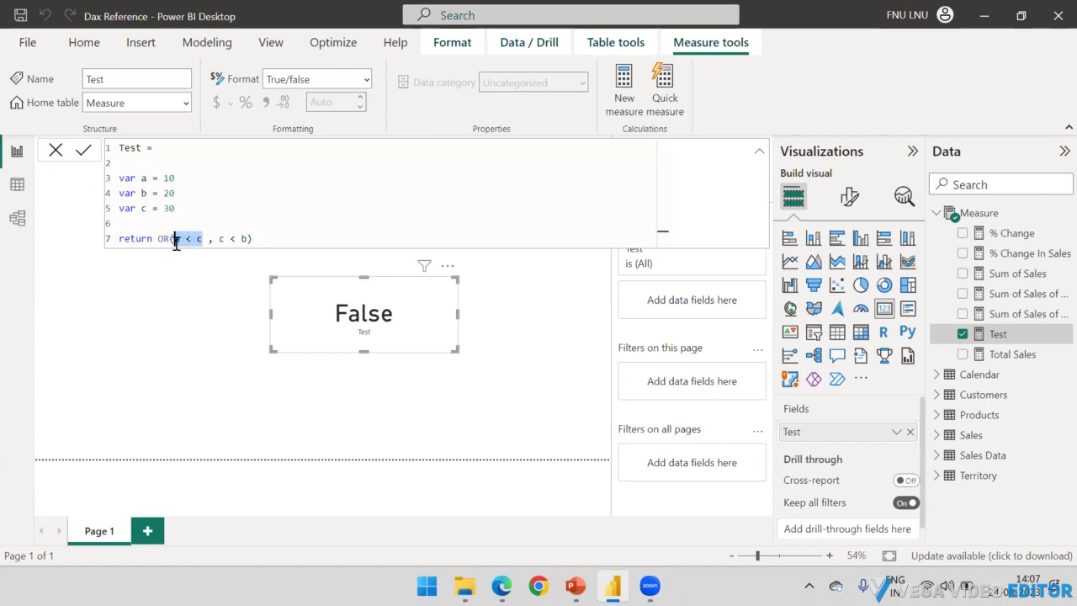
click(263, 239)
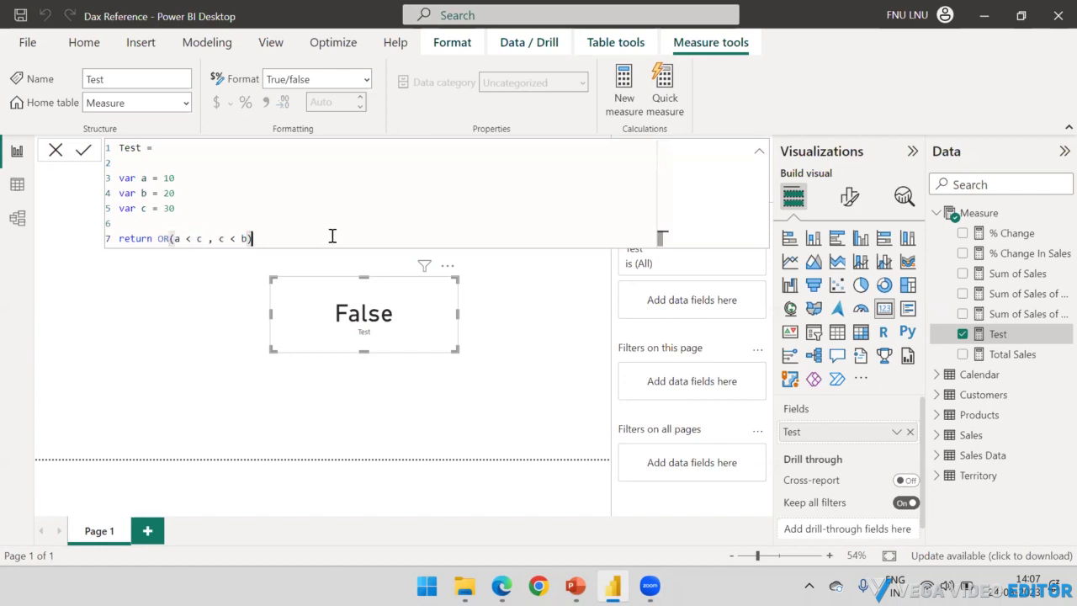
key(Return)
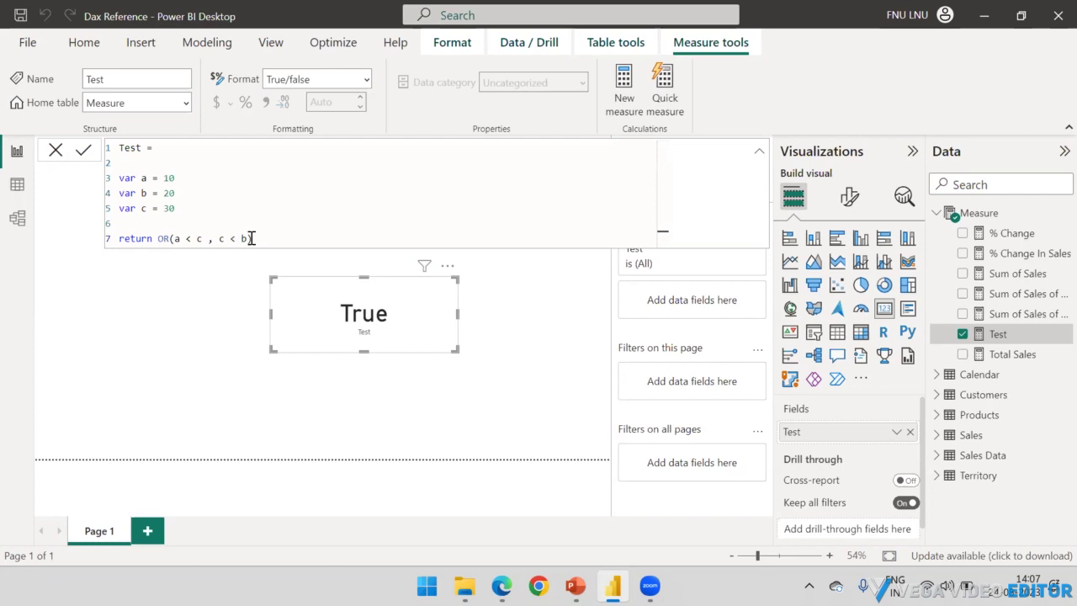
- Replace the OR function in the return line with the || operator, giving a < c || c < b
drag(262, 238, 158, 238)
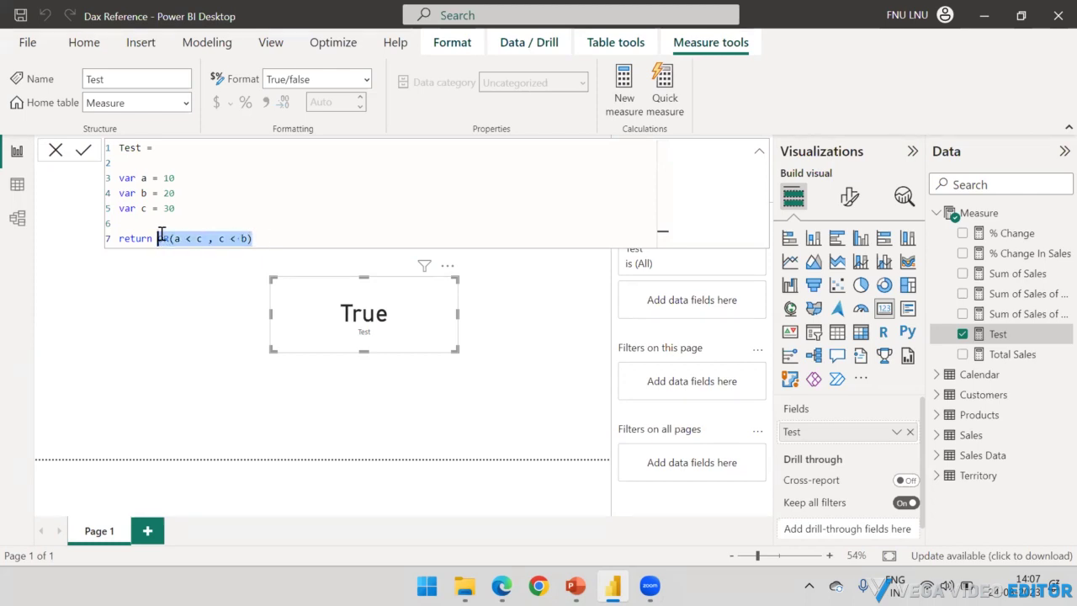
click(246, 237)
key(BackSpace)
key(BackSpace)
key(BackSpace)
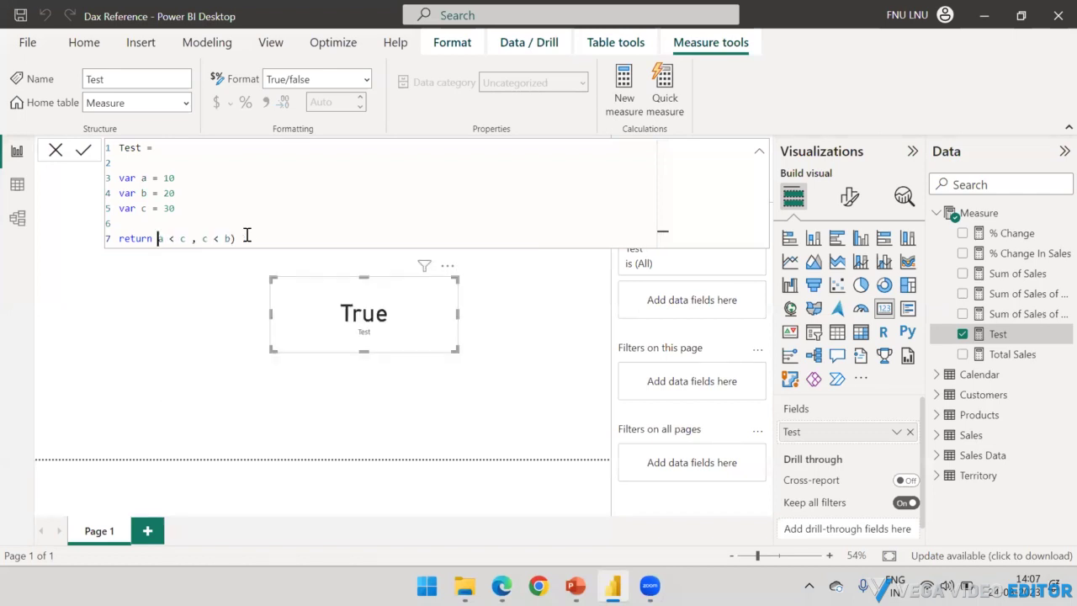
click(246, 236)
key(BackSpace)
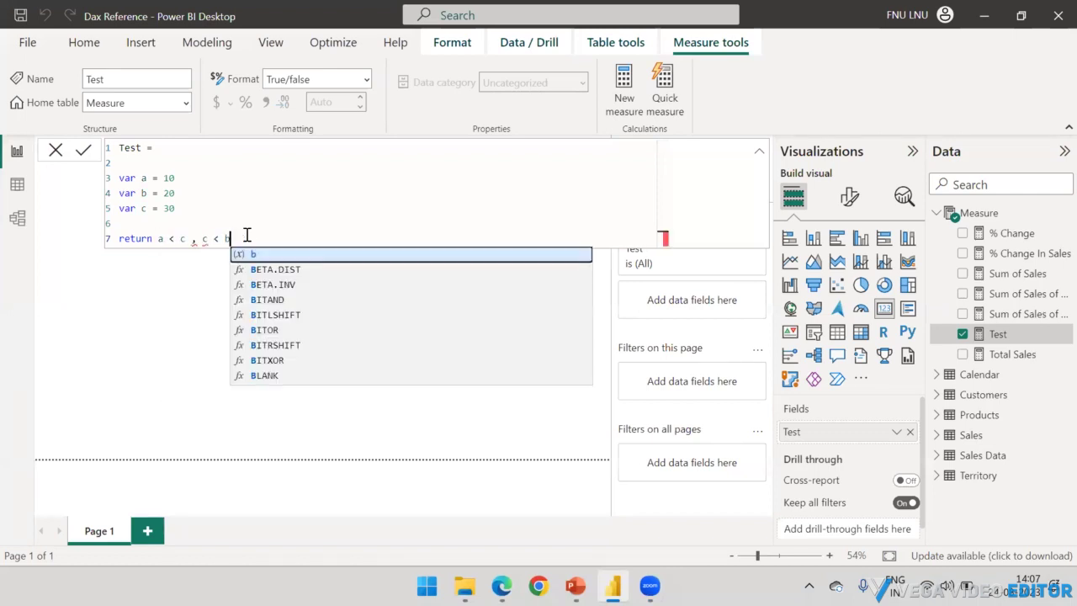
click(196, 239)
key(BackSpace)
text(||)
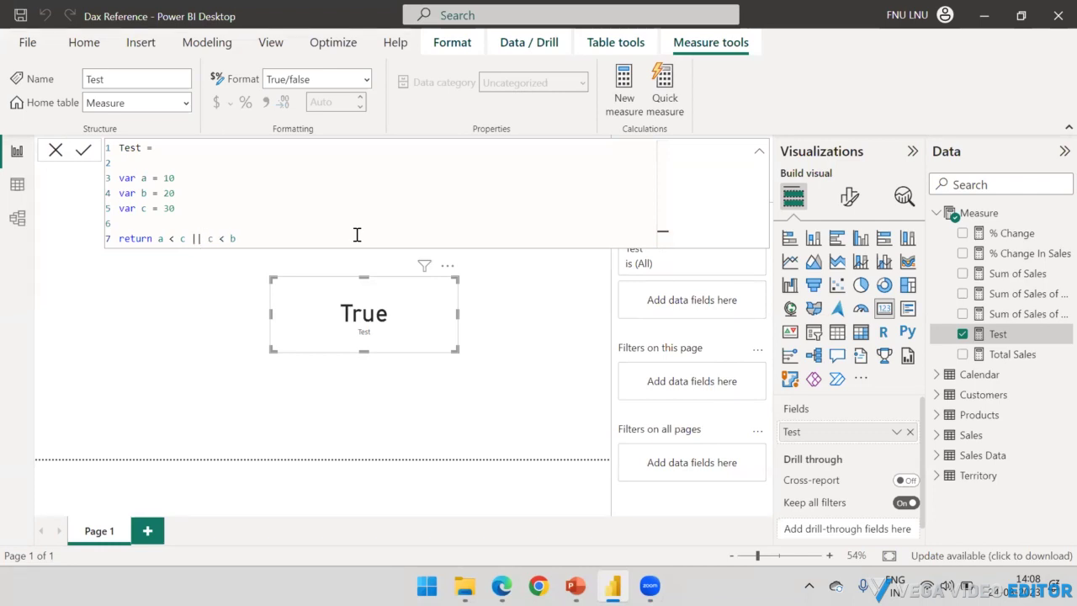
- Append a third condition, || b > a, to the return line and apply the formula
key(End)
text(||)
text( b > )
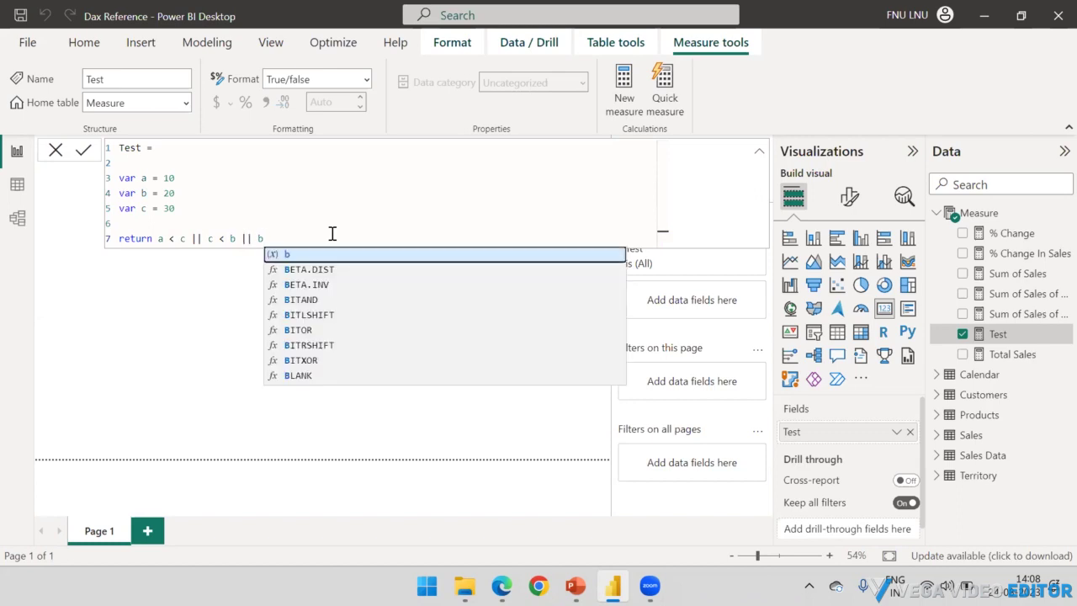
text(a)
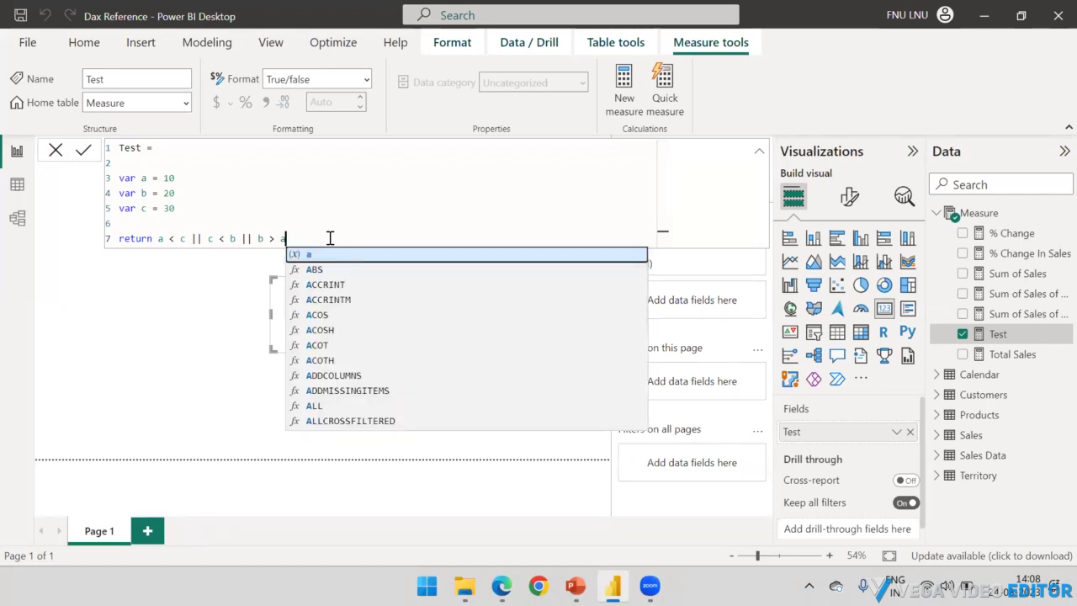
key(Escape)
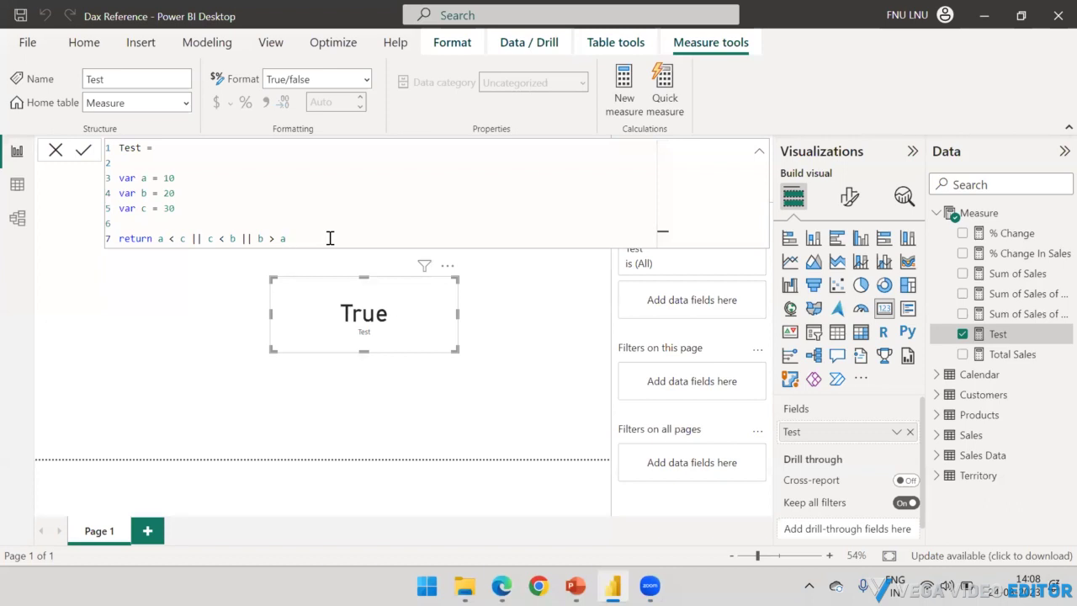
key(Return)
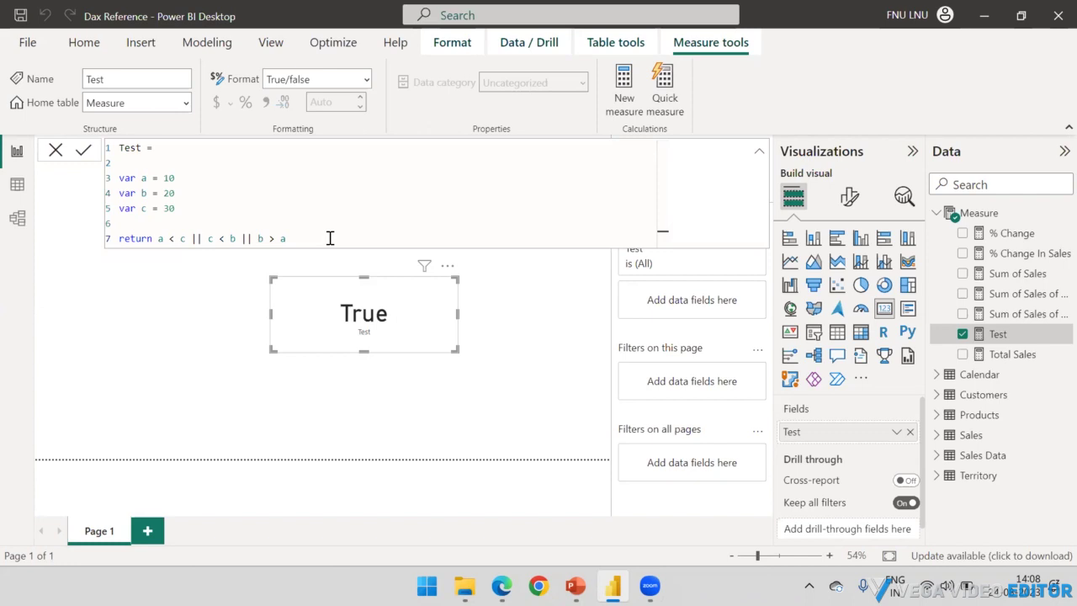
- Enclose the whole || expression of the return line in parentheses
drag(330, 238, 158, 239)
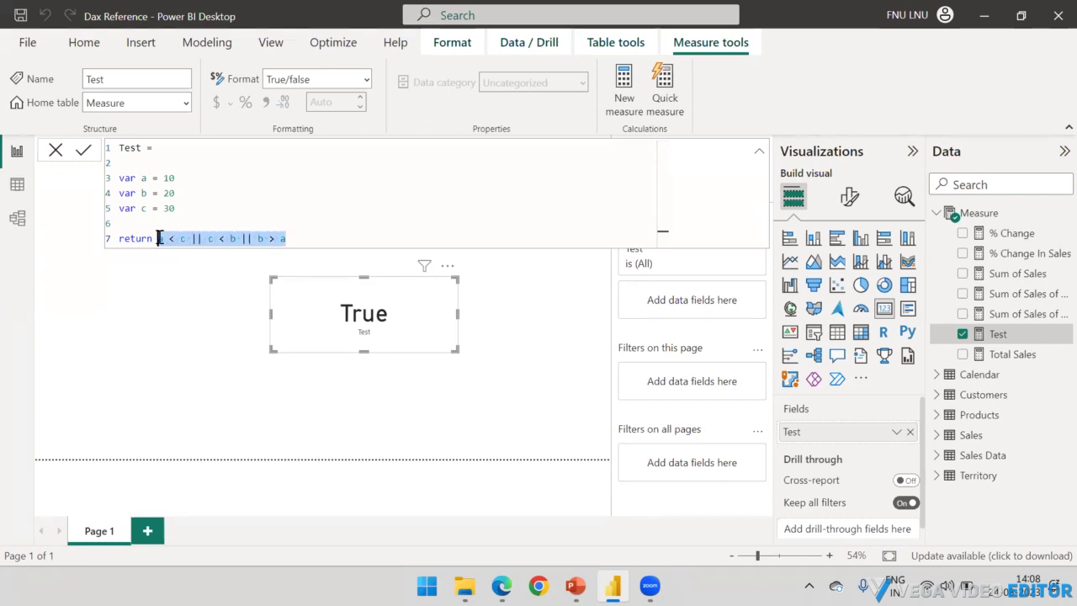
click(306, 239)
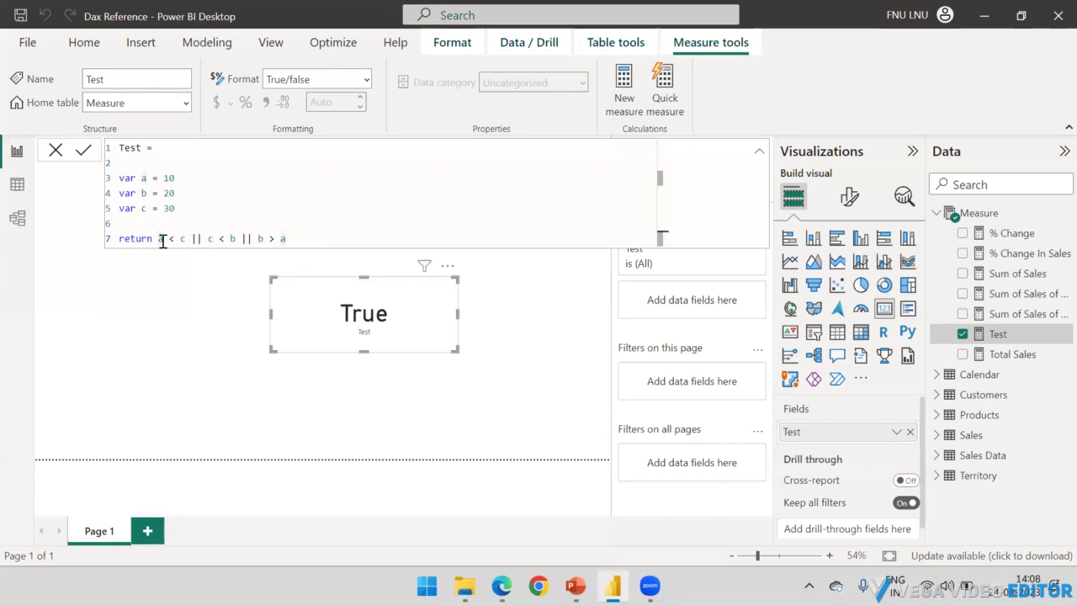
key(Home)
key(ctrl+Right)
key(Right)
text(()
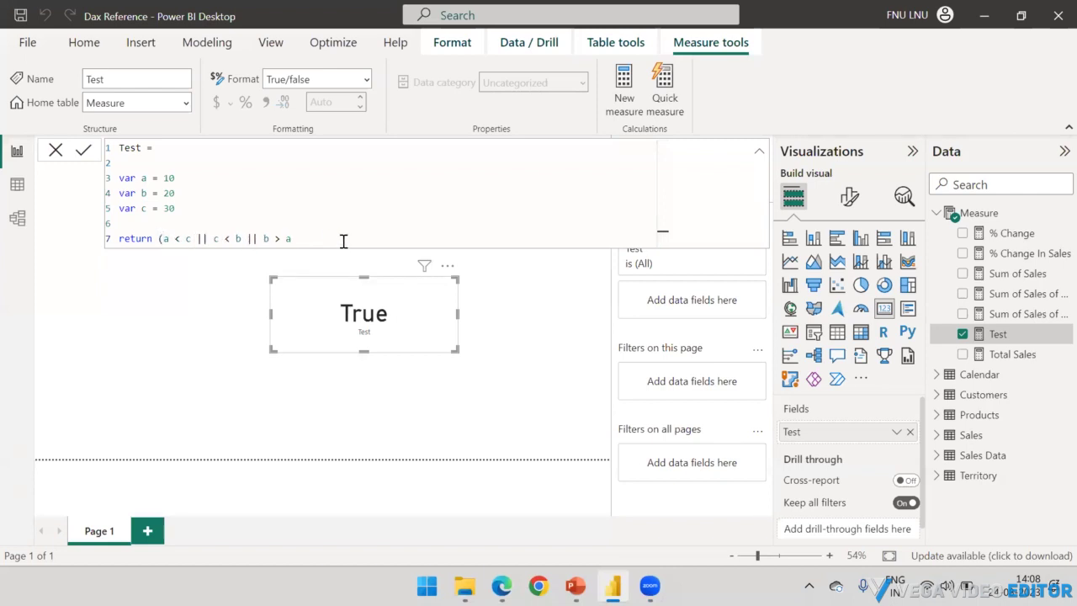
key(End)
text())
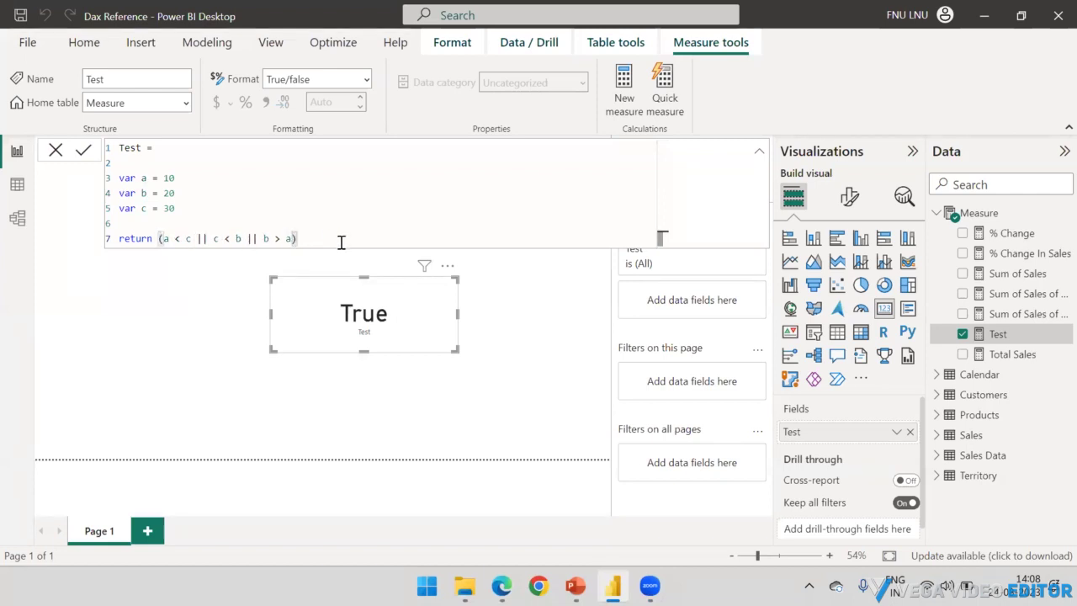
- Negate the parenthesised expression by putting NOT in front of it, and apply the formula
click(158, 239)
text(NOT)
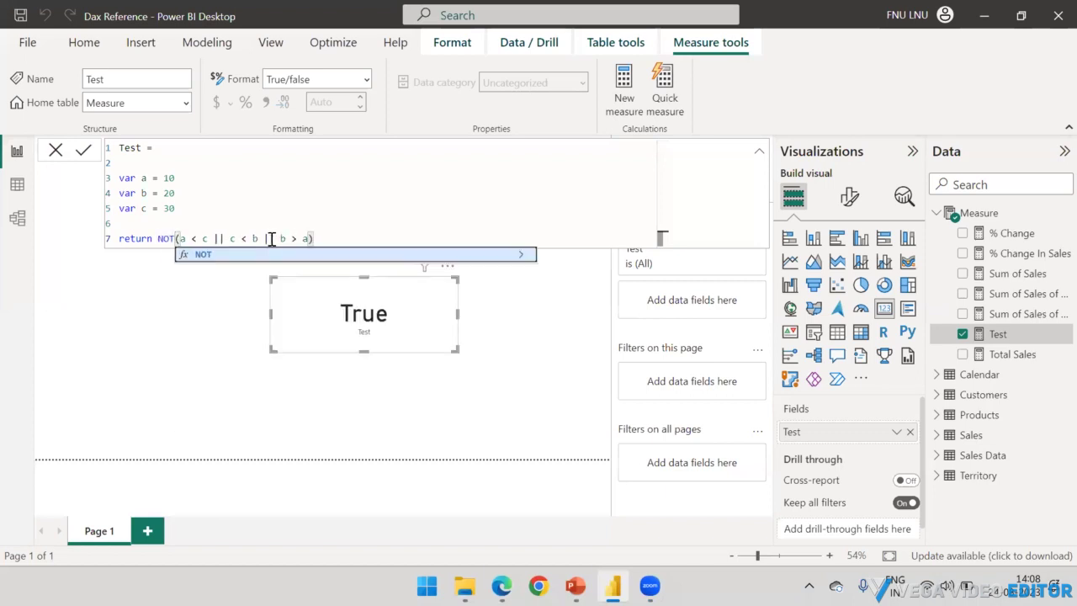
click(354, 241)
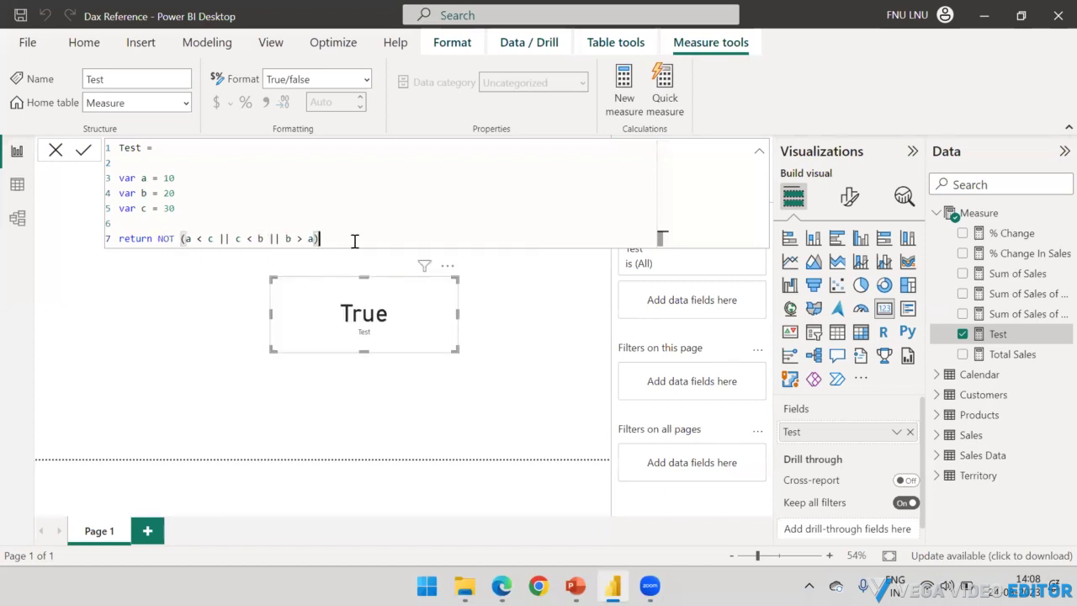
key(Return)
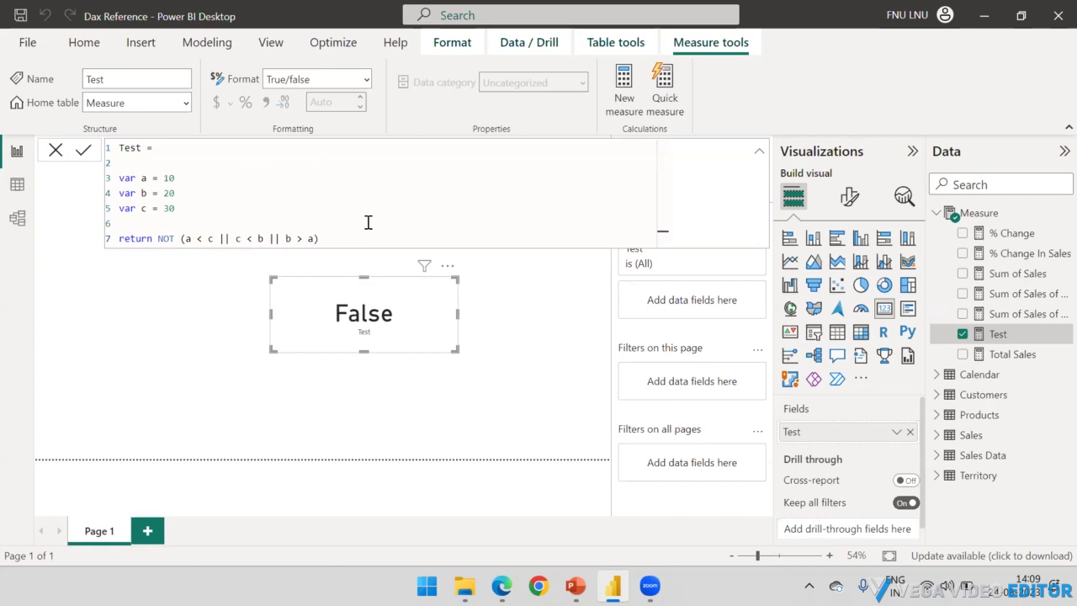
- Switch to PowerPoint and examine the TRUE() and FALSE() entries on the Logical Functions slide
drag(320, 238, 97, 143)
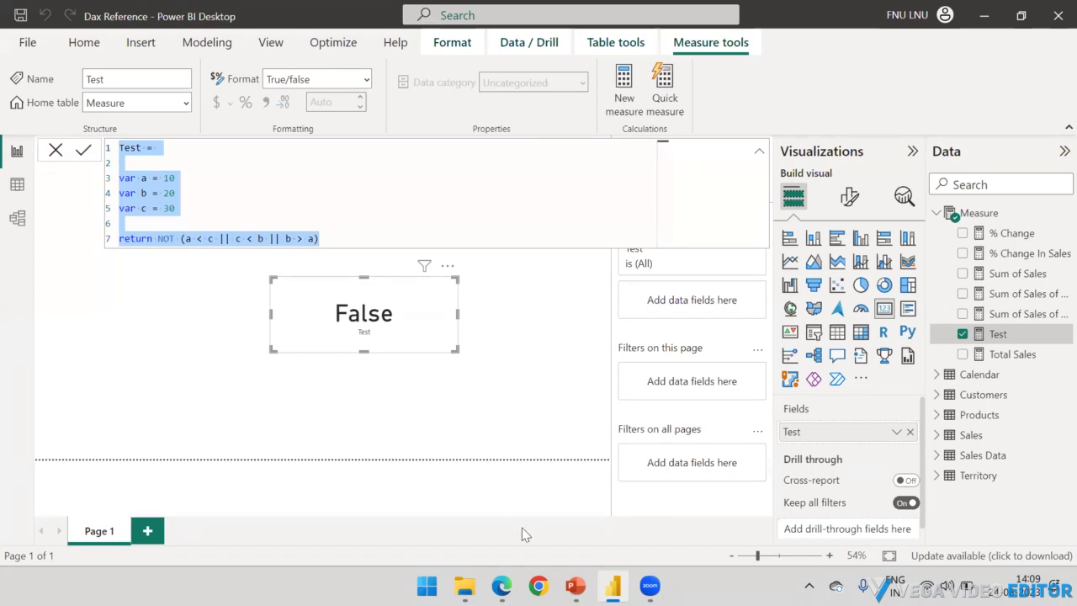
click(575, 585)
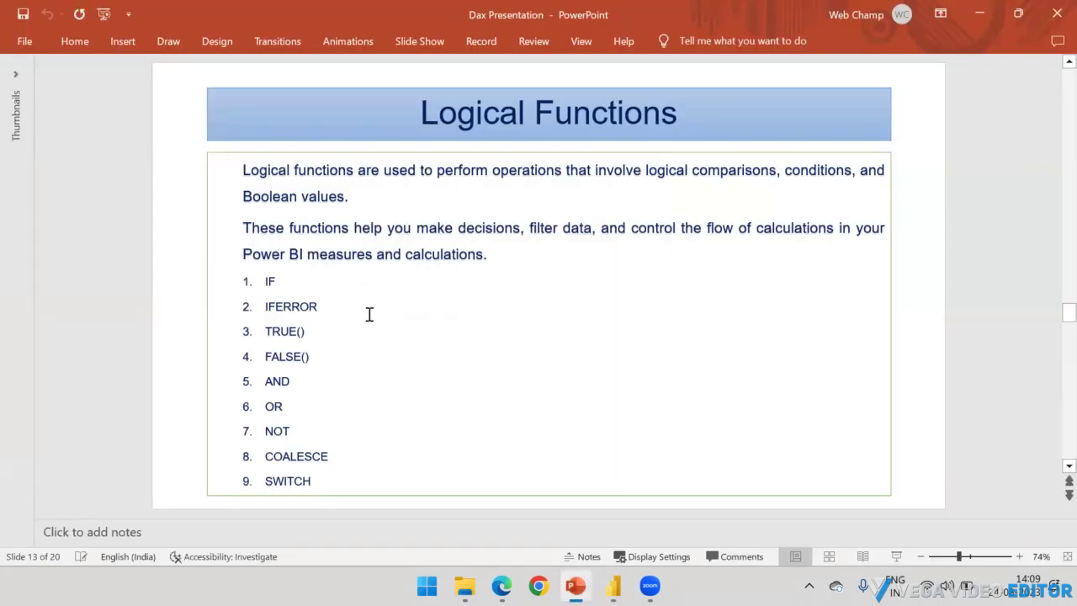
double_click(304, 331)
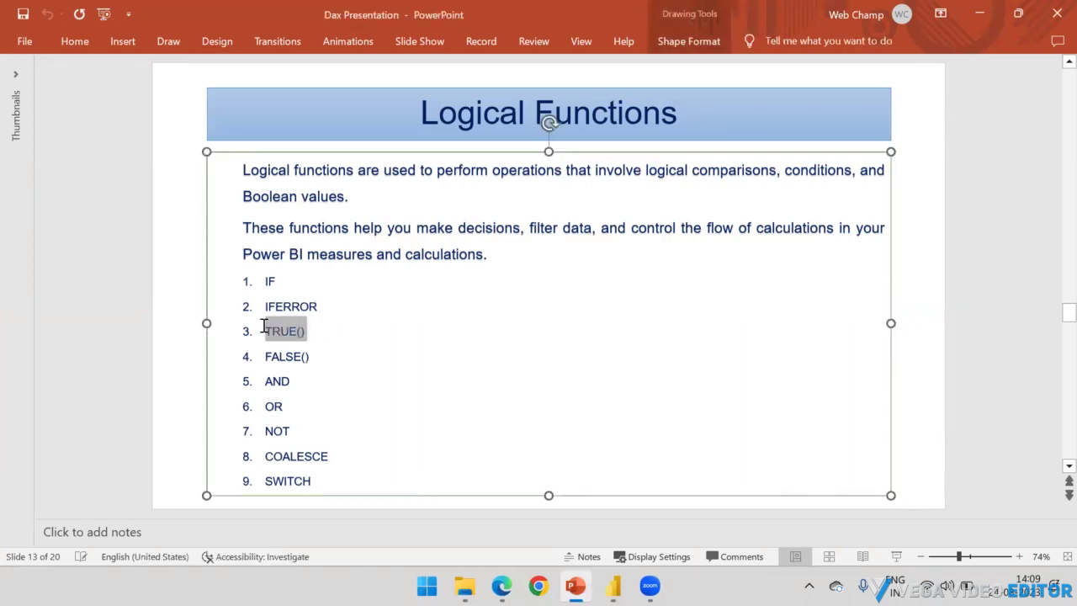
click(308, 353)
double_click(293, 350)
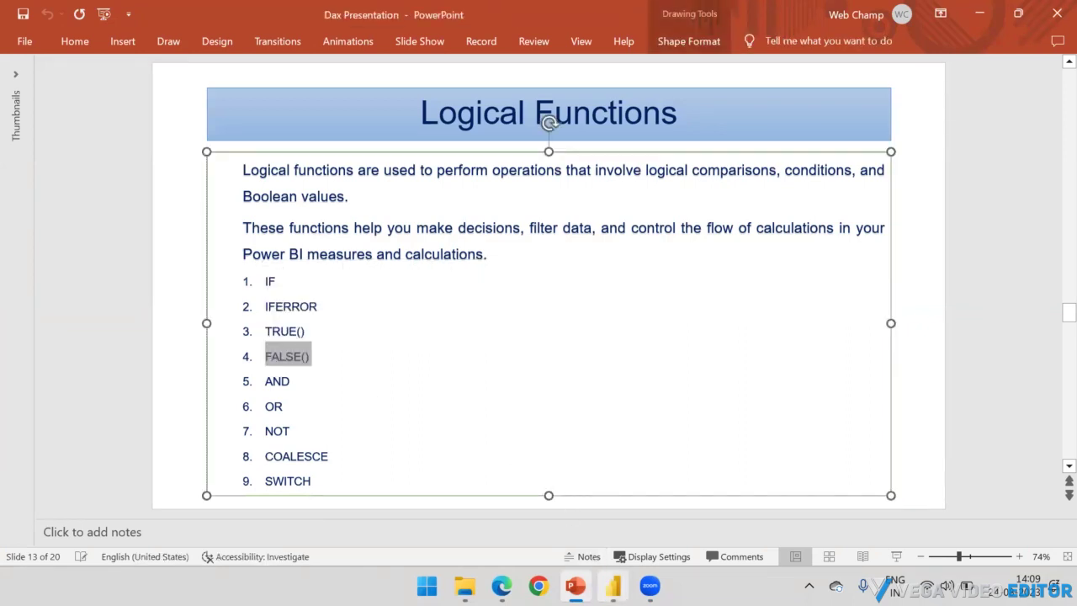
- Return to Power BI Desktop, add || TRUE() as the last condition inside the NOT parentheses, and apply the formula
mouse_move(613, 586)
click(606, 539)
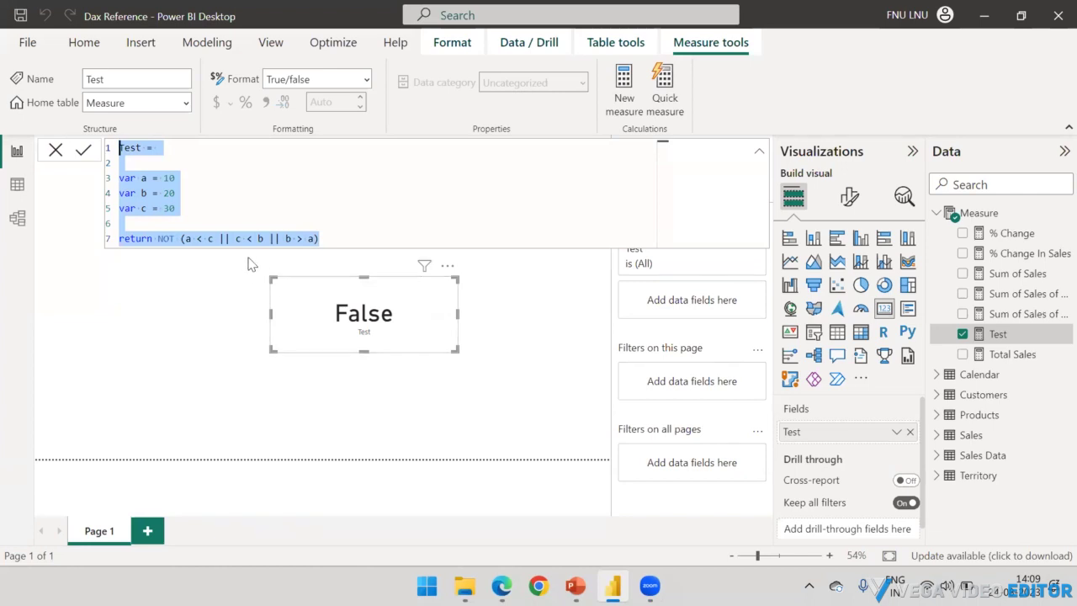
click(316, 240)
text()|| TR)
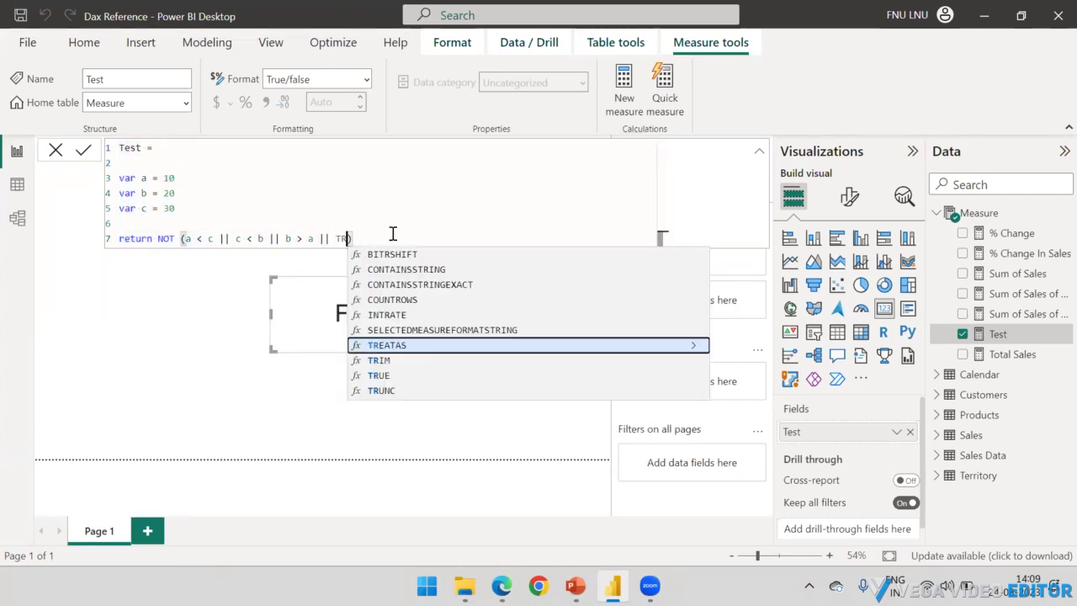
text(UE)
key(Tab)
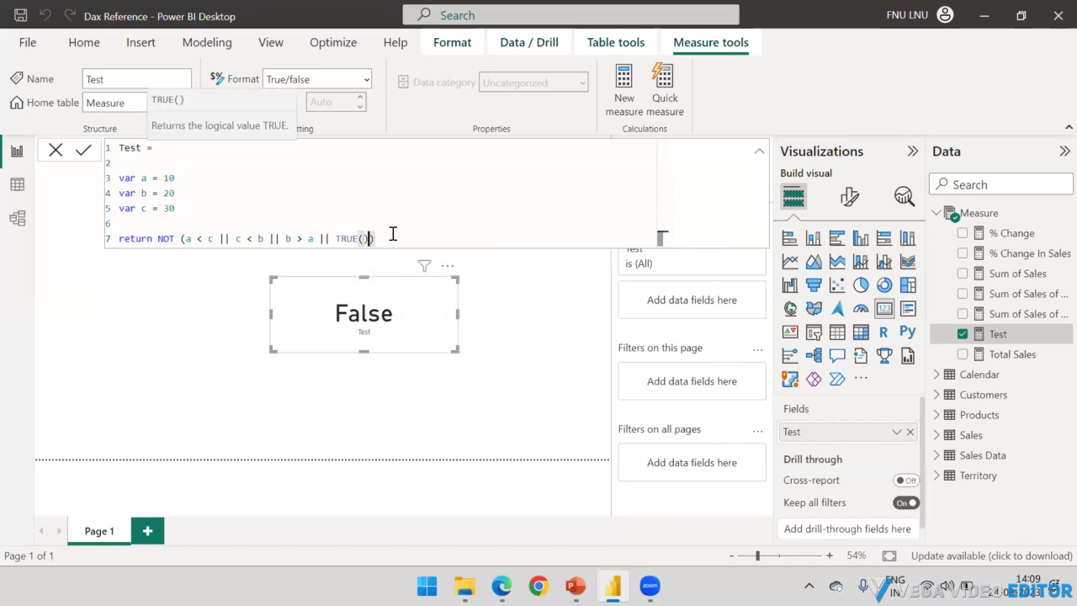
key(End)
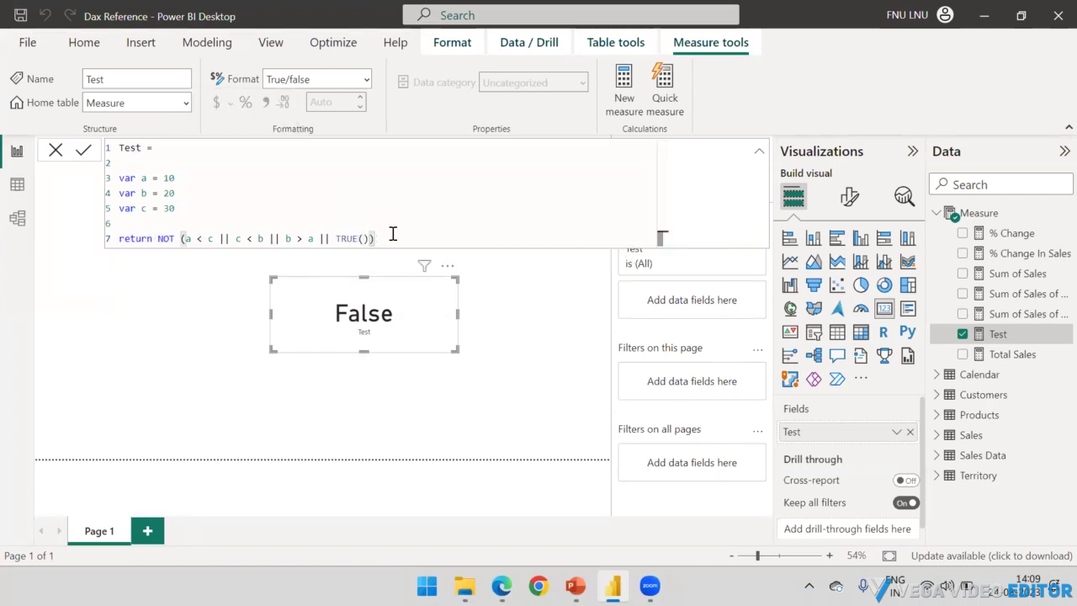
key(Return)
- Replace TRUE() with FALSE() as the last condition inside NOT and apply the formula
click(335, 239)
drag(352, 239, 368, 239)
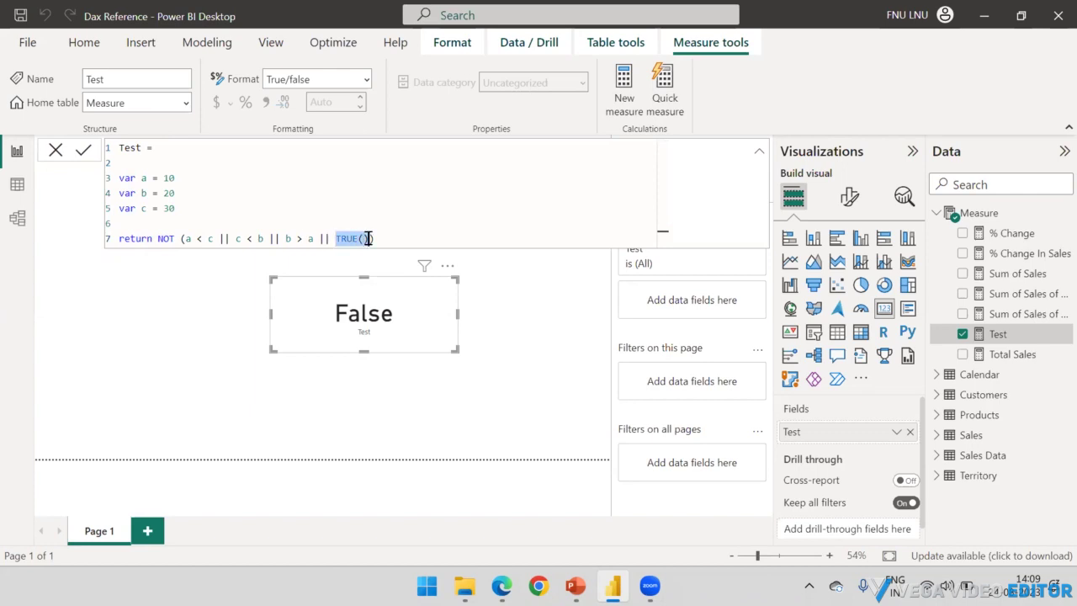
key(BackSpace)
text(FALSE)
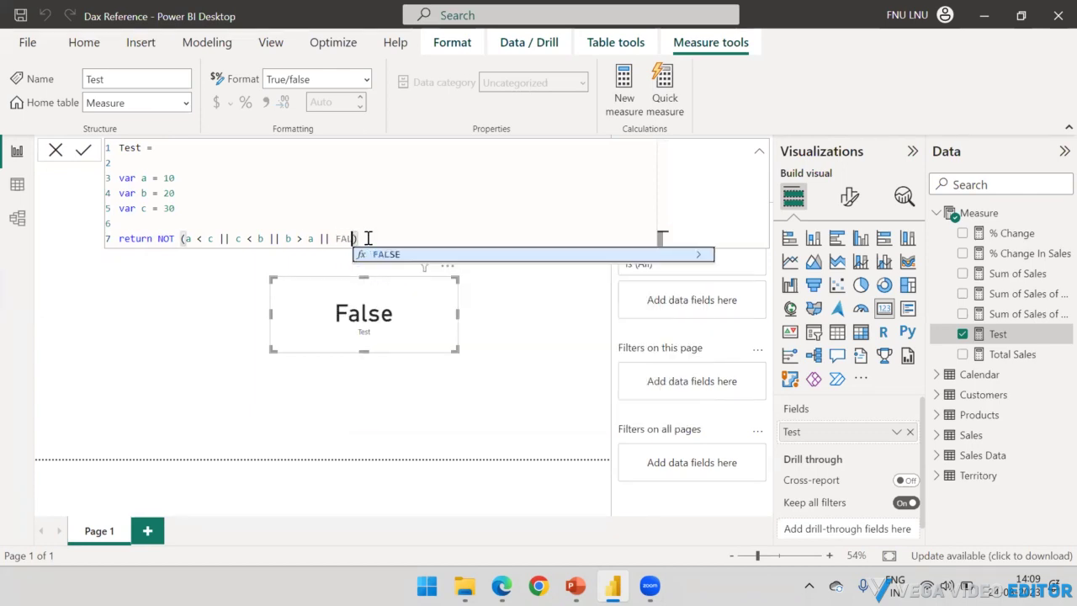
text(())
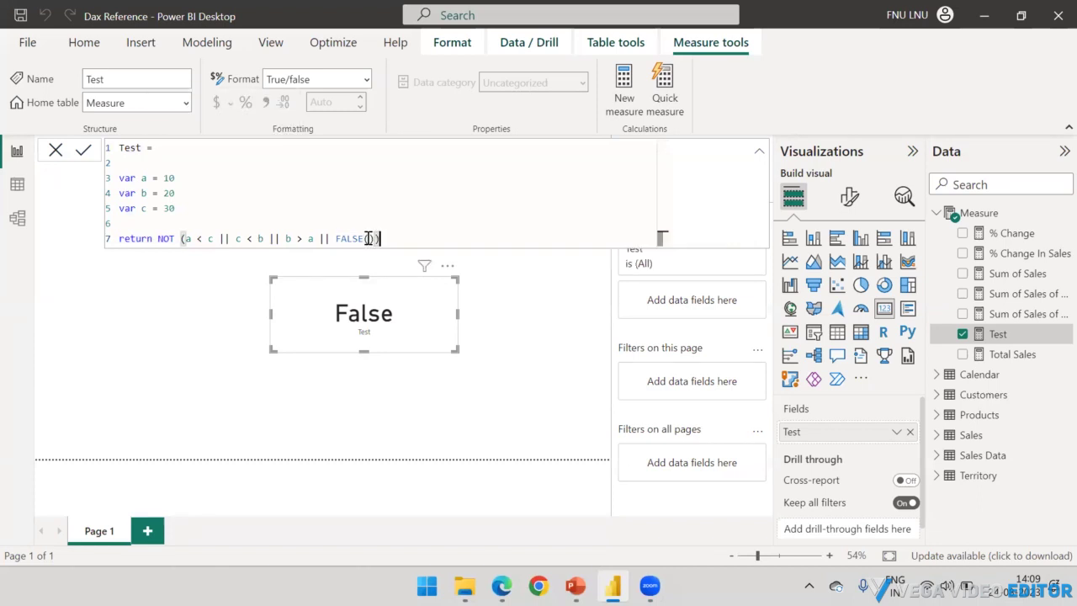
key(Return)
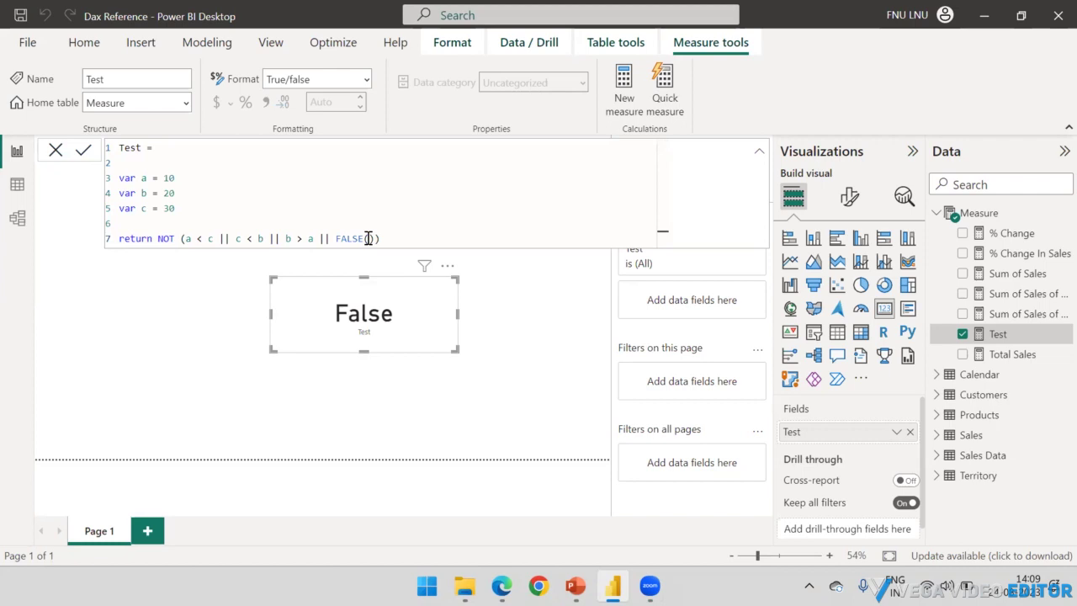
- Switch to PowerPoint to review the Logical Functions list, and return to Power BI Desktop
mouse_move(576, 585)
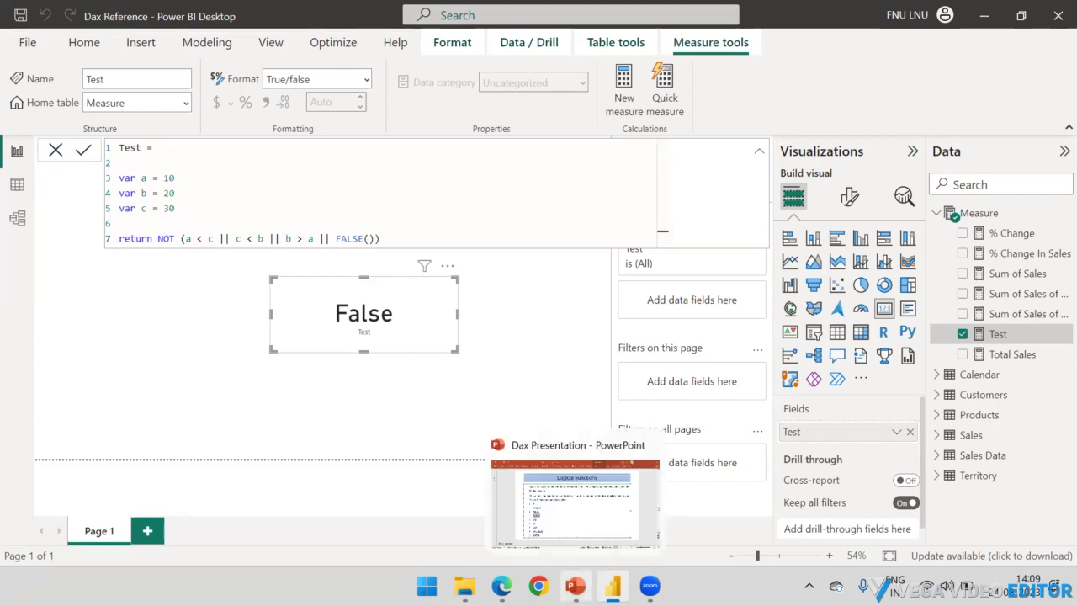
click(580, 526)
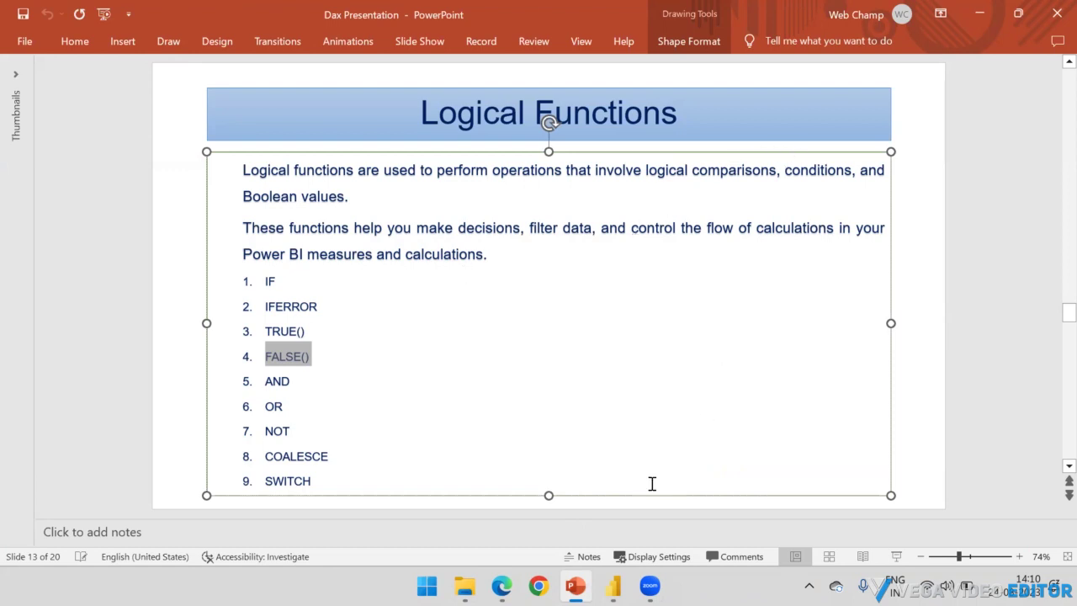
mouse_move(619, 572)
click(613, 528)
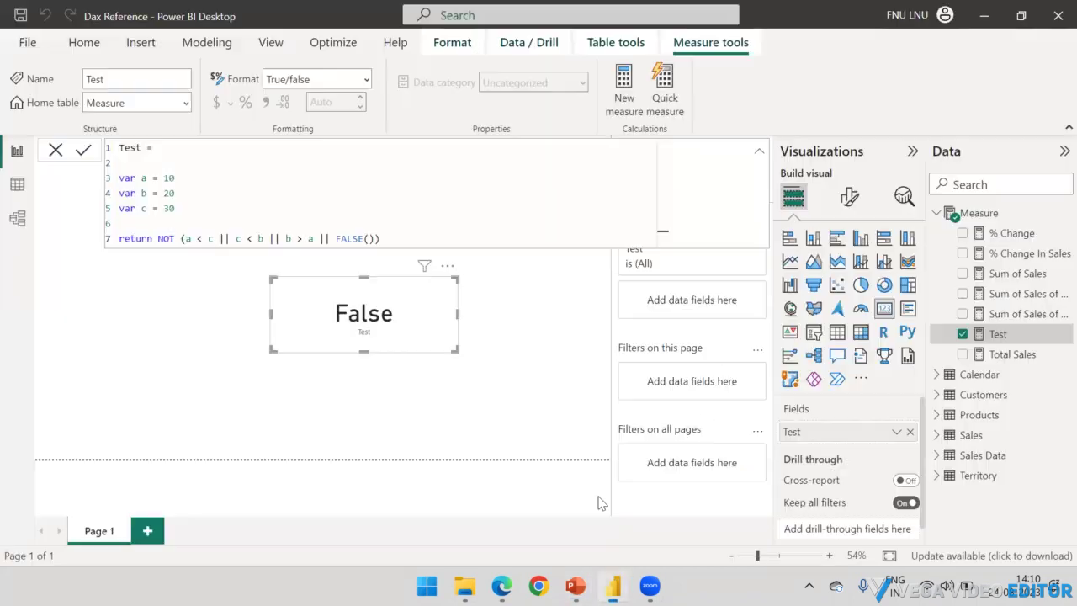
- Open the Sales table in the data view, with the Measure table collapsed, and bring its last columns into view
click(185, 345)
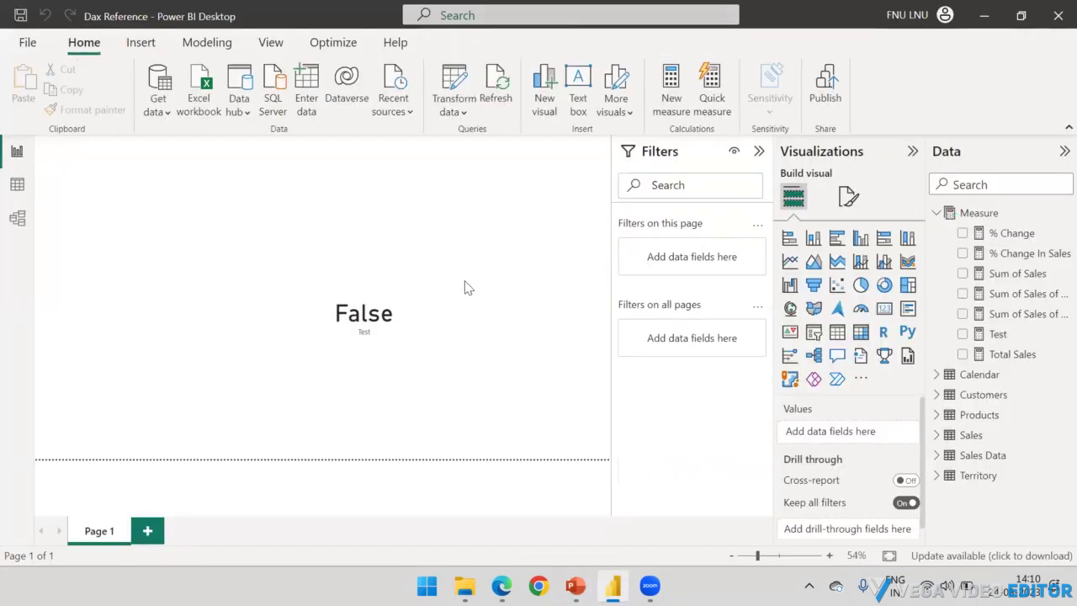
click(935, 214)
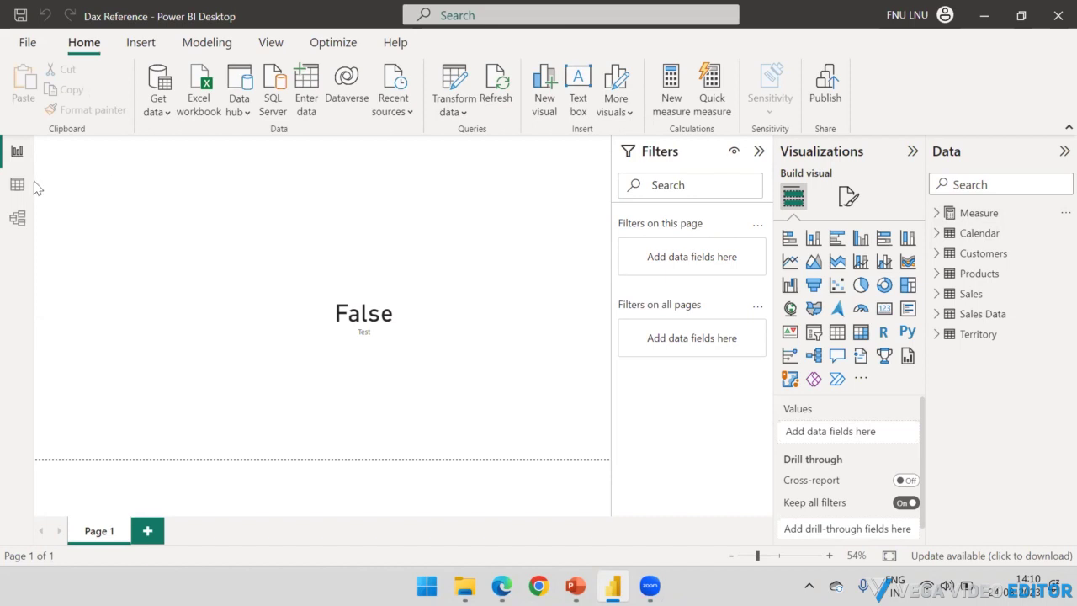
click(8, 192)
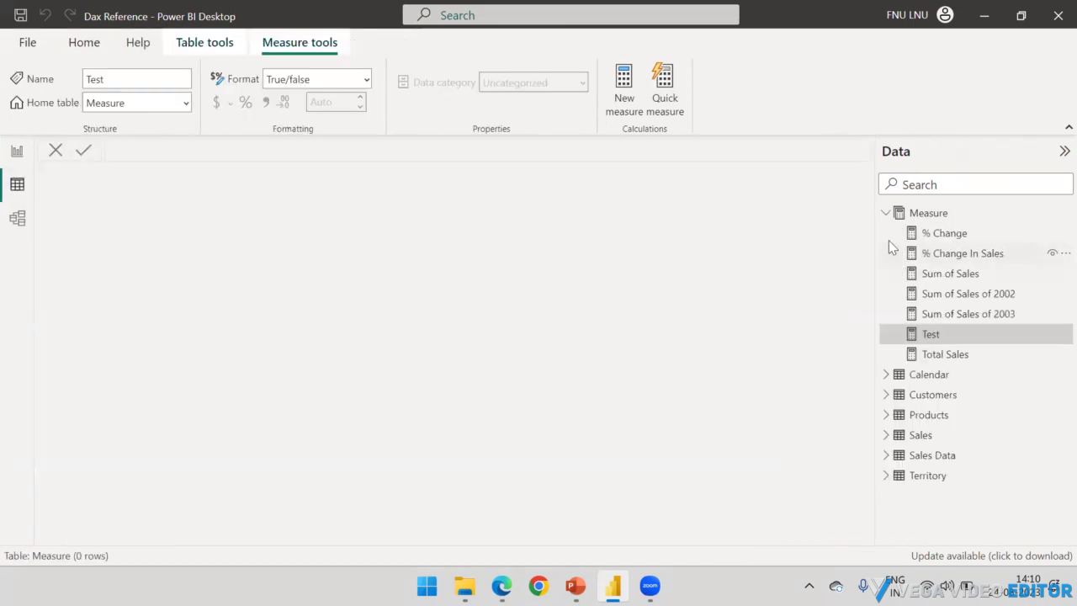
click(886, 213)
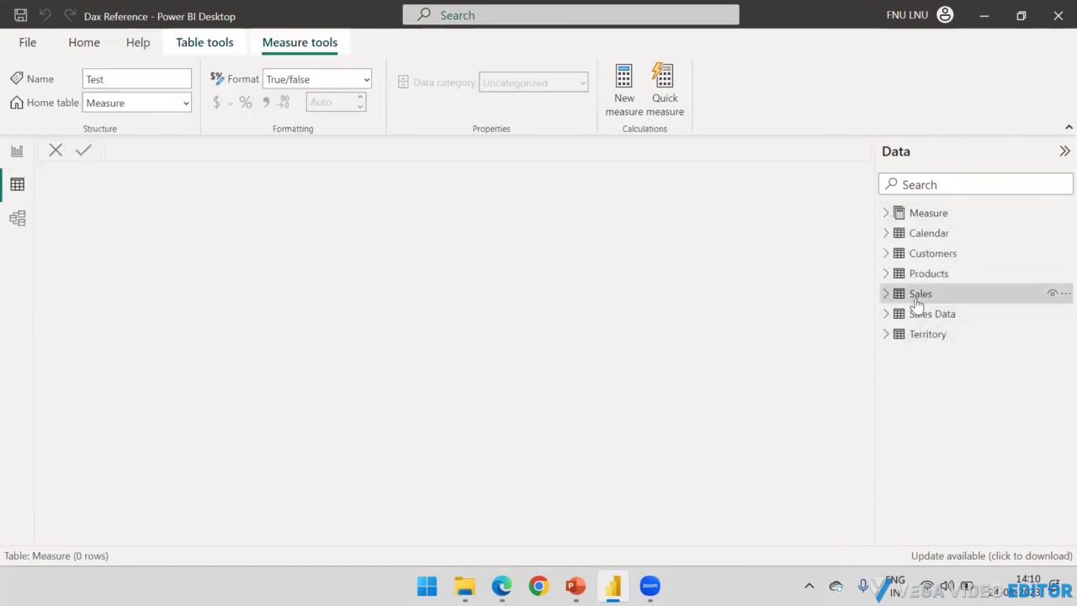
click(917, 299)
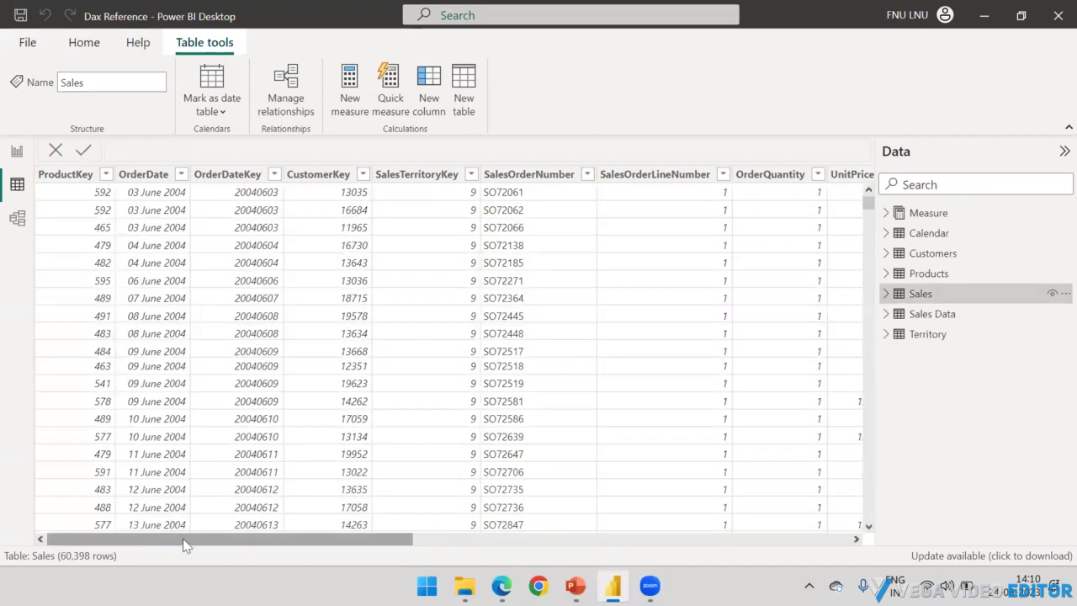
drag(188, 543, 714, 538)
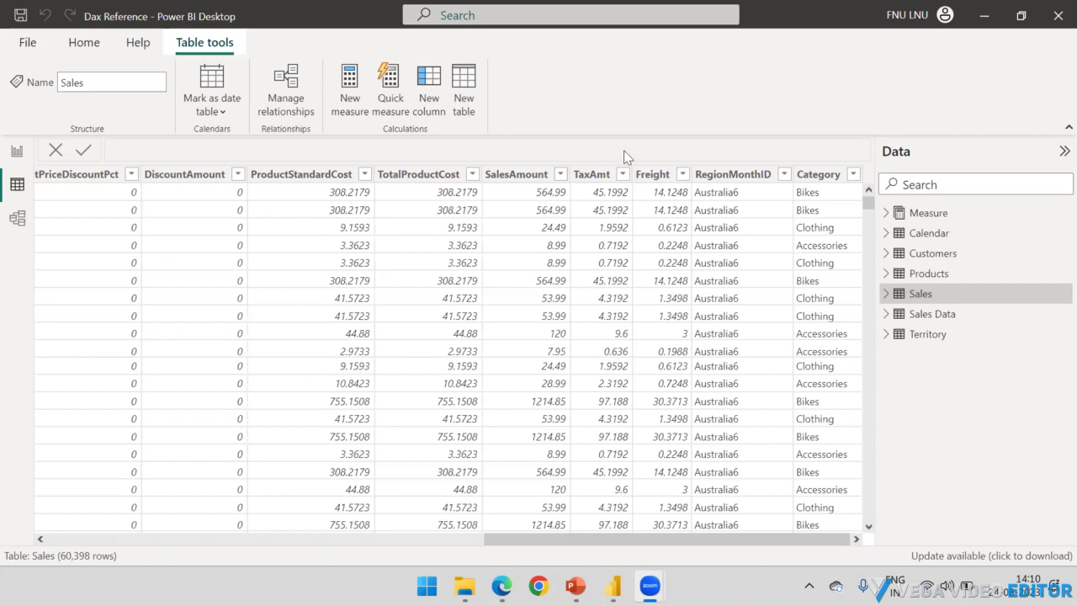
- Add a calculated column named SalesTag to the Sales table
click(435, 105)
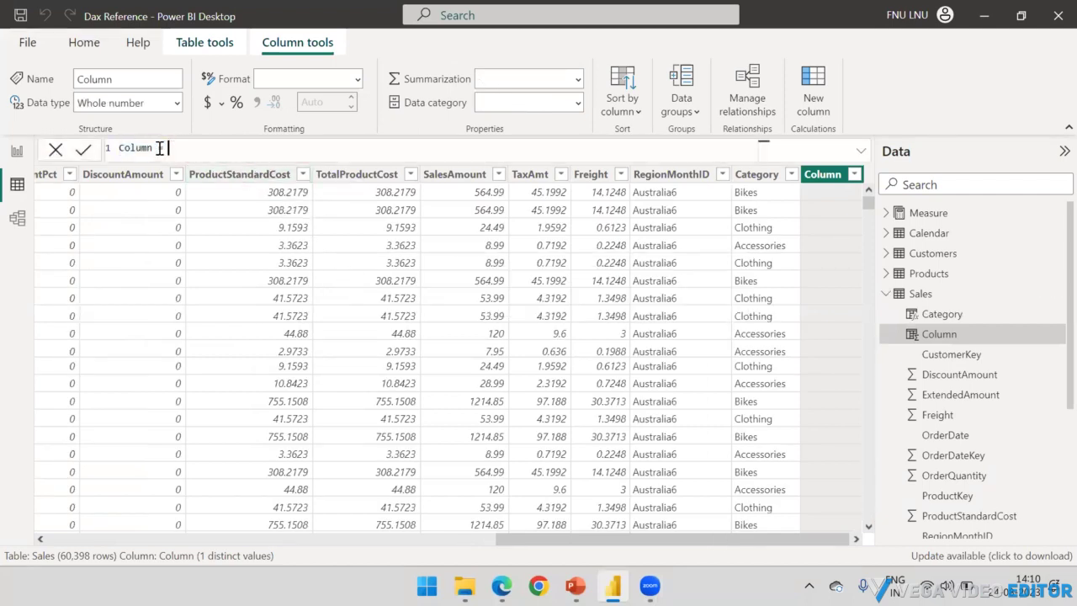
text(SalesTag)
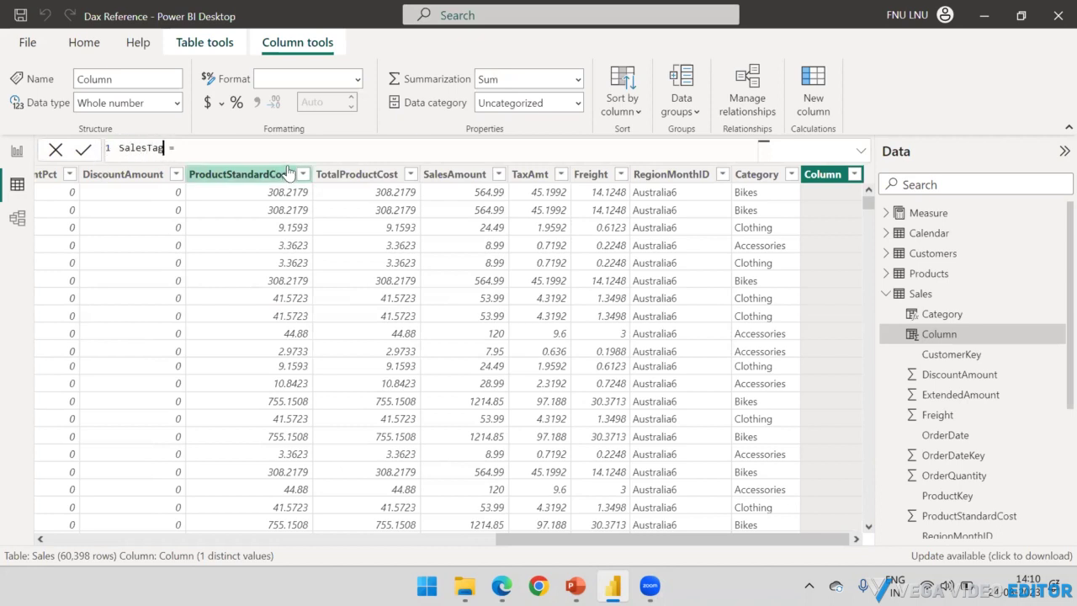
click(272, 151)
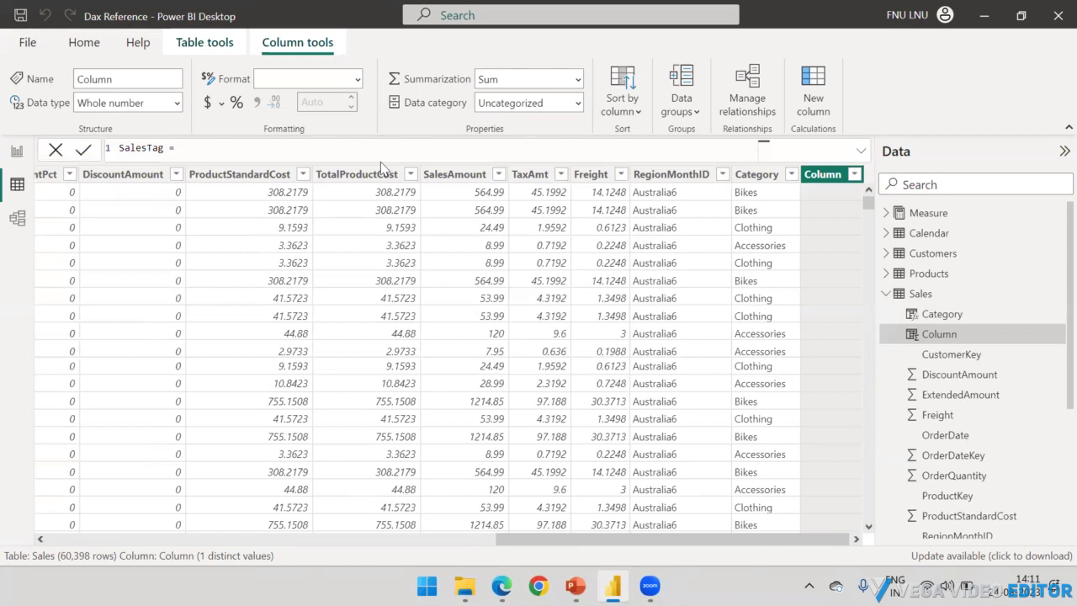
- Start the SalesTag formula with an IF function that takes Sales[SalesAmount] as the value to test
text(IF()
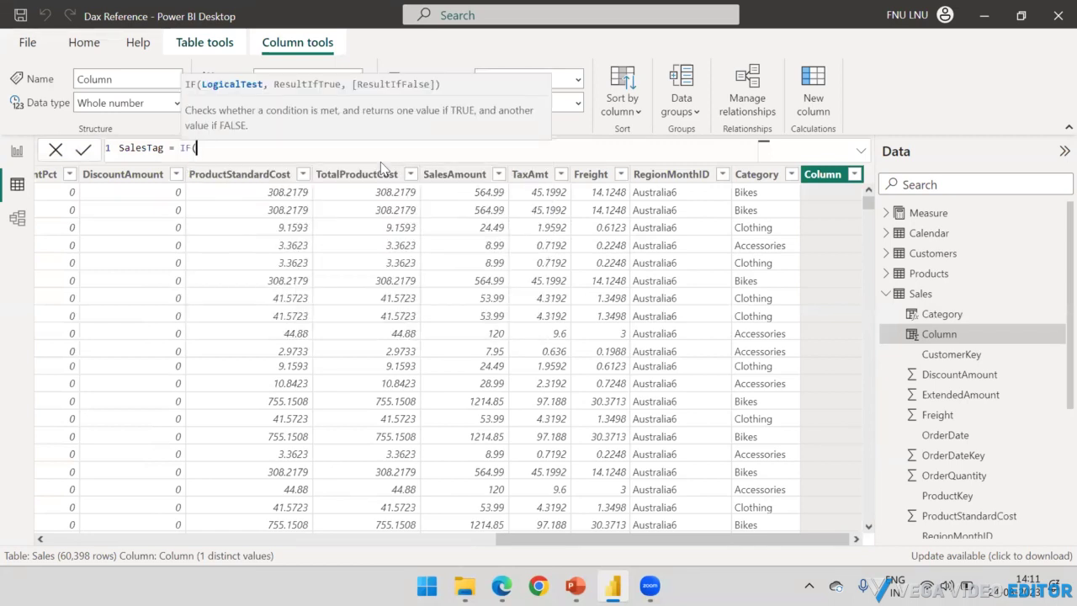
text( sale)
key(Down)
key(Down)
key(Down)
key(Down)
key(Down)
key(Down)
key(Down)
key(Down)
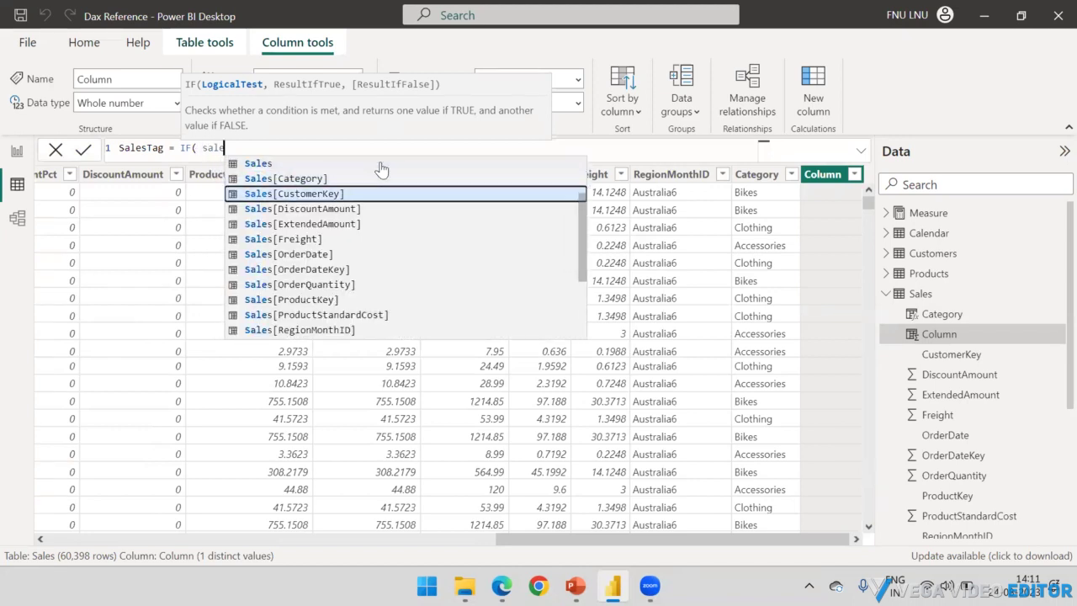
key(Down)
key(Down)
key(Down)
key(Down)
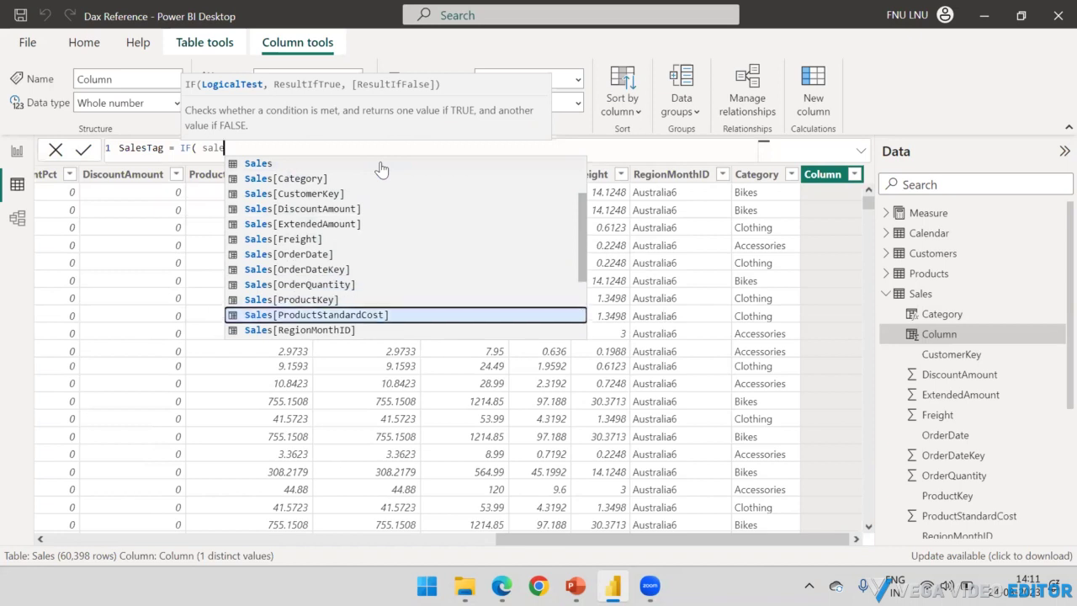
key(Tab)
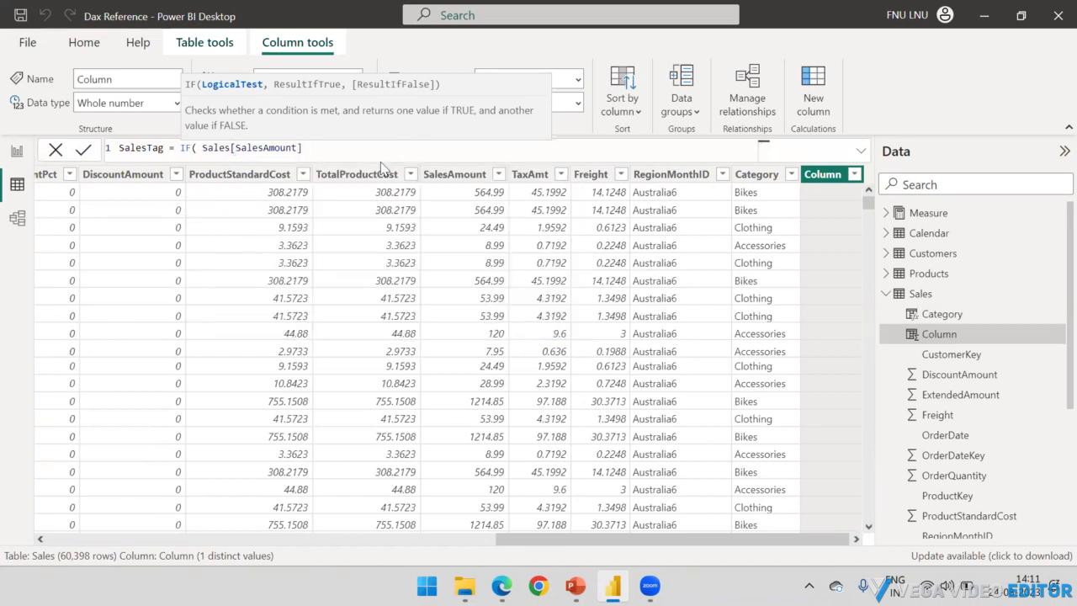
- Complete the IF with the condition > 1000 and the results "High" and "Low", and apply the formula
text(> 1000, )
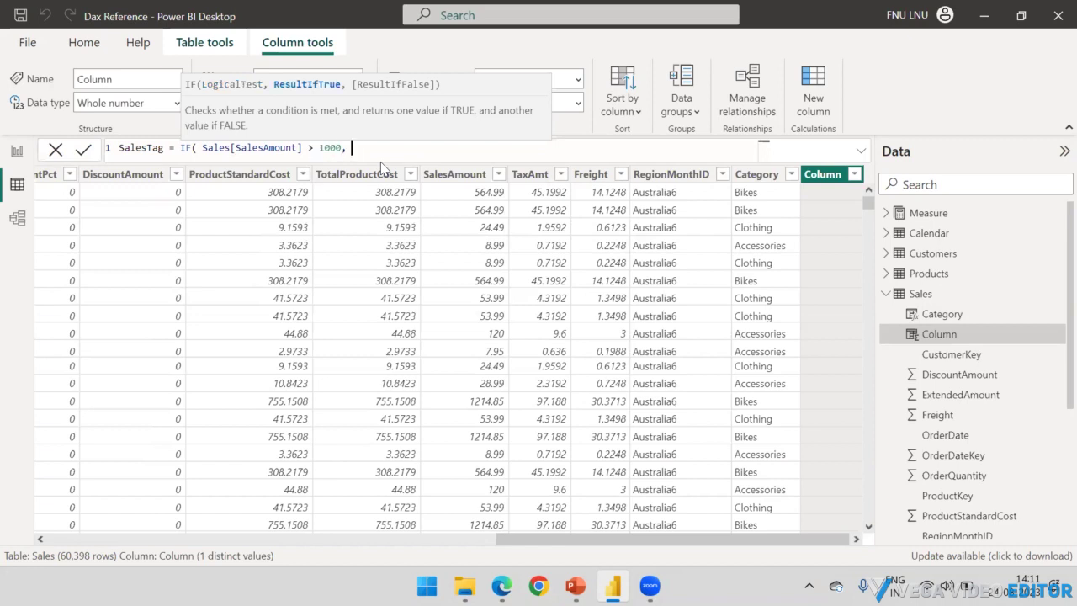
text("High", "Low"))
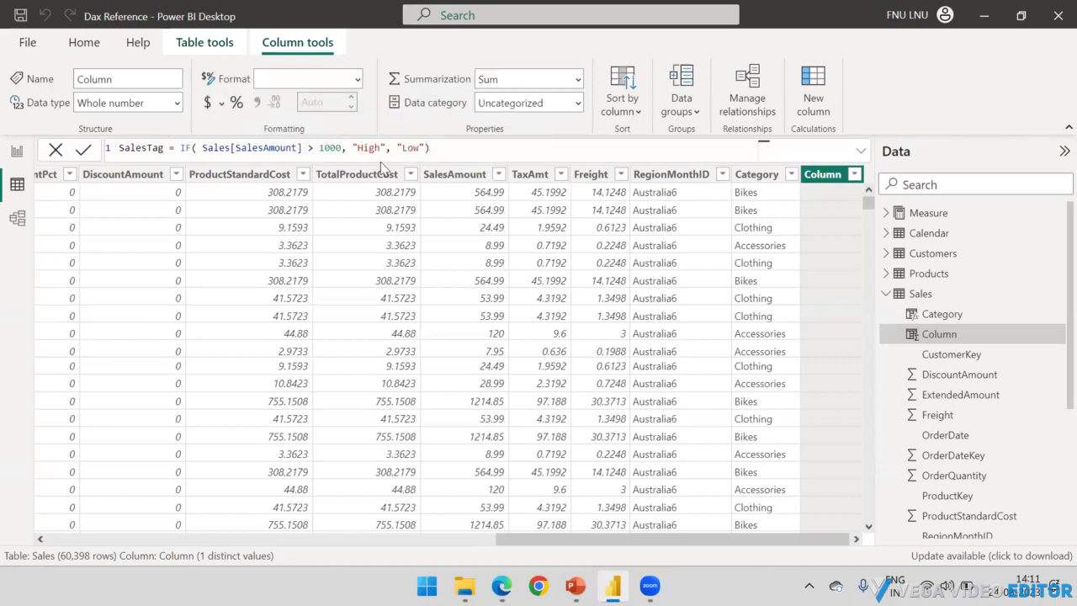
key(Return)
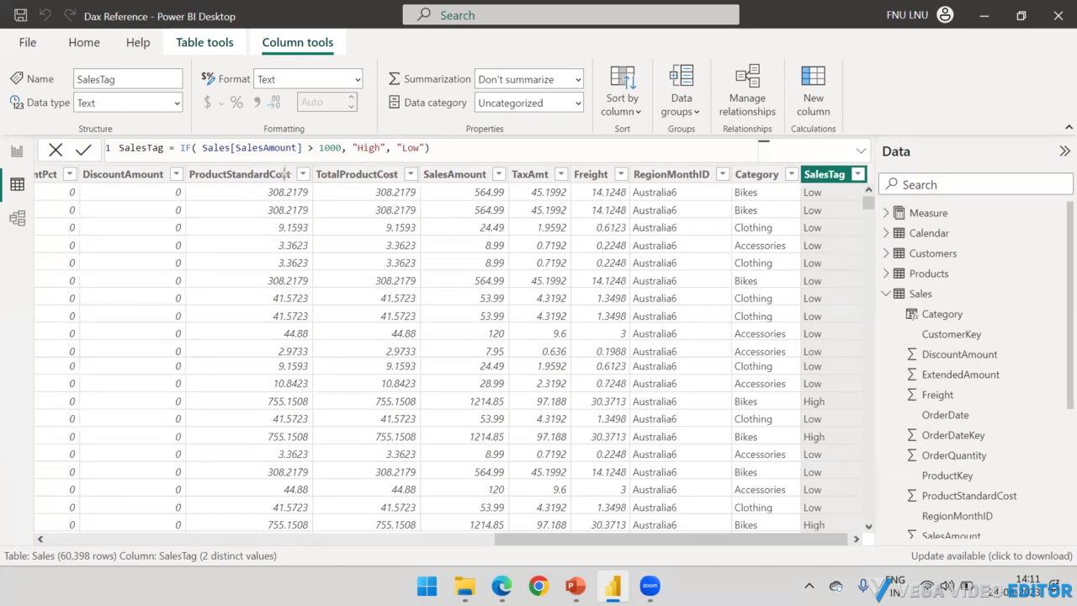
drag(279, 157, 454, 192)
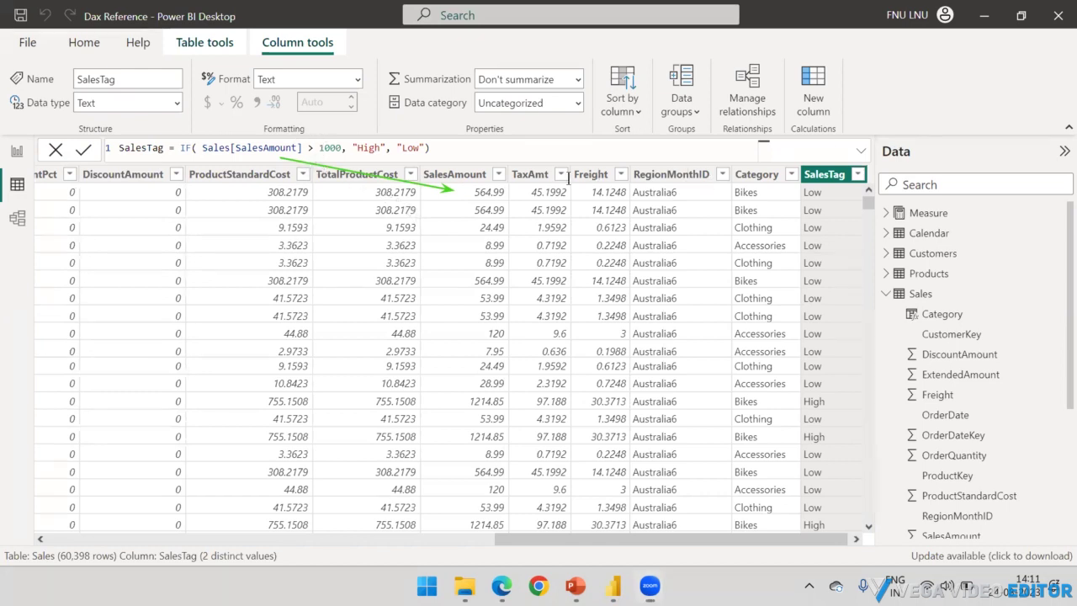
click(279, 125)
text(True)
click(236, 129)
mouse_move(319, 124)
mouse_down()
mouse_move(353, 140)
mouse_move(402, 140)
mouse_up()
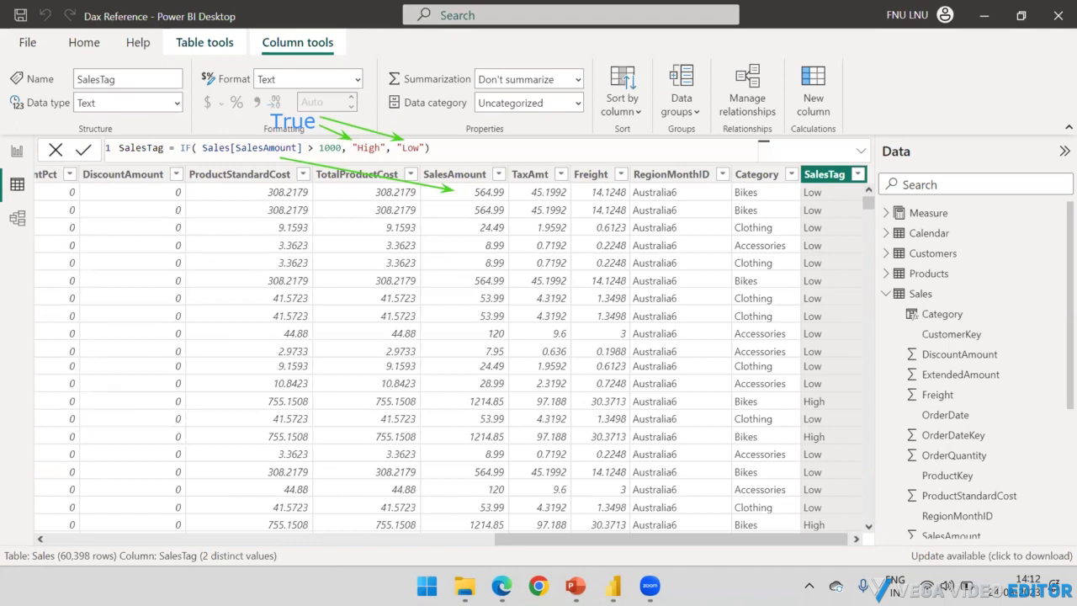
key(Escape)
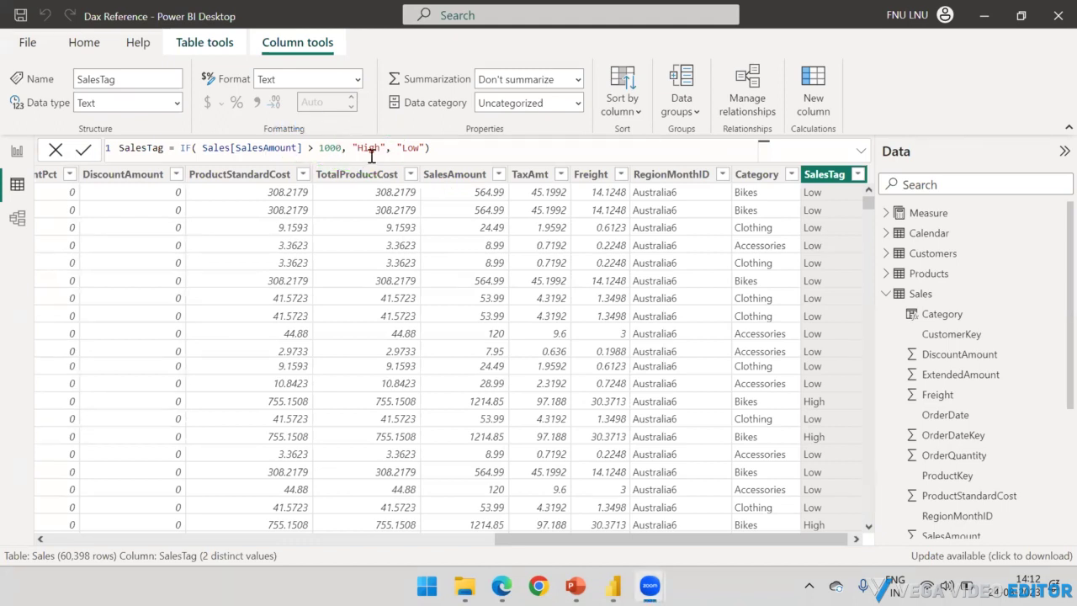
drag(397, 148, 414, 148)
click(434, 149)
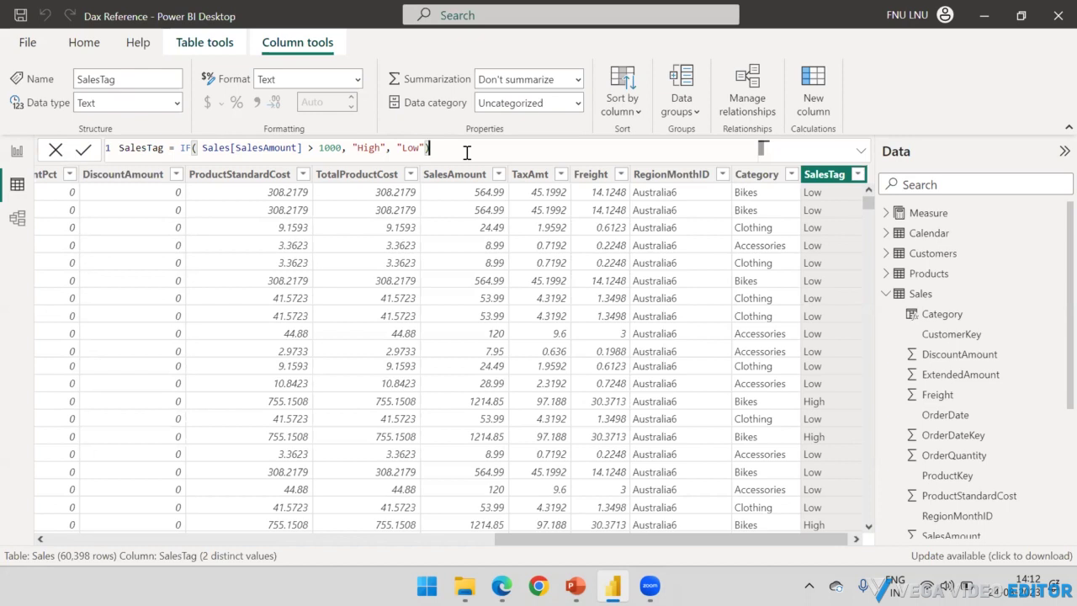
click(394, 148)
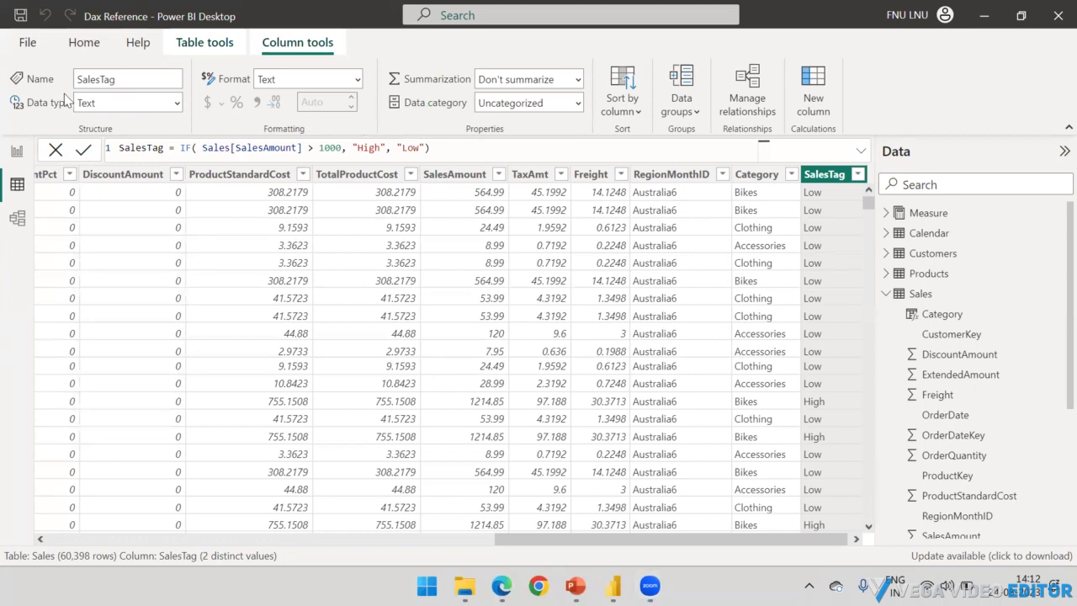
- Replace the "Low" result in the SalesTag formula with a nested IF testing Sales[SalesAmount] > 500
drag(397, 149, 429, 148)
key(BackSpace)
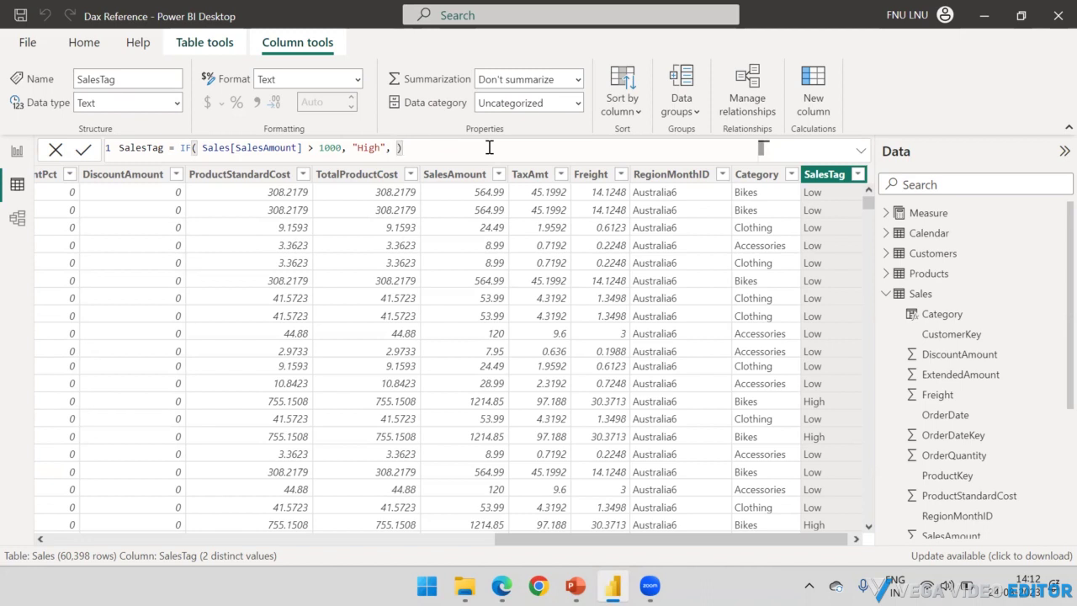
text(IF()
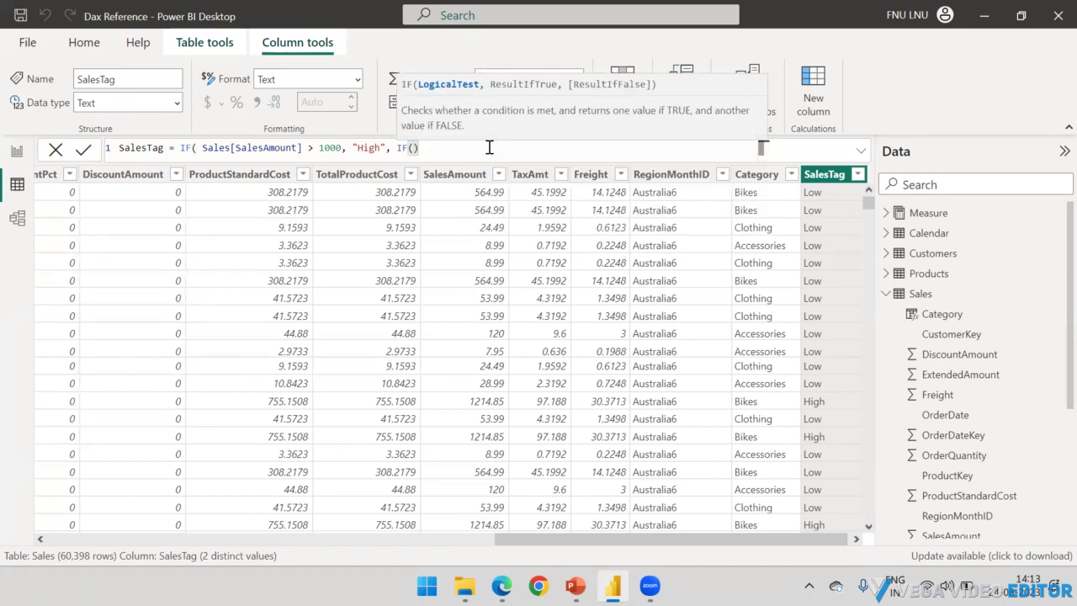
text(Sales[SalesA)
key(Tab)
text(> )
text(500)
- Enter "AVG" as the nested IF's result when true, followed by a comma for the next argument
text(, ")
text(Hig)
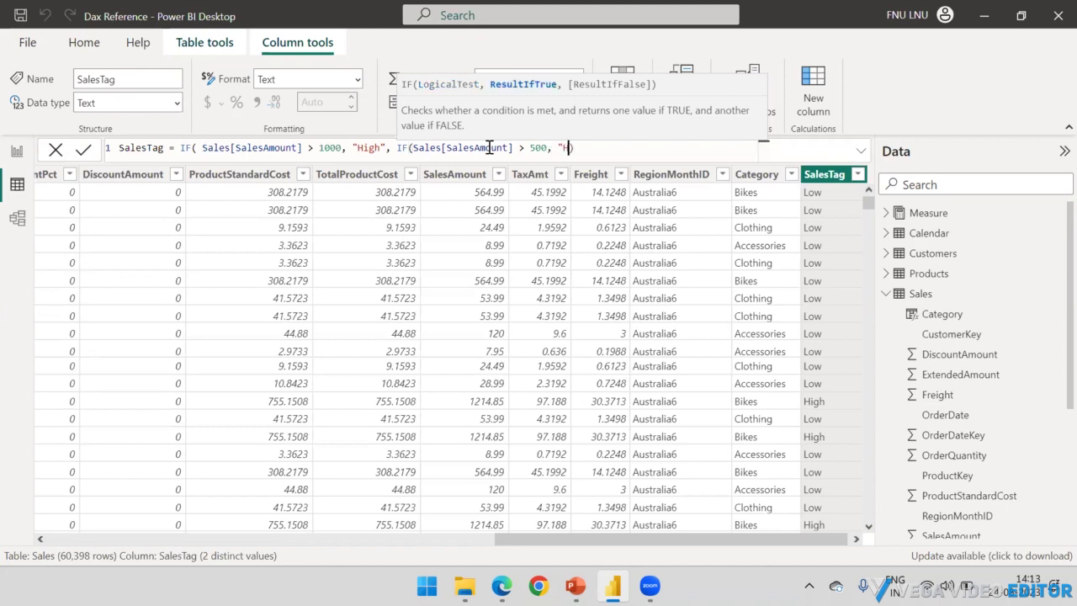
key(BackSpace)
key(BackSpace)
key(BackSpace)
text(AVG",)
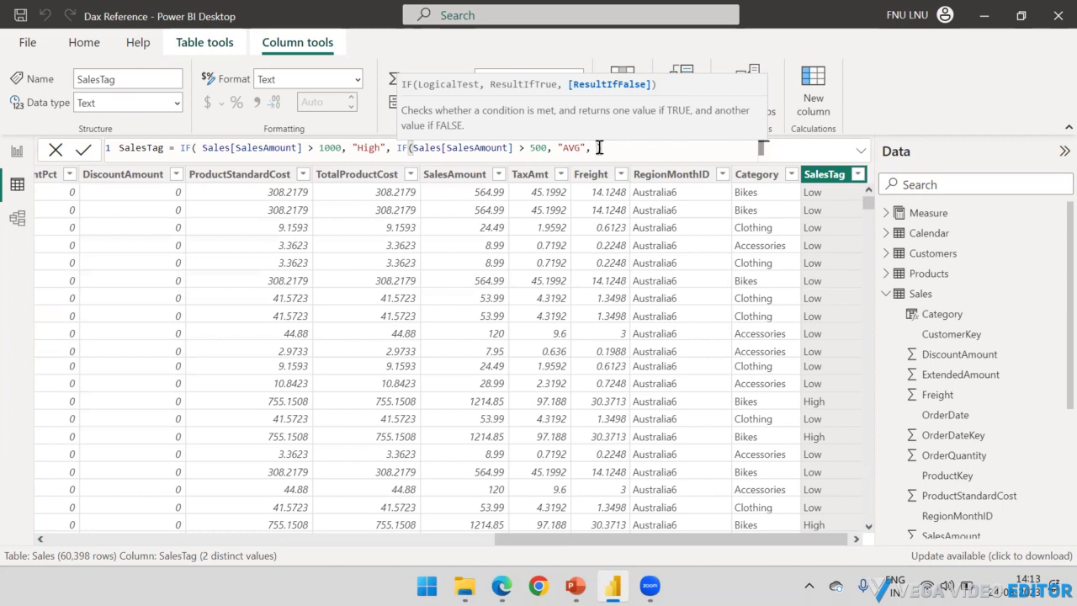
- Add a third nested IF after "AVG" with Sales[SalesAmount] as the value to test
text(IF()
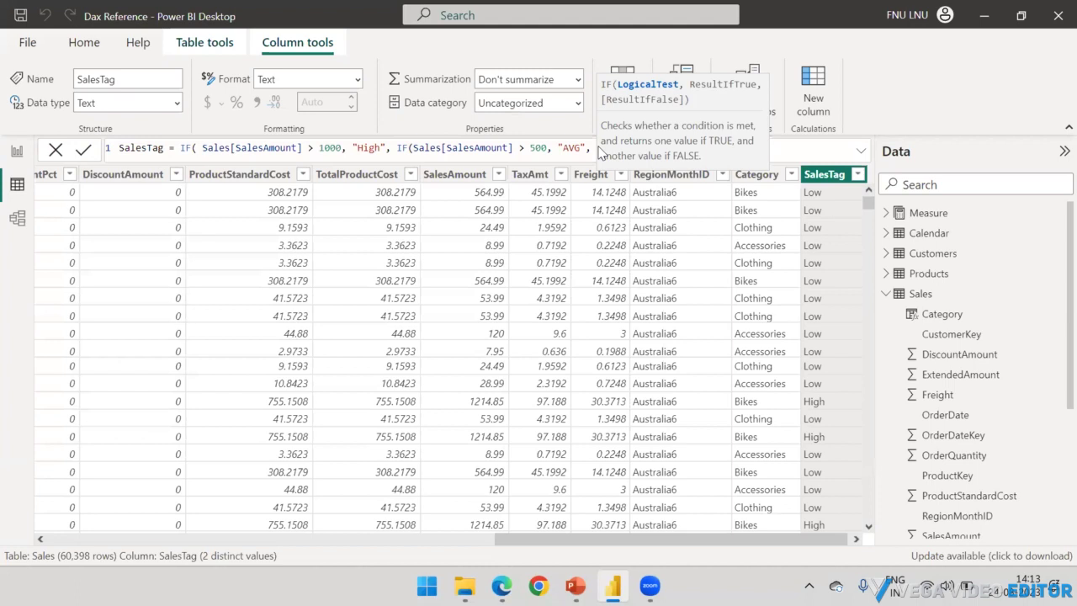
text(Sale)
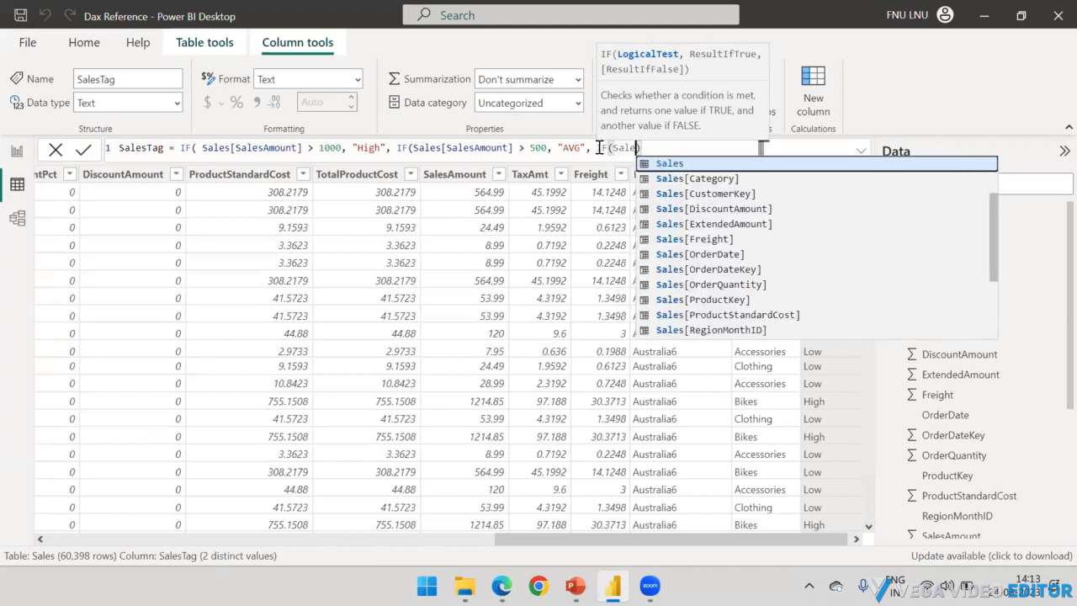
key(Down)
key(Down)
key(Down)
key(Down)
key(Down)
key(Down)
key(Up)
key(Down)
text(s[SalesA)
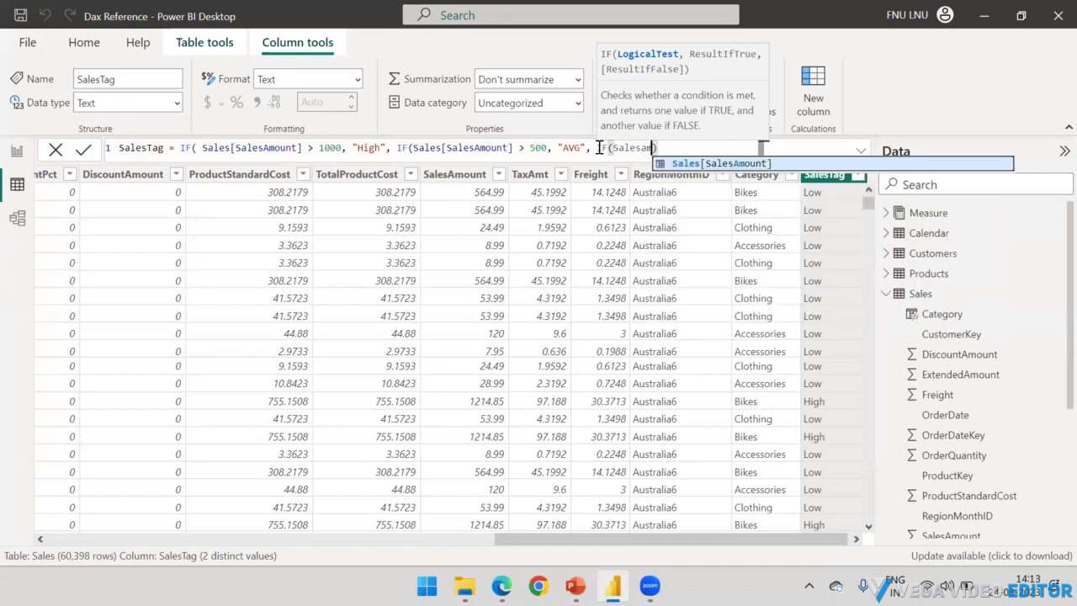
key(Tab)
- Set the third IF's comparison to <= 500
text(5000)
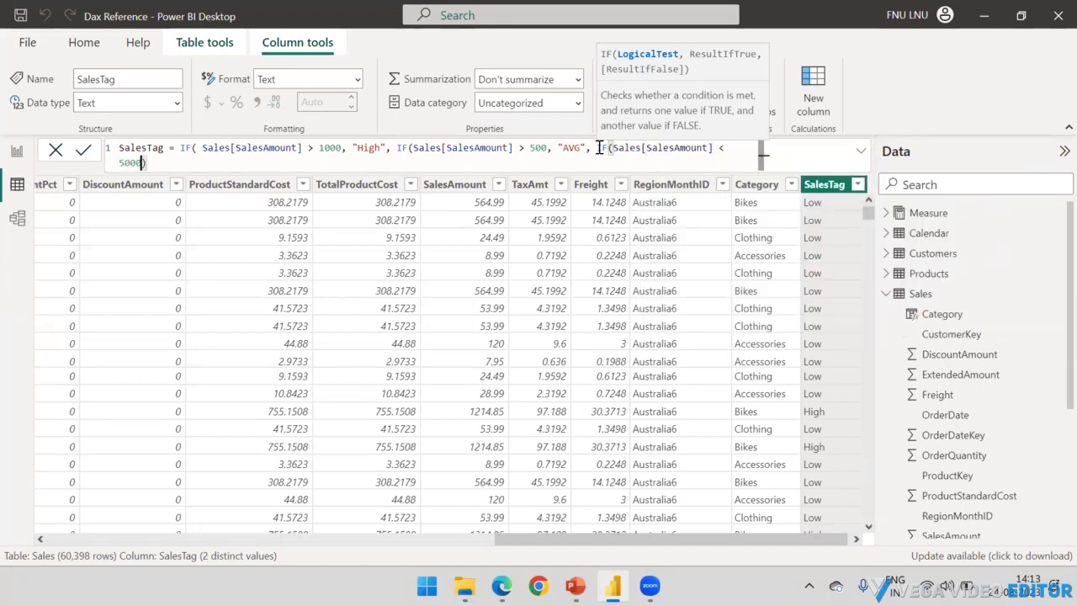
key(BackSpace)
key(Left)
key(Left)
key(Left)
key(Left)
key(Left)
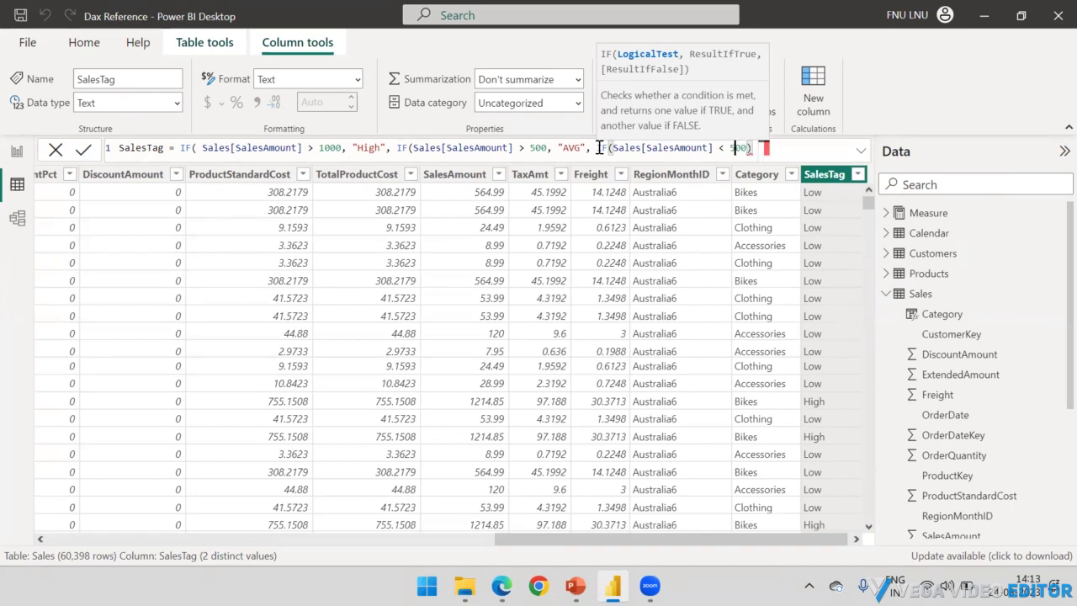
text(=)
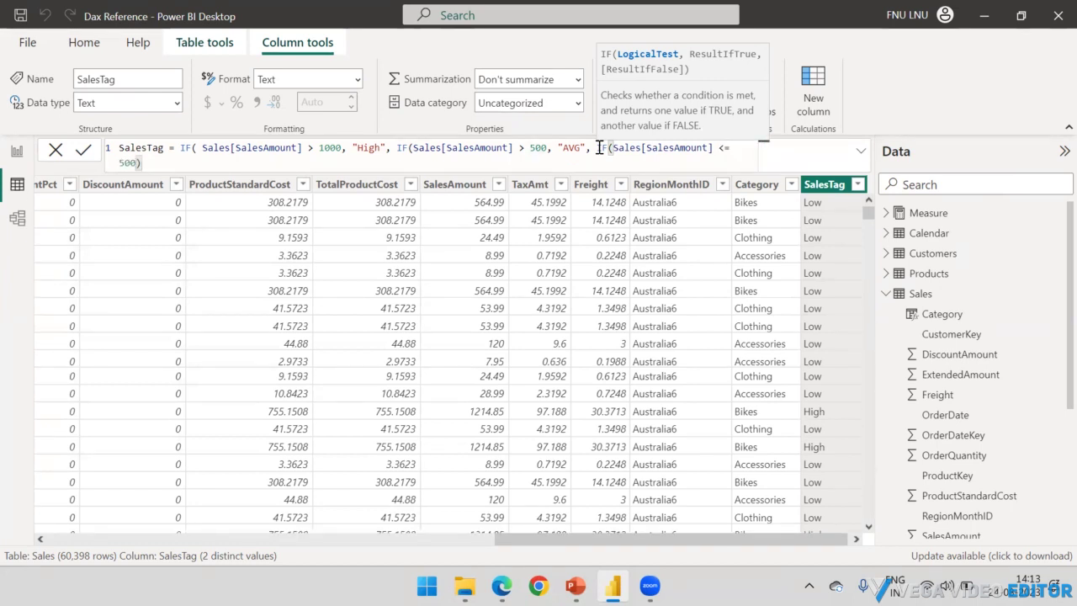
key(Right)
key(Right)
key(Right)
key(Right)
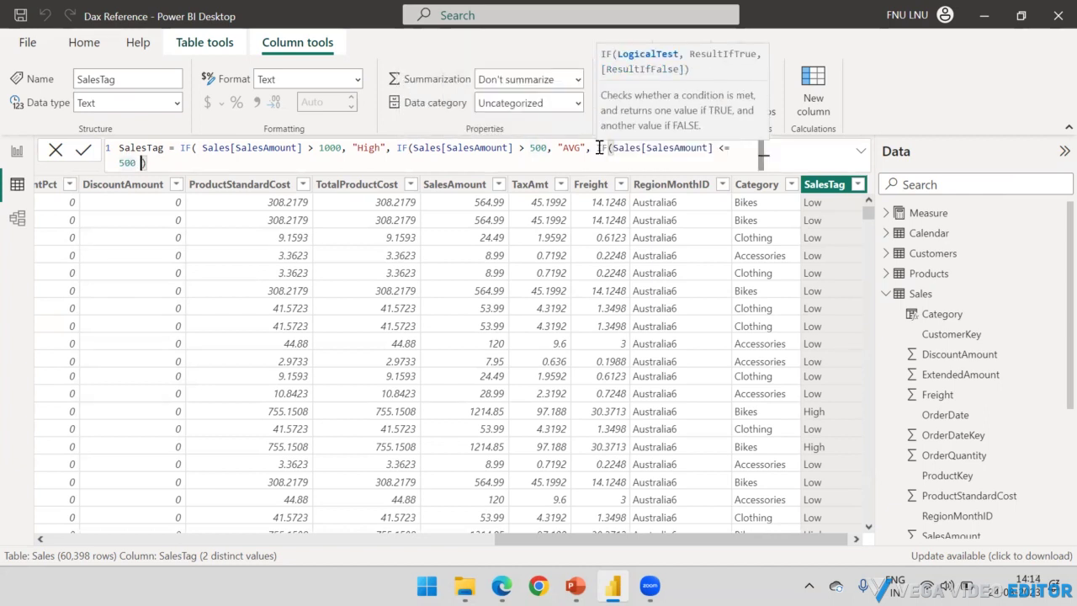
- Complete the third IF with "Low" as its result when true, close all three IFs and commit the SalesTag formula
key(BackSpace)
text(, ")
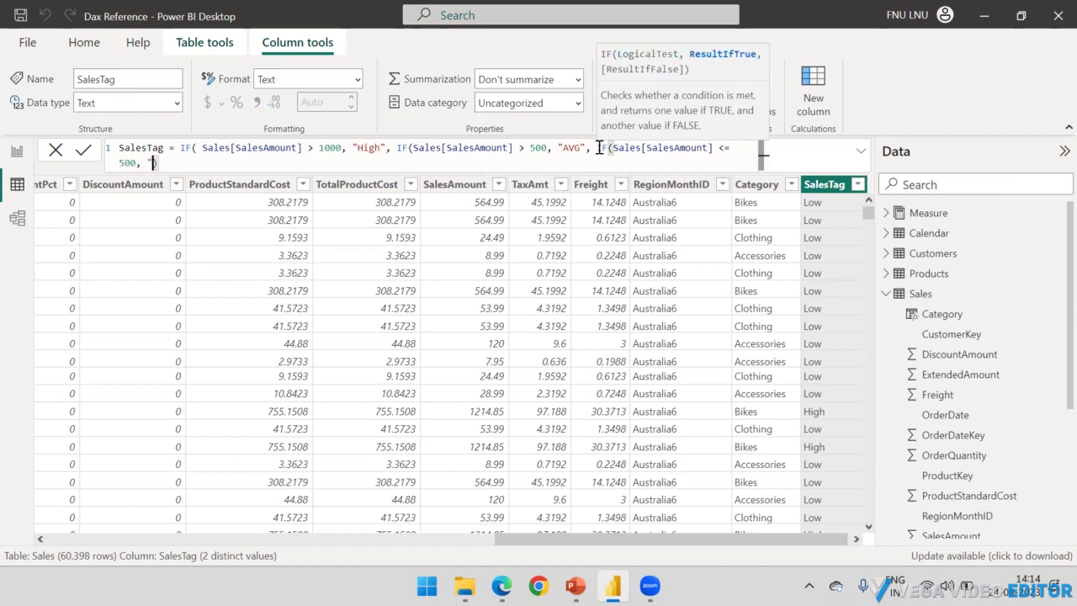
text(Low",)
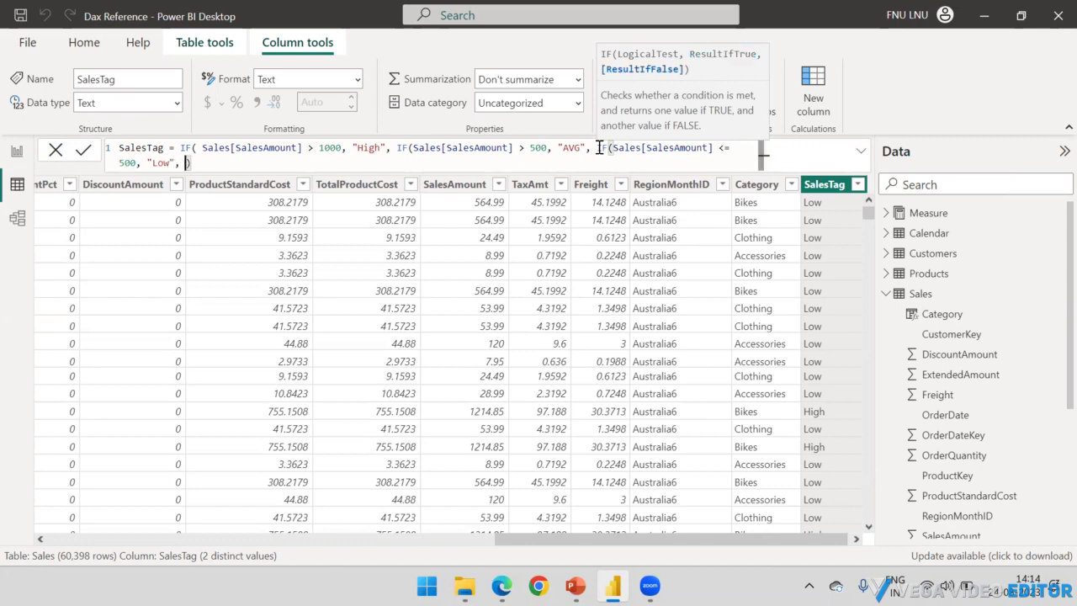
key(BackSpace)
key(BackSpace)
text())
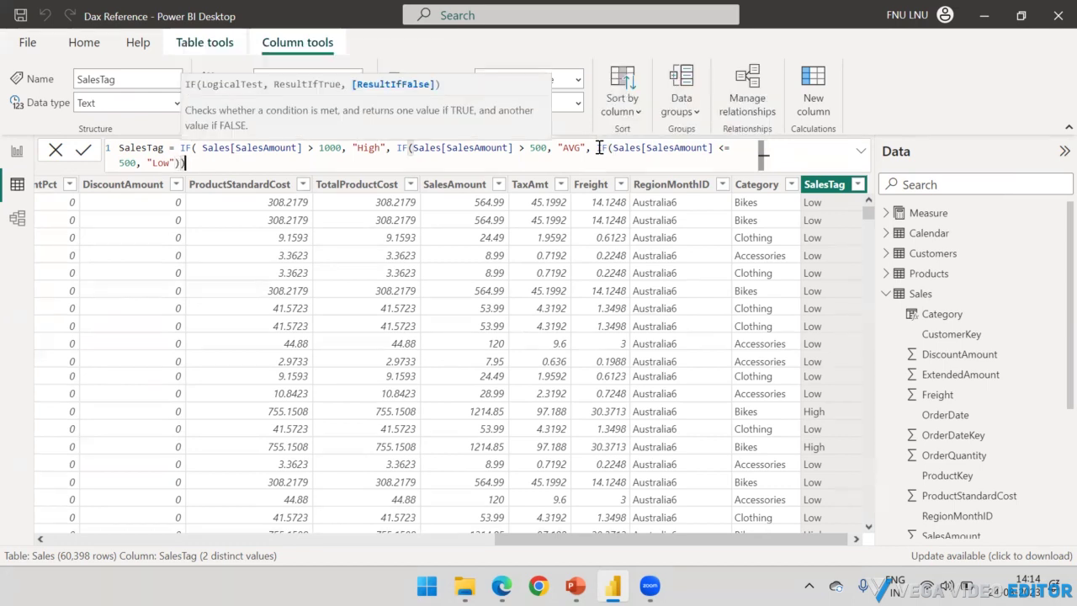
text())
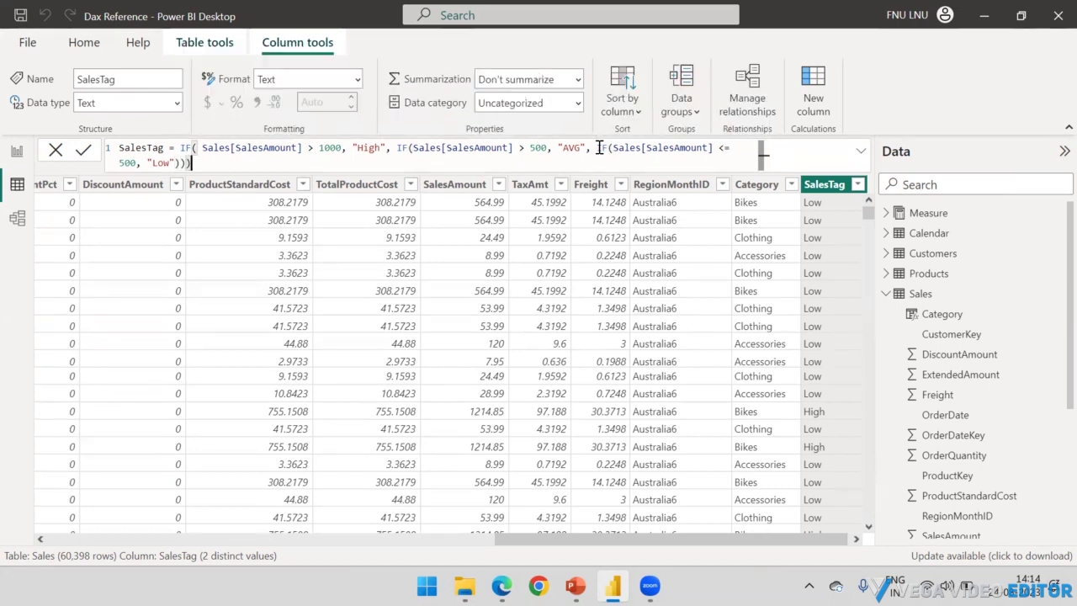
key(Return)
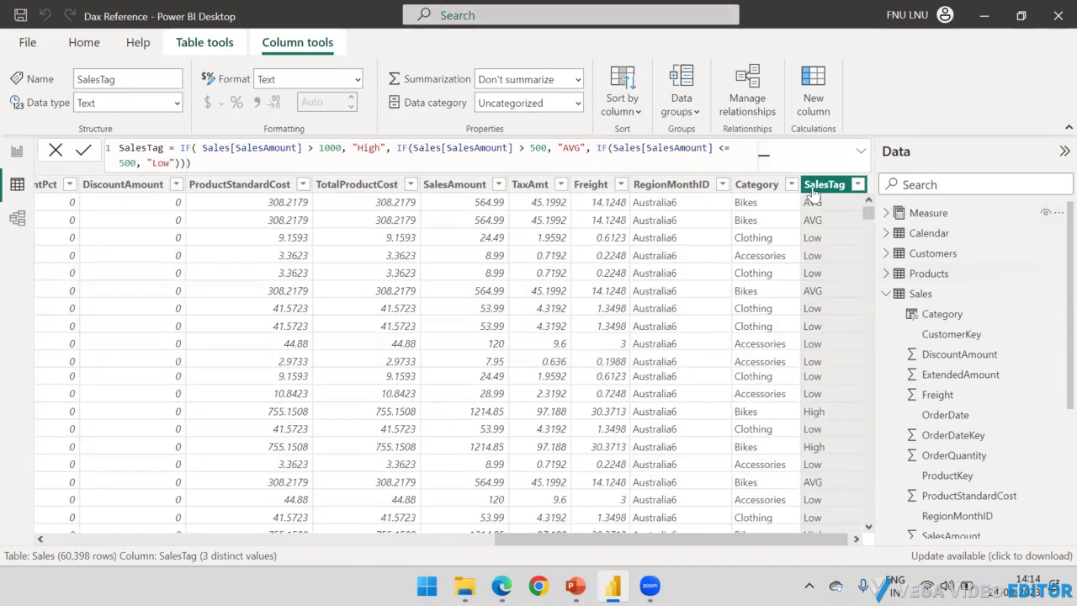
- Examine the distinct values of the SalesTag column without filtering it, and review its nested IF formula
click(859, 185)
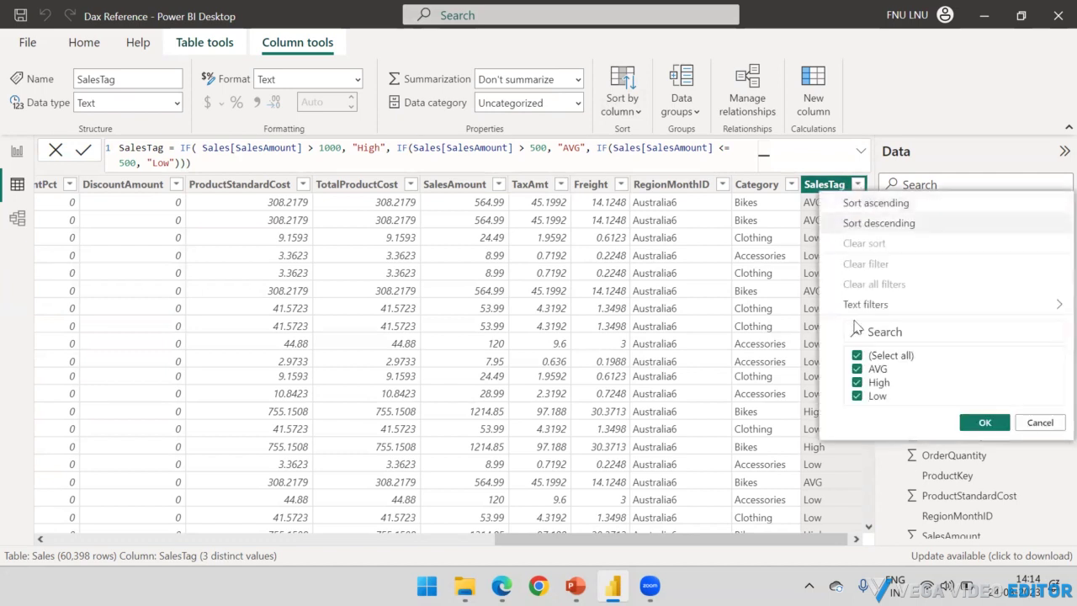
click(1040, 422)
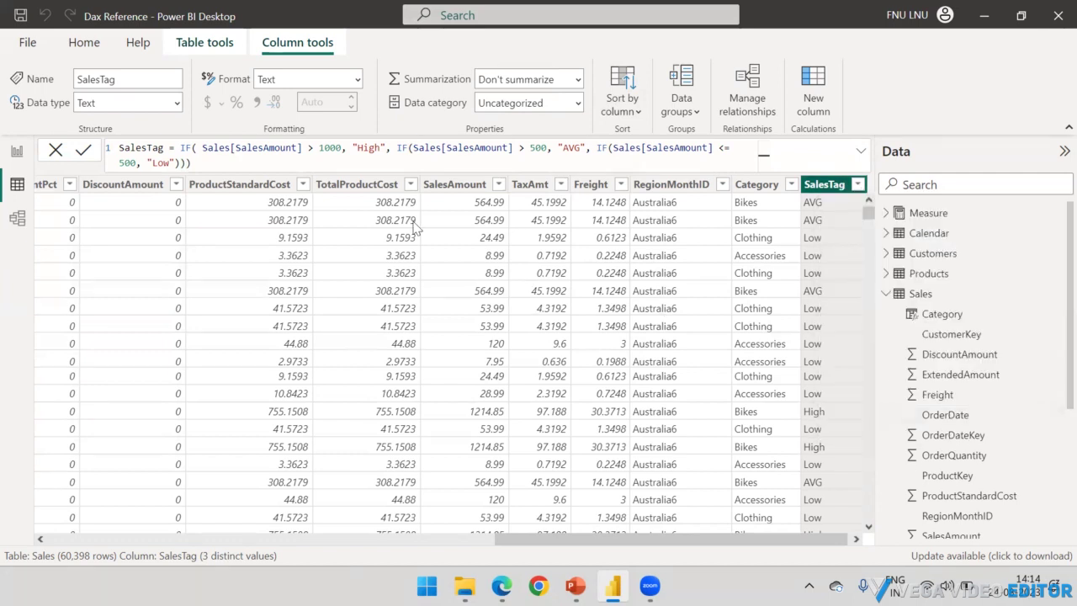
drag(215, 163, 179, 148)
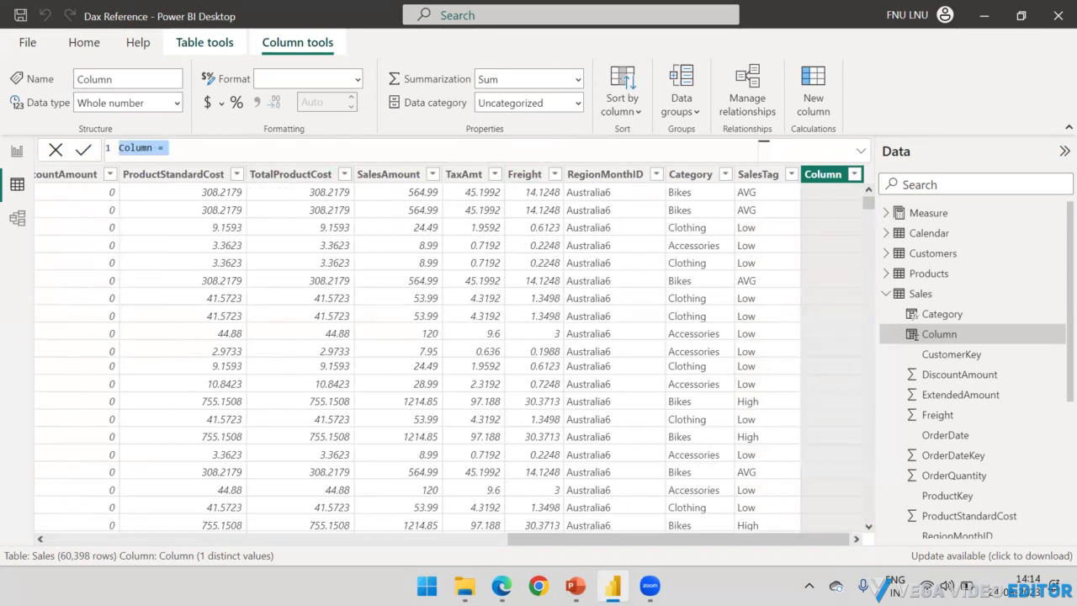
drag(443, 124, 418, 167)
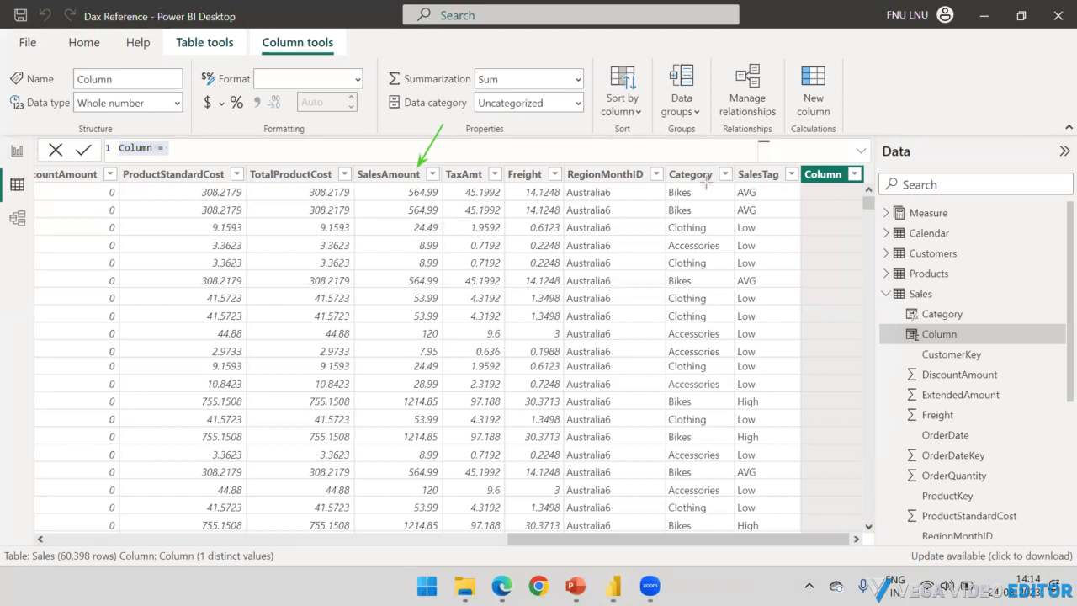
drag(637, 110, 676, 165)
mouse_move(636, 232)
mouse_down()
mouse_move(658, 224)
mouse_move(674, 244)
mouse_up()
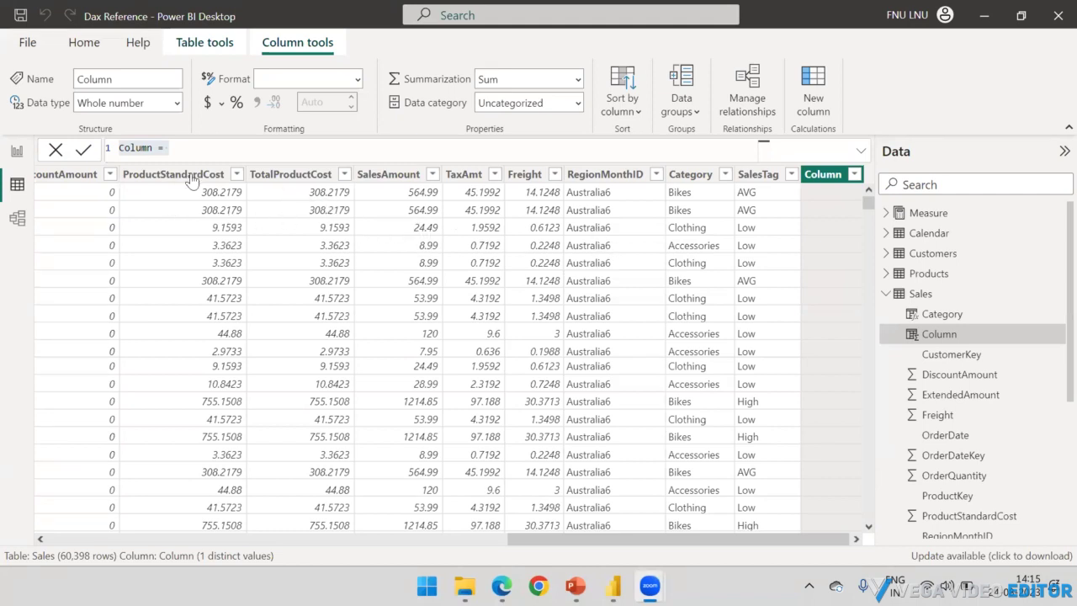
- Name the new calculated column SalesFlag and start its formula with an AND function inside an IF
click(175, 147)
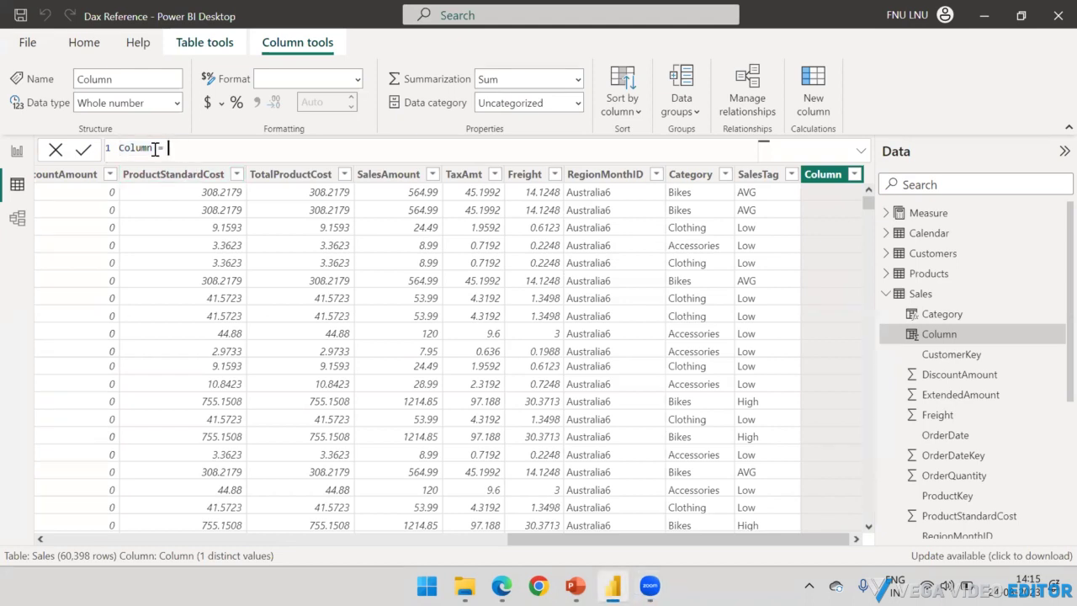
drag(155, 147, 84, 149)
text(Sales)
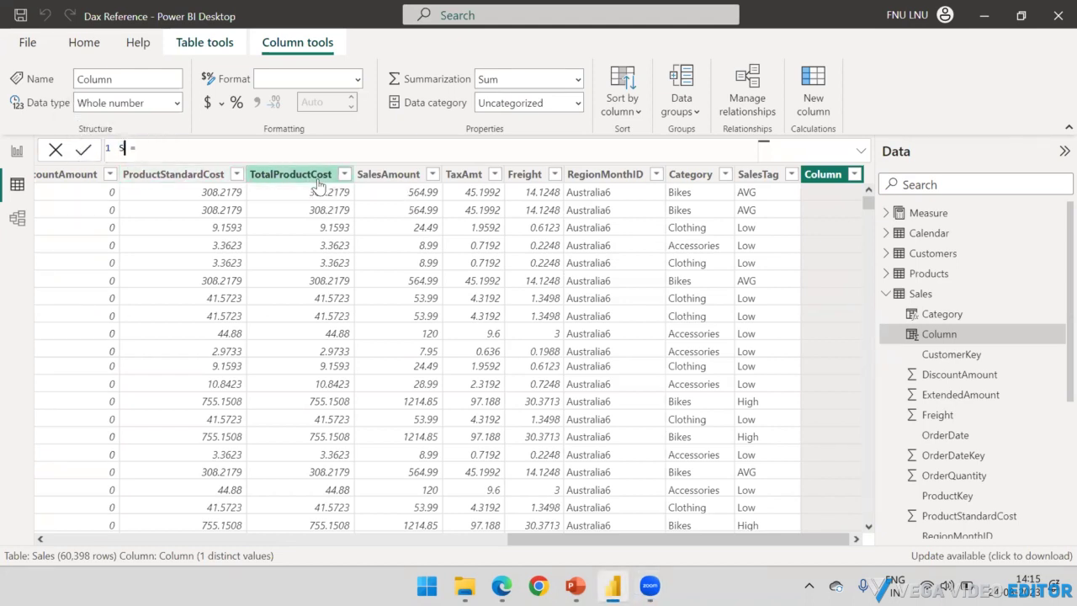
text(Flag)
key(End)
text(IF()
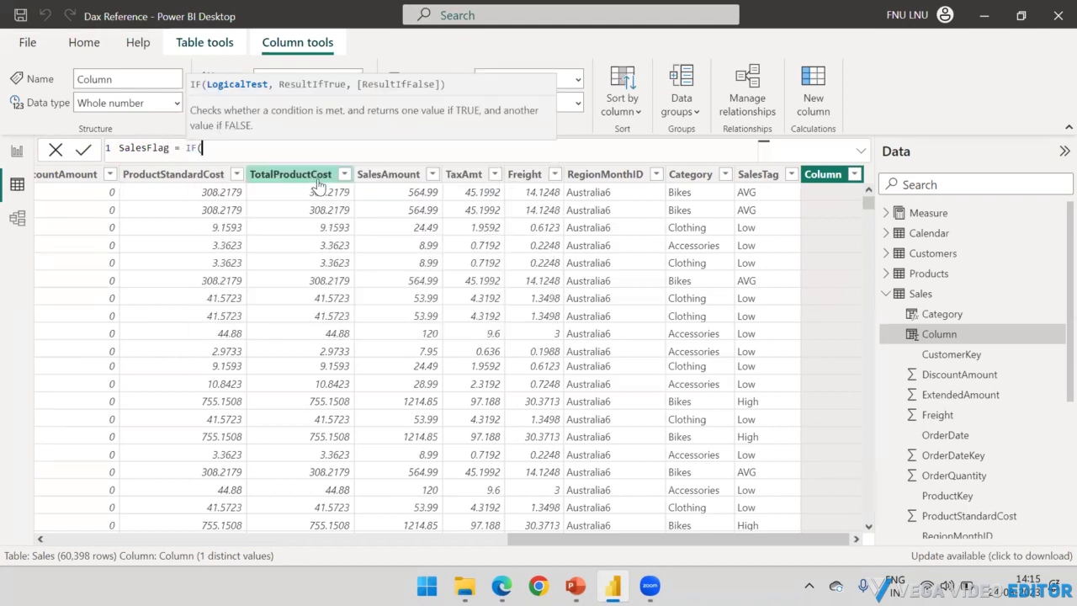
text(AND()
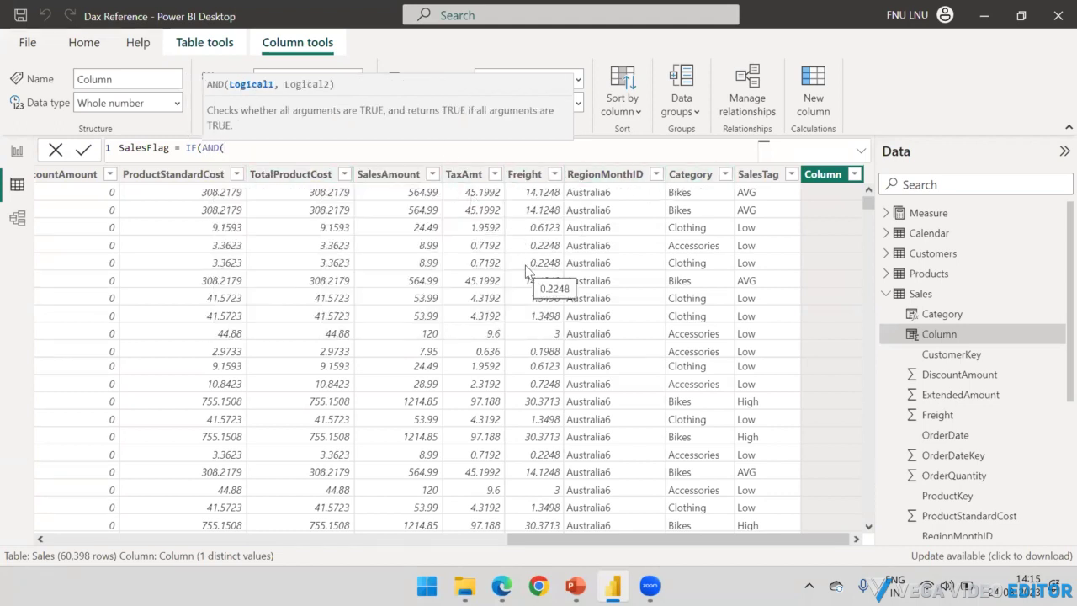
- Enter Sales[SalesAmount] > 1000 as the first condition of the AND function
text(Sales)
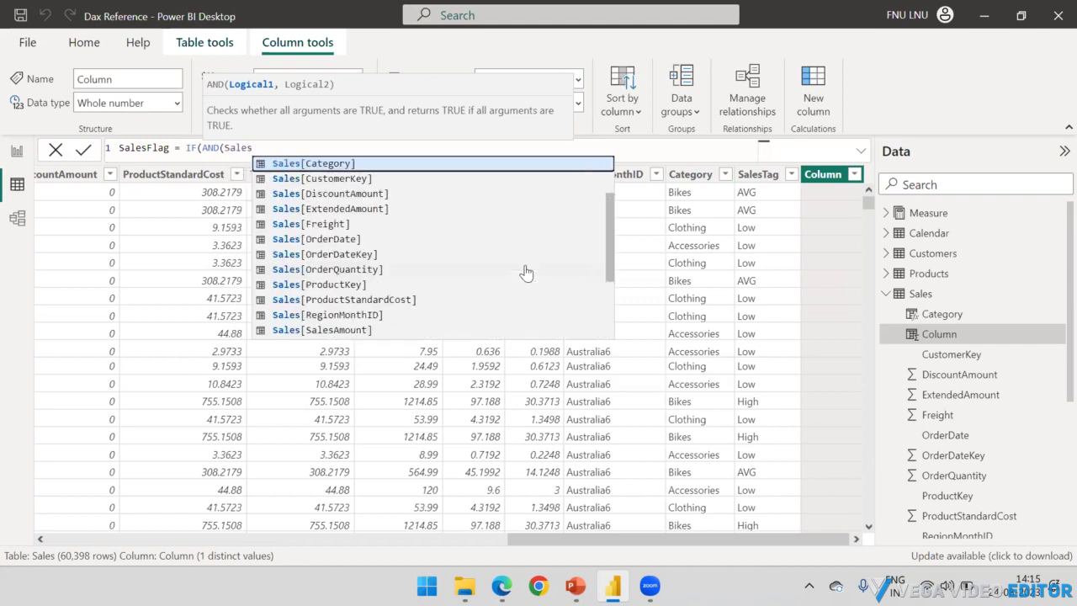
text([S)
key(Tab)
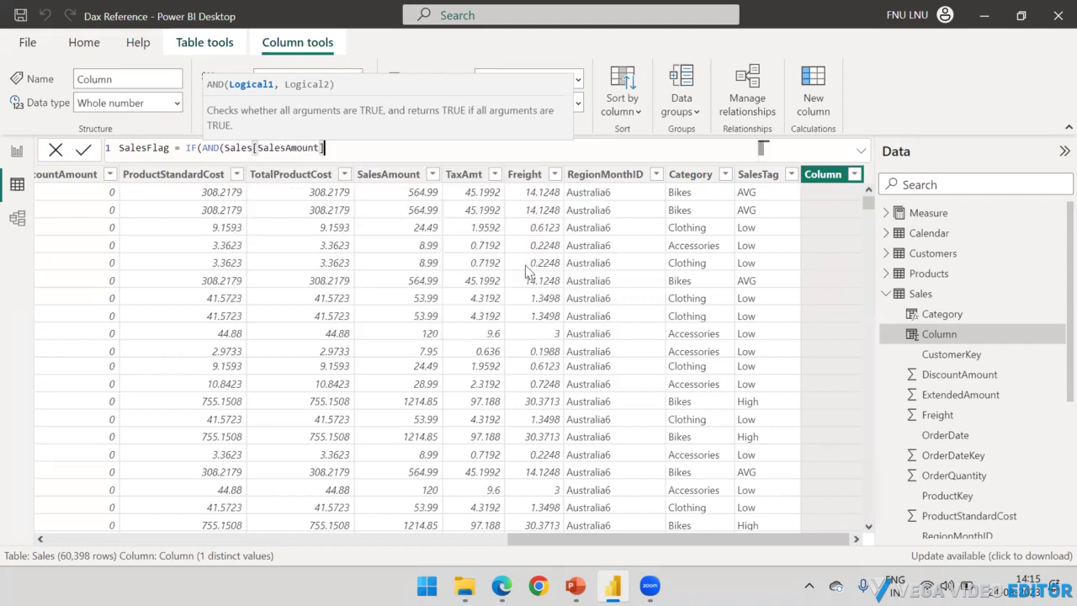
text(> 1000,)
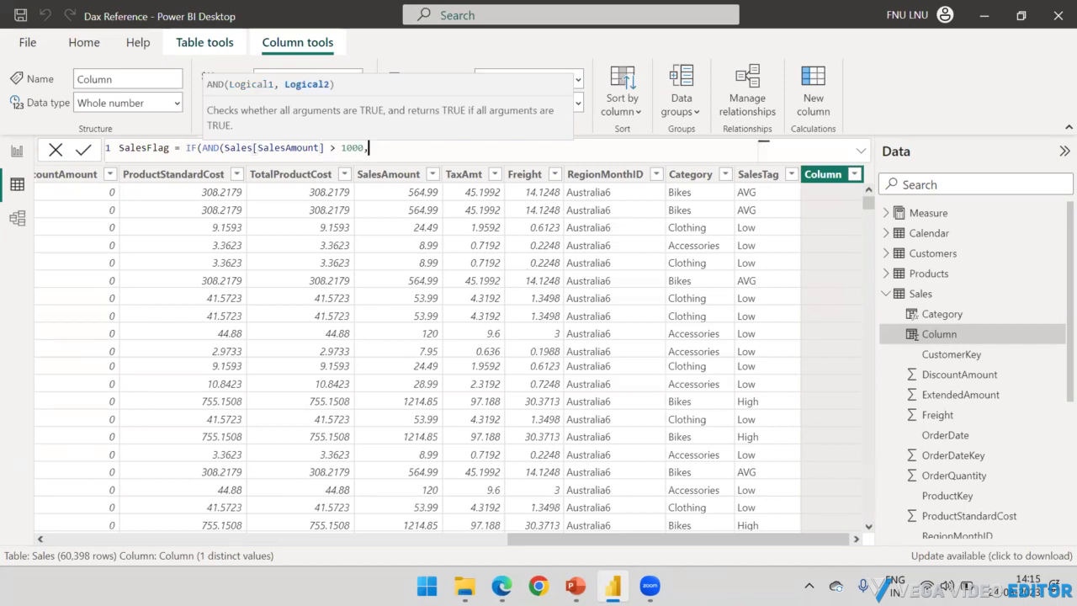
key(Escape)
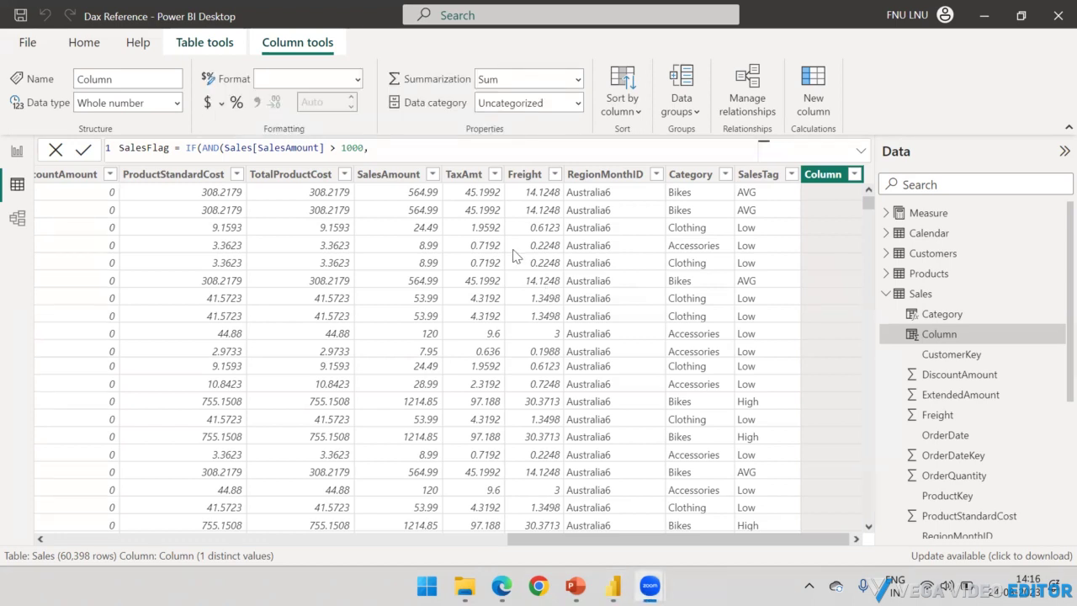
- Enter Sales[Category] = "Bikes" as the second AND condition and close the AND function
click(388, 146)
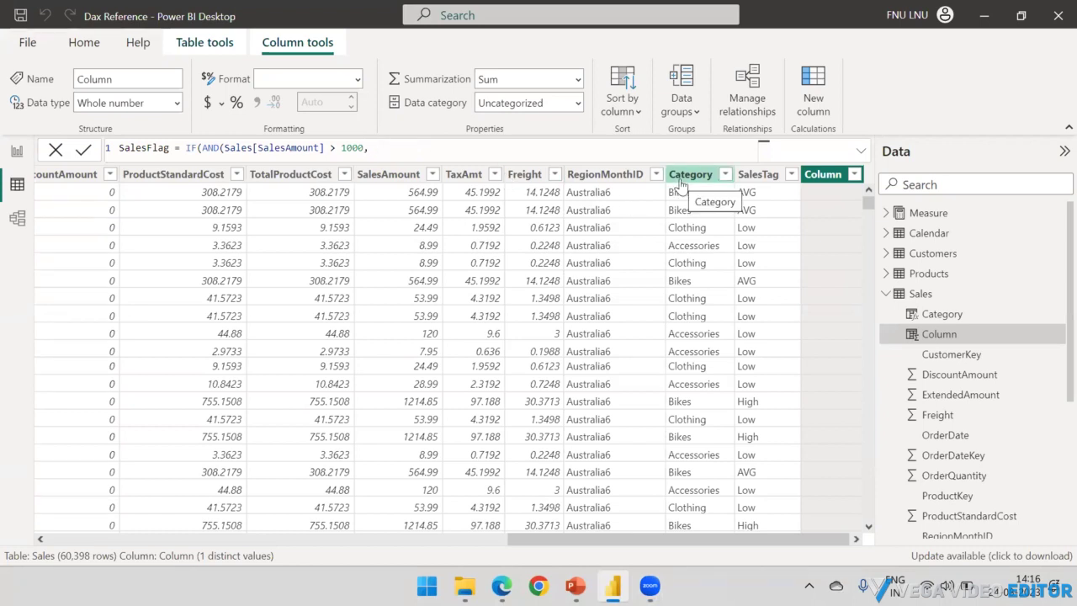
text(Sa)
key(BackSpace)
key(BackSpace)
text(cate)
key(Tab)
text(= "Bikes")
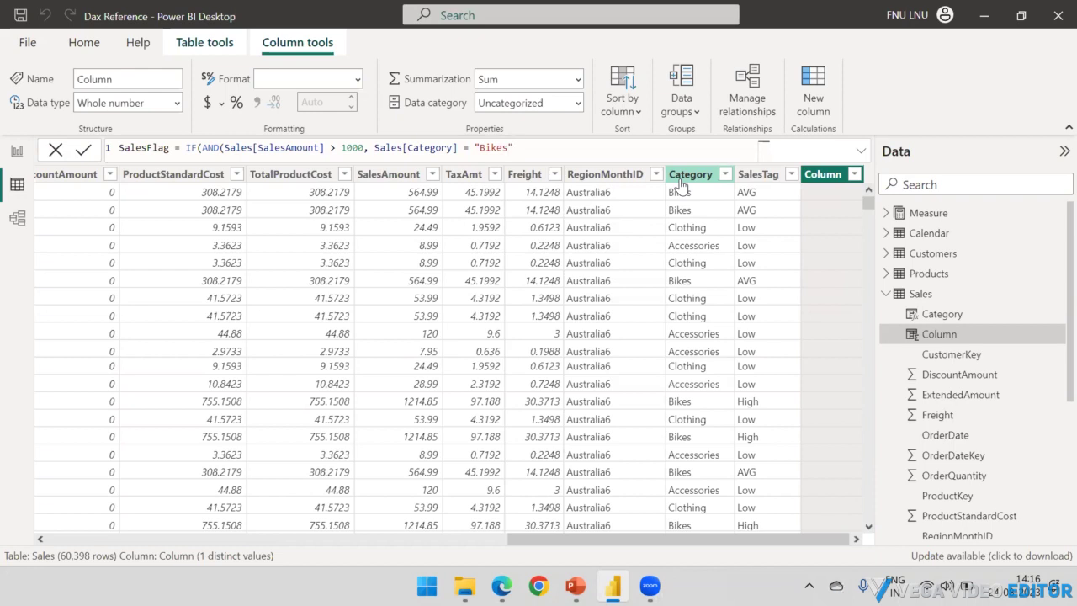
text())
- Enter "High" as the SalesFlag IF's result when true, followed by a comma for the next argument
drag(519, 147, 203, 197)
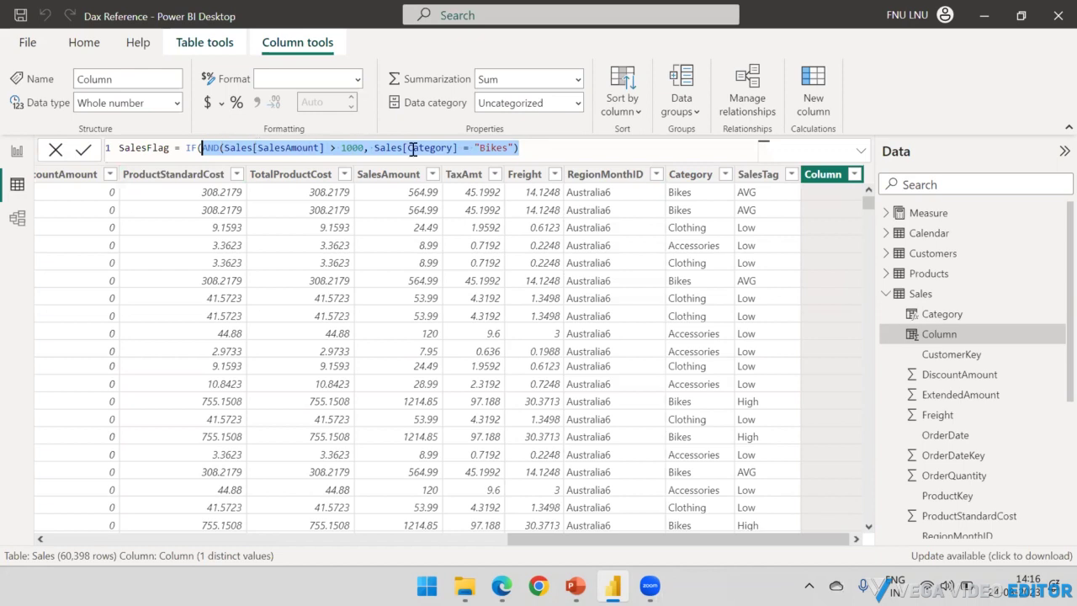
click(525, 150)
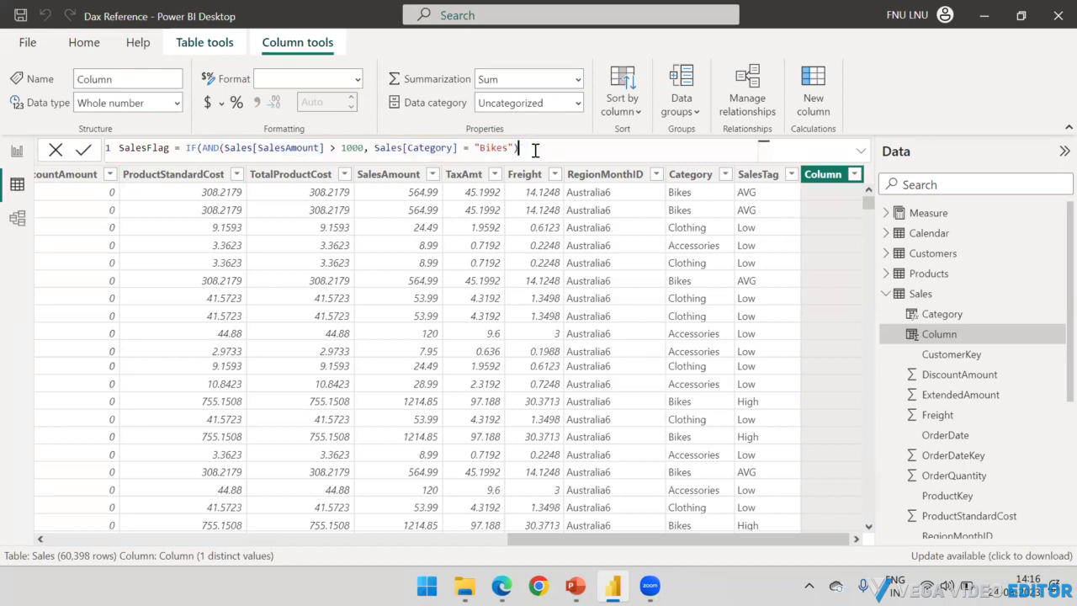
text(, )
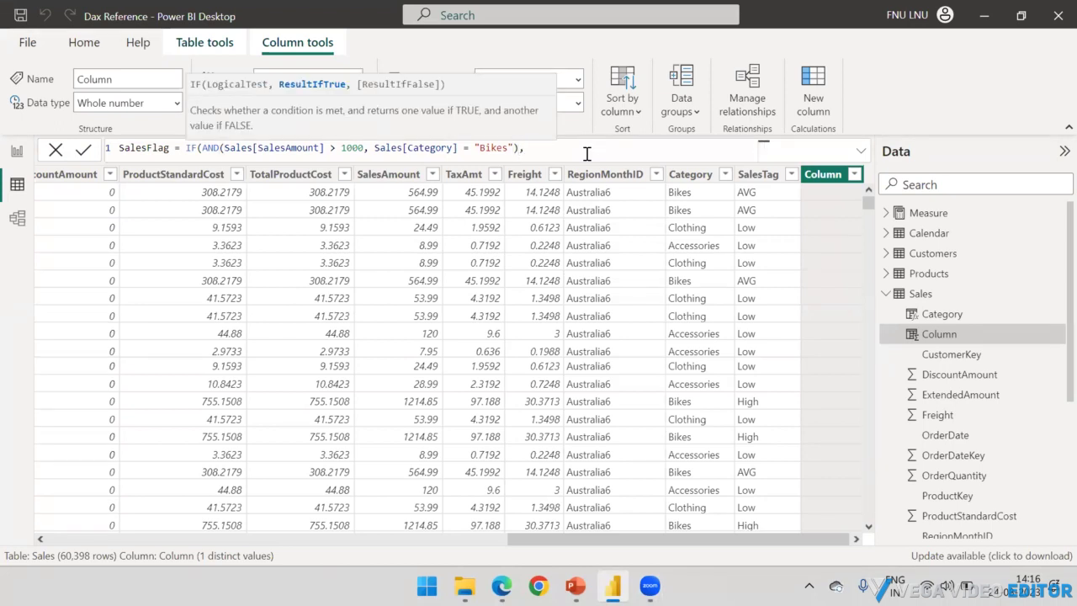
text("High",)
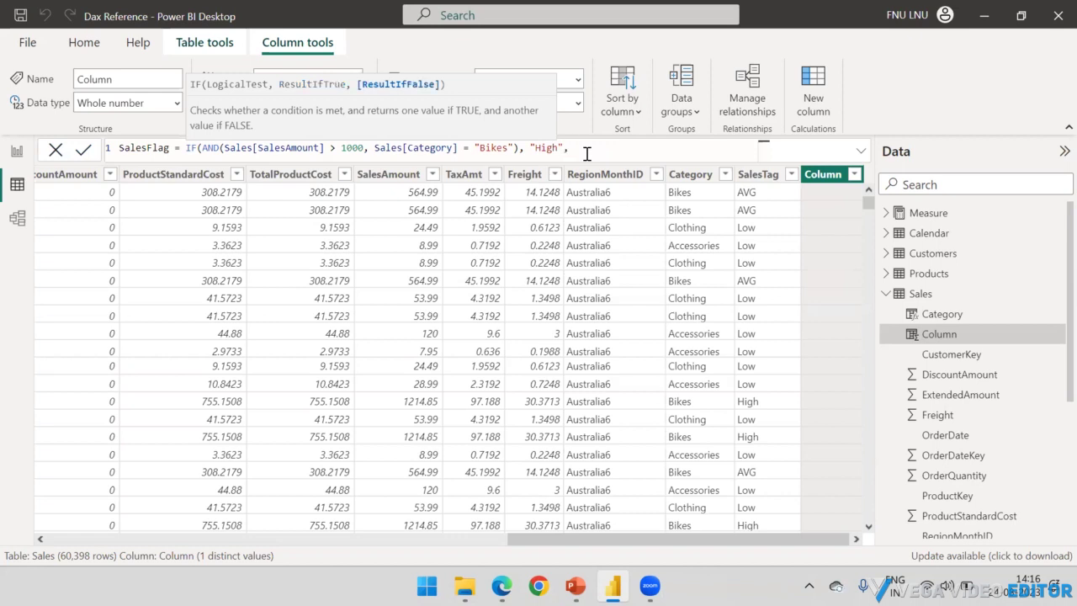
- Copy the whole IF(AND(...), "High", expression and paste it at the formula's end as a second, nested IF
drag(581, 151, 187, 147)
key(ctrl+c)
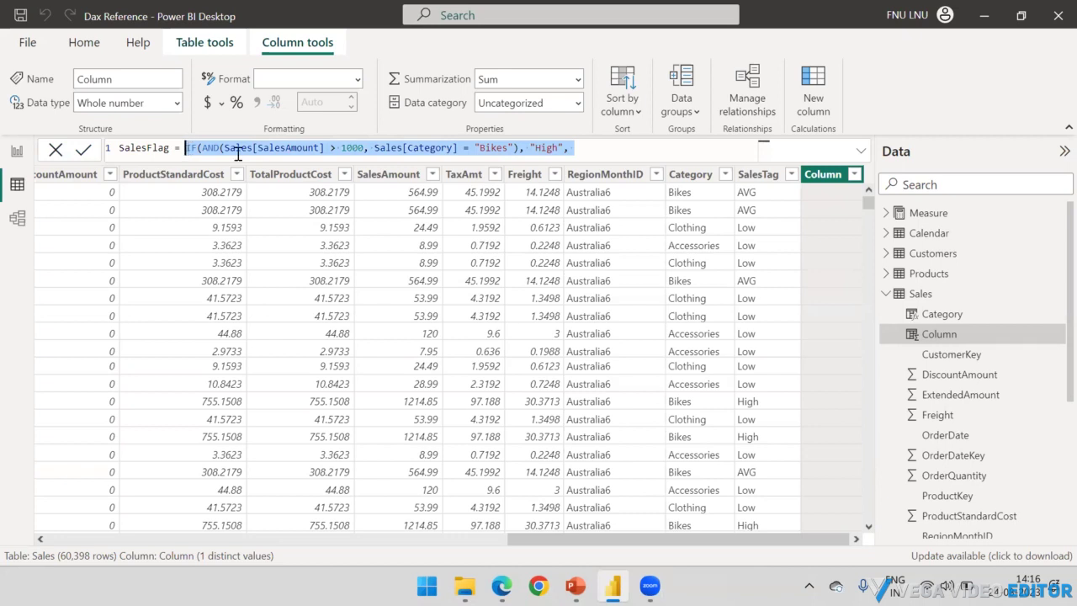
click(583, 150)
key(ctrl+v)
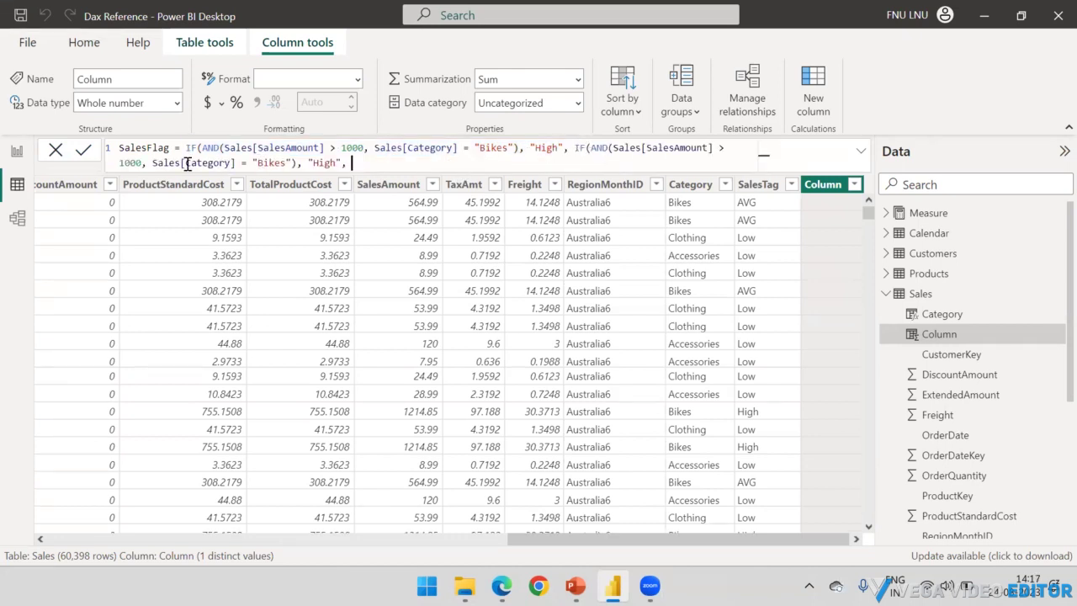
- Set the nested IF's SalesAmount threshold to 500 and its result when true to "AVG"
key(Left)
key(Left)
key(Left)
key(Left)
key(Left)
key(Left)
key(Left)
key(Left)
key(Left)
key(BackSpace)
key(BackSpace)
text(5)
double_click(324, 164)
text(AVH)
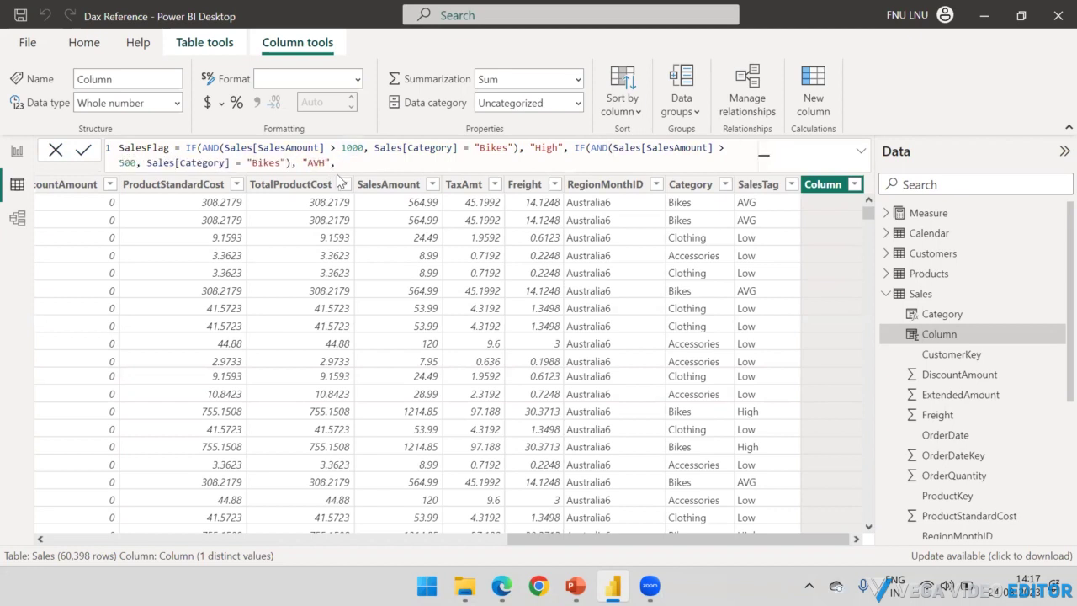
key(BackSpace)
text(G)
- Paste the copied expression again as a third IF and set its SalesAmount comparison to <= 500
key(End)
key(ctrl+v)
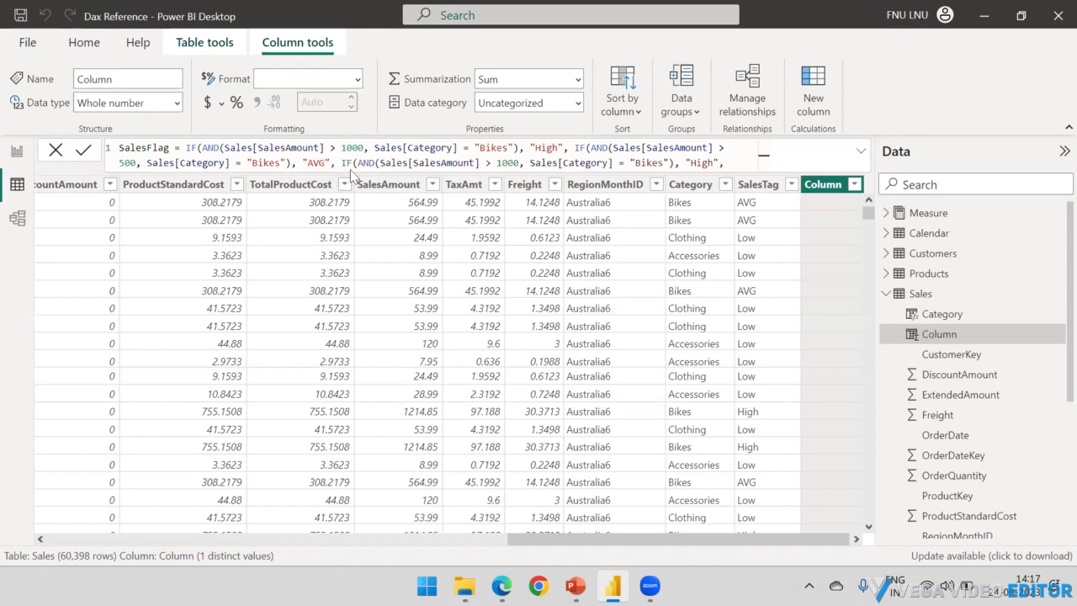
click(493, 161)
key(BackSpace)
text(<)
key(Delete)
key(Delete)
key(Delete)
key(Delete)
text(500)
key(Left)
key(Left)
key(Left)
key(Left)
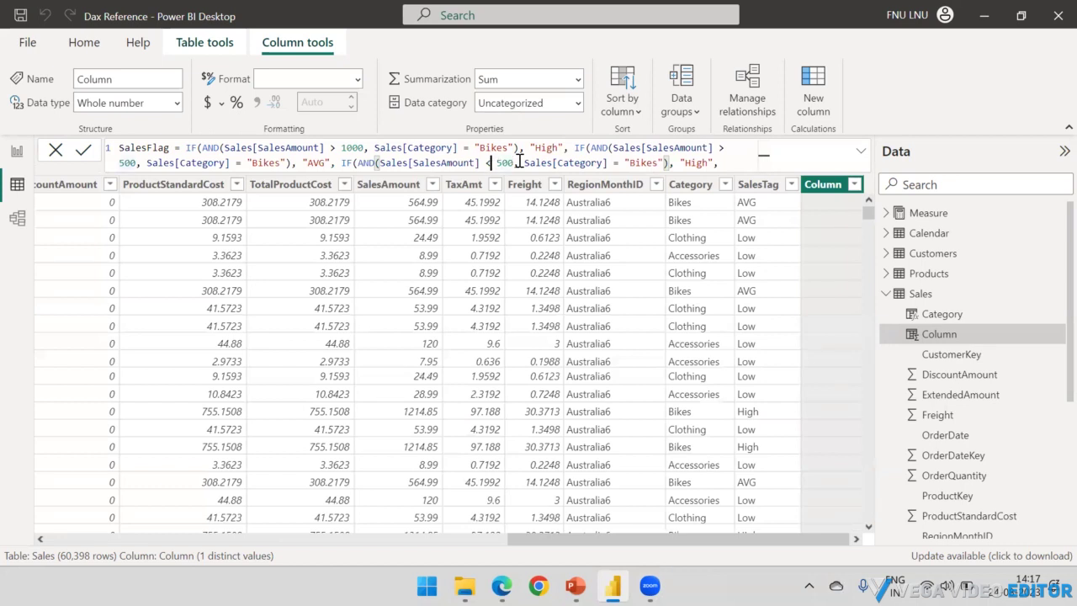
text(=)
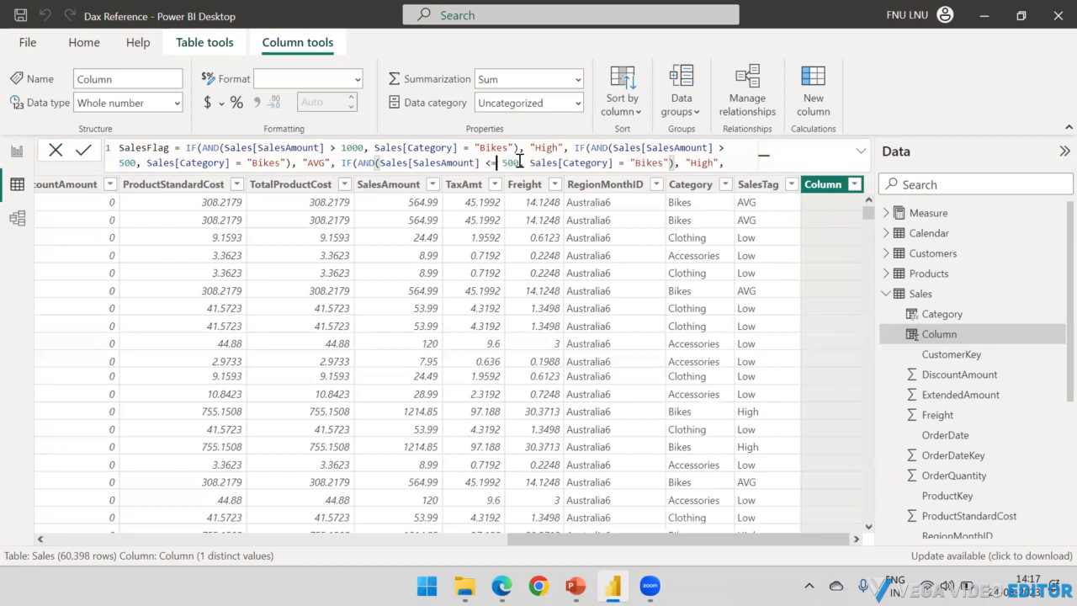
- Set the third IF's results to "Low" and "Ignore", close all the IFs and commit the SalesFlag formula
double_click(698, 162)
text(Low", ")
text(Ignore")
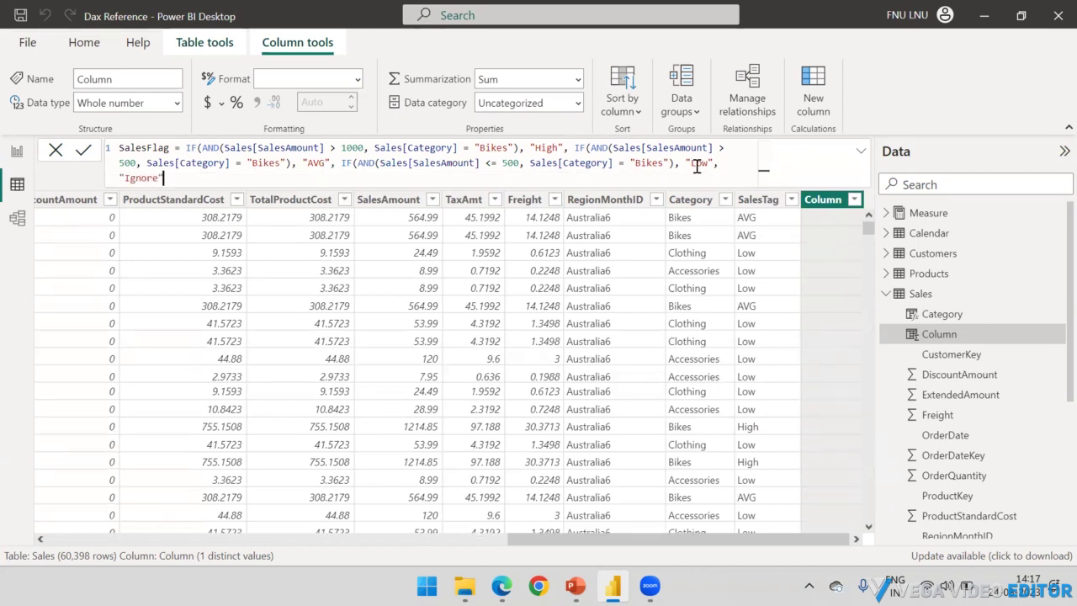
text())))
key(Return)
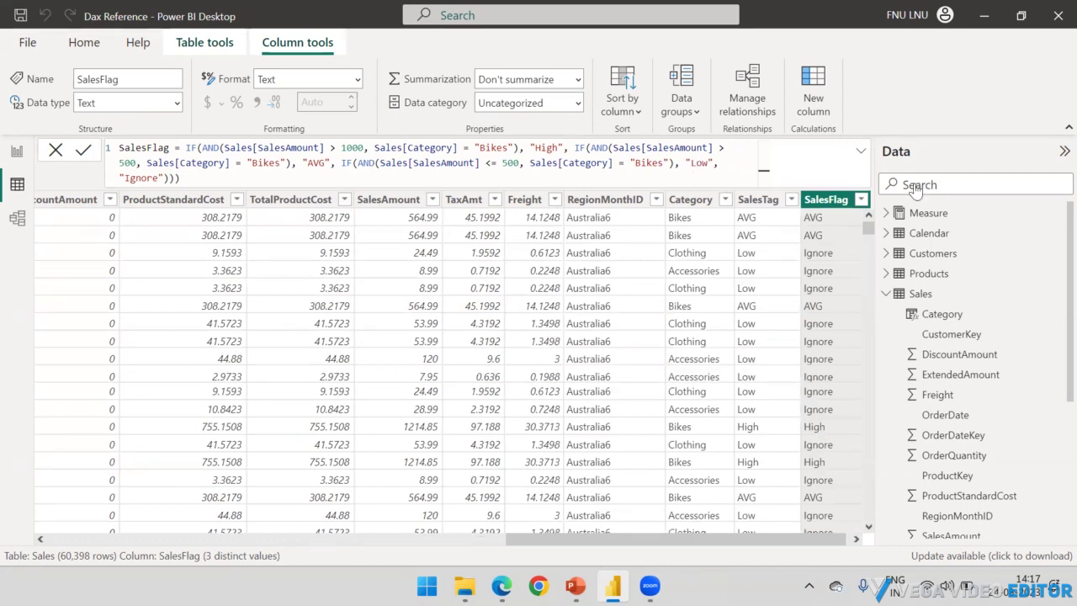
- Examine the distinct values of the SalesFlag column without filtering it
click(861, 200)
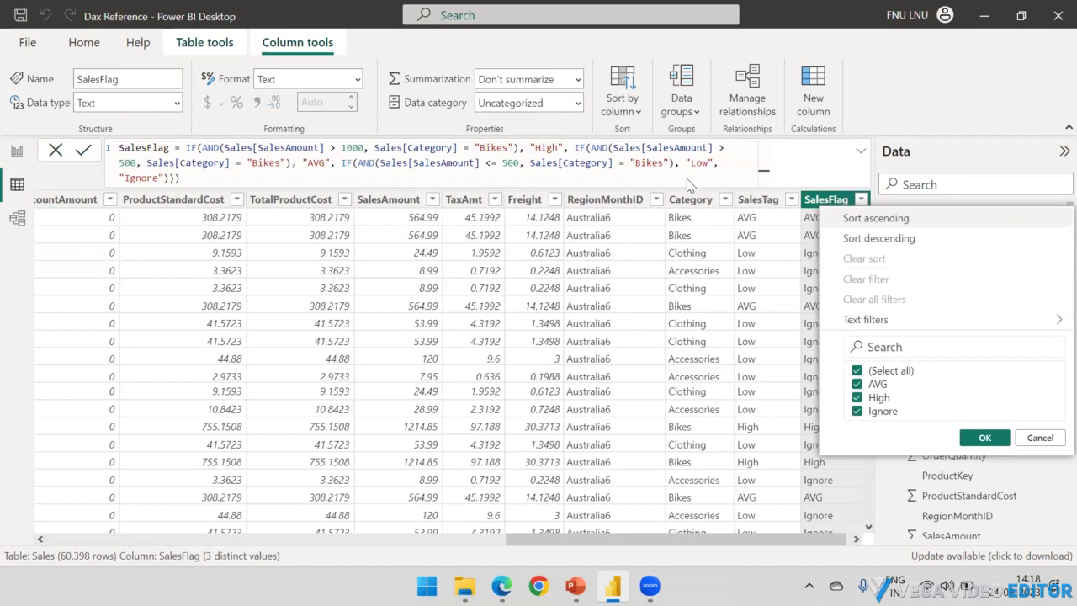
click(1044, 439)
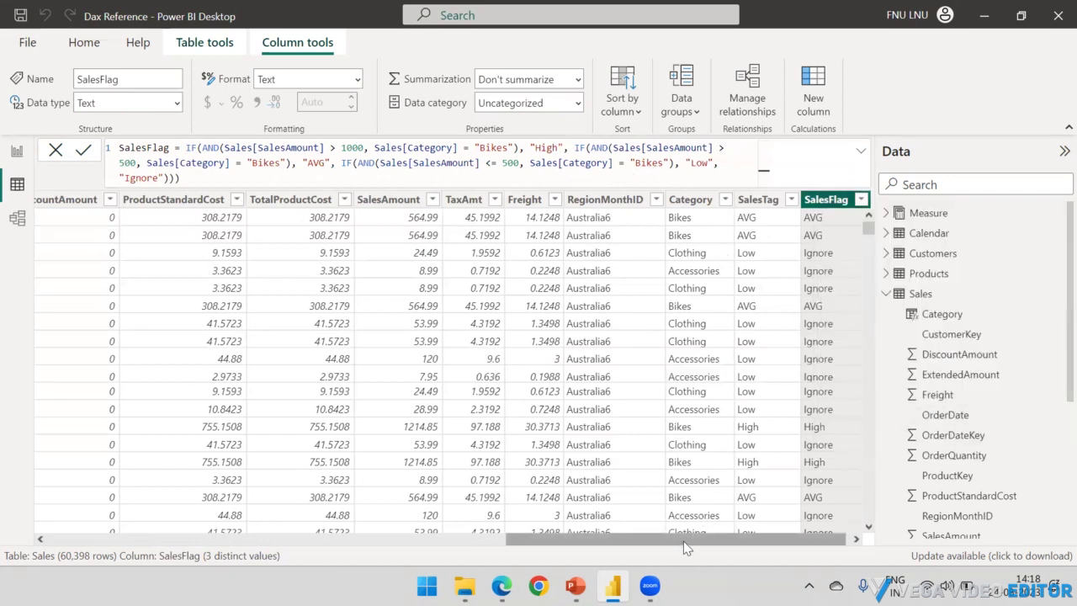
drag(684, 541, 690, 541)
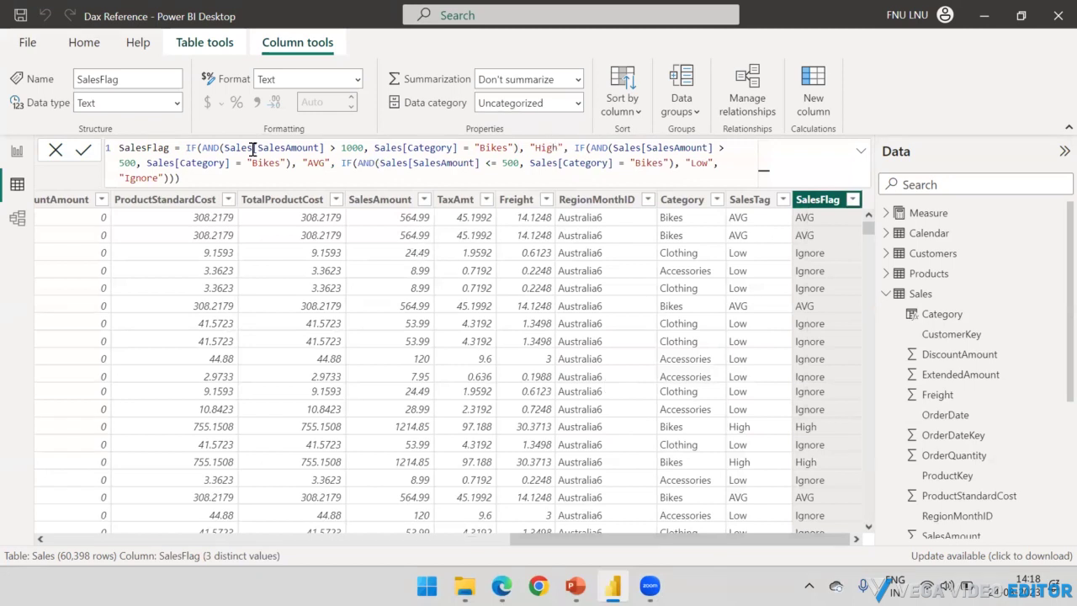
- Remove the card visual showing the Test measure from report Page 1
drag(181, 172, 187, 147)
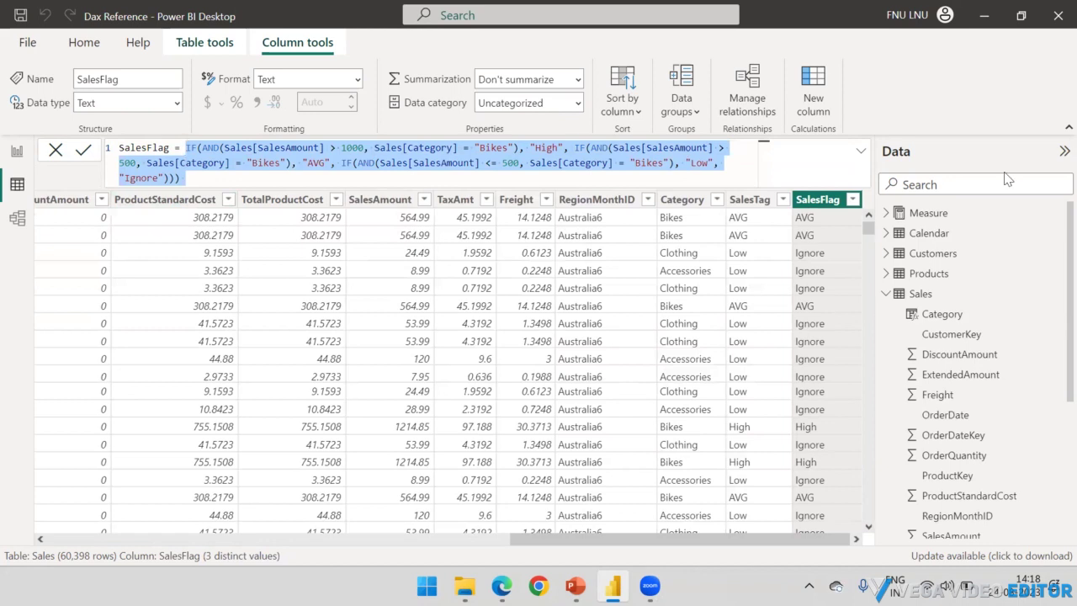
click(15, 153)
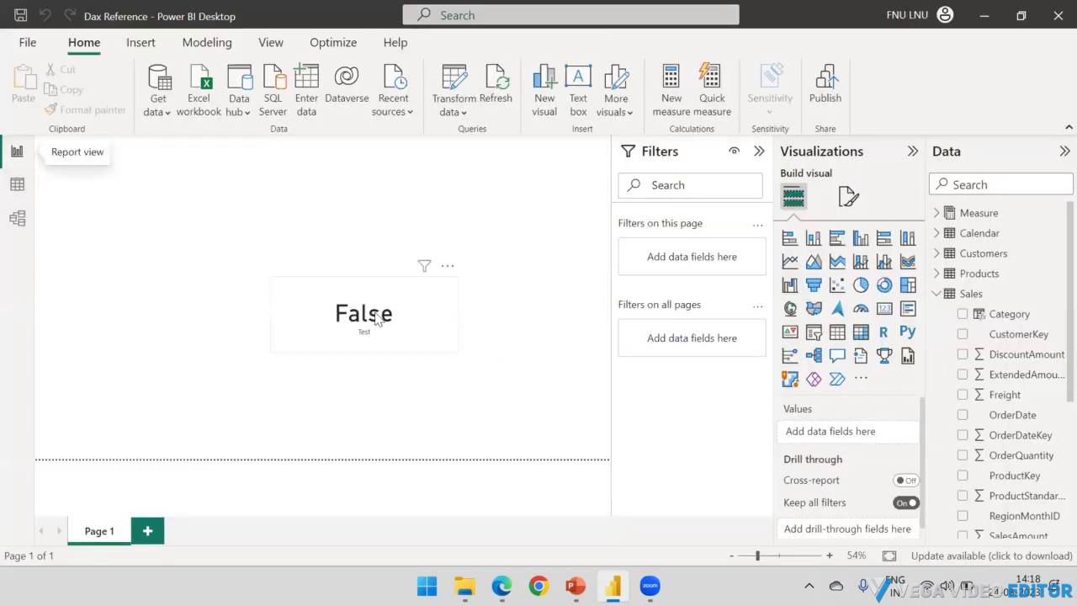
click(401, 303)
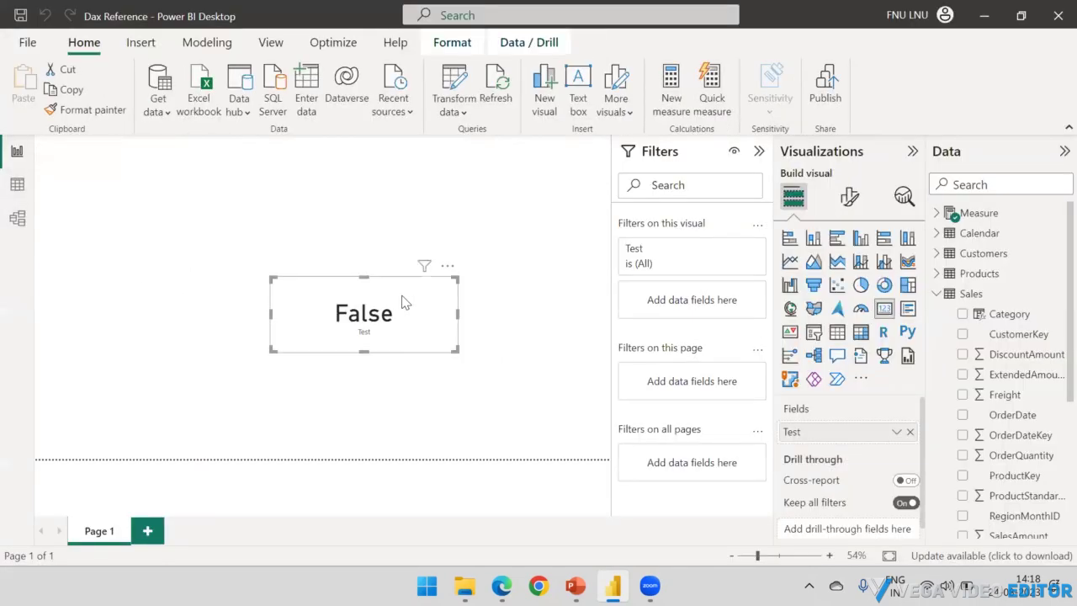
click(976, 214)
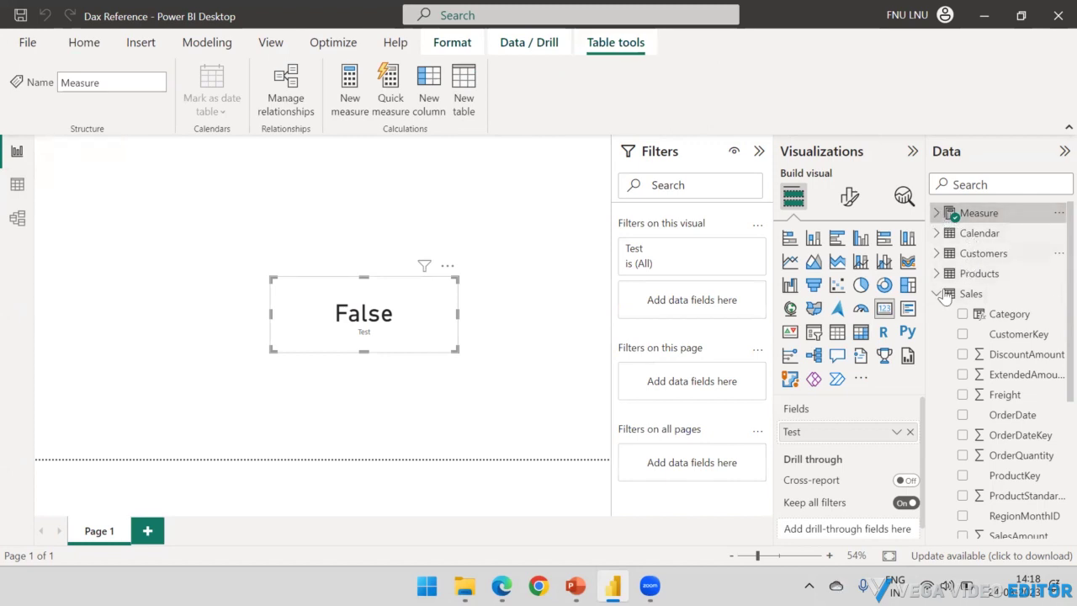
click(938, 294)
click(938, 214)
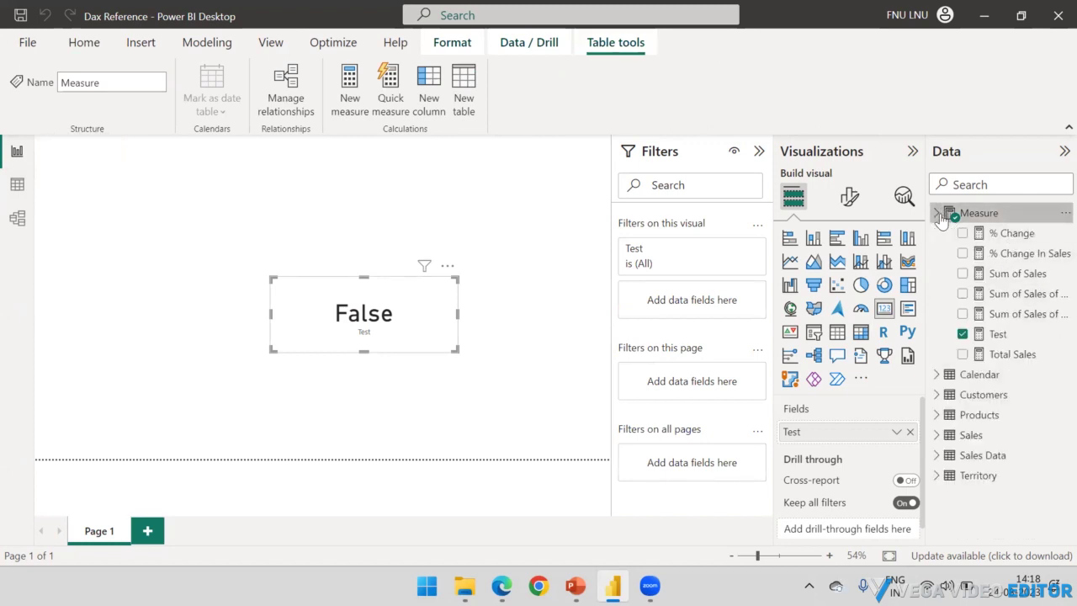
click(981, 331)
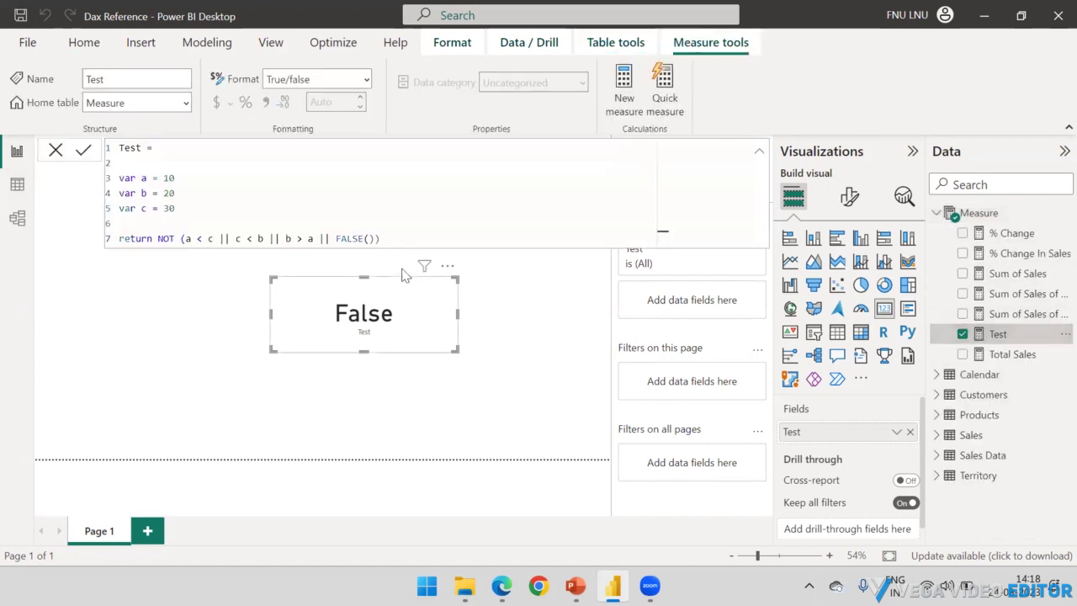
click(758, 155)
click(446, 266)
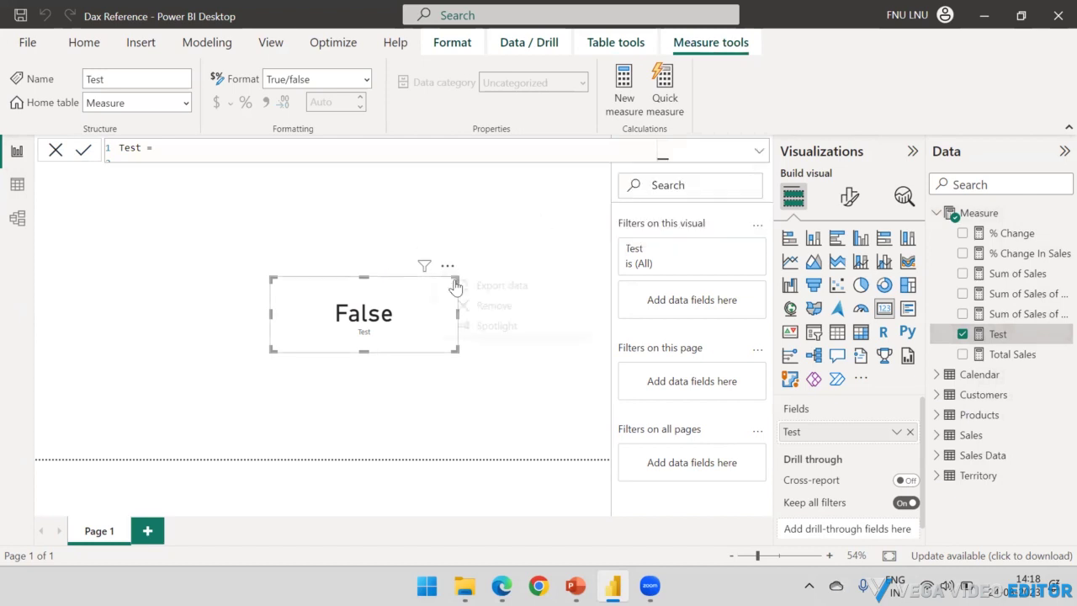
key(Delete)
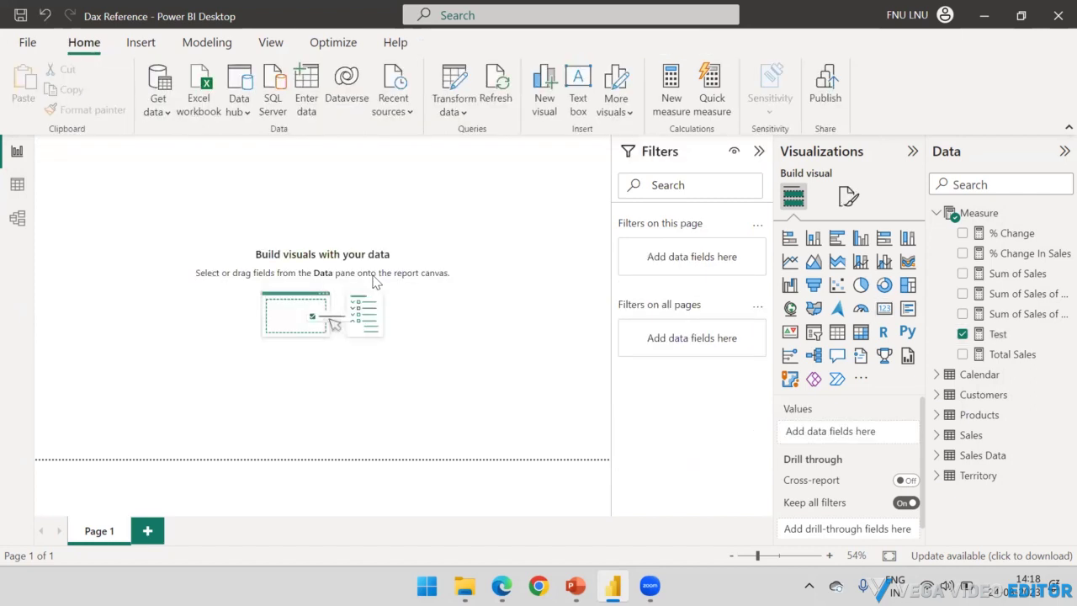
- Insert an empty table visual on the report page, move it towards the middle of the canvas and enlarge it
click(935, 214)
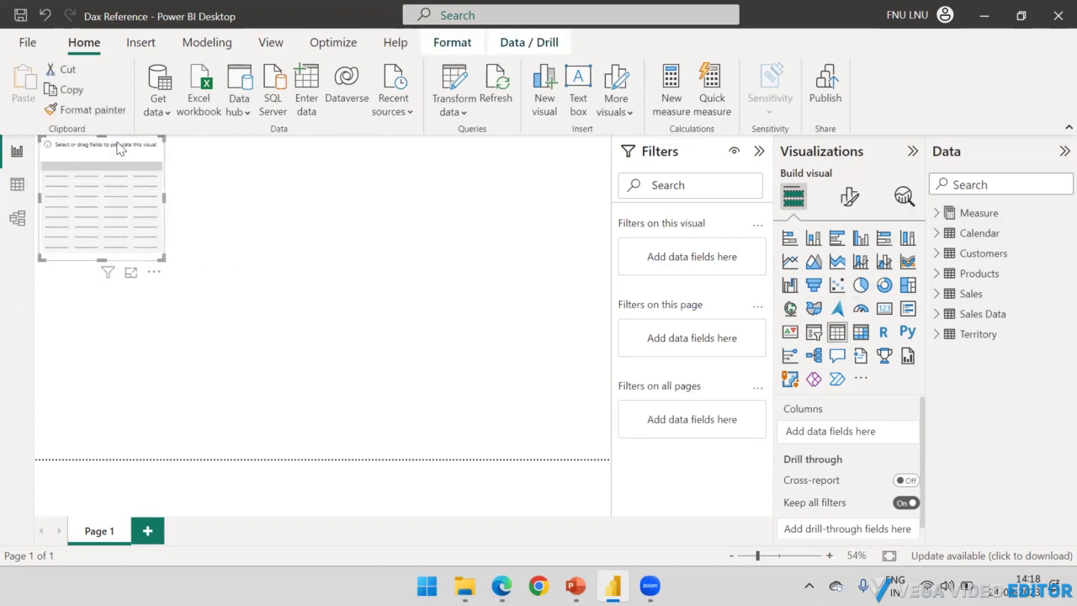
drag(118, 145, 114, 272)
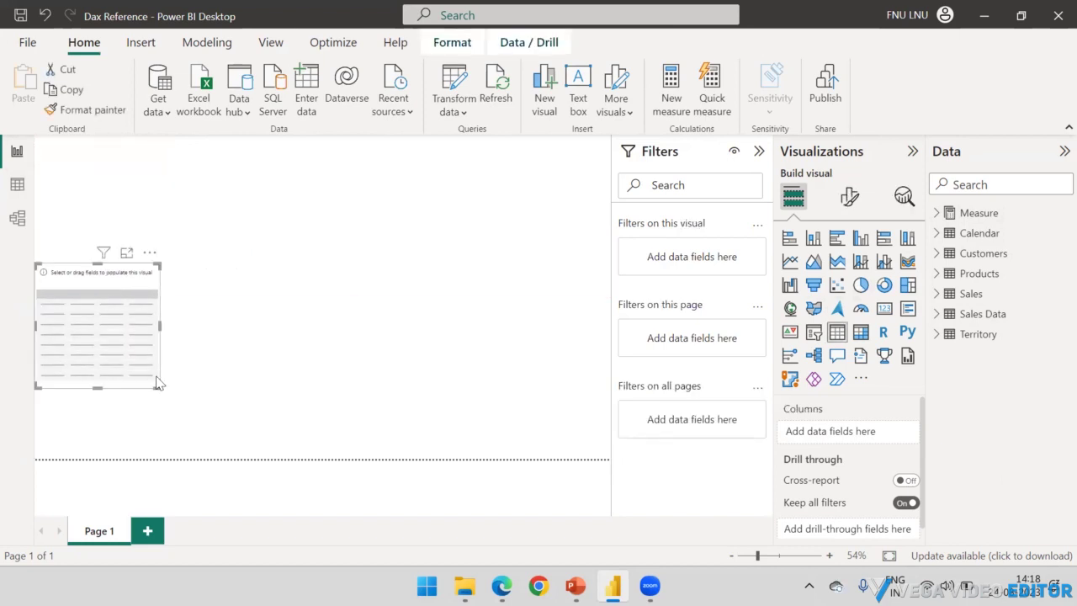
drag(154, 387, 354, 460)
drag(260, 269, 342, 255)
drag(432, 441, 460, 457)
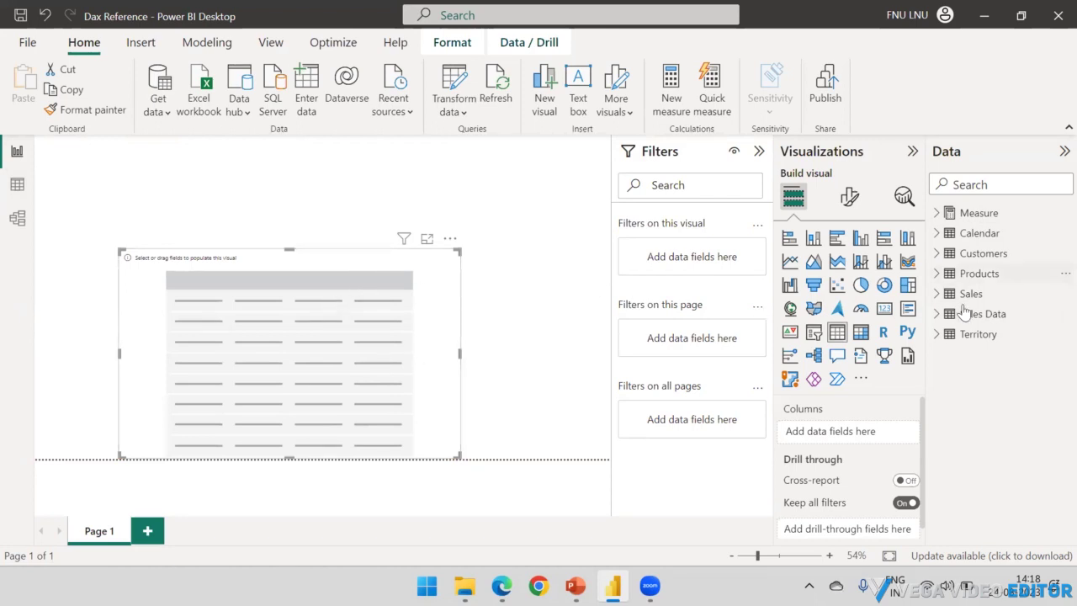
- Add the Country field from the Territory table to the table visual
click(938, 334)
drag(998, 356, 224, 300)
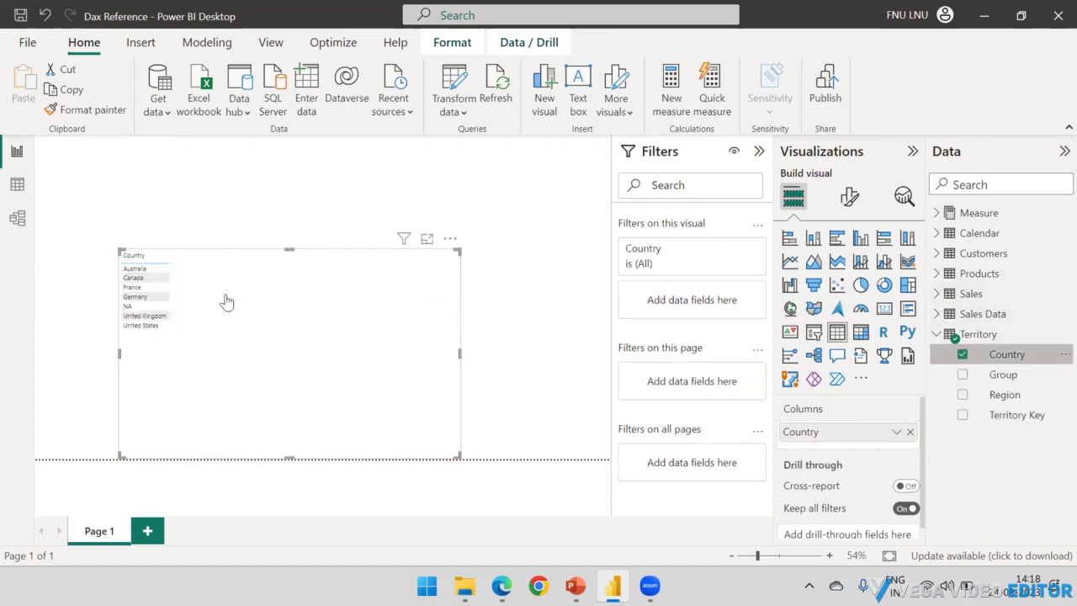
click(937, 334)
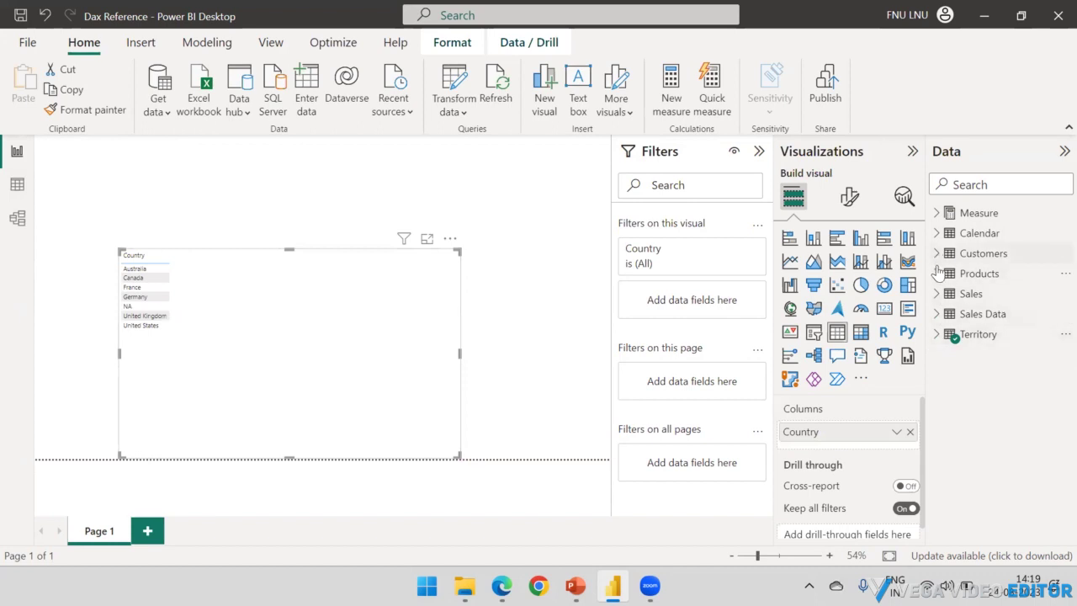
- Try adding the Products table's Category field next to Country in the table visual, and take it out again
click(937, 273)
drag(997, 294, 254, 285)
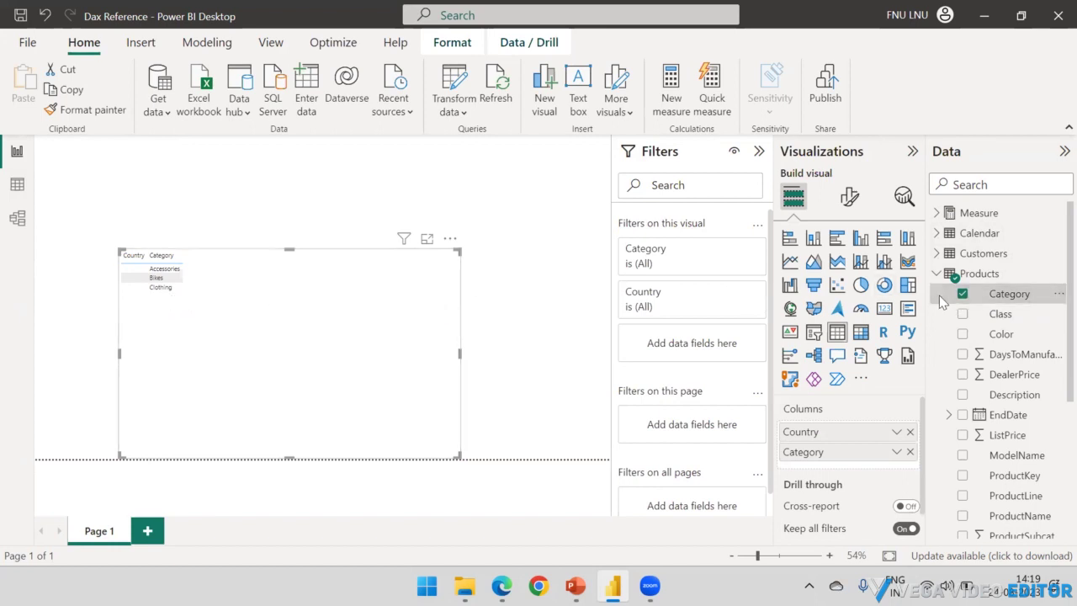
click(962, 293)
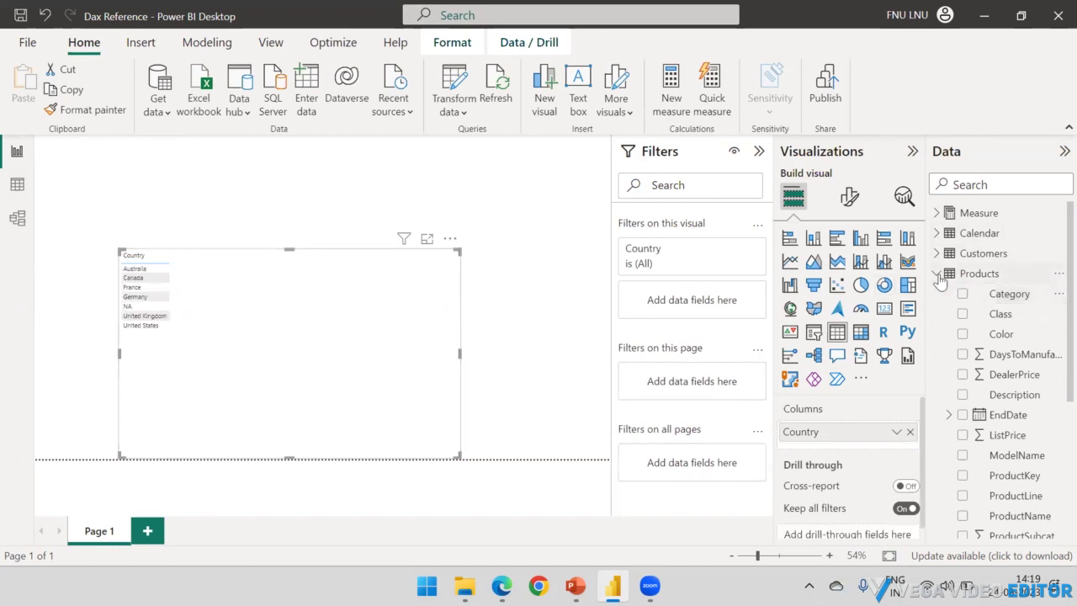
- Examine the model relationships linking the Sales, Customers, Territory and Products tables, and return to the report page
click(18, 218)
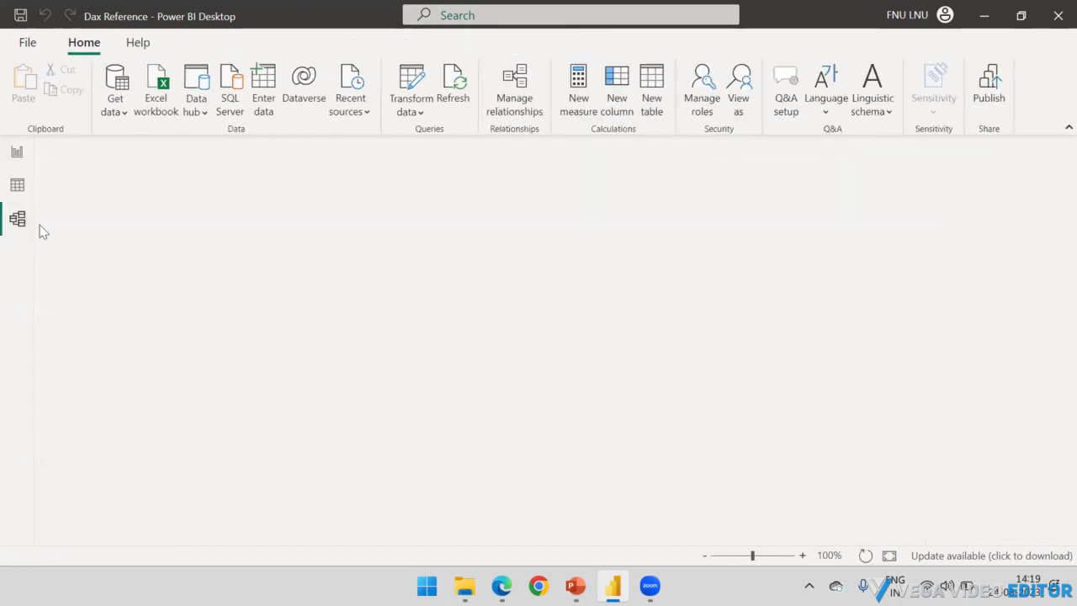
scroll(381, 277, down, 3)
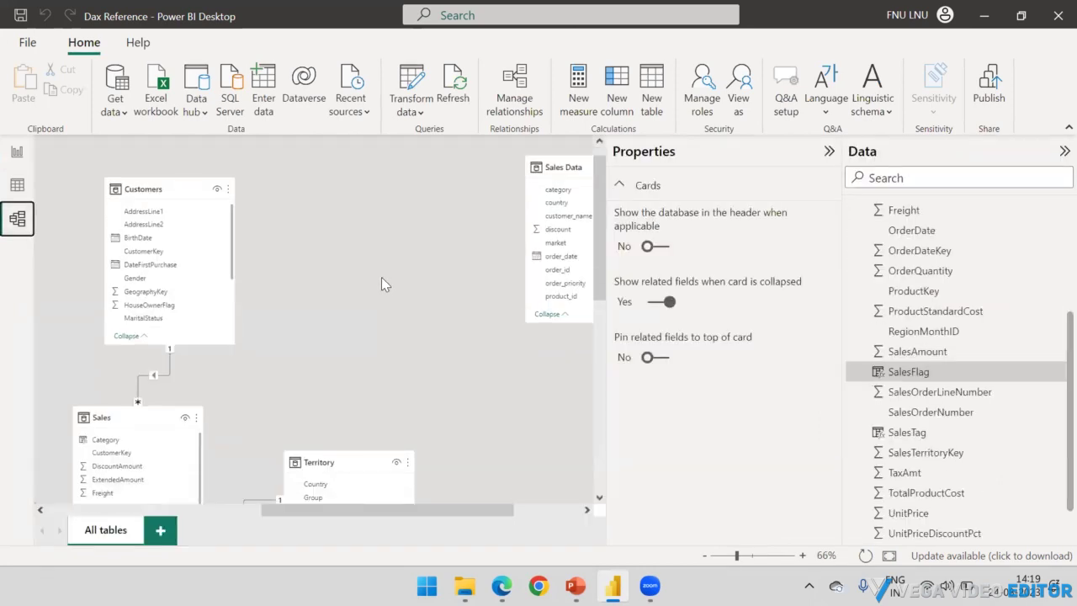
scroll(361, 285, up, 2)
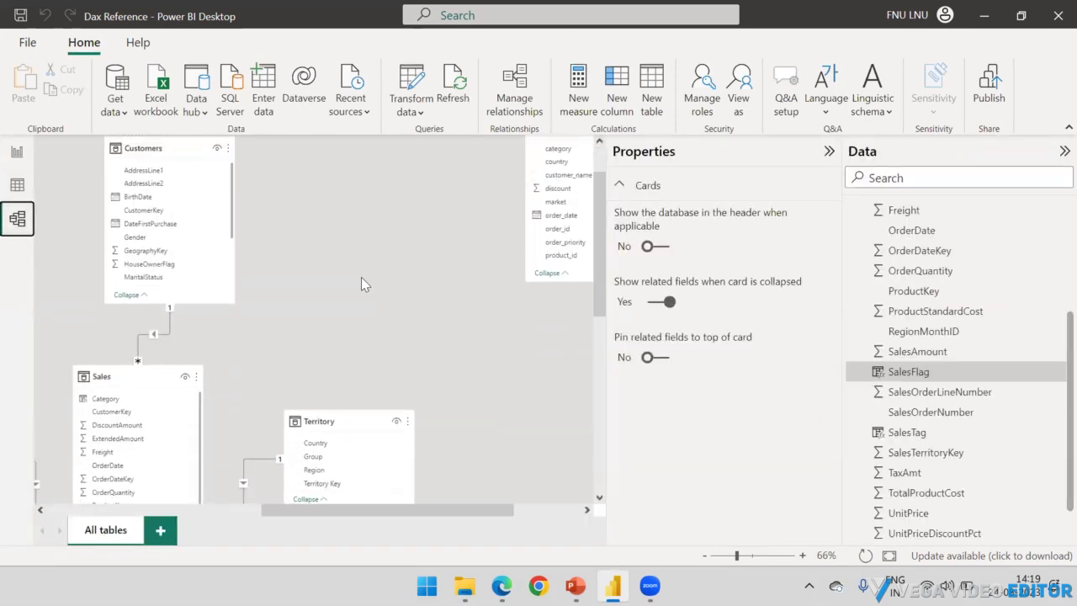
scroll(361, 285, down, 3)
mouse_move(293, 511)
mouse_down()
mouse_move(106, 516)
mouse_move(305, 510)
mouse_up()
scroll(326, 412, down, 5)
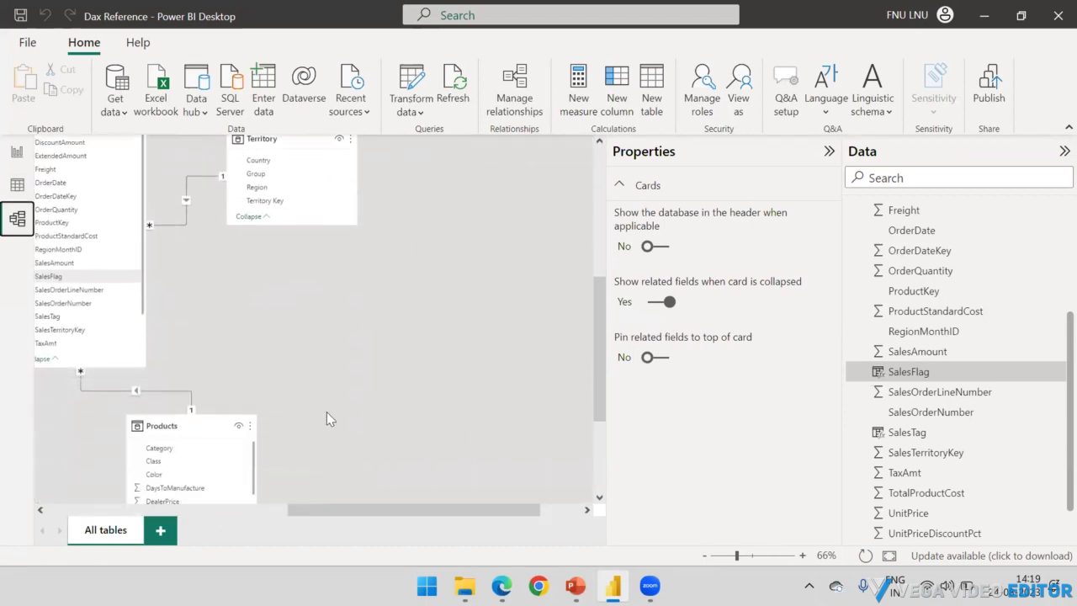
scroll(327, 413, up, 2)
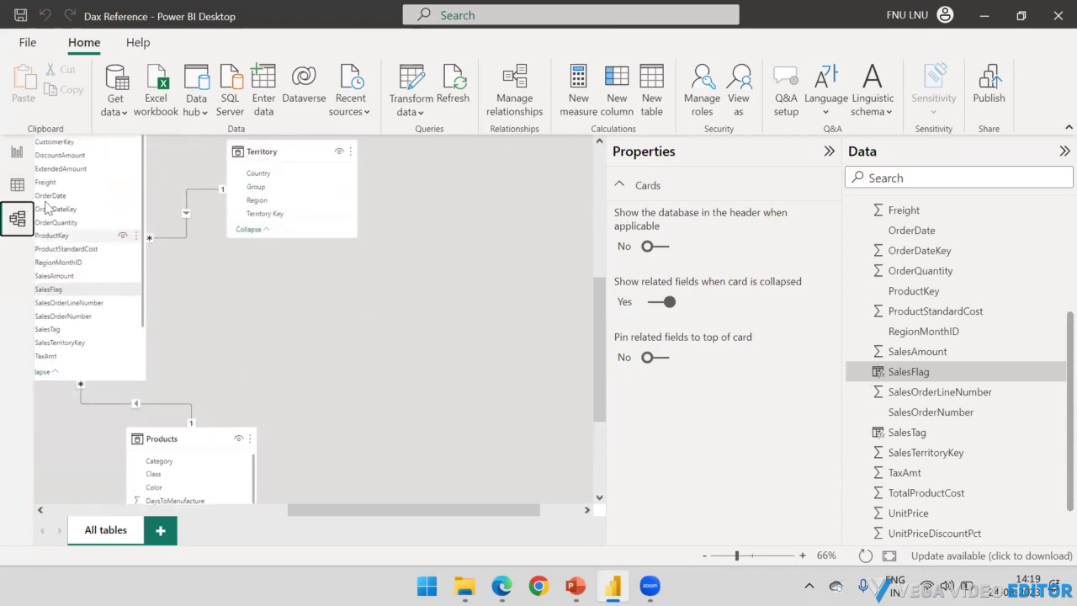
click(18, 186)
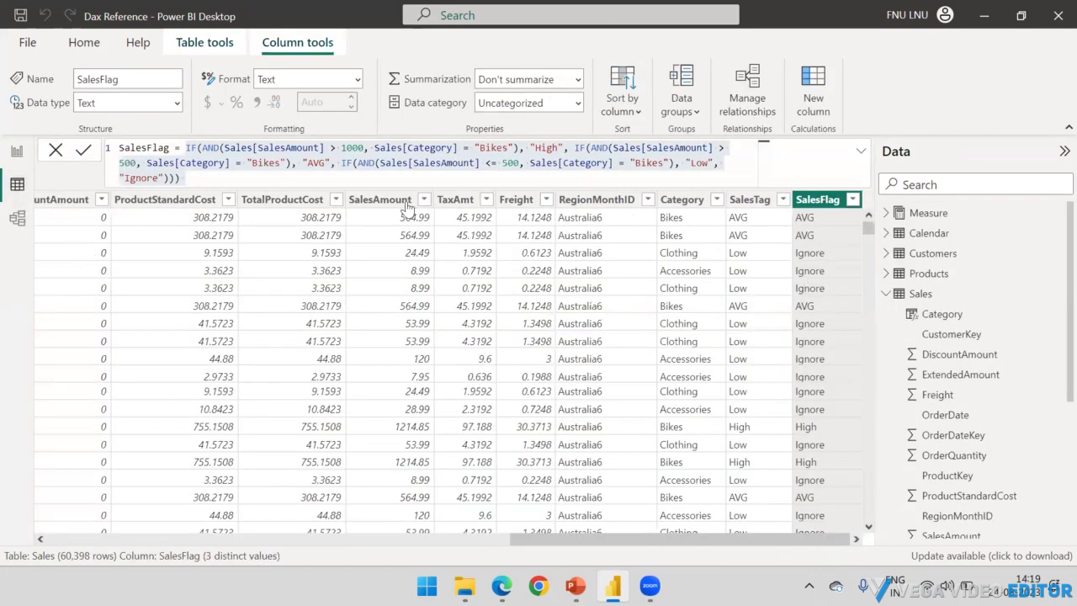
click(16, 152)
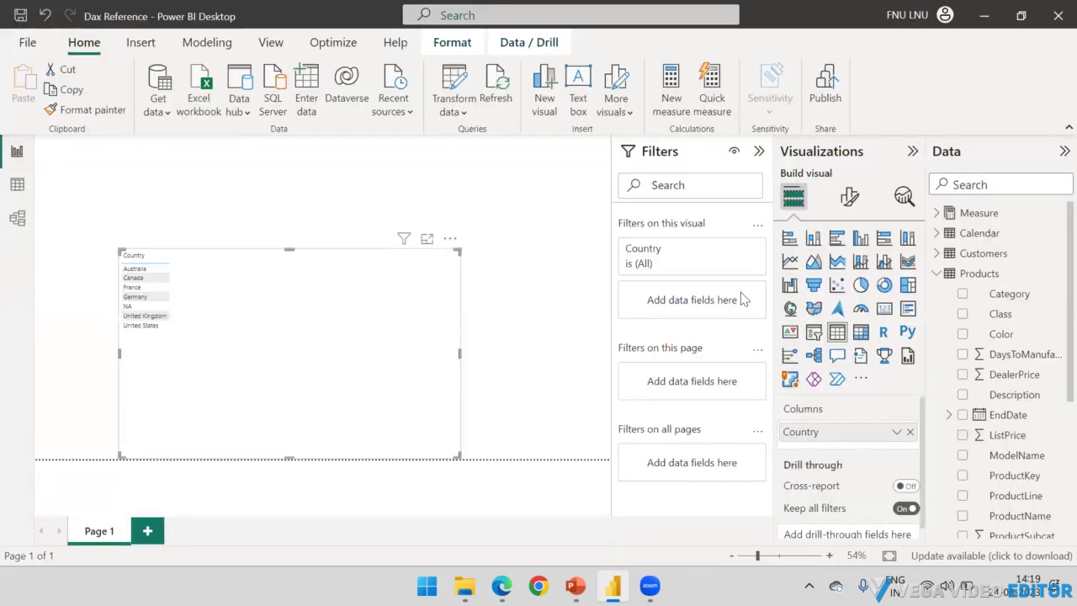
- Replace Country in the table visual with the Occupation field from the Customers table
click(937, 273)
click(938, 255)
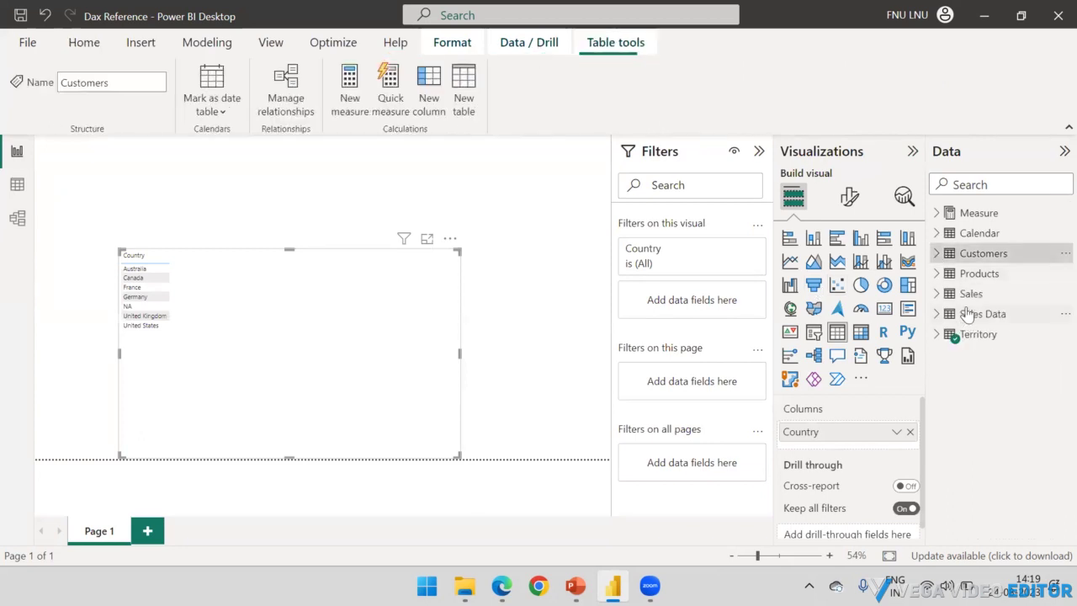
scroll(966, 368, down, 3)
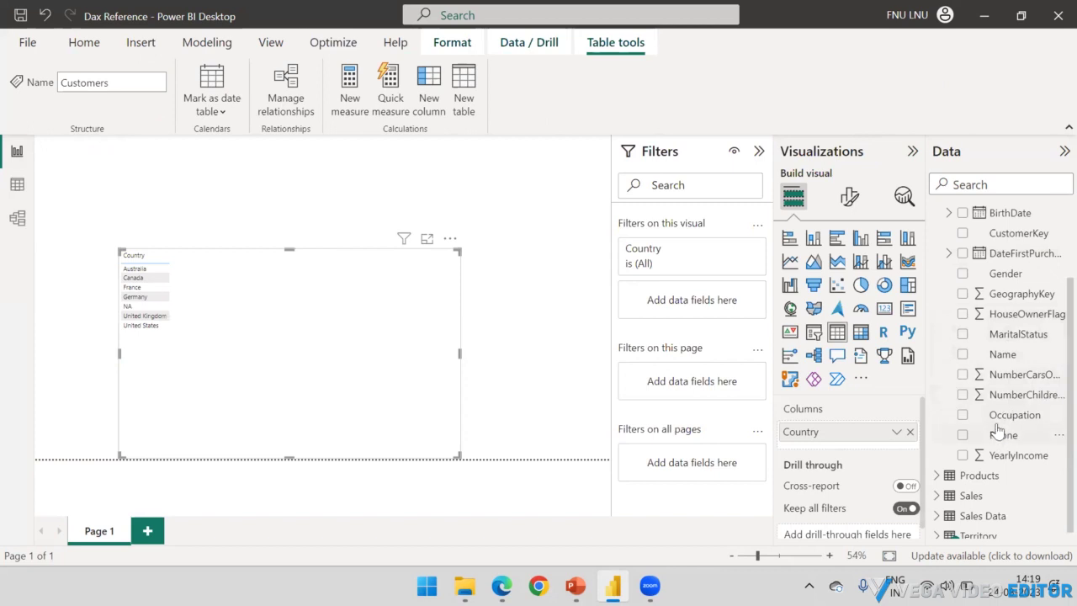
drag(996, 420, 238, 315)
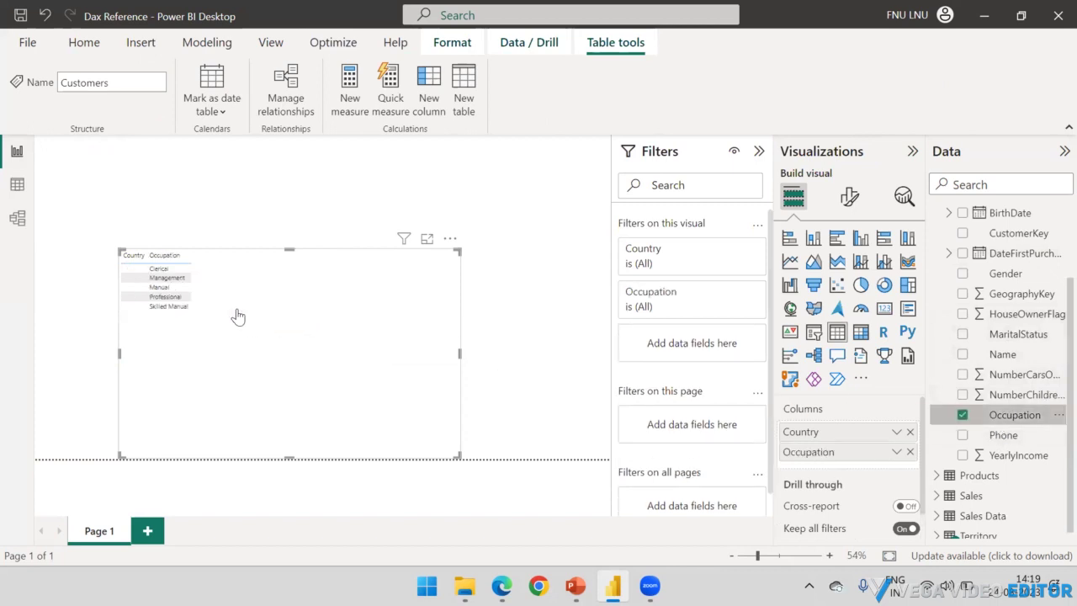
click(909, 432)
- Add the Category field from the Products table to the table visual as the column after Occupation
scroll(976, 290, up, 1)
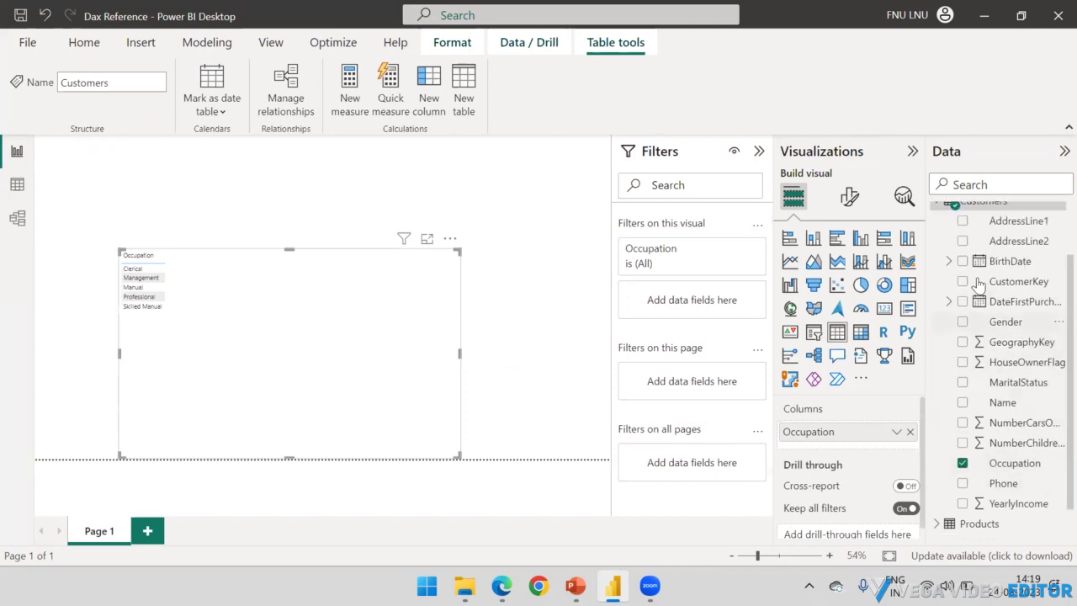
scroll(959, 270, up, 1)
click(936, 251)
click(936, 233)
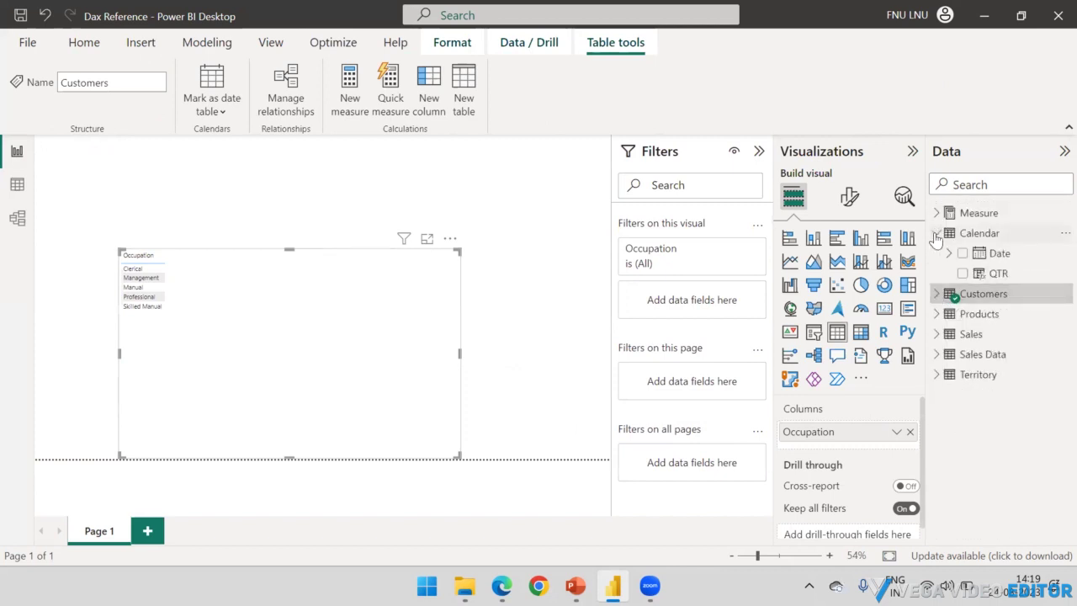
click(937, 236)
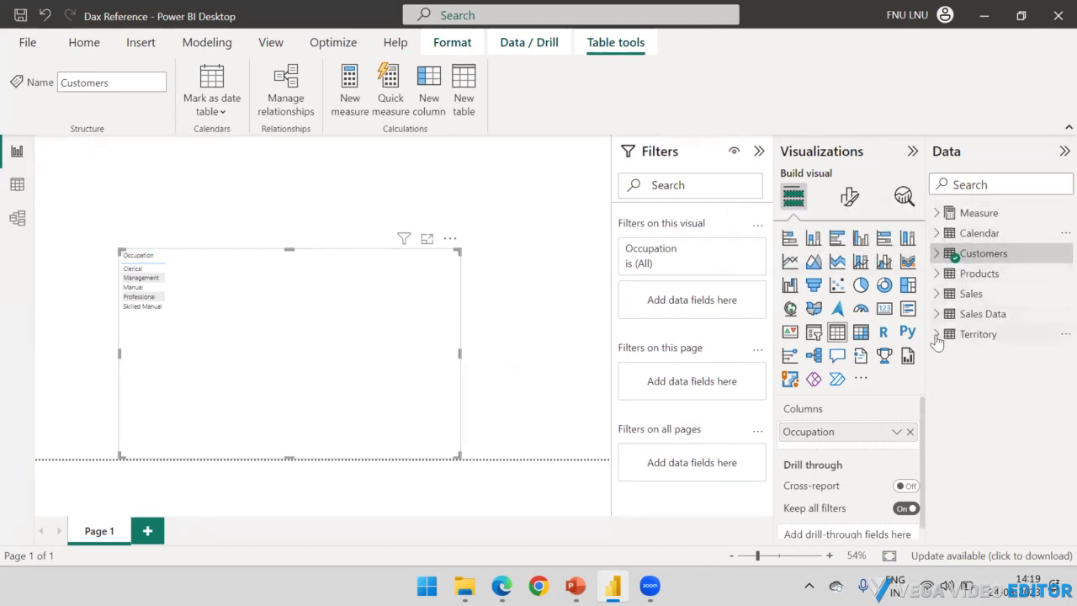
click(937, 273)
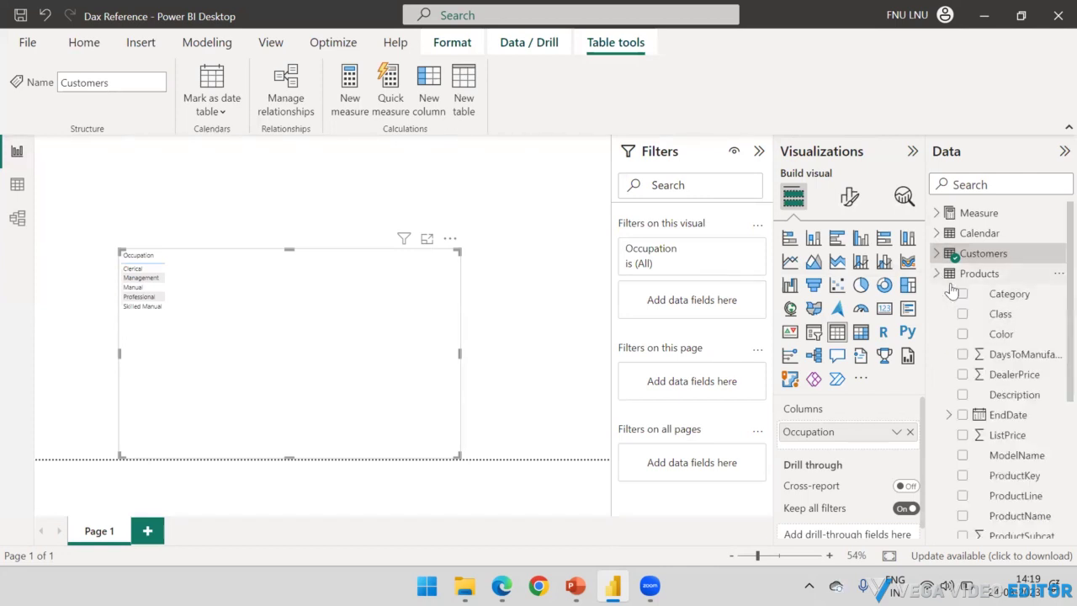
drag(993, 294, 216, 303)
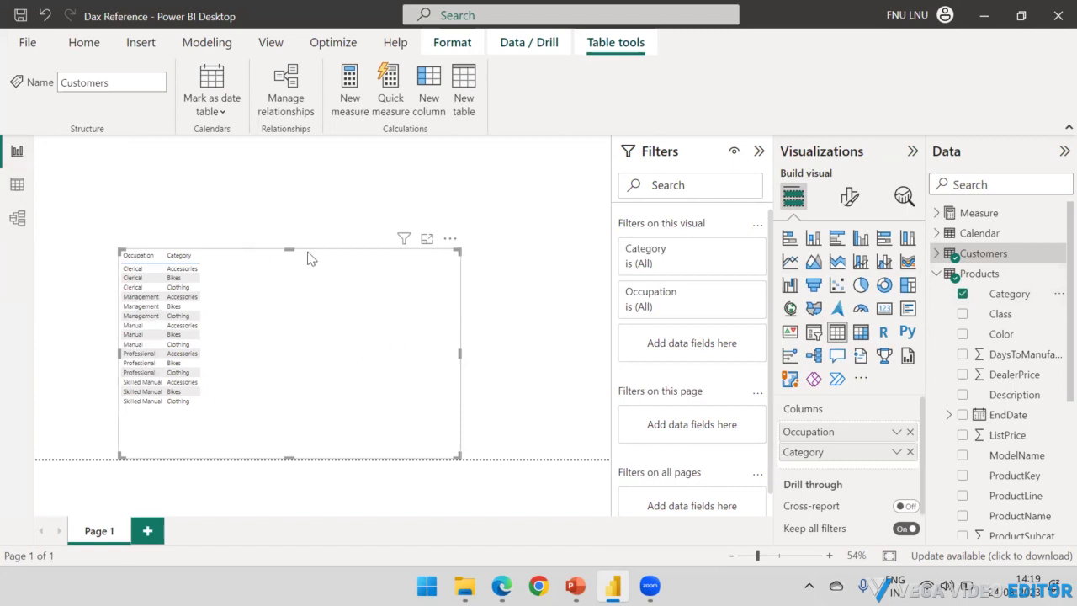
- Set the font size of the table visual's values to 15
click(850, 201)
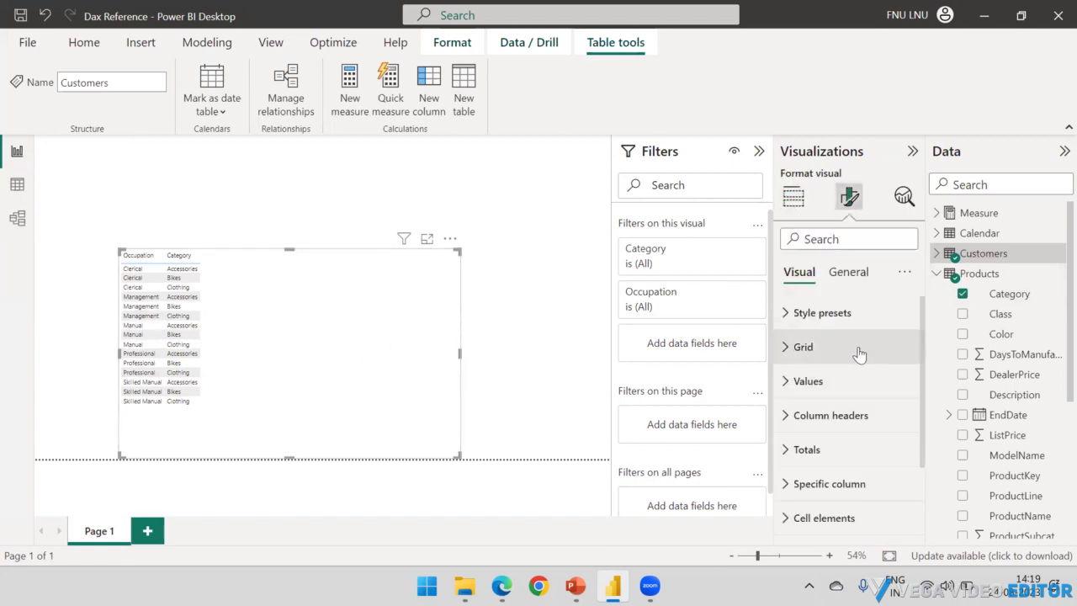
click(829, 380)
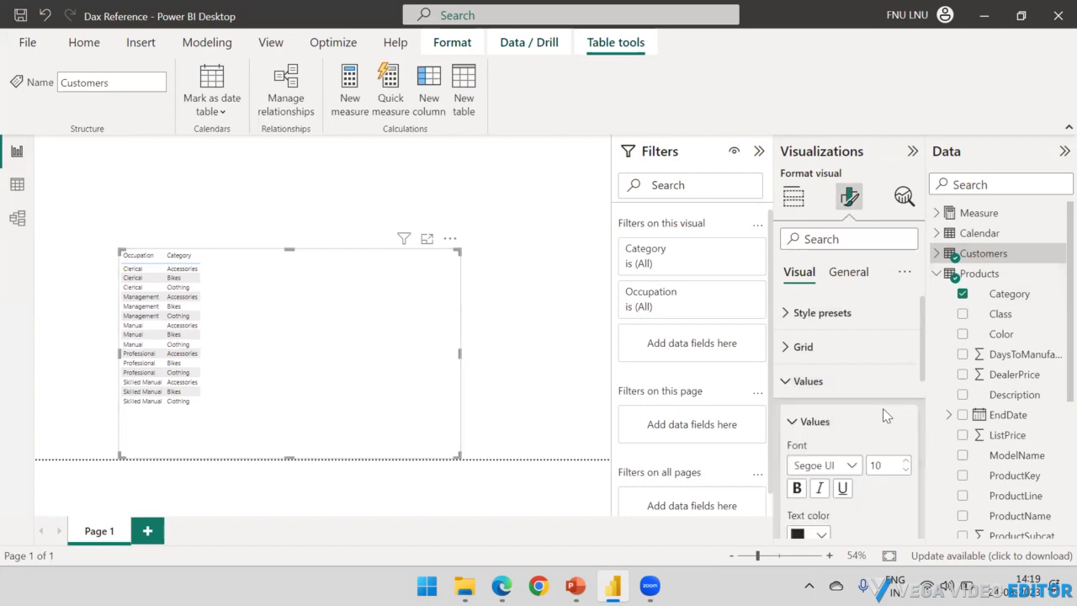
click(904, 462)
click(905, 462)
click(905, 462)
click(905, 461)
click(905, 462)
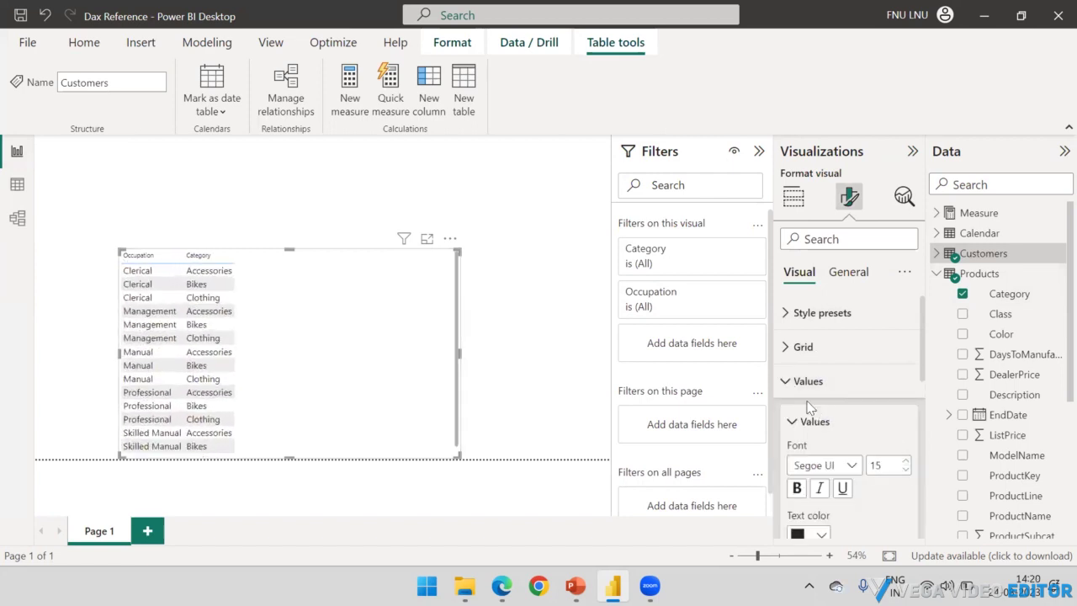
- Set the text size of the table visual's column headers to 15
click(786, 383)
click(808, 415)
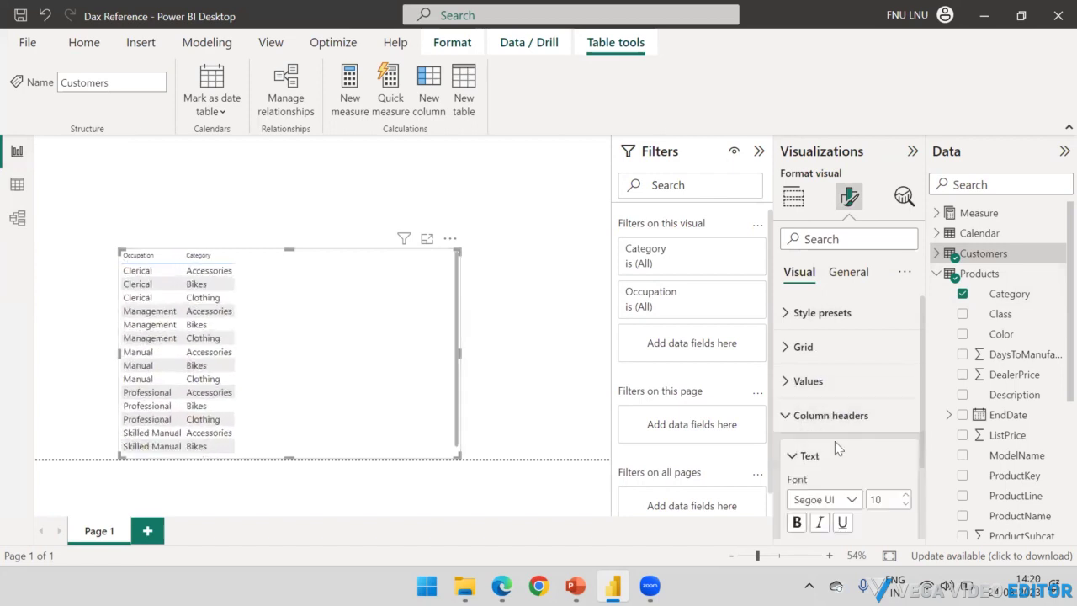
click(906, 496)
click(906, 496)
click(907, 496)
click(907, 496)
click(906, 496)
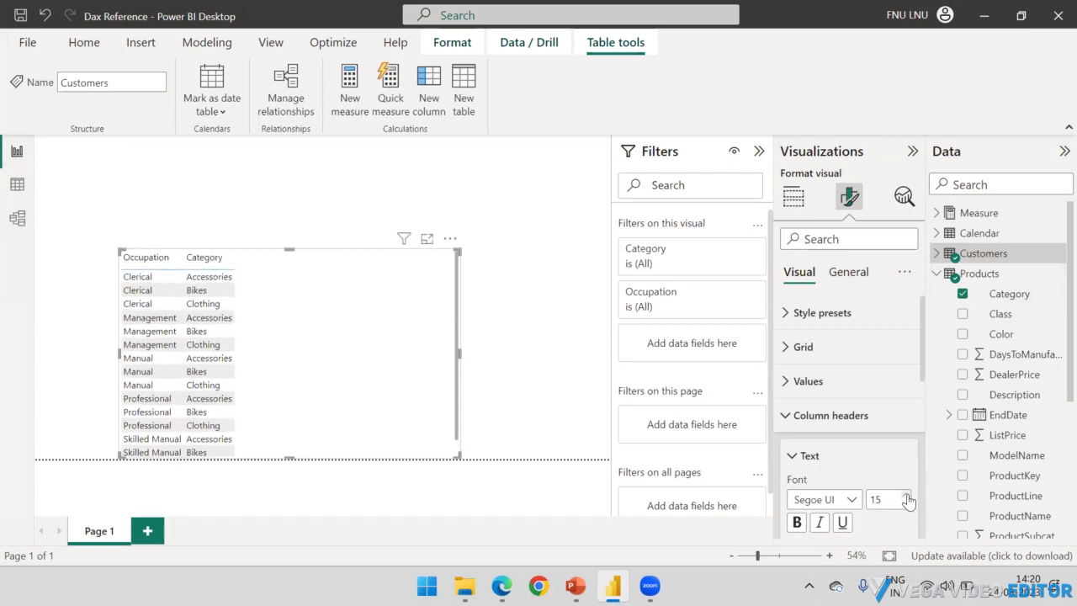
- Move the Occupation and Category table visual higher on the page and extend its height downward
click(785, 418)
click(248, 221)
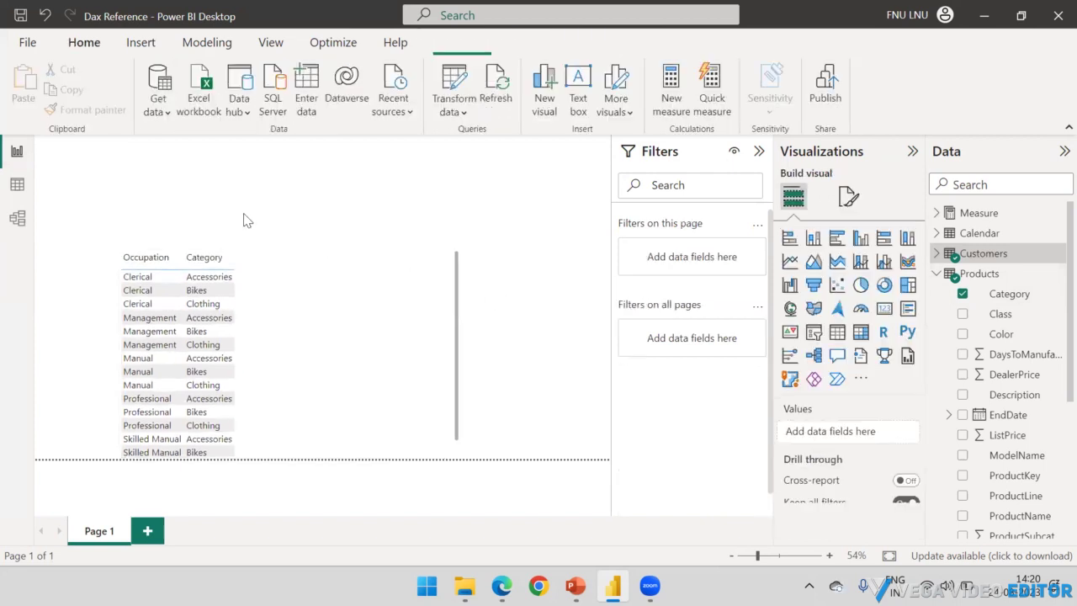
click(306, 260)
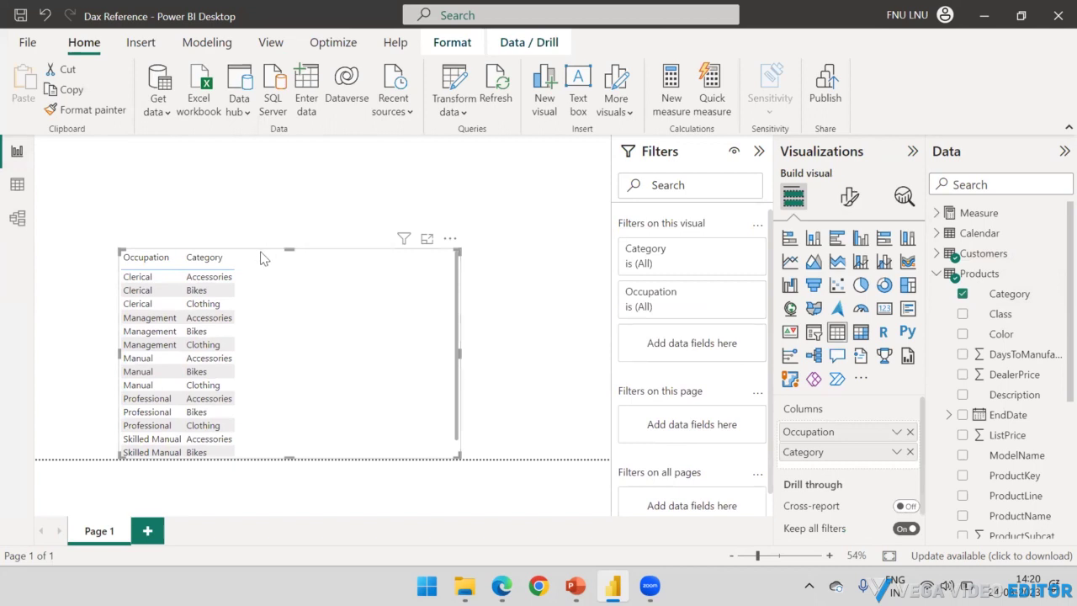
click(296, 222)
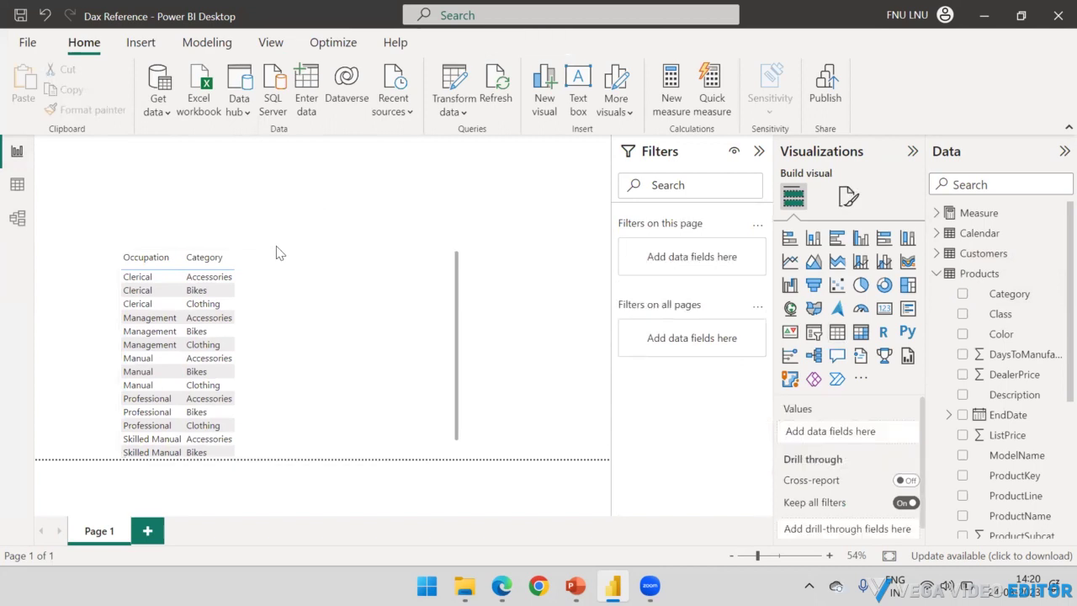
drag(271, 257, 279, 185)
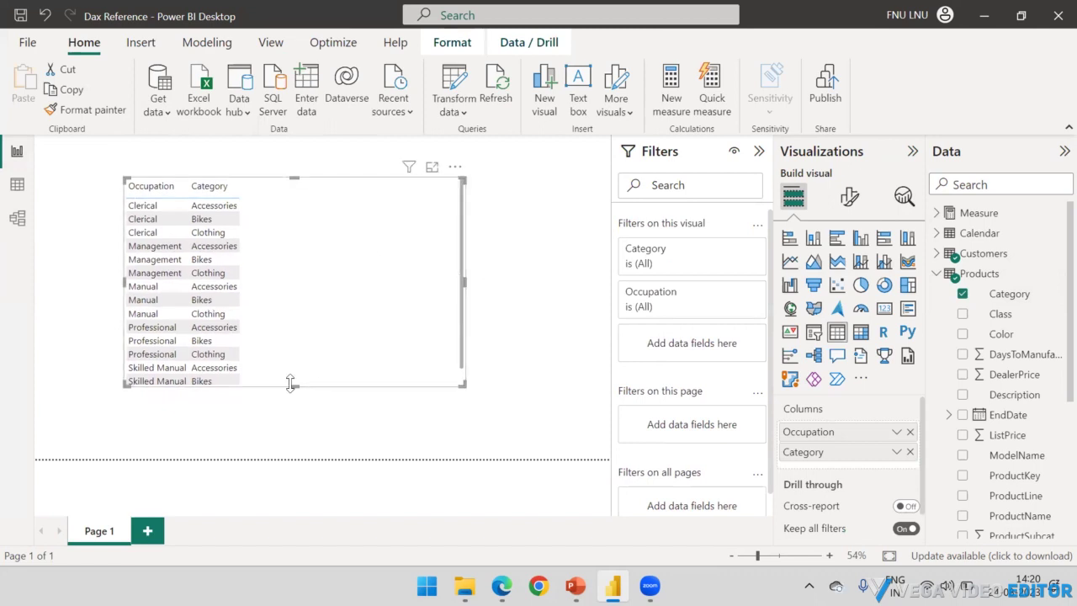
mouse_move(297, 394)
mouse_down()
mouse_move(298, 440)
mouse_move(296, 414)
mouse_up()
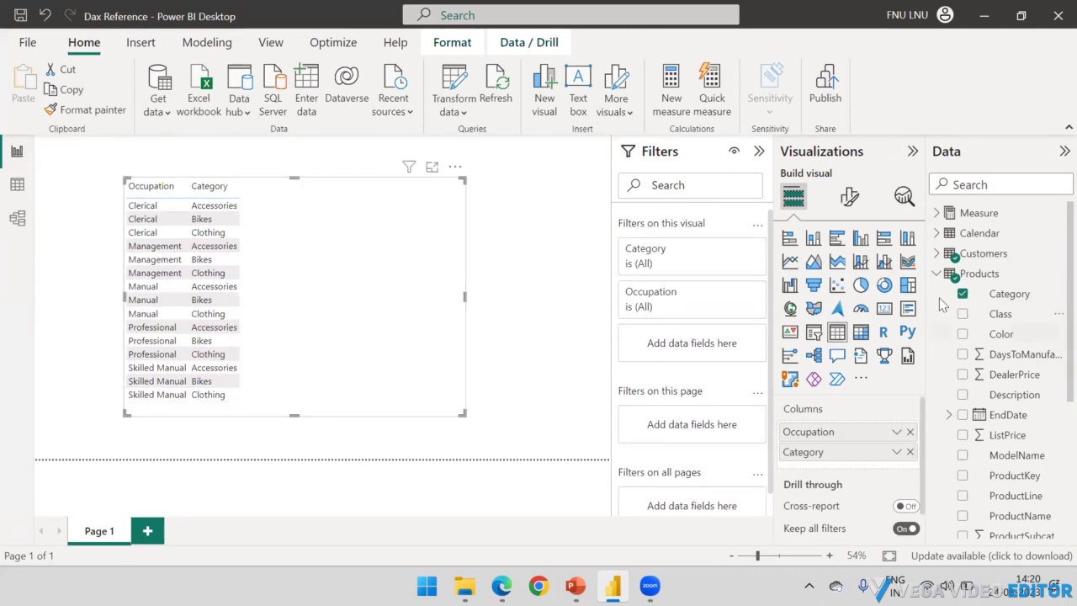
click(936, 274)
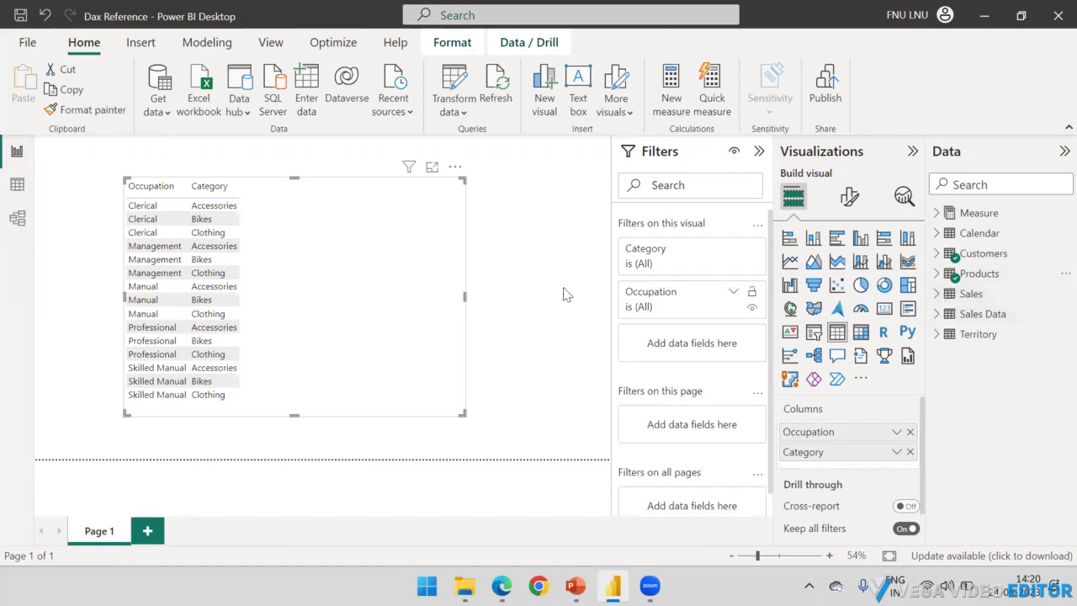
click(937, 314)
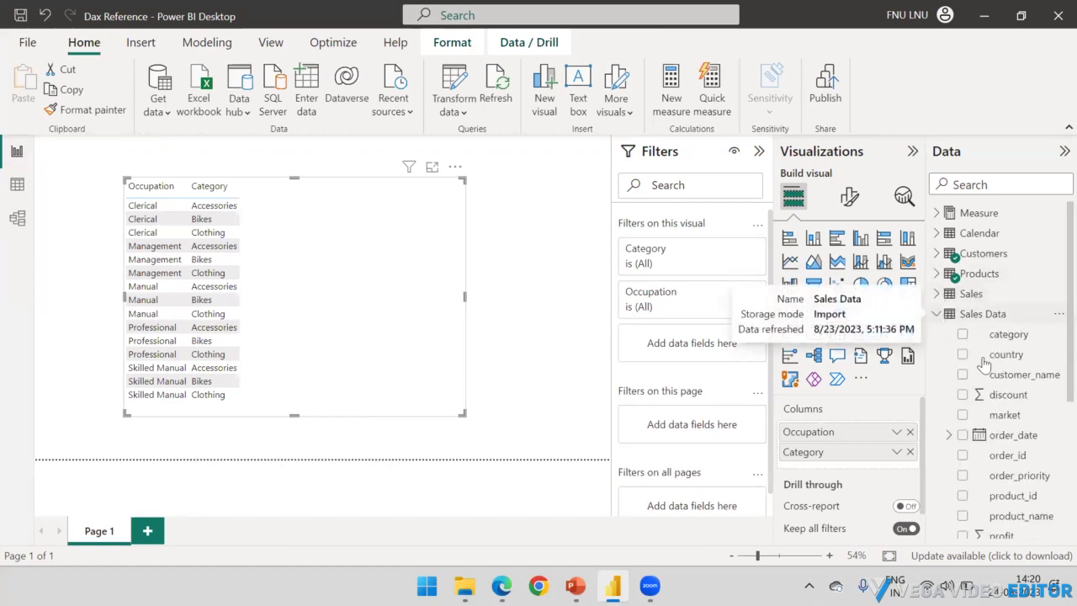
scroll(1014, 362, down, 5)
scroll(1013, 387, down, 1)
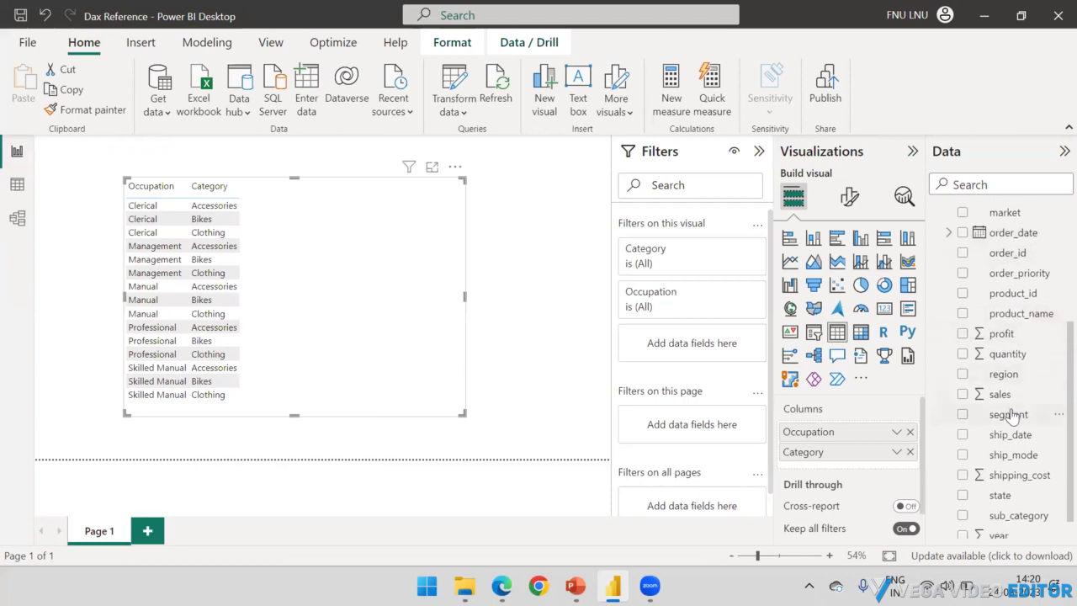
drag(1000, 394, 327, 281)
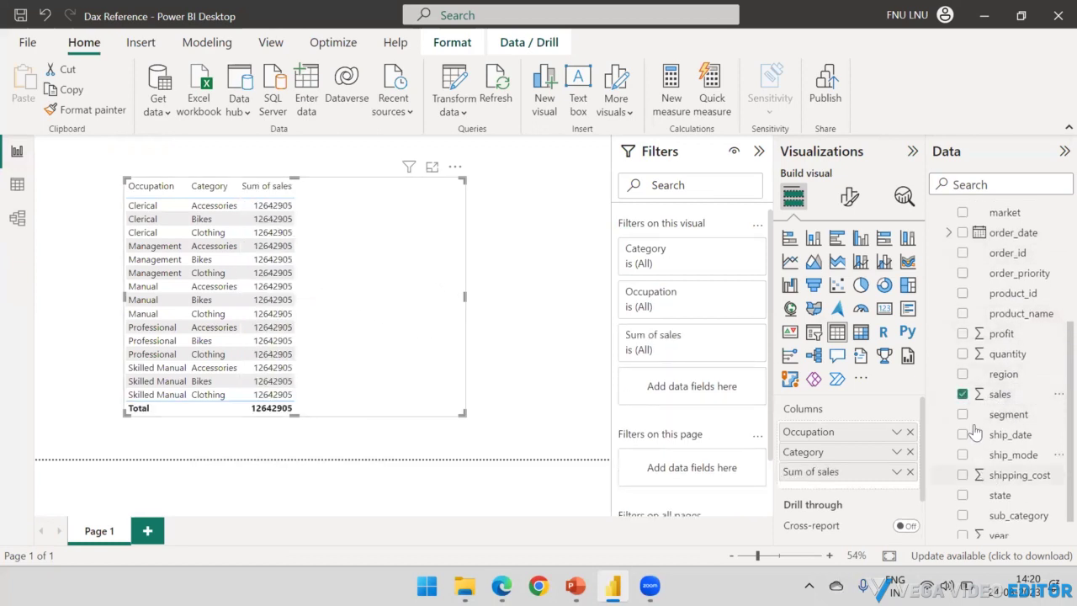
scroll(969, 337, up, 4)
scroll(968, 329, up, 2)
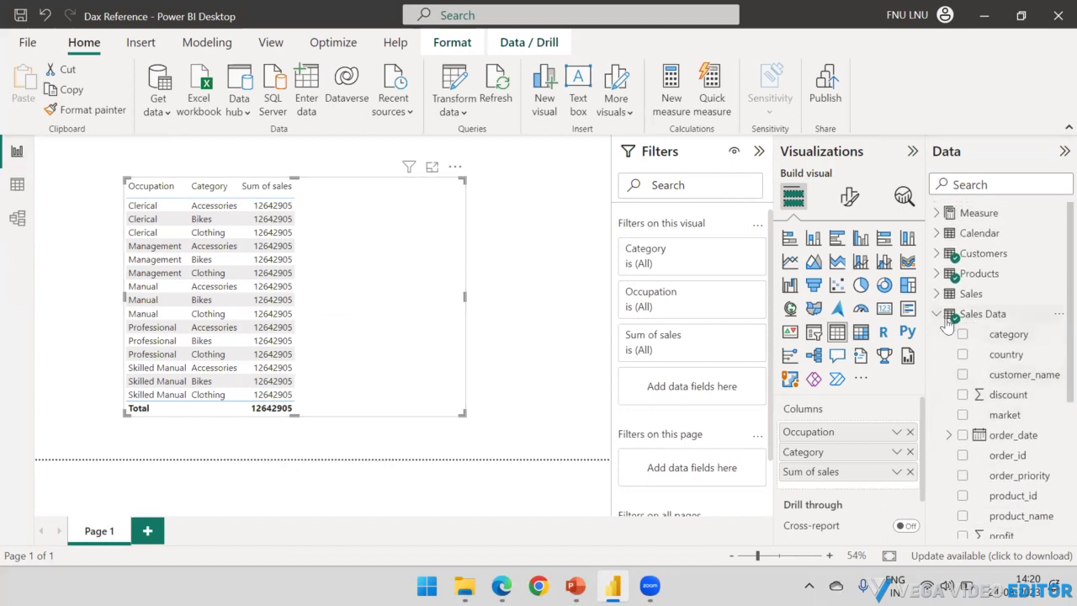
scroll(951, 354, down, 5)
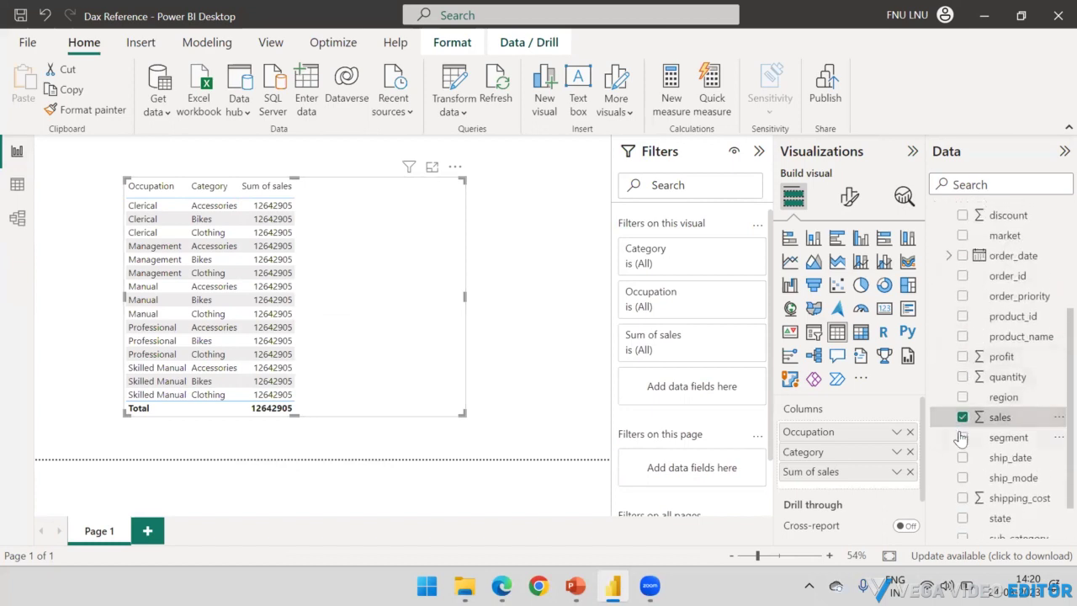
click(964, 417)
scroll(947, 354, up, 5)
click(938, 313)
- Add the SalesAmount field from the Sales table to the table visual after Category, and shift the visual slightly down
click(940, 294)
scroll(1010, 337, down, 6)
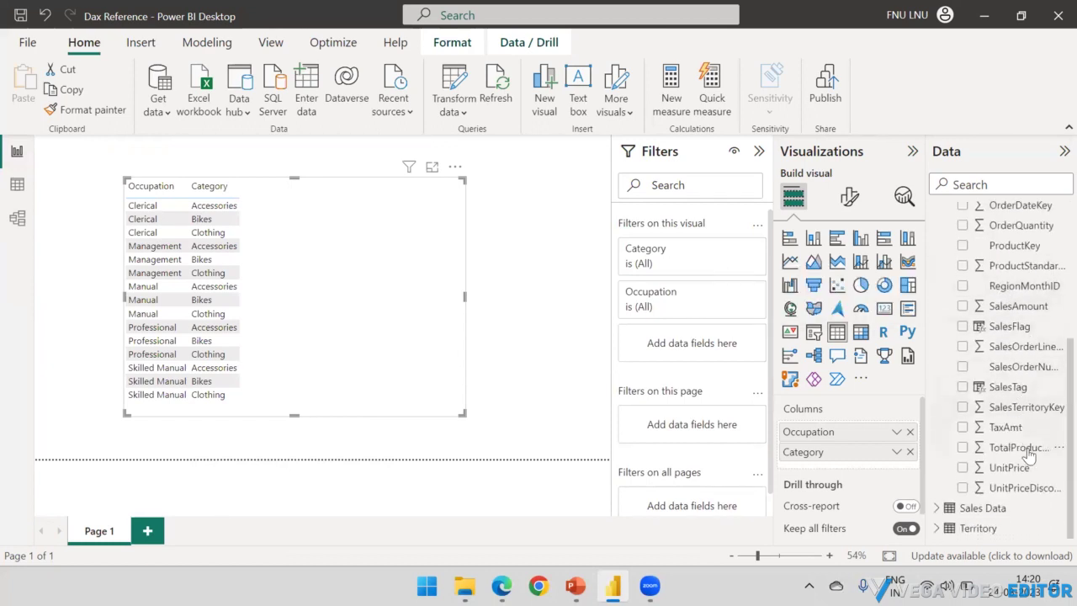
drag(1009, 307, 326, 302)
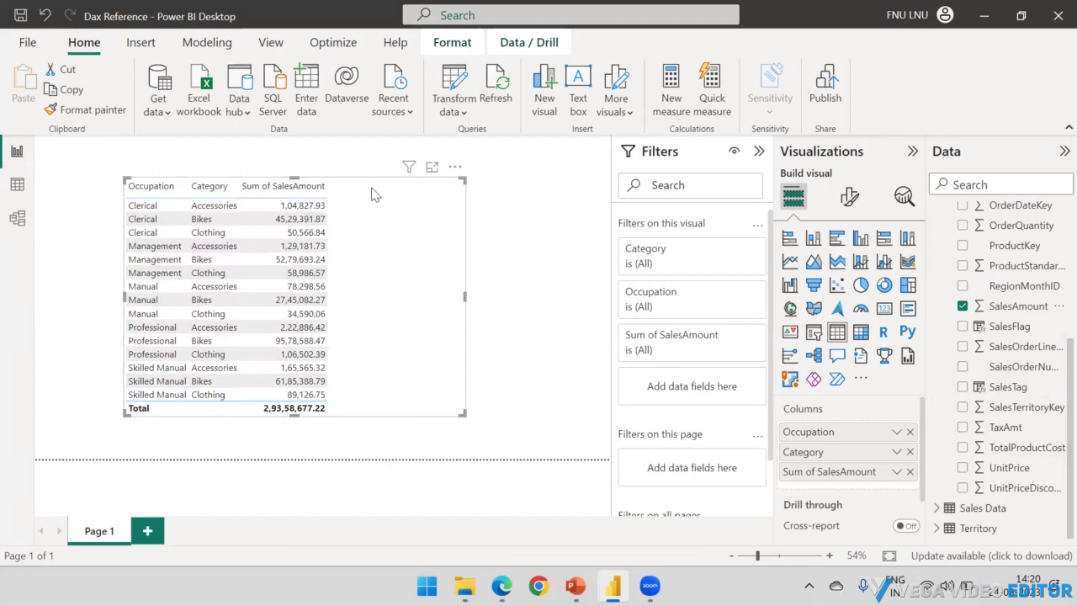
drag(367, 183, 361, 209)
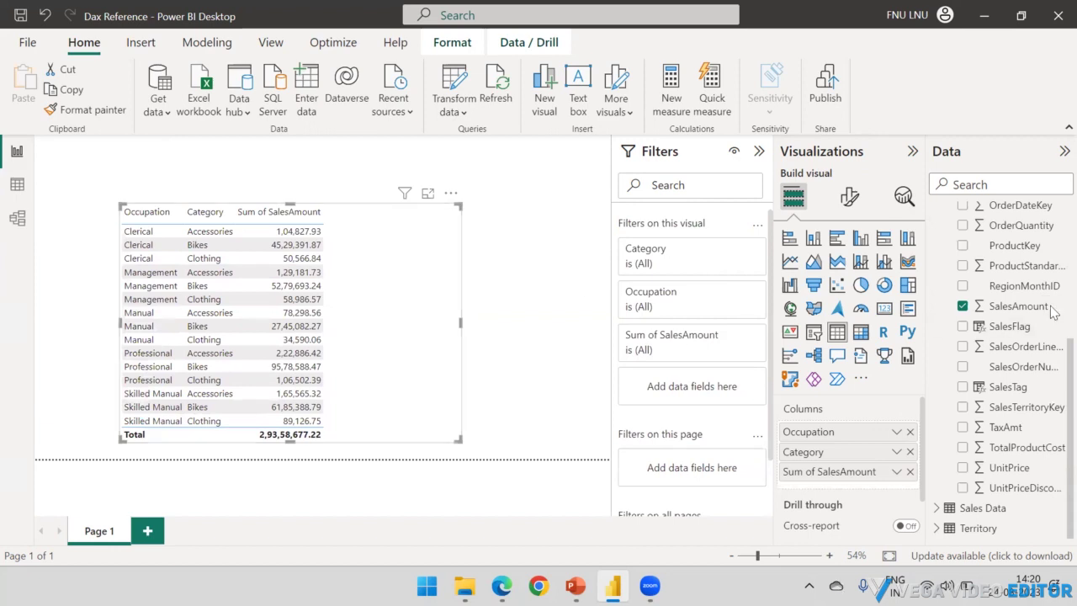
scroll(1052, 311, up, 5)
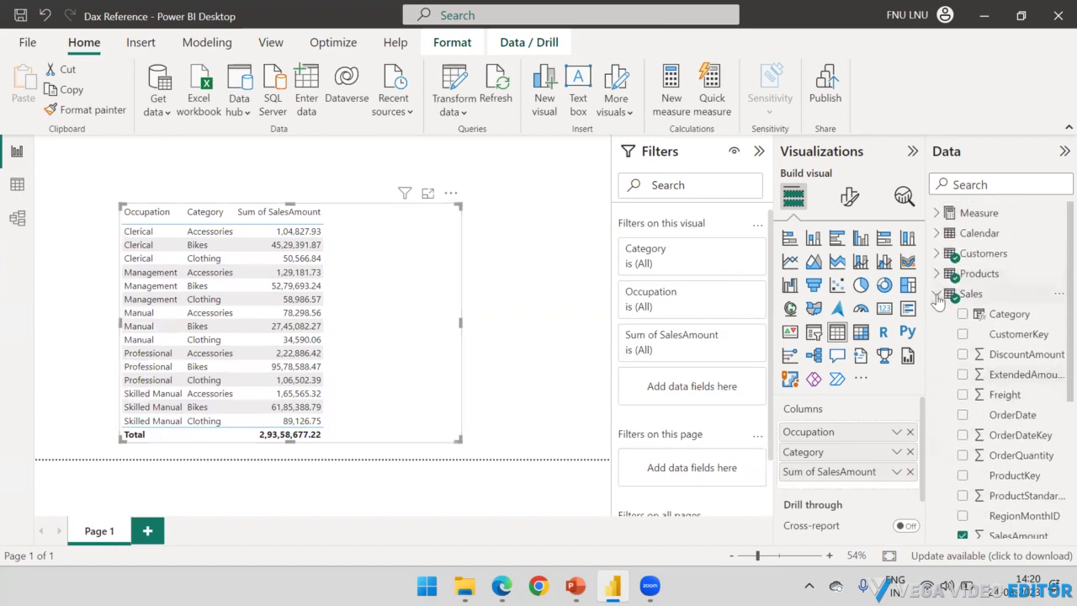
click(937, 296)
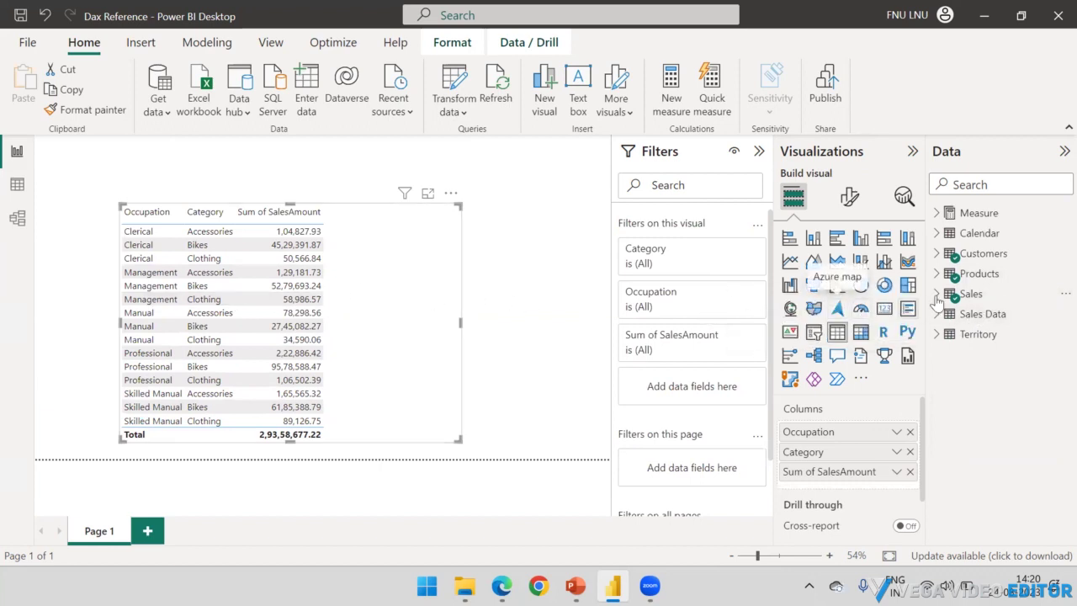
- Create a new measure named SalesTag in the Measure table and start its formula with the IF function
click(936, 213)
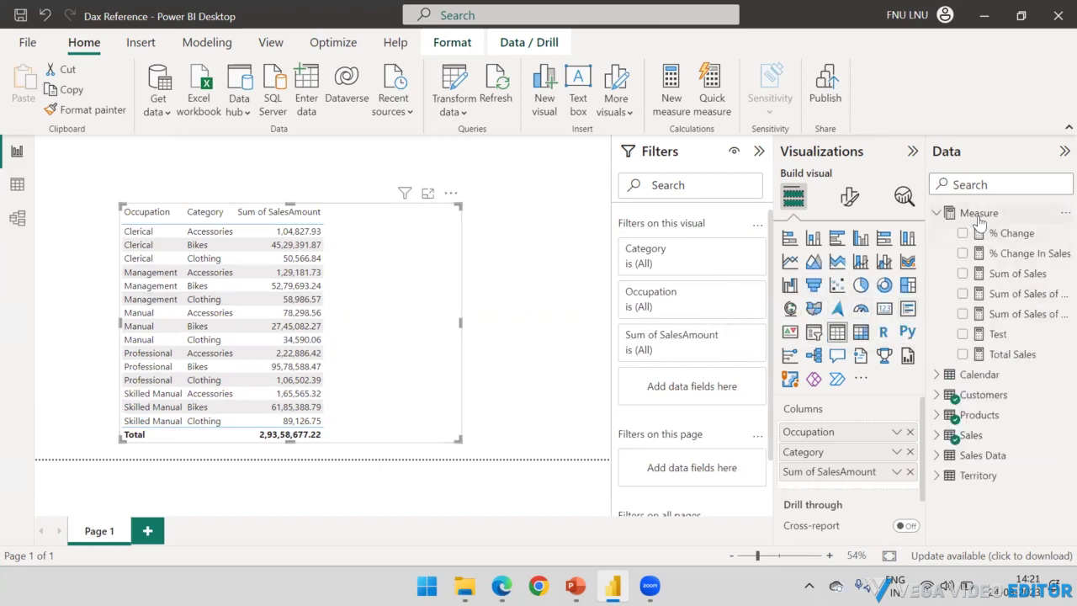
right_click(979, 217)
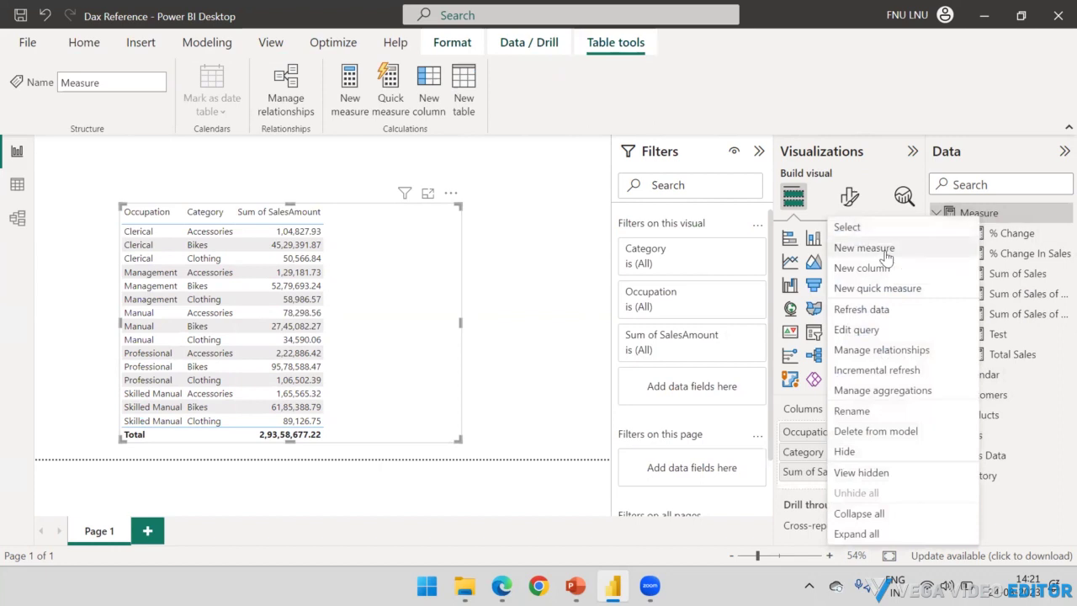
click(883, 254)
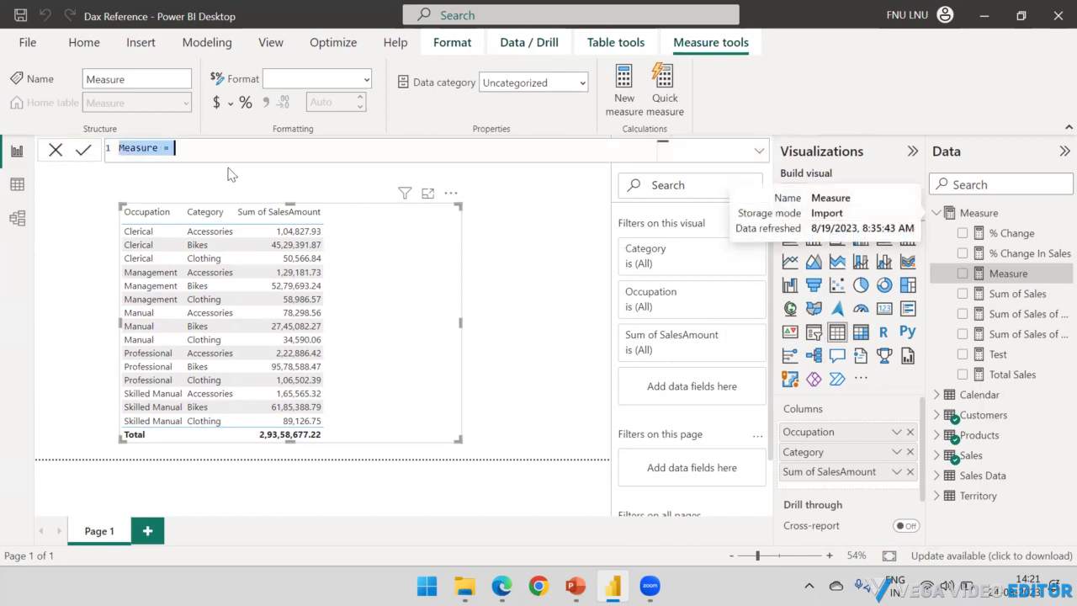
text(Sa)
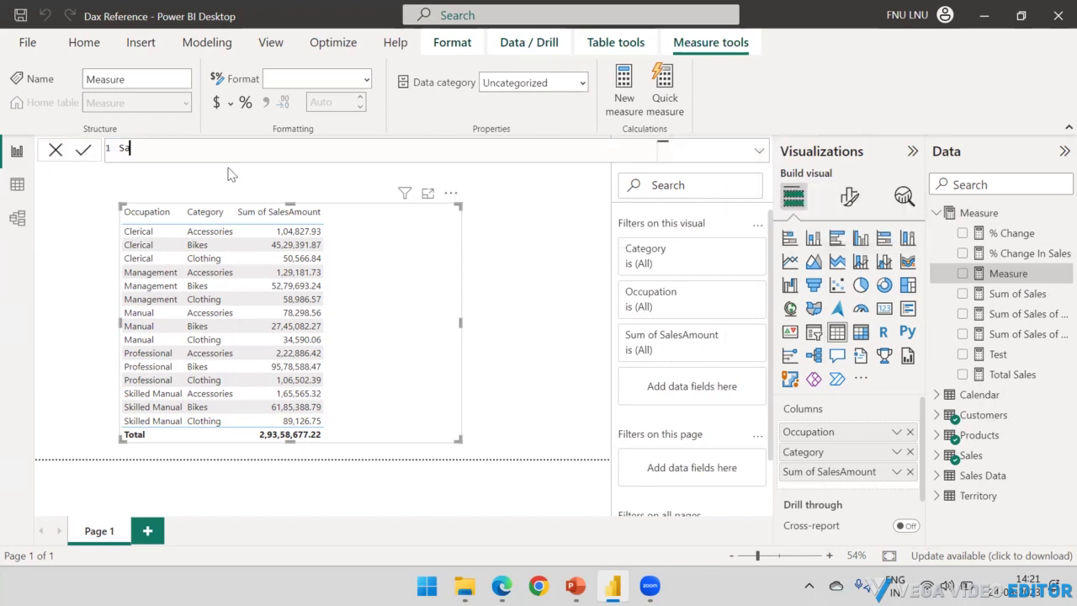
text(lesTag = no)
key(BackSpace)
key(BackSpace)
text(IF)
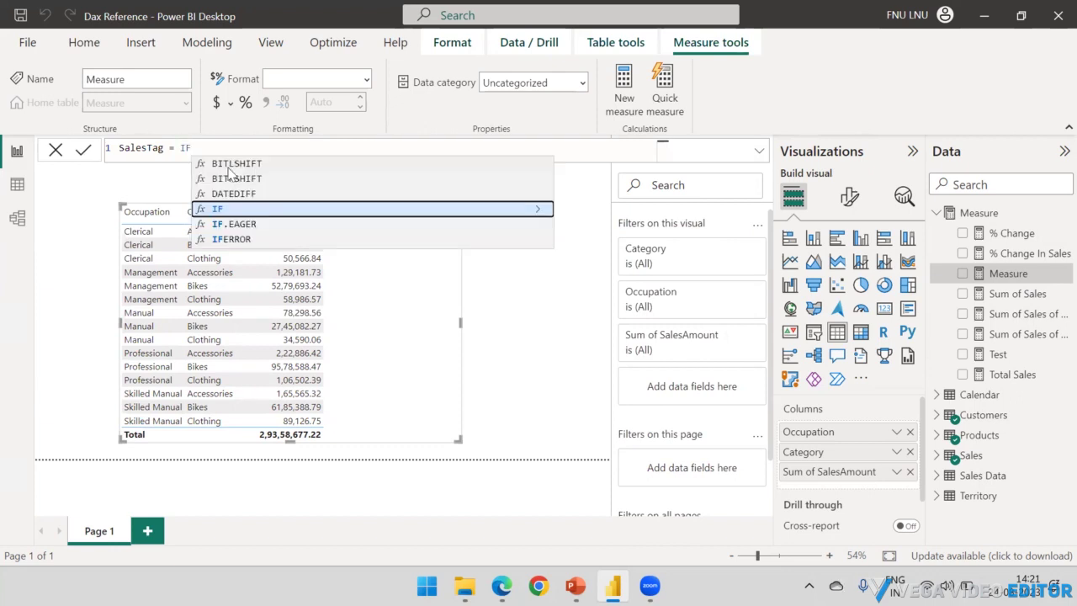
- Enter SUM(Sales[SalesAmount]) > 100000 as the logical test of the SalesTag measure's IF function
text((sum)
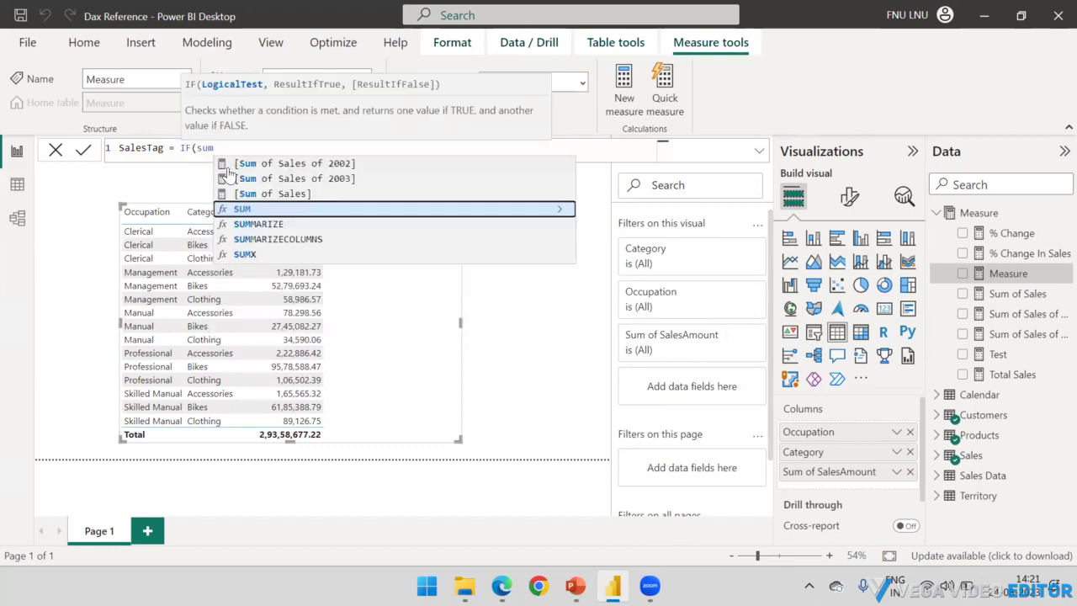
text((sale)
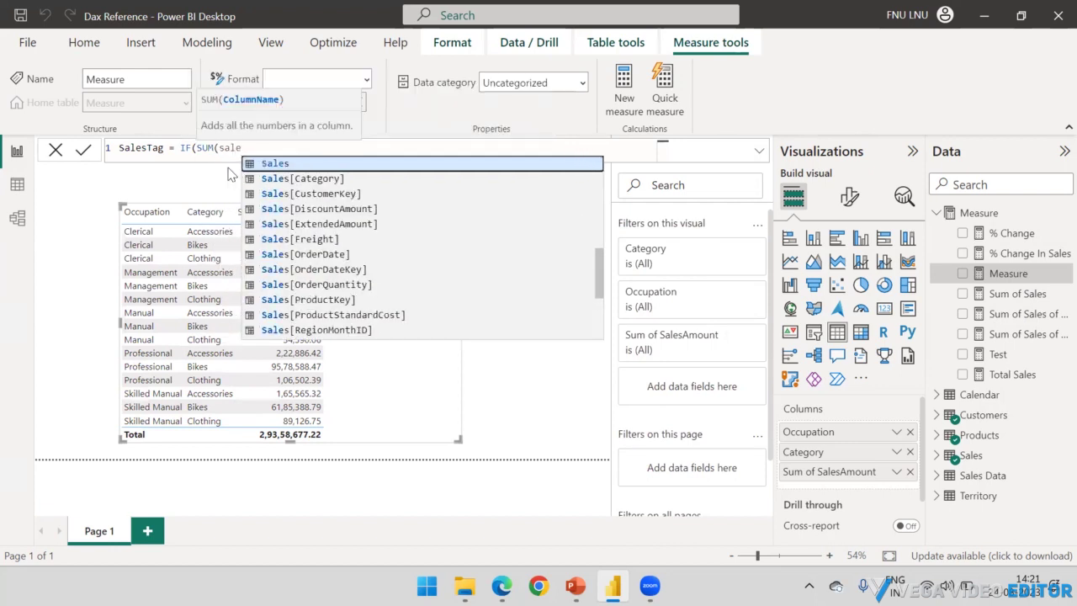
text(sam)
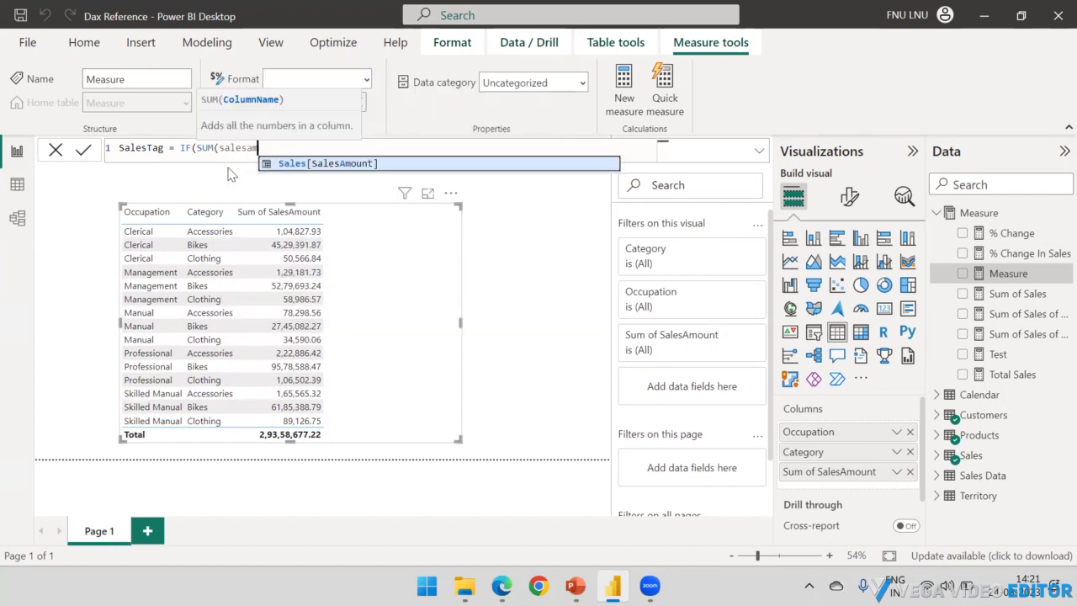
key(Tab)
text())
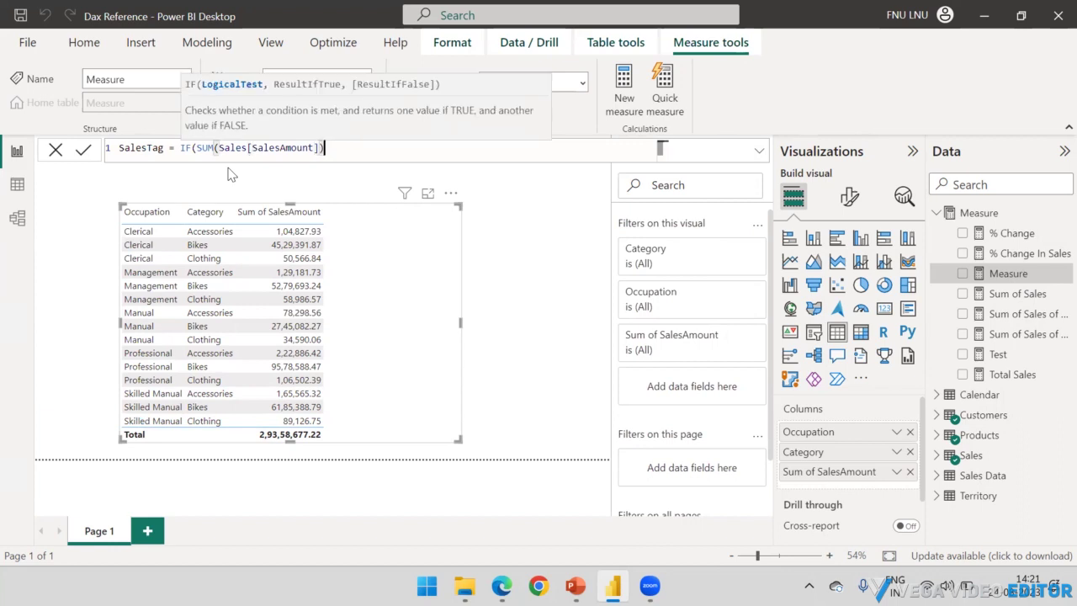
text(,)
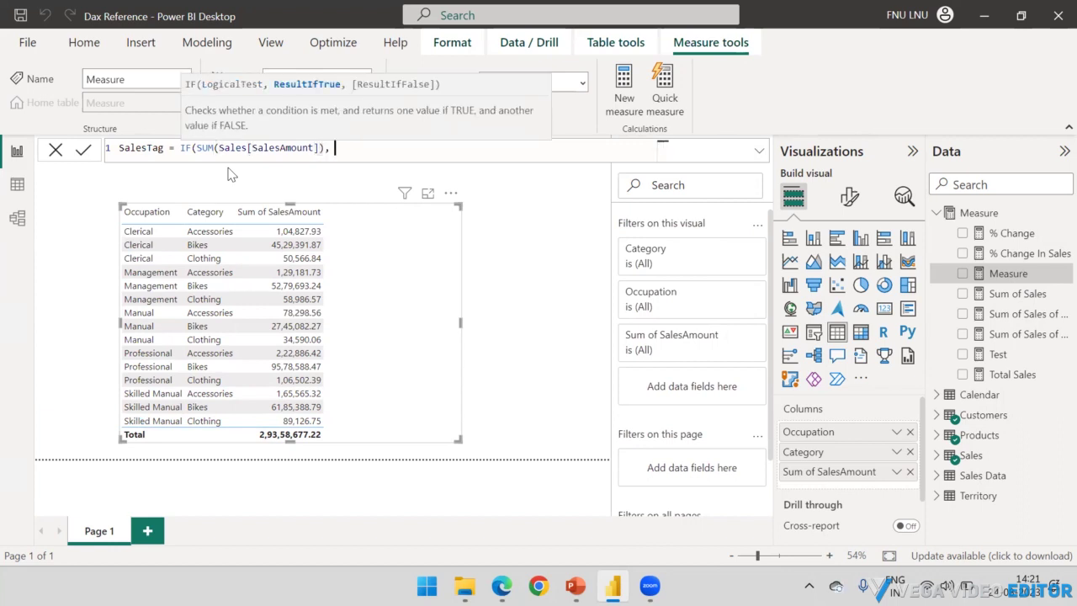
key(Left)
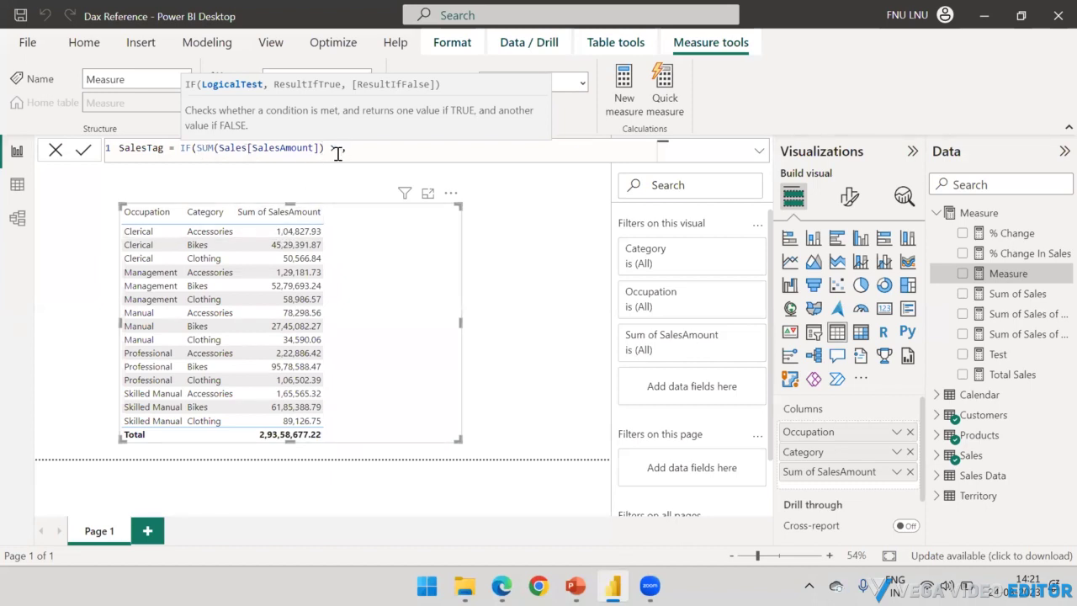
text(, "High", "Low)
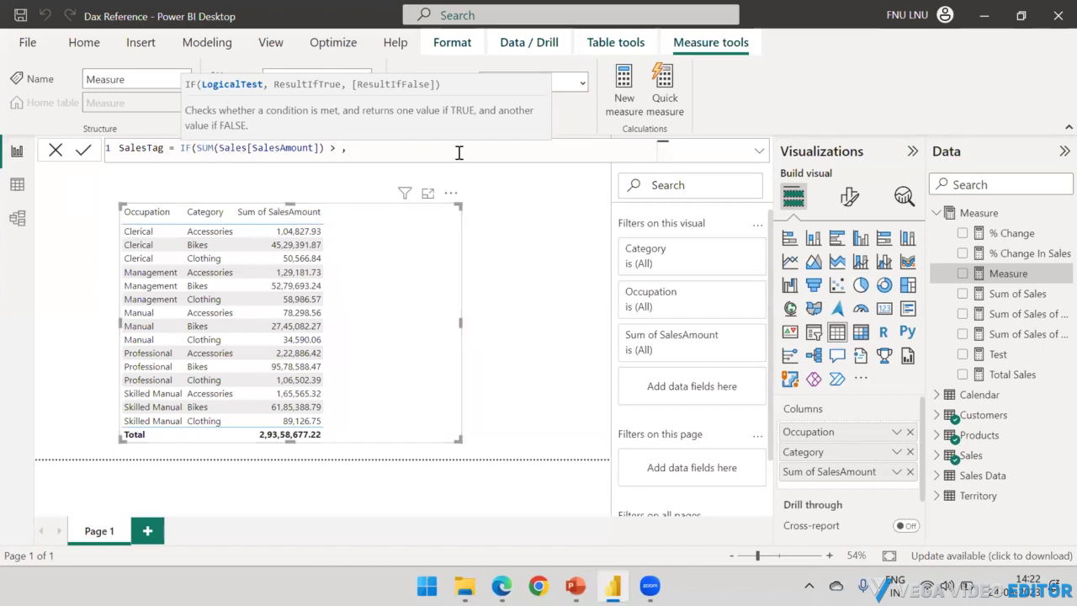
text(100000,)
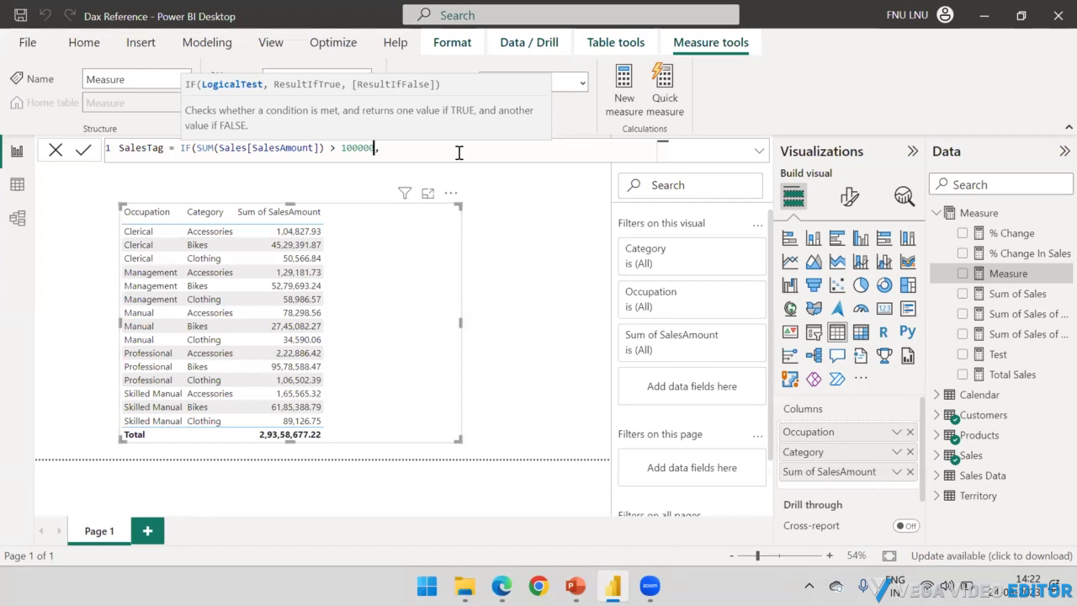
- Complete the IF formula with "High" as the true result and "Low" as the false result, and commit the measure
text( "High", )
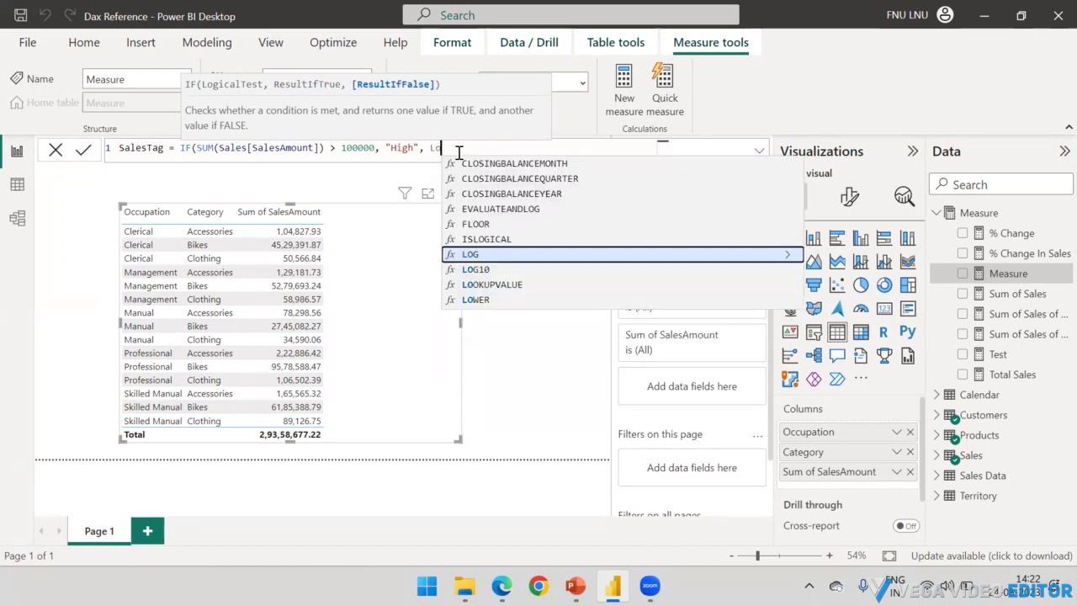
text("Low"))
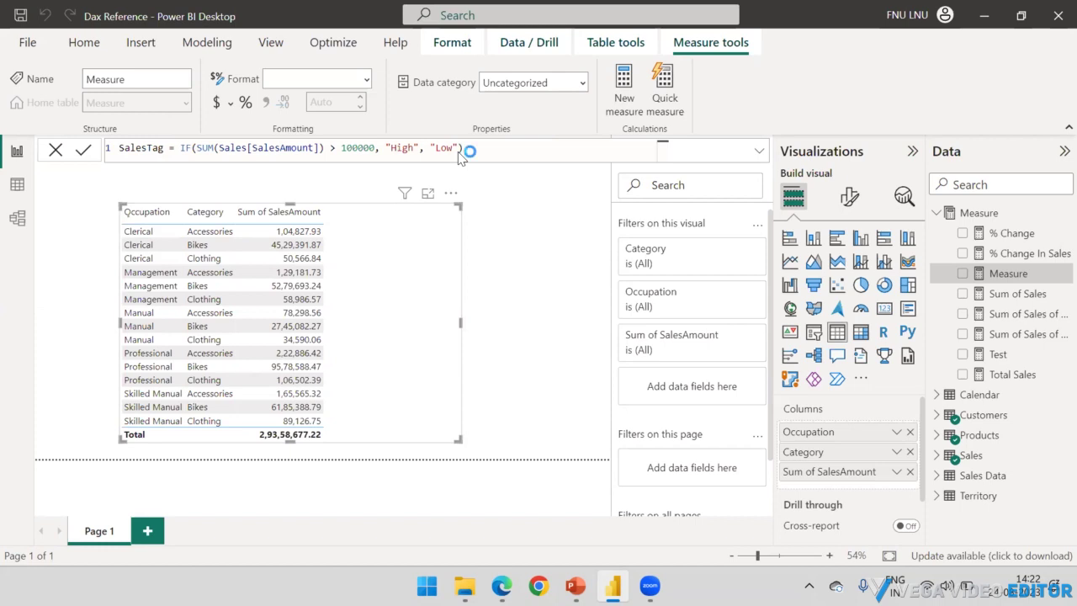
key(Return)
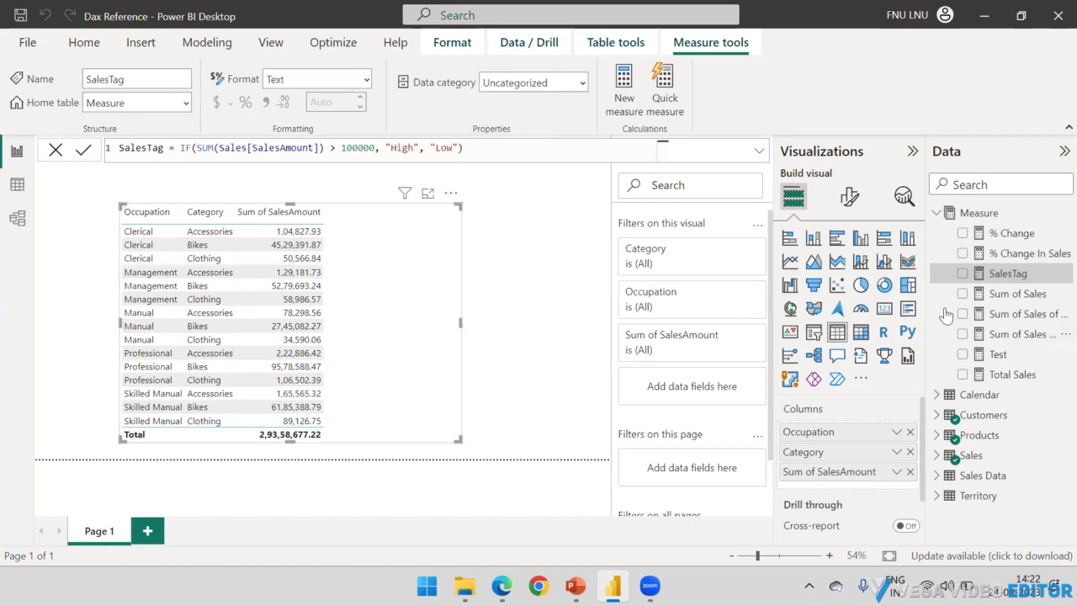
- Add the SalesTag measure to the table visual as the last column and narrow the visual's width
drag(993, 284, 413, 281)
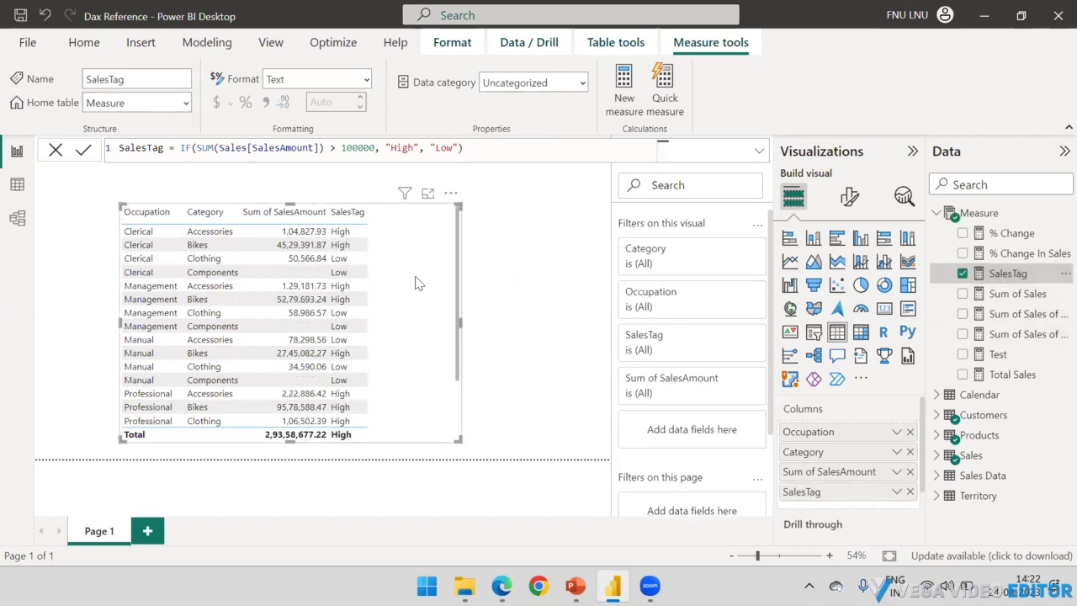
scroll(337, 308, down, 2)
scroll(328, 310, up, 2)
click(503, 188)
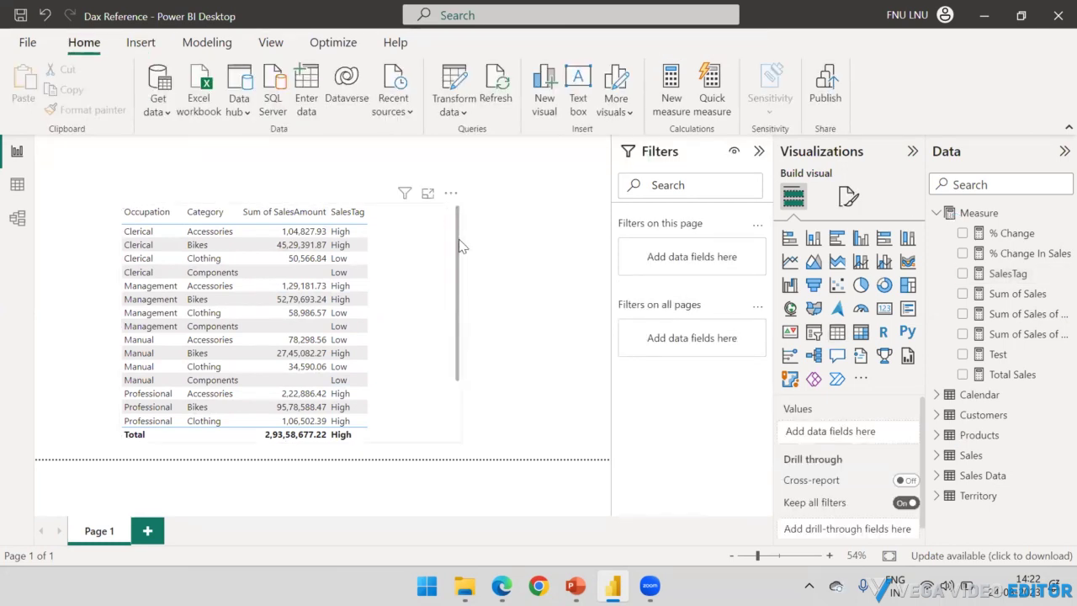
click(466, 266)
drag(461, 324, 415, 328)
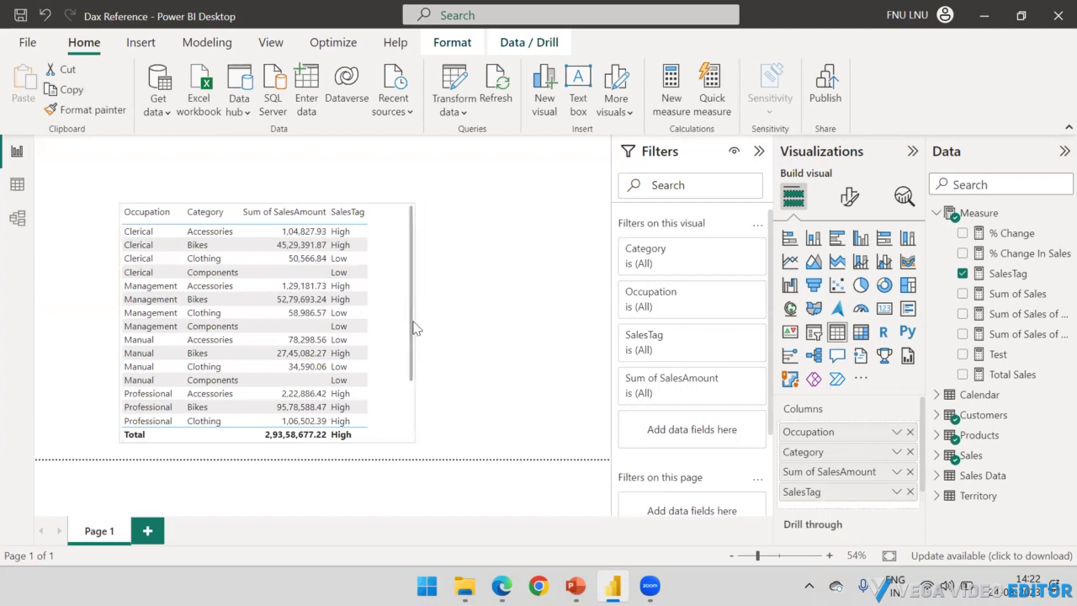
- Switch to the PowerPoint presentation to review the function list on the Logical Functions slide, and return to Power BI Desktop
click(575, 581)
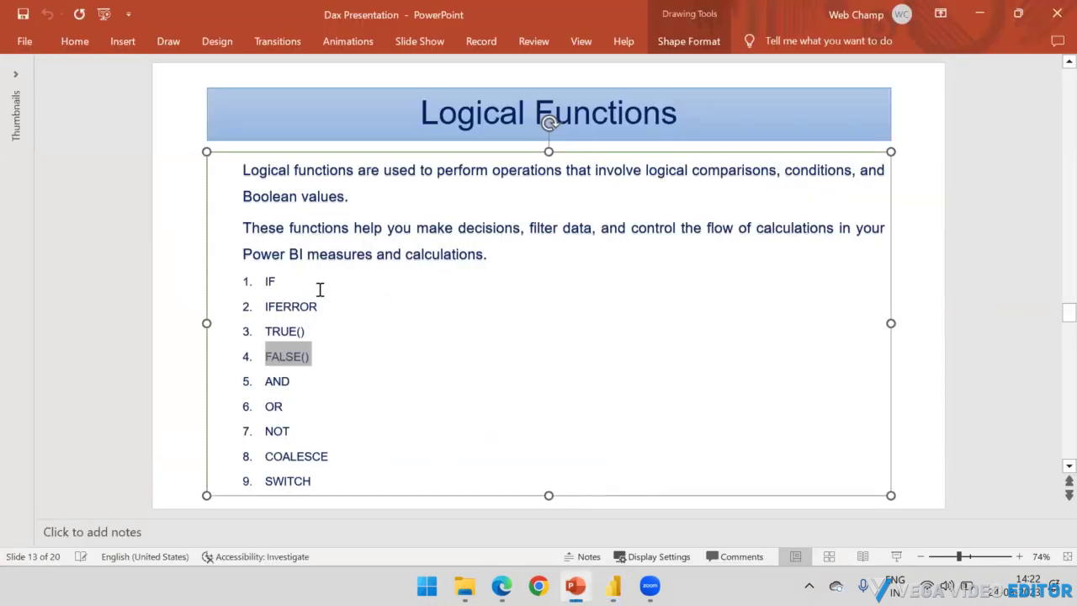
double_click(244, 282)
click(347, 306)
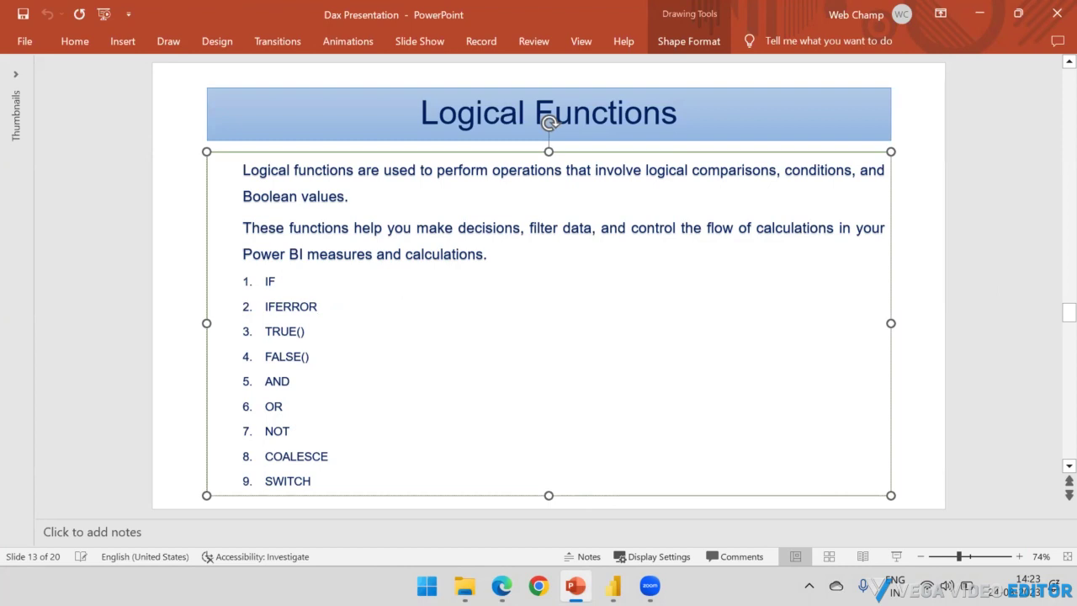
key(alt+Tab)
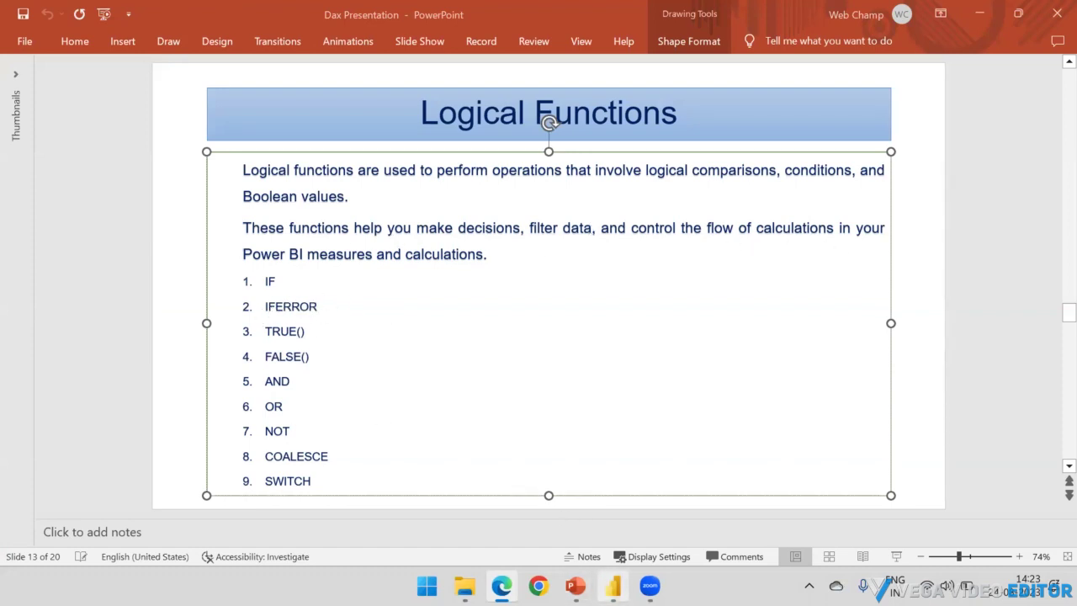
mouse_move(610, 571)
click(585, 498)
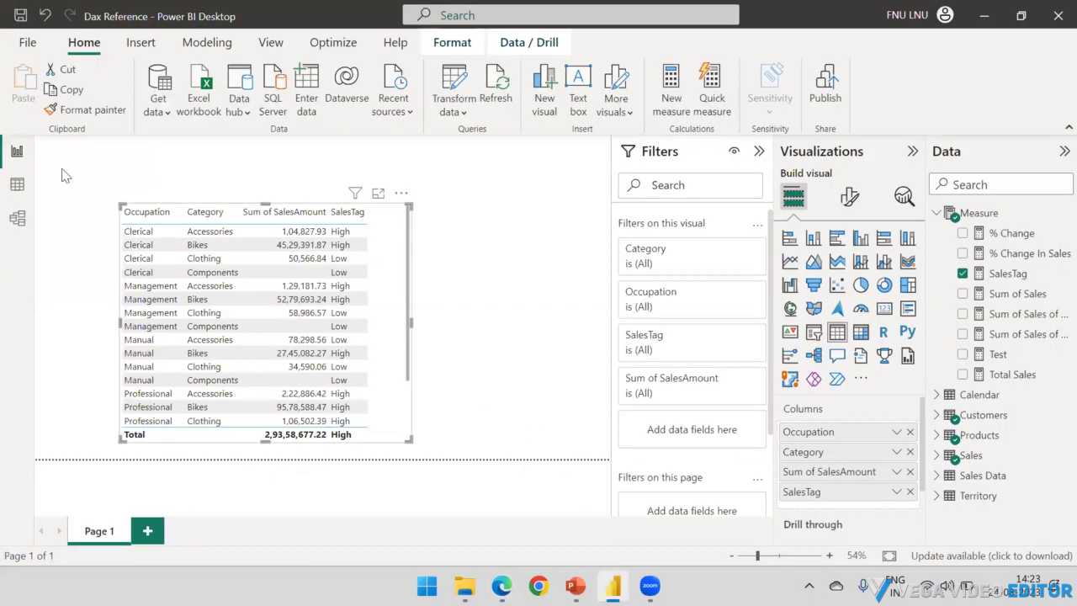
- Show the Sales table's data in table view and look through its columns, including DiscountAmount, as far as SalesFlag
click(16, 185)
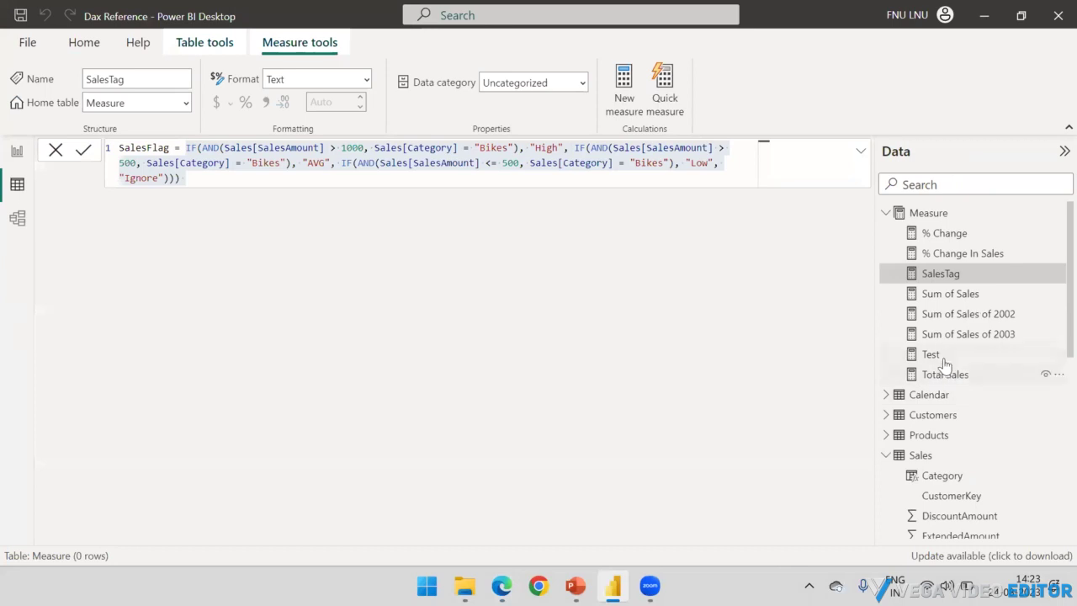
click(929, 458)
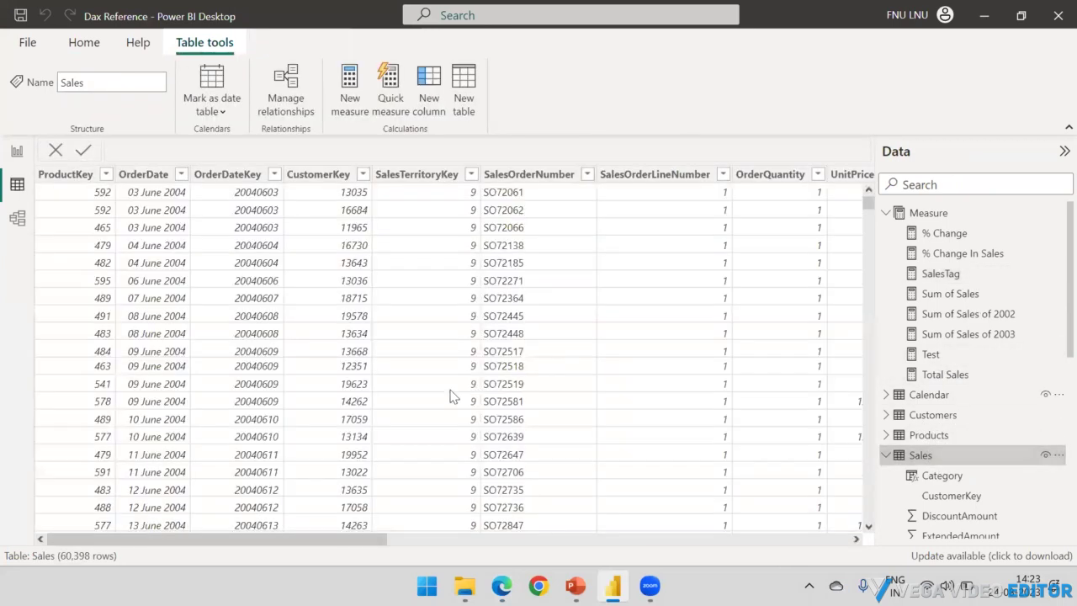
drag(324, 538, 680, 540)
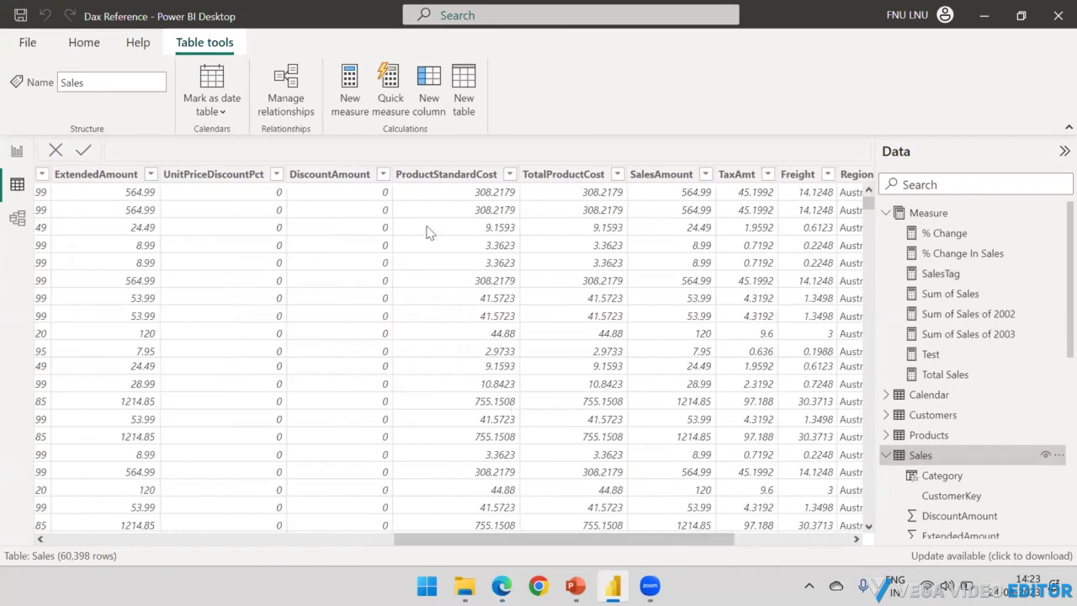
click(383, 175)
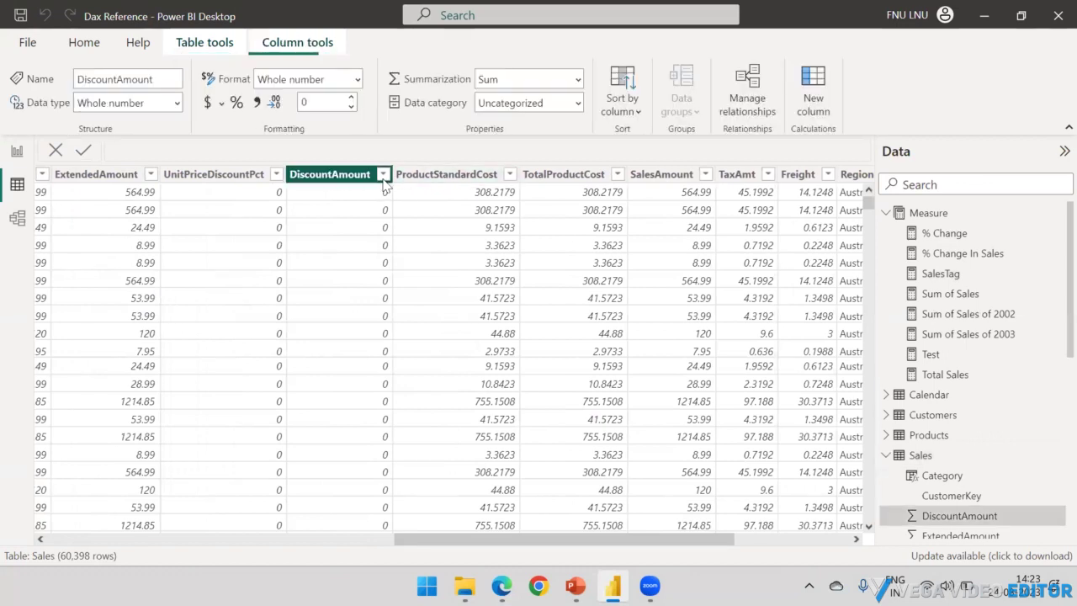
click(599, 360)
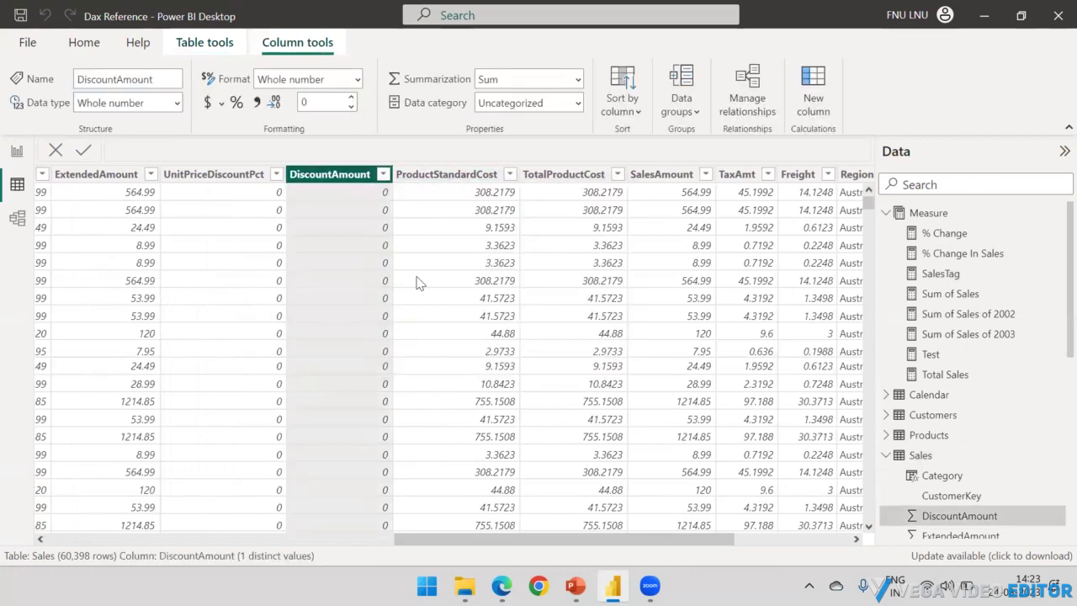
drag(518, 541, 704, 547)
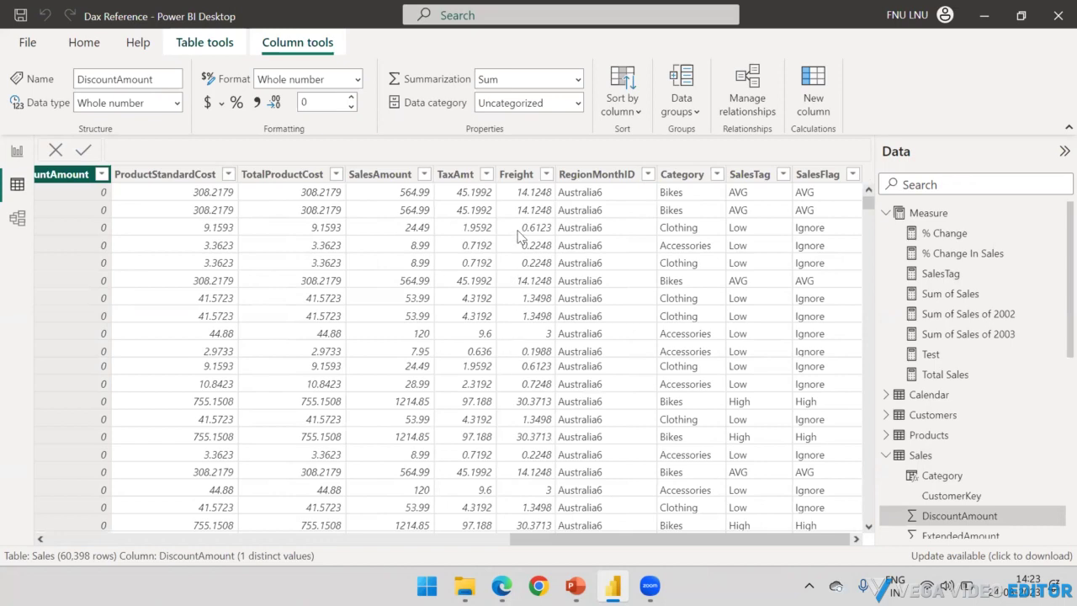
- Look through the Sales rows and examine the distinct values of the TaxAmt column
scroll(407, 227, down, 5)
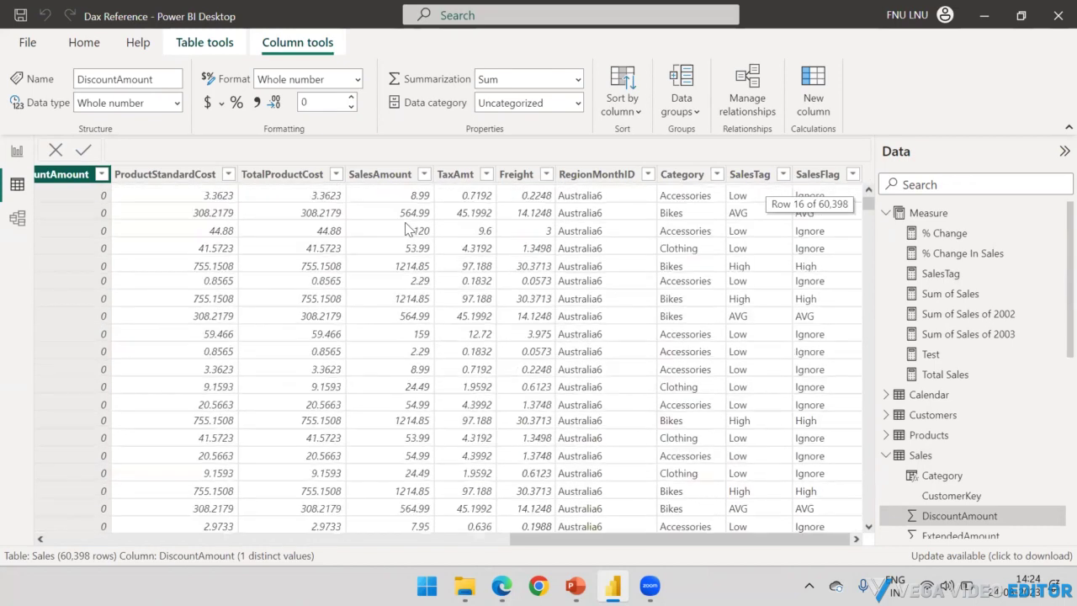
scroll(407, 227, up, 5)
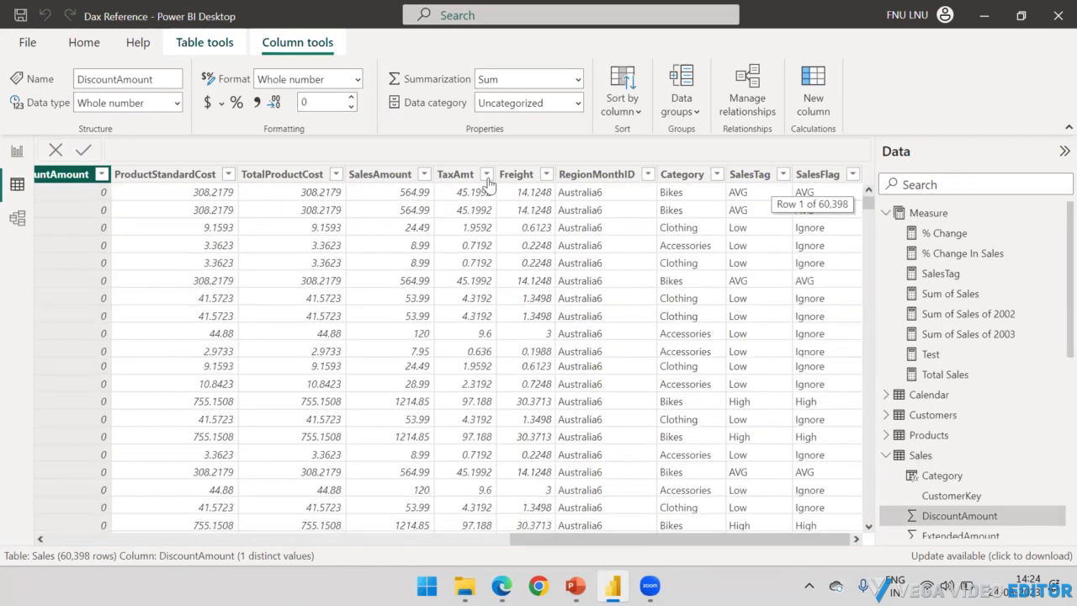
click(486, 175)
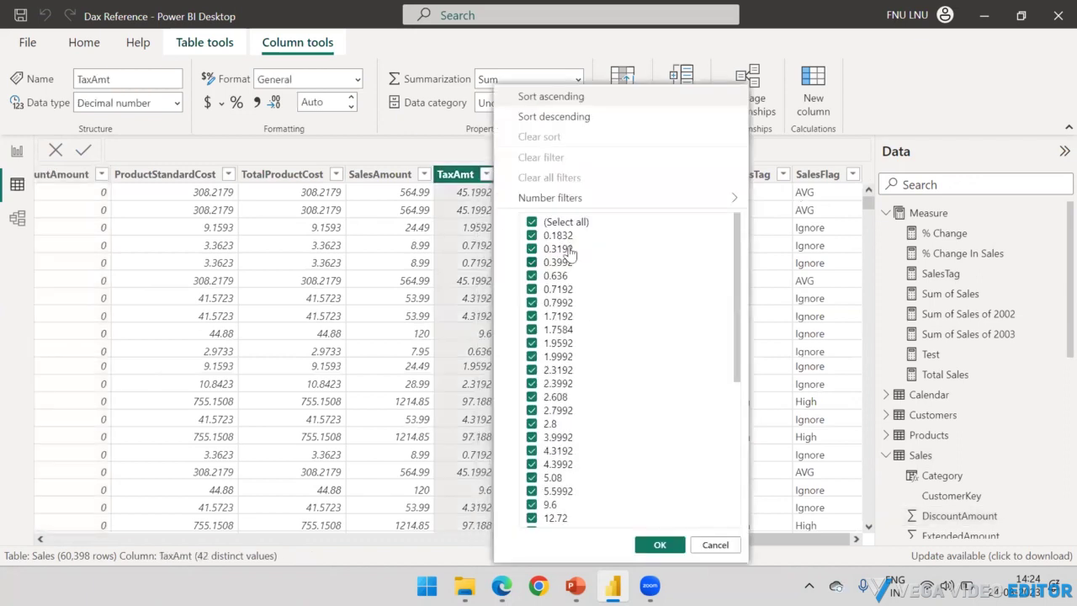
scroll(553, 269, down, 5)
scroll(557, 278, up, 5)
click(477, 197)
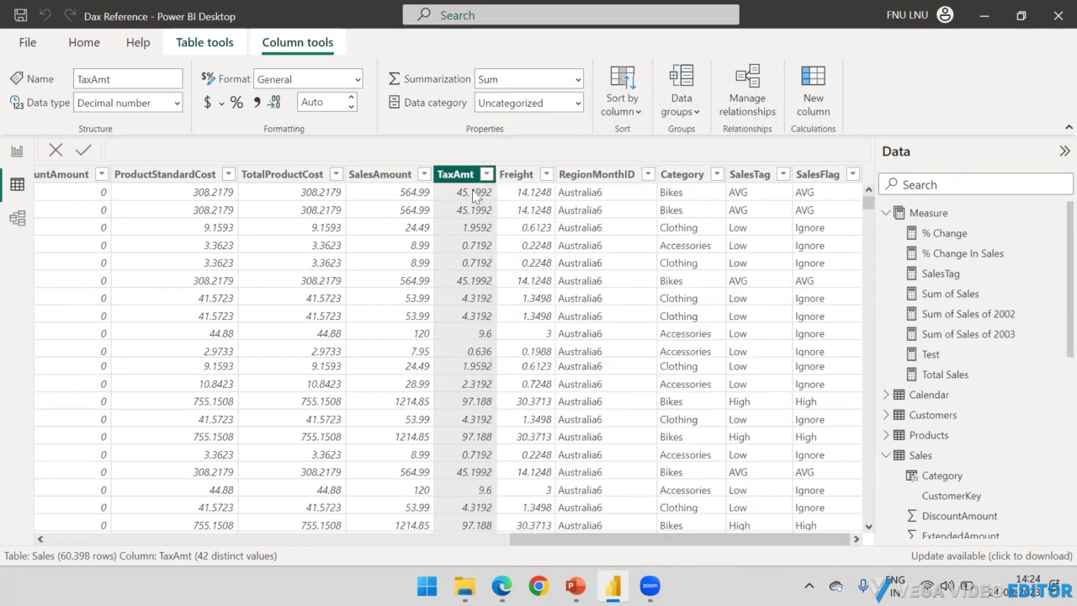
- Change the data type of the Sales table's TaxAmt column to Whole number and accept the possible loss of precision
click(175, 103)
click(149, 129)
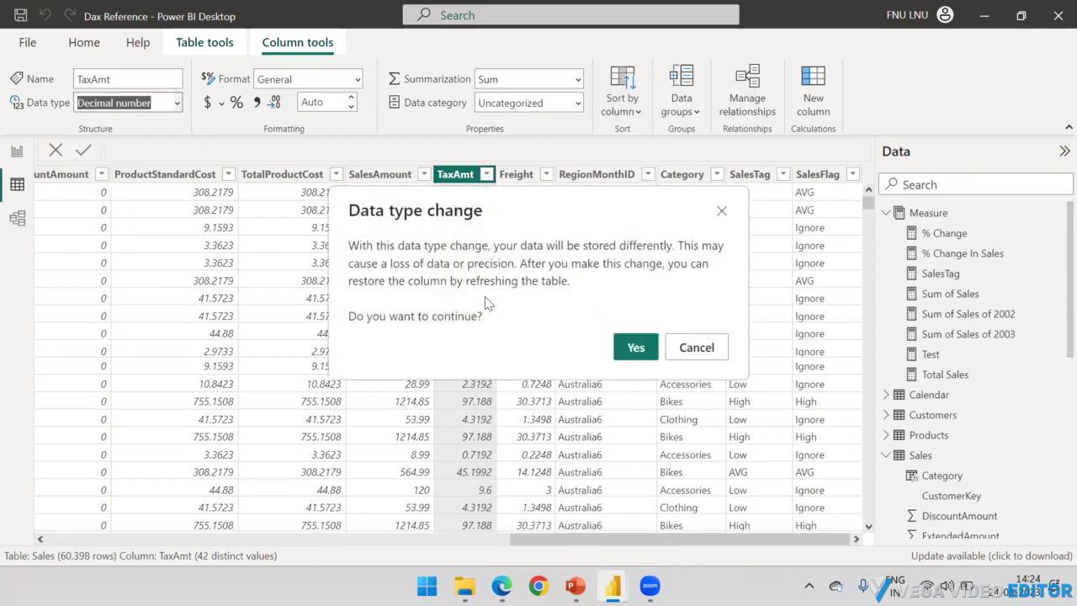
click(632, 348)
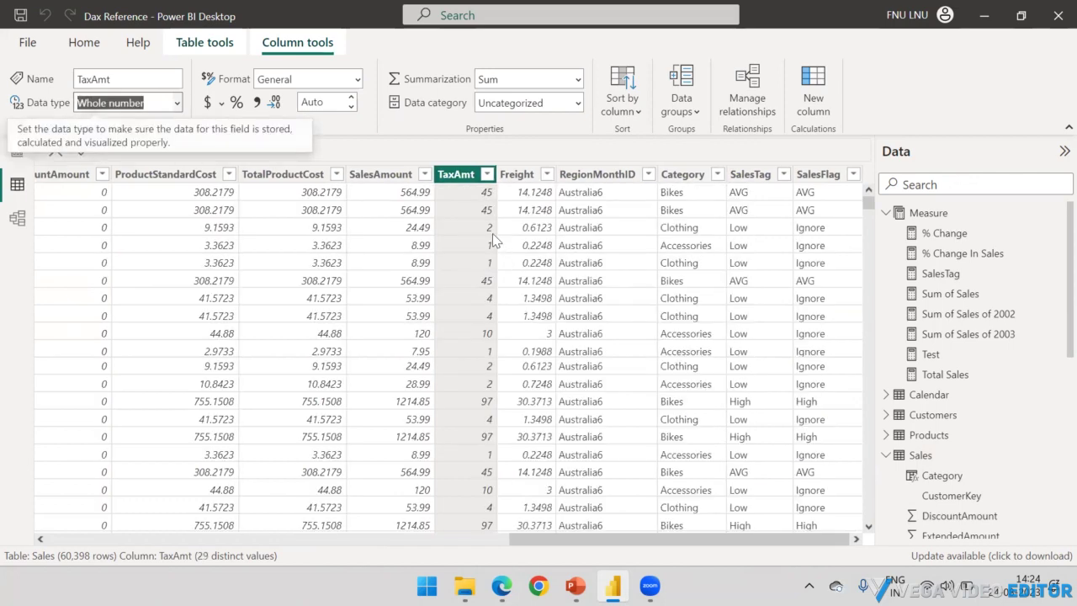
scroll(479, 300, up, 3)
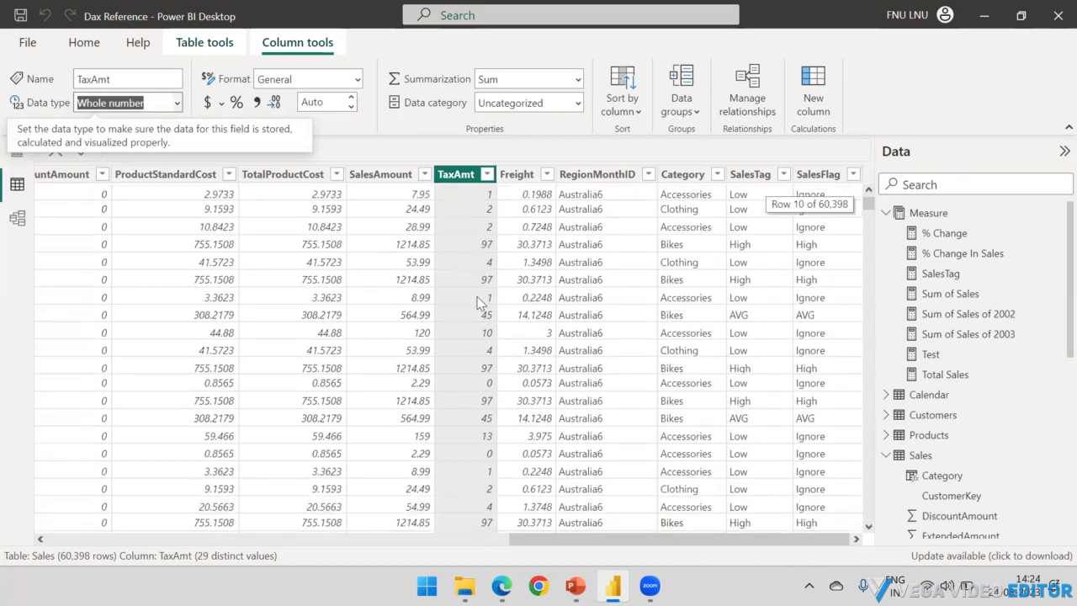
- Filter the TaxAmt column to rows with the value 0, and clear the filter again
click(486, 174)
click(532, 222)
click(533, 236)
click(659, 545)
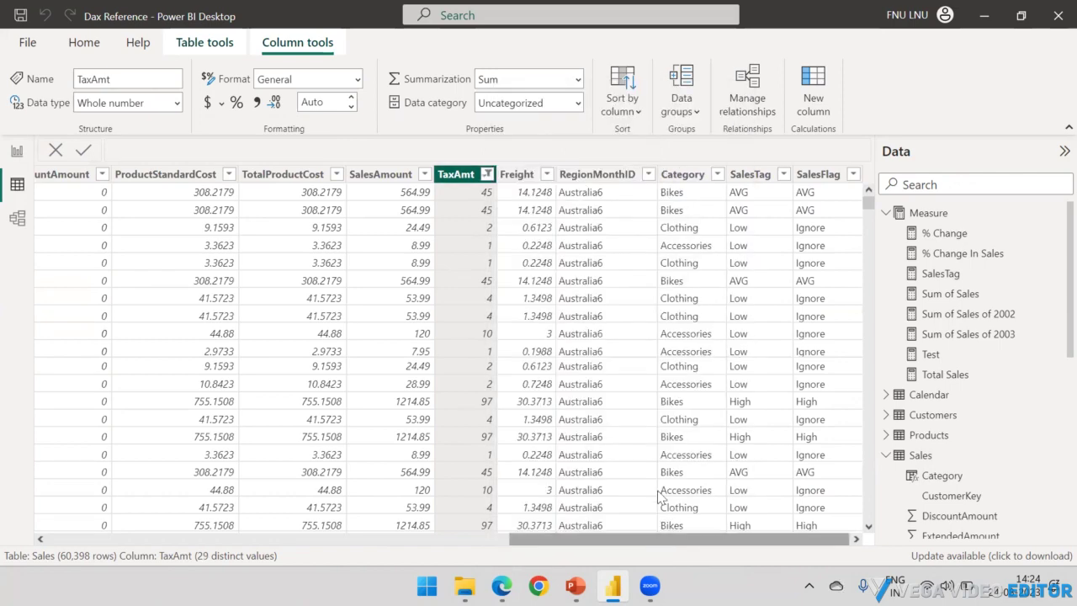
click(487, 174)
mouse_move(533, 200)
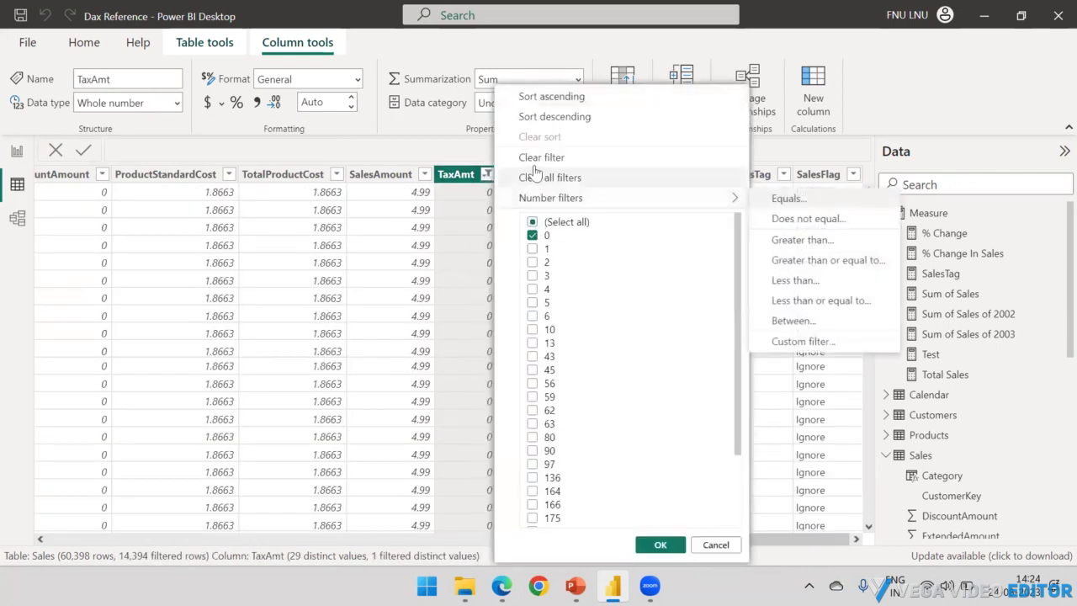
click(535, 165)
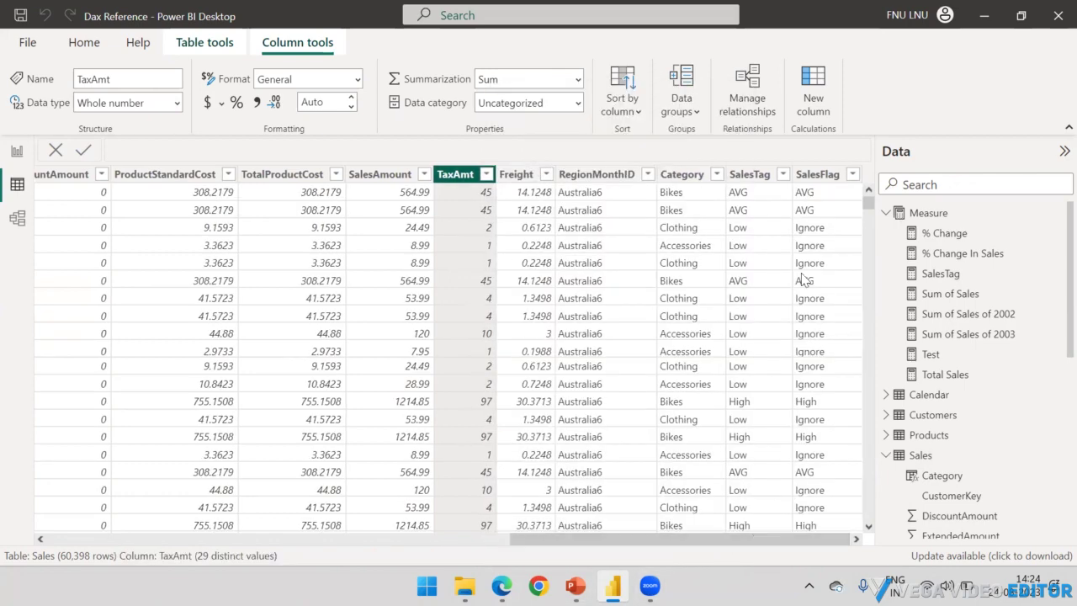
- Add a new calculated column named TestIfError to the Sales table and commit it with an empty formula
click(814, 103)
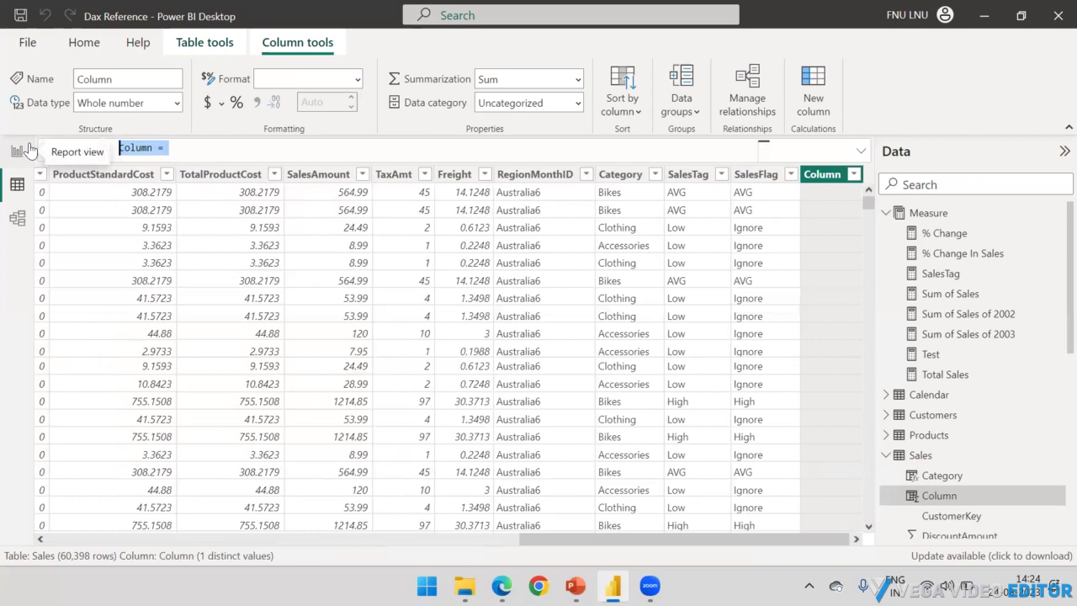
text(Tes)
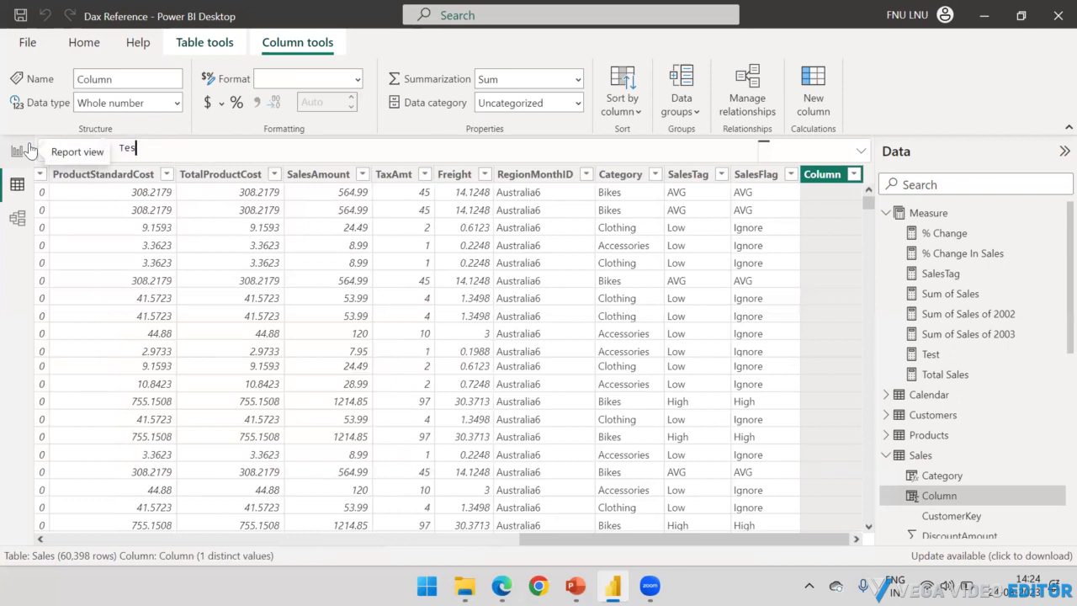
text(tIfError = SalesAmount)
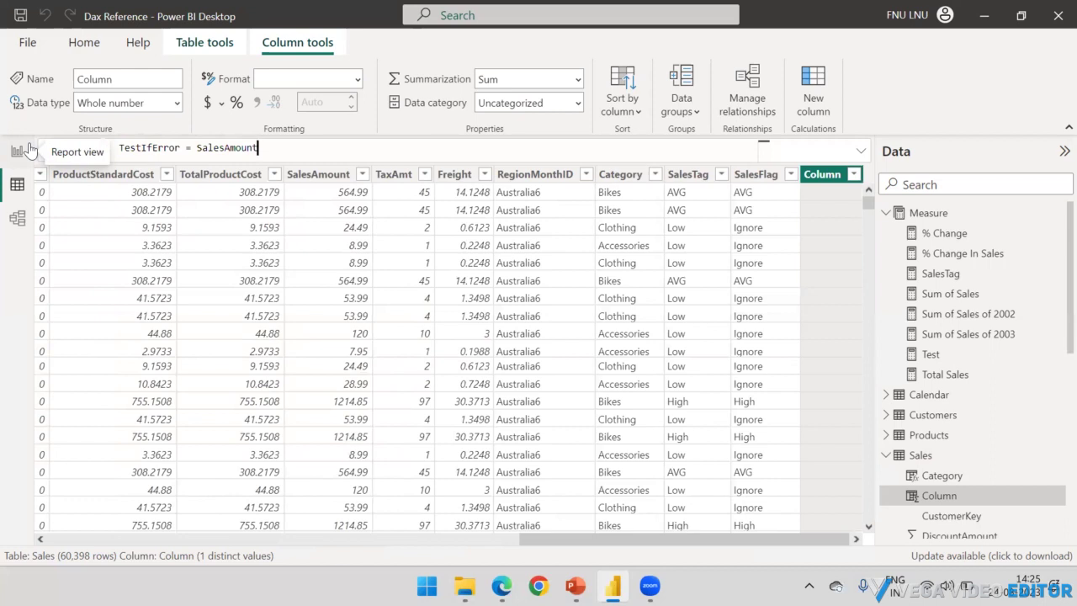
key(BackSpace)
key(BackSpace)
key(BackSpace)
key(BackSpace)
key(BackSpace)
key(BackSpace)
key(BackSpace)
key(BackSpace)
key(Return)
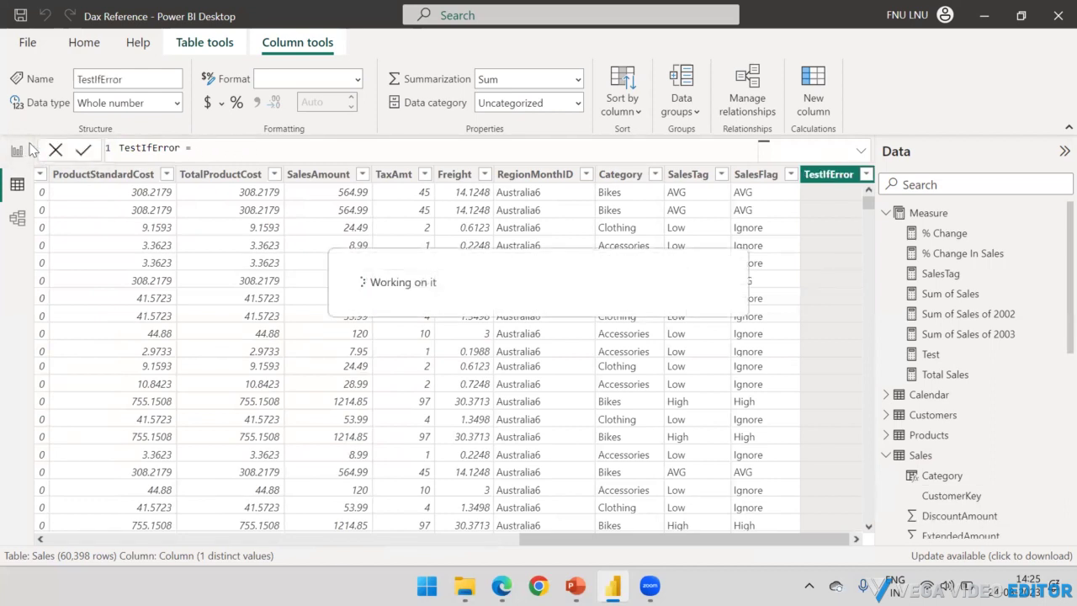
- Define the TestIfError column as Sales[SalesAmount] / Sales[TaxAmt] and commit the formula
click(321, 148)
text(sale)
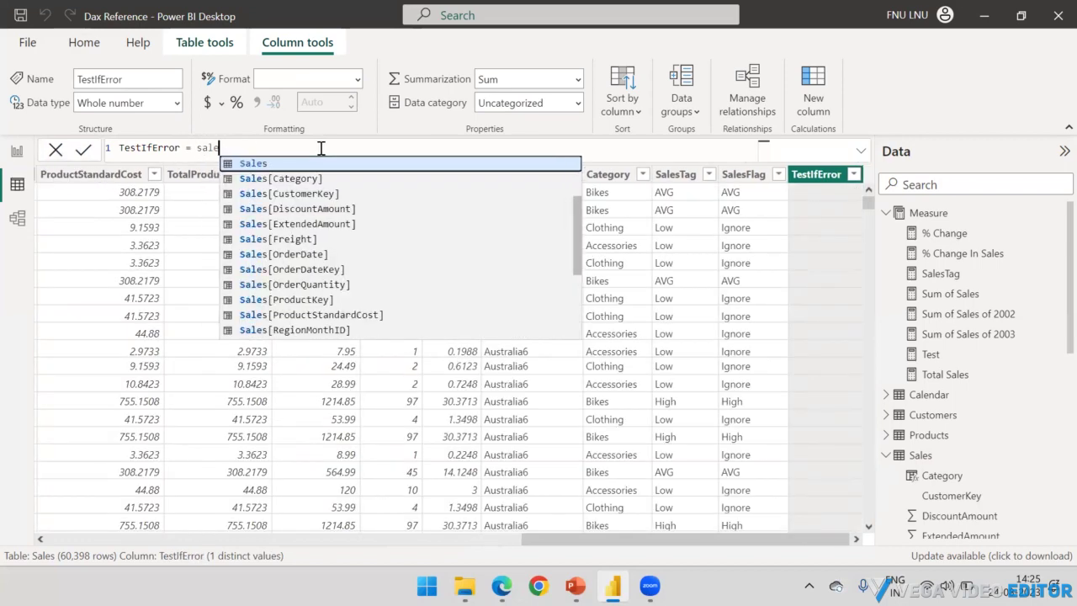
text(s[sal)
key(Tab)
text(/ )
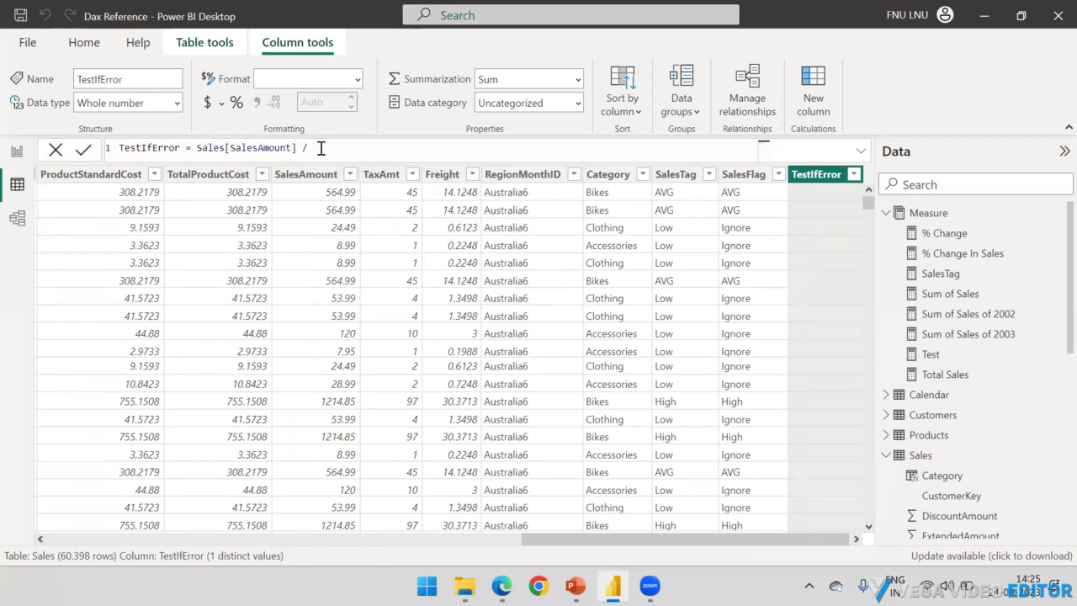
text(Ta)
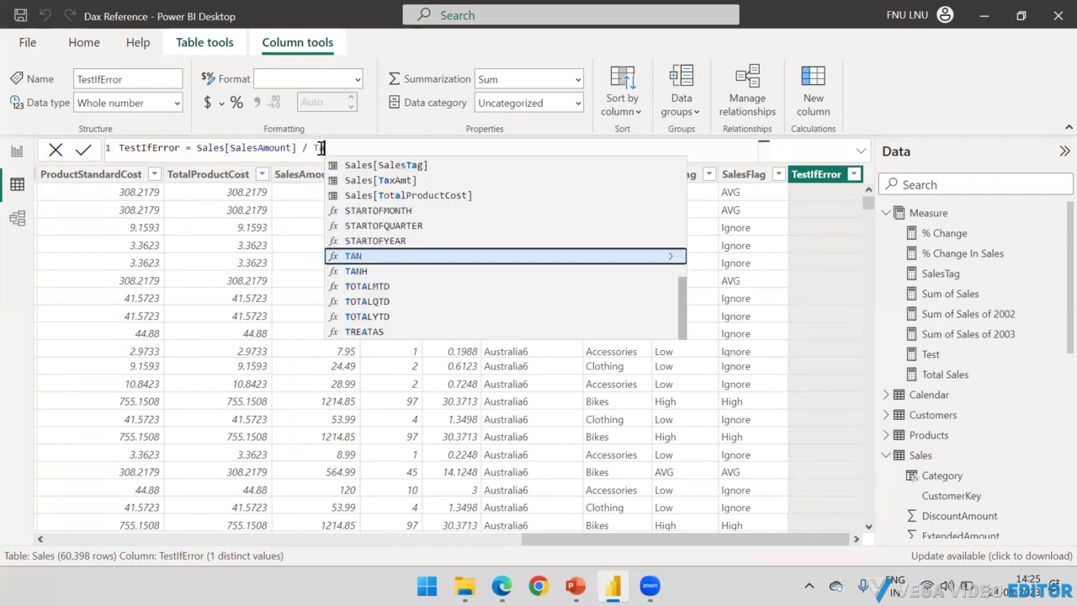
text(x)
key(Tab)
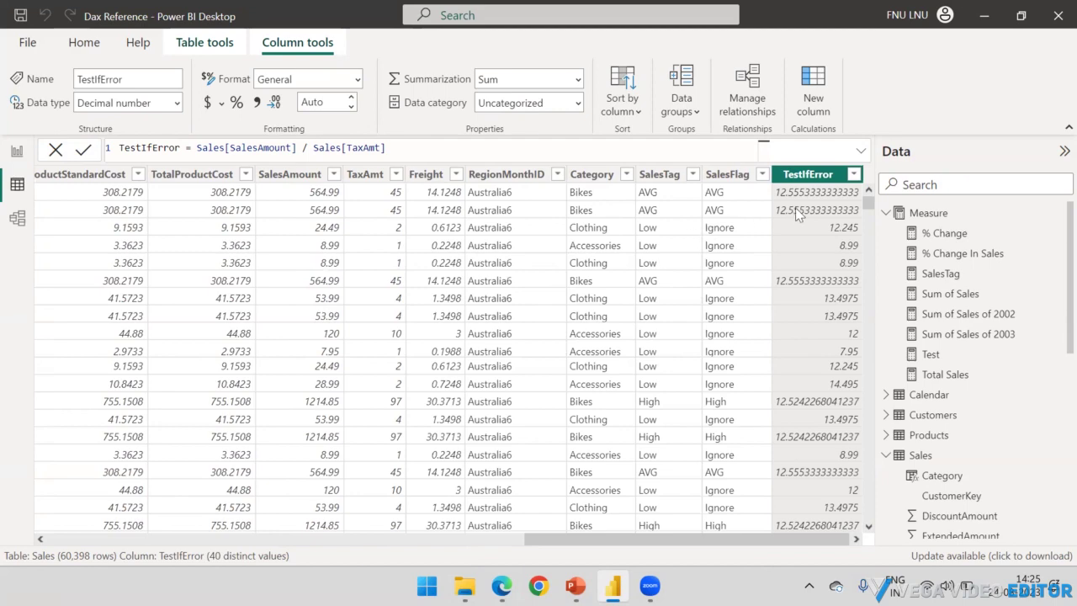
- Examine the TestIfError column's rows and its distinct values for divisions by a zero TaxAmt
scroll(791, 239, down, 8)
scroll(791, 279, down, 1)
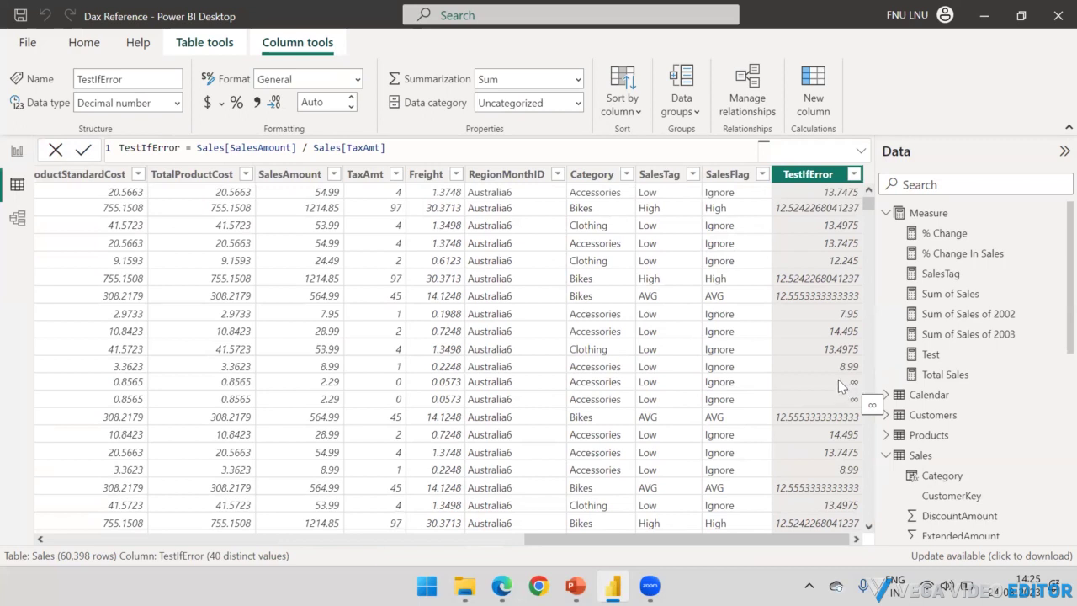
scroll(830, 368, down, 2)
scroll(821, 334, down, 15)
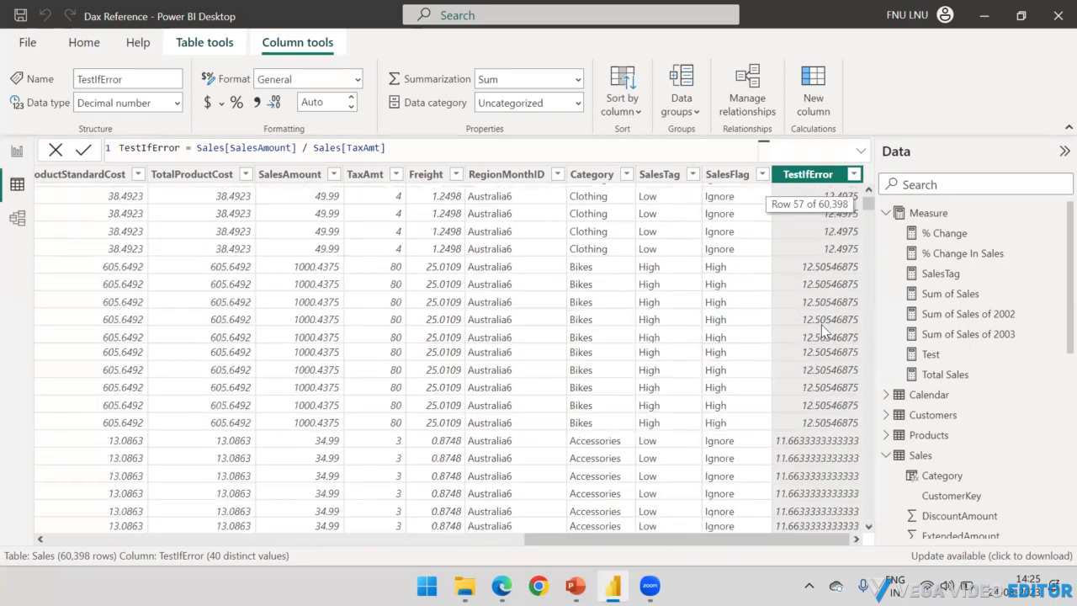
click(854, 174)
scroll(877, 241, down, 6)
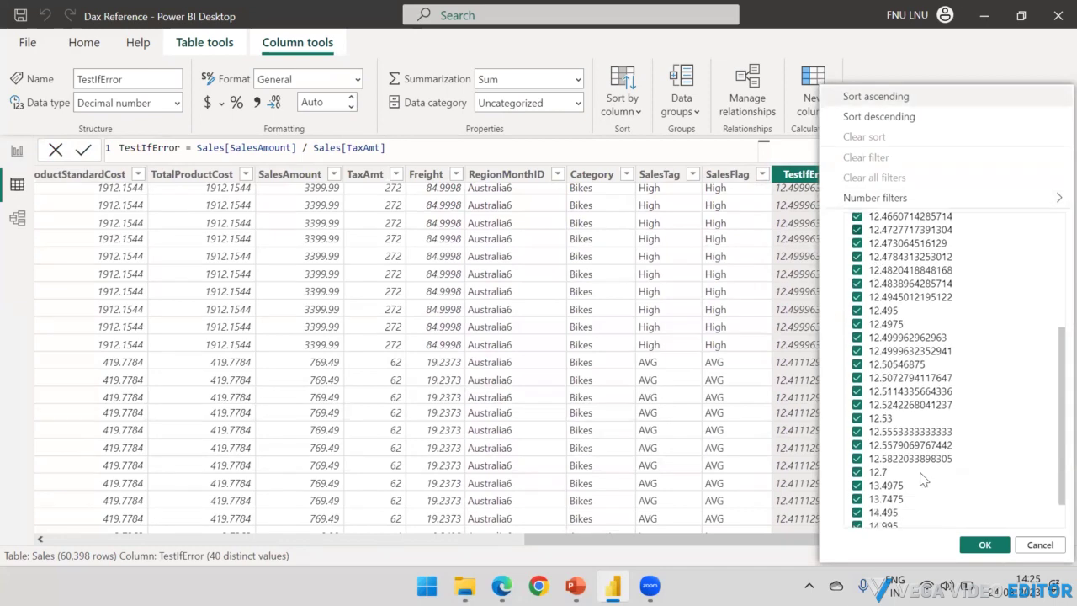
click(1040, 545)
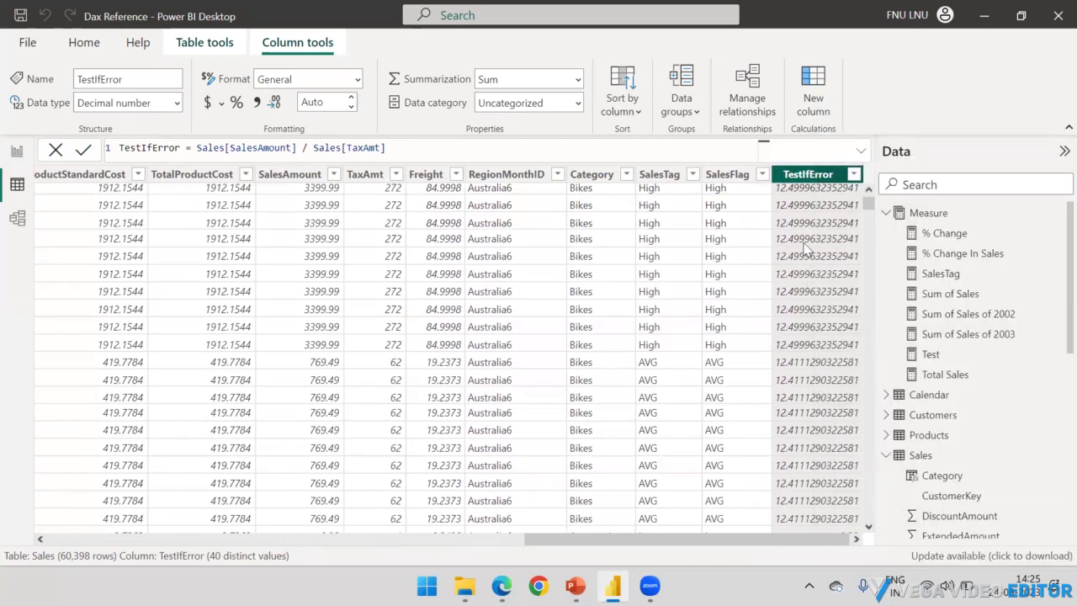
scroll(803, 227, up, 10)
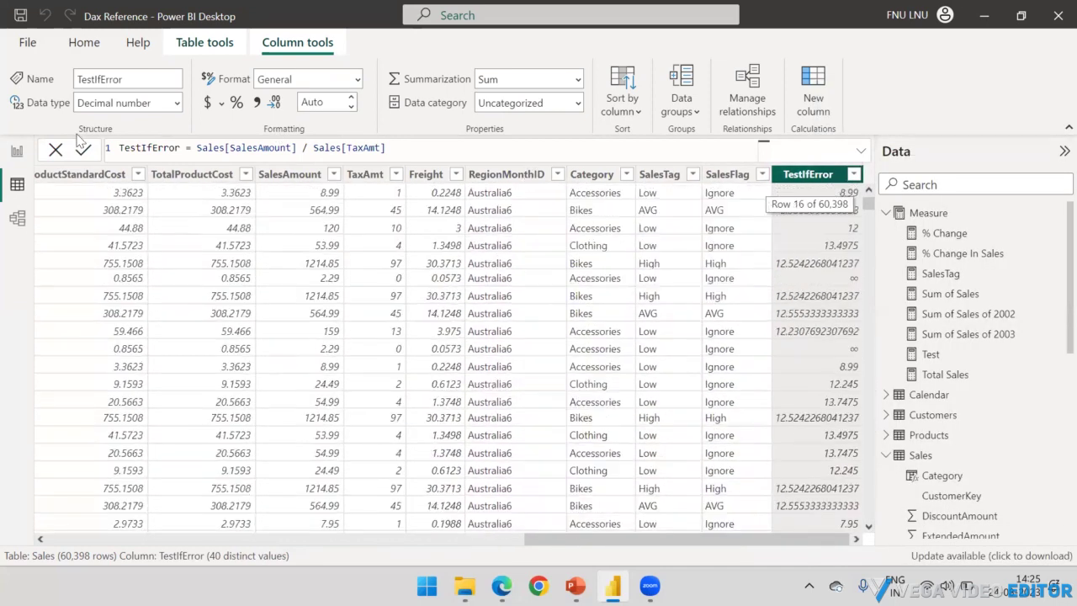
- Return to the report view and convert the Occupation and Category table visual into a card visual
click(11, 157)
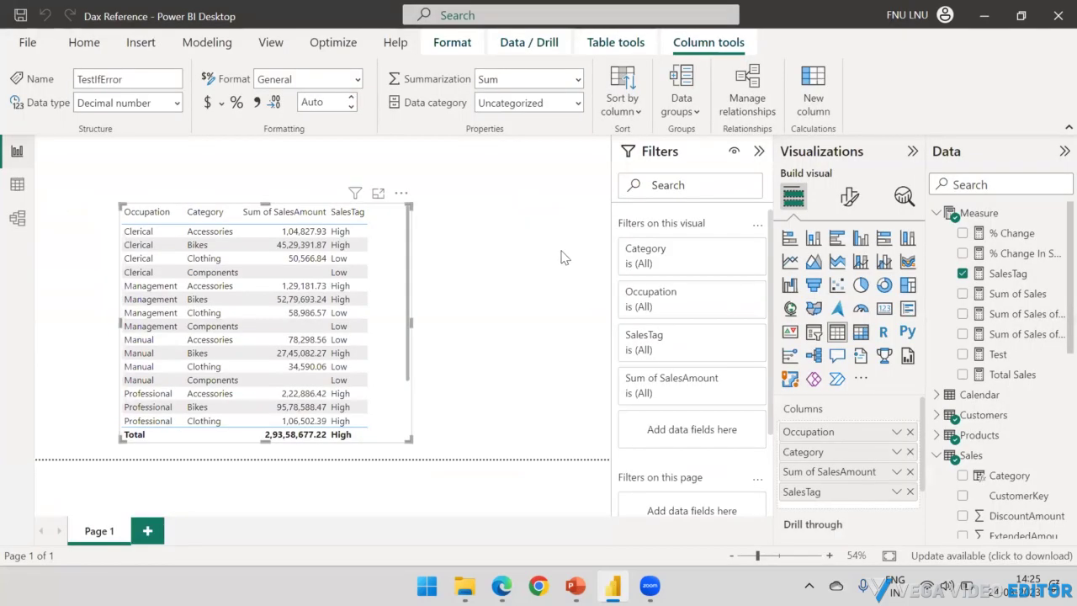
click(883, 311)
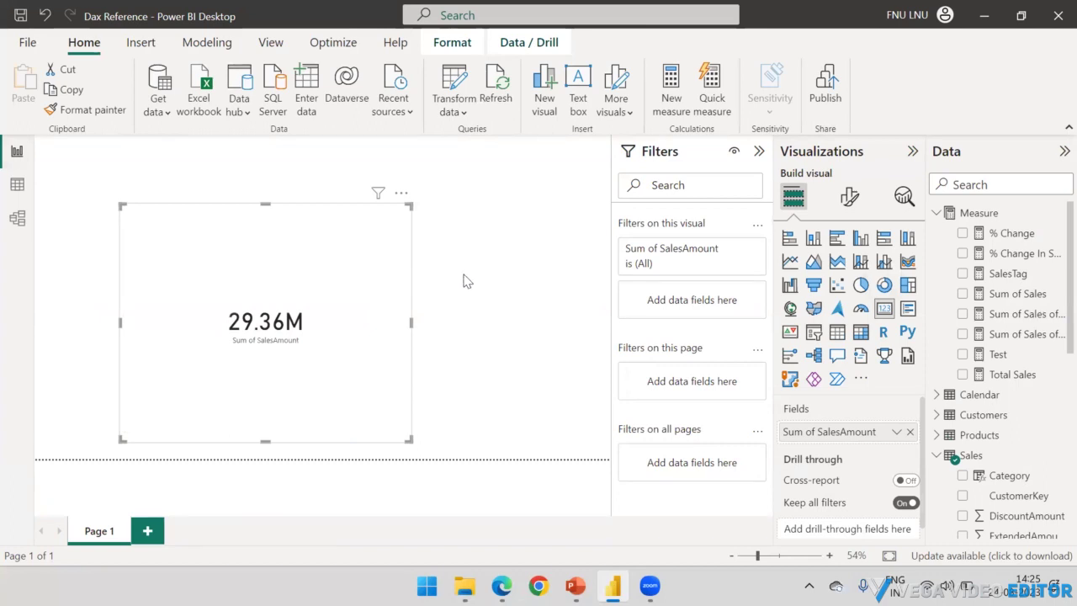
- Undo the conversion to a card so the Occupation and Category table visual is restored, and deselect it
key(Delete)
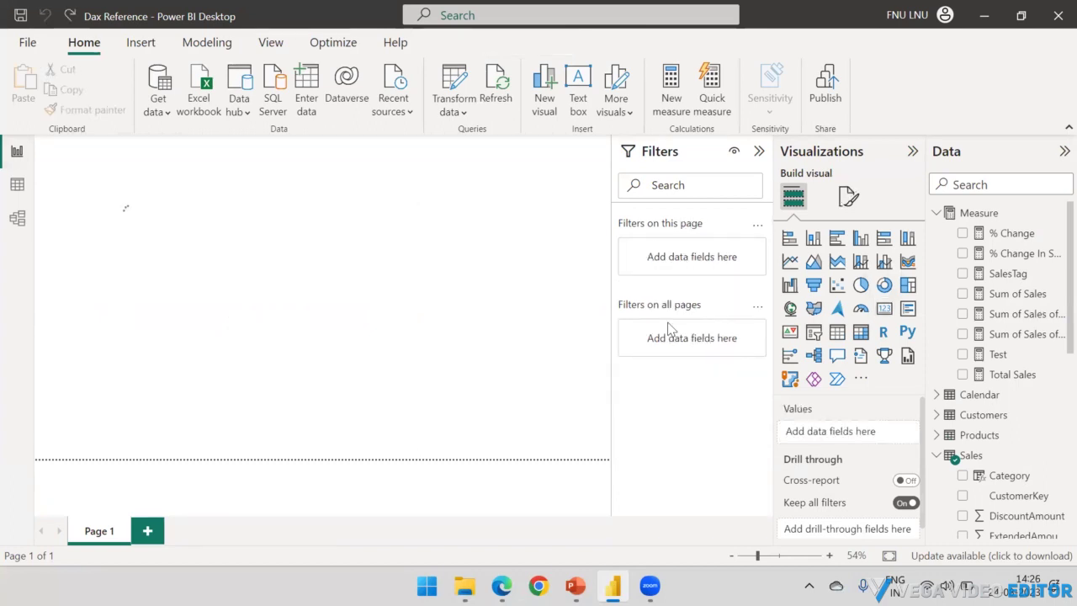
key(ctrl+z)
key(ctrl+z)
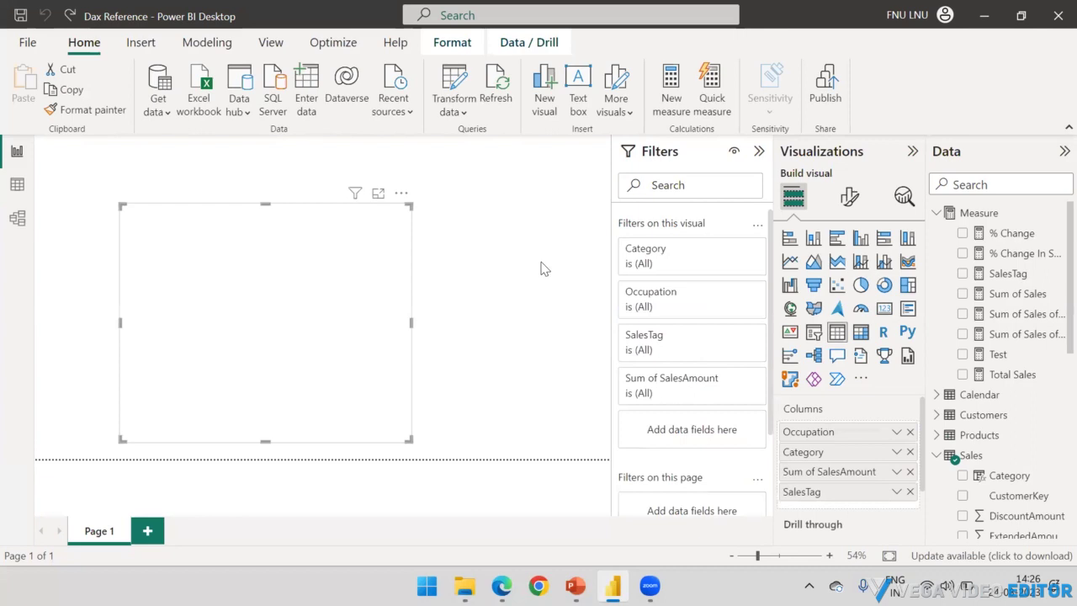
click(541, 268)
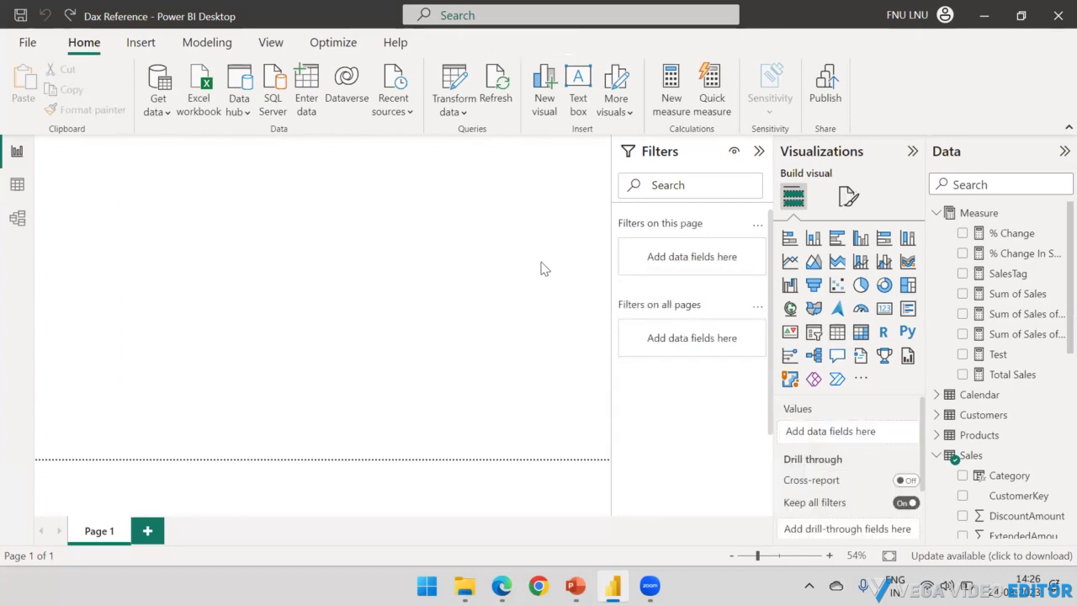
- Add a new card visual beside the table and fill it with the Test measure
click(886, 310)
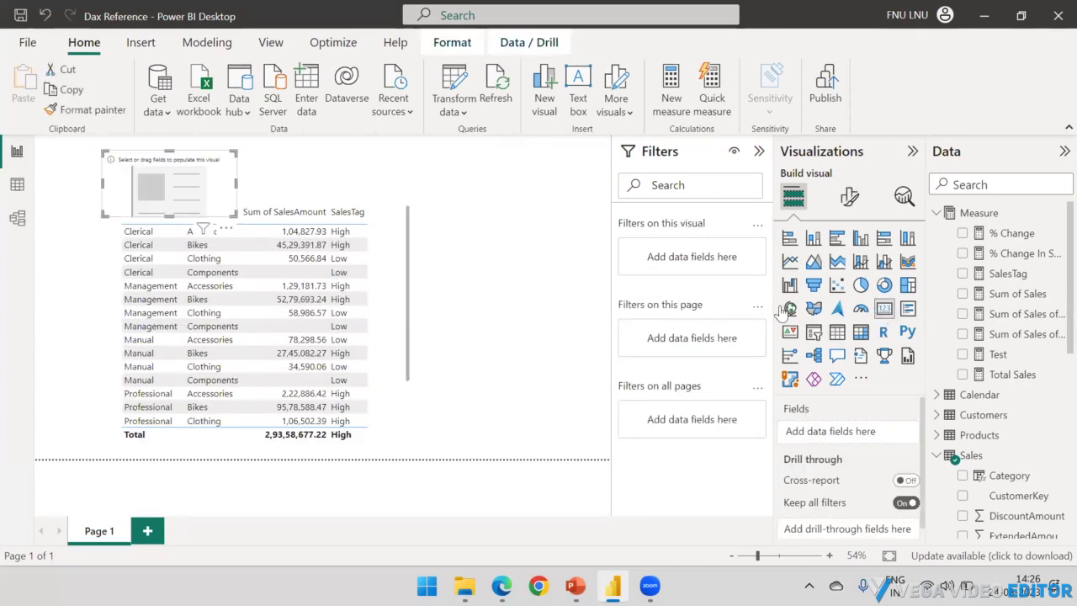
drag(208, 158, 545, 255)
drag(998, 355, 521, 288)
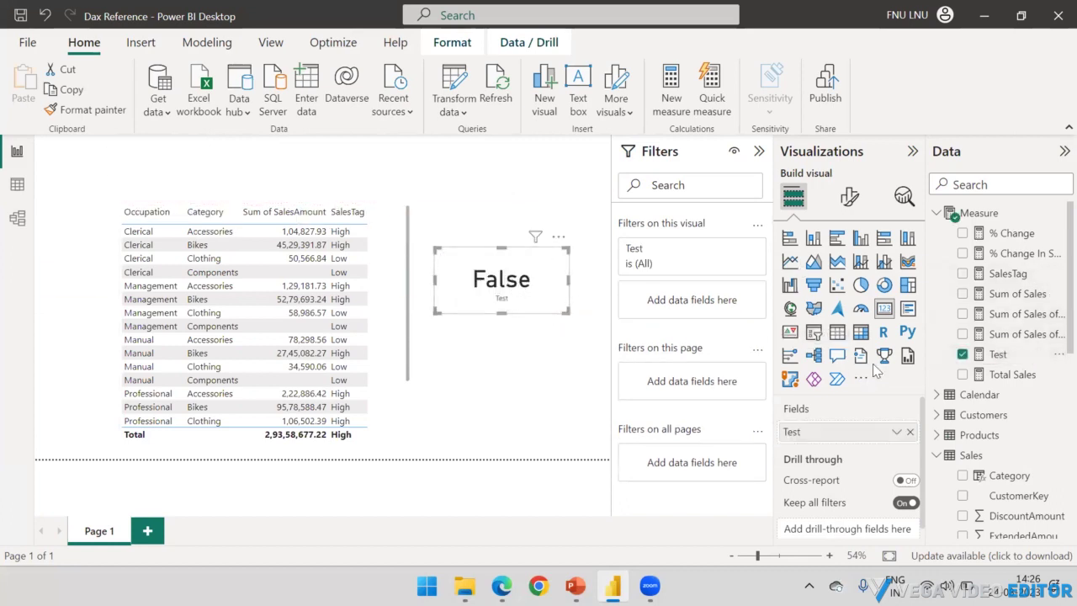
- Replace the Test measure's return expression with a/0 and commit the formula
click(984, 353)
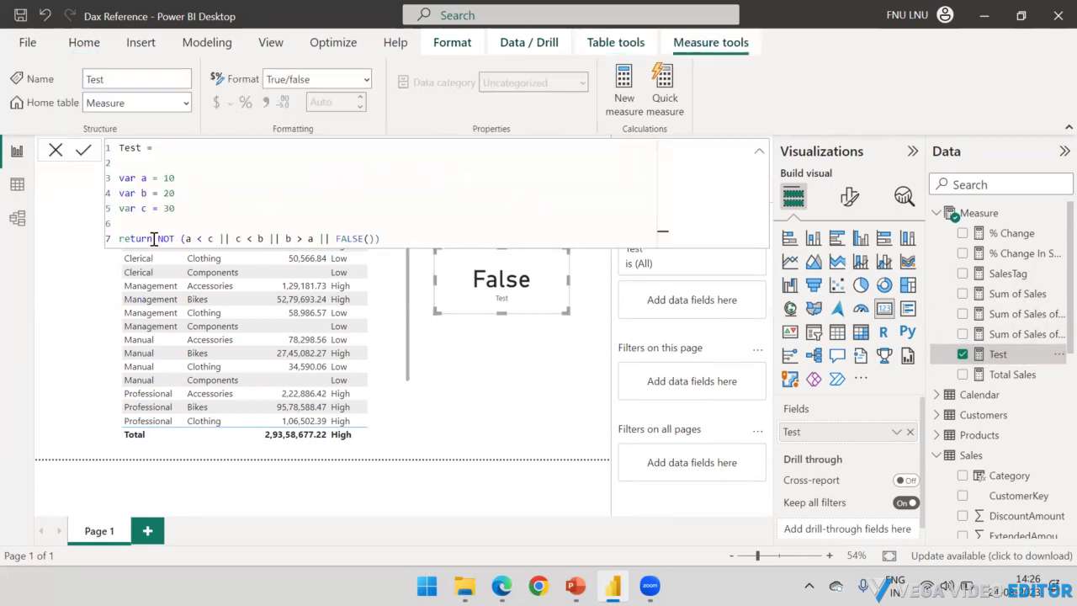
drag(158, 239, 468, 238)
key(BackSpace)
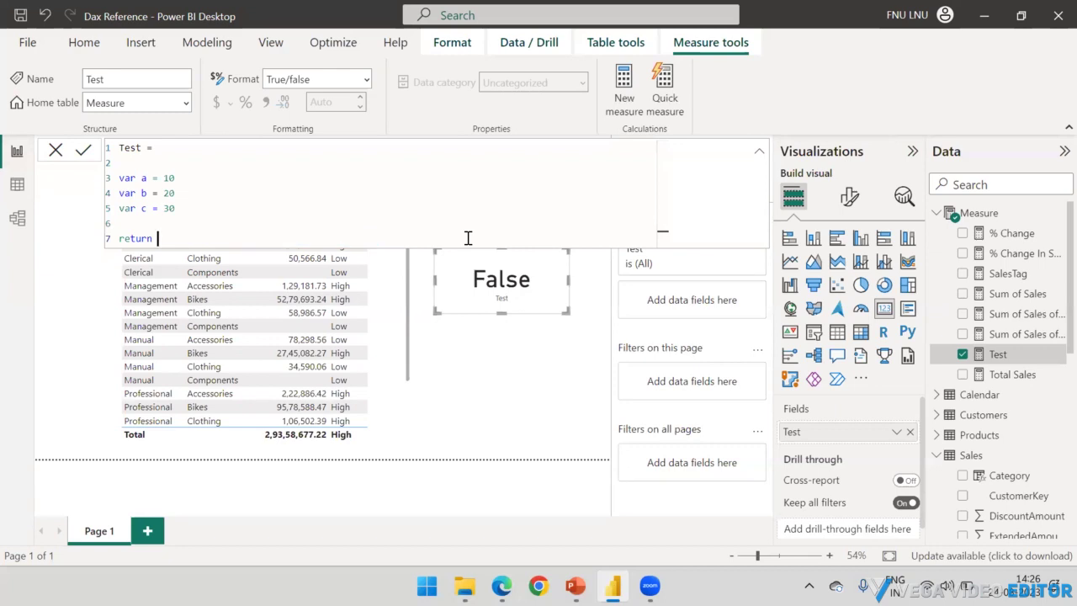
text(a/0)
key(Return)
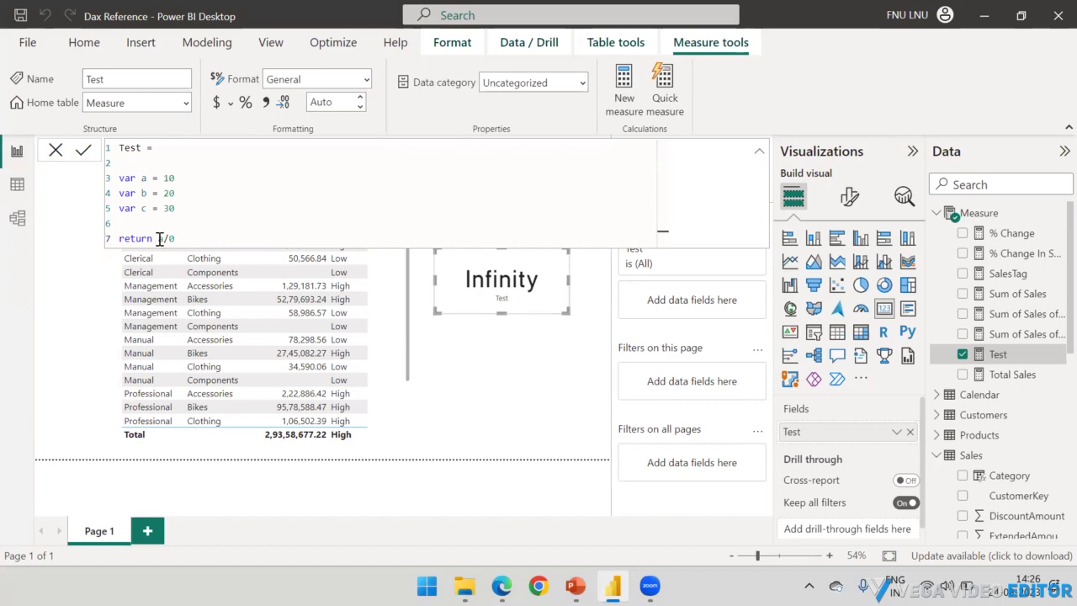
- Wrap the Test measure's division as IFERROR(a/0, a) and commit the formula
drag(158, 239, 176, 239)
click(158, 238)
text(If)
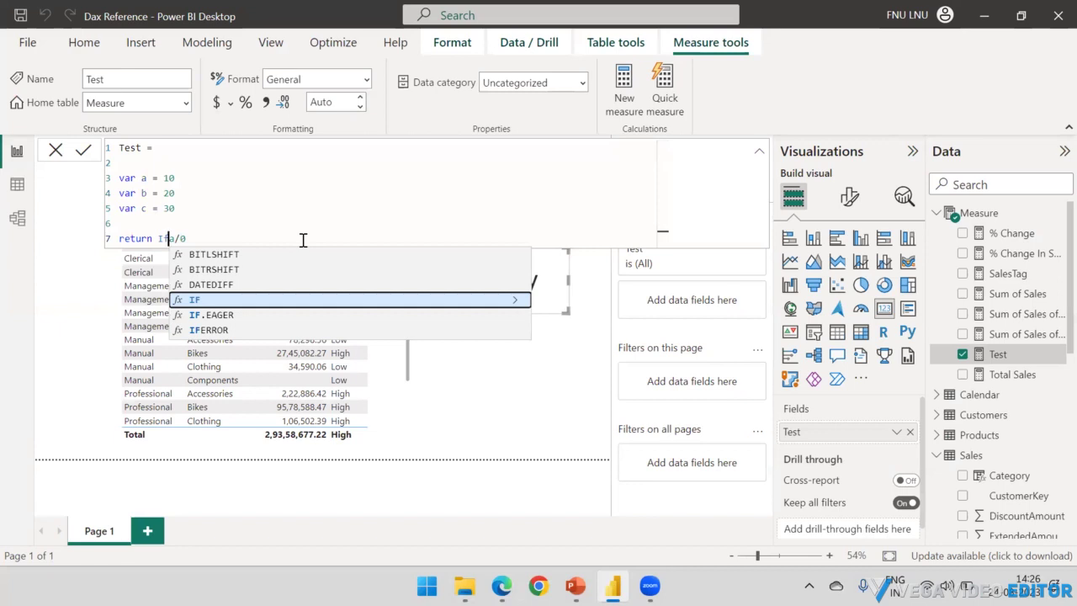
text(e)
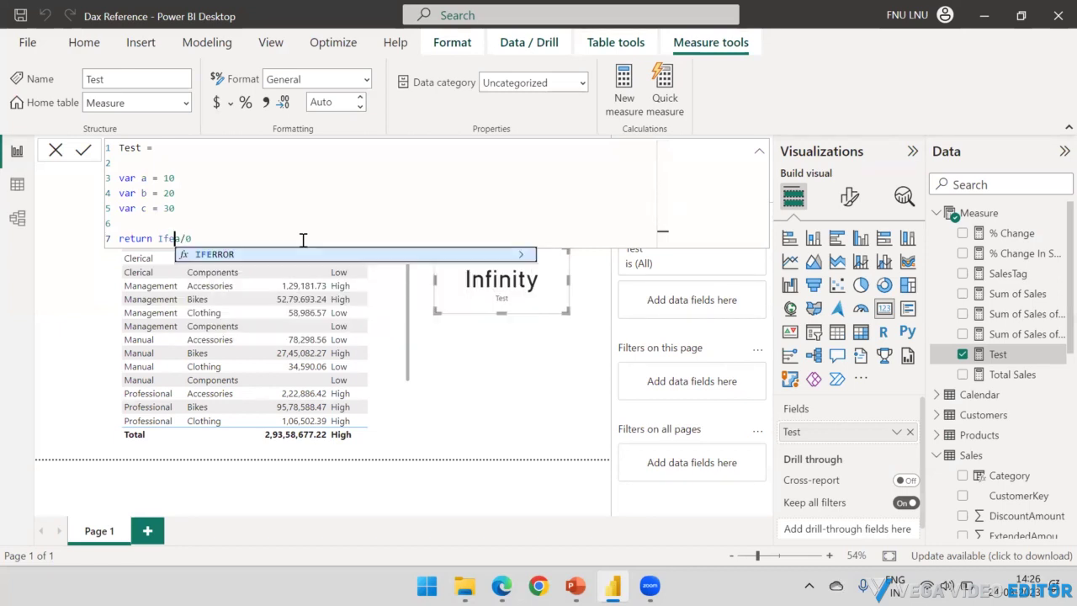
key(Tab)
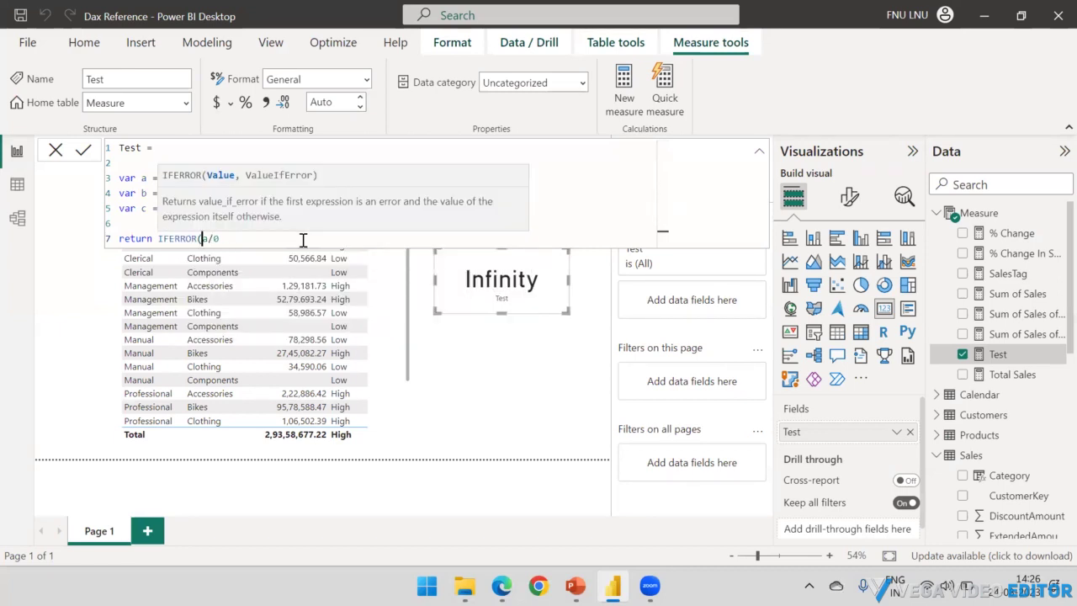
key(End)
text(, a))
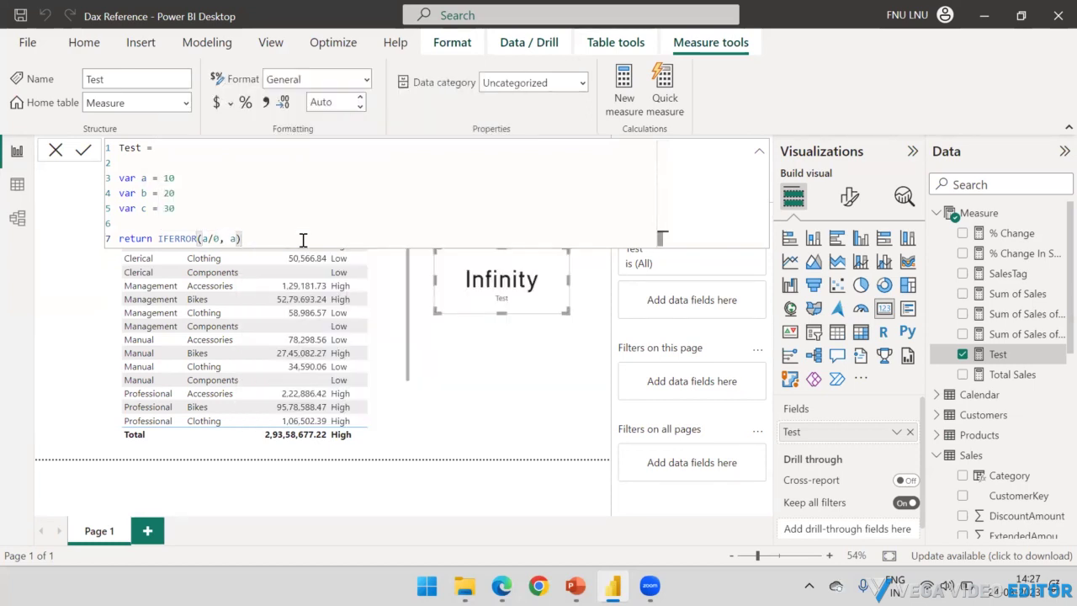
key(Return)
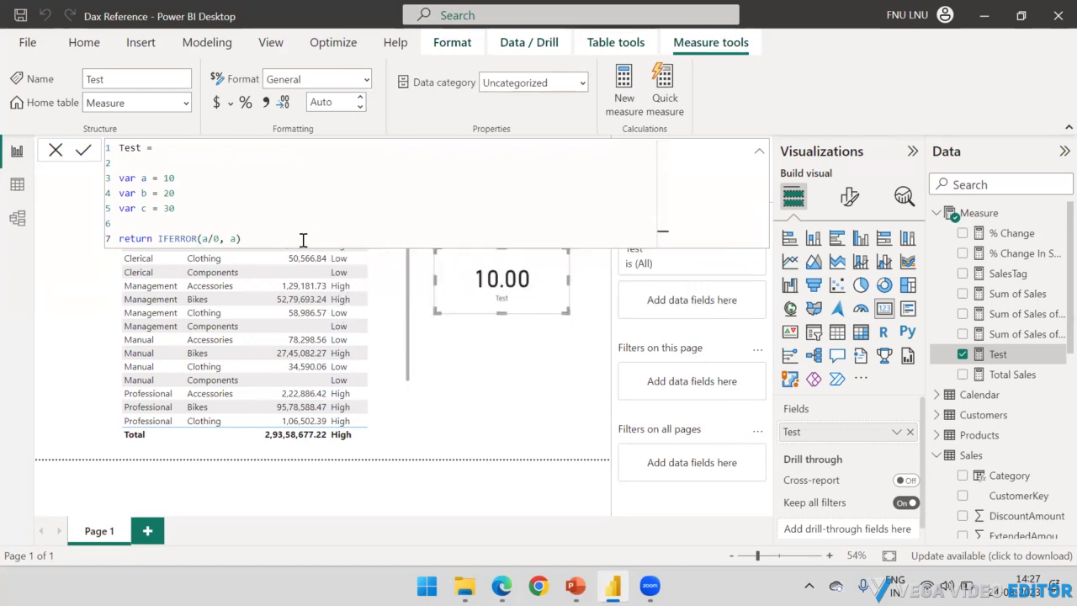
- Highlight the a/0 argument in the Test measure's IFERROR formula and re-enter a as the fallback value
drag(203, 239, 220, 239)
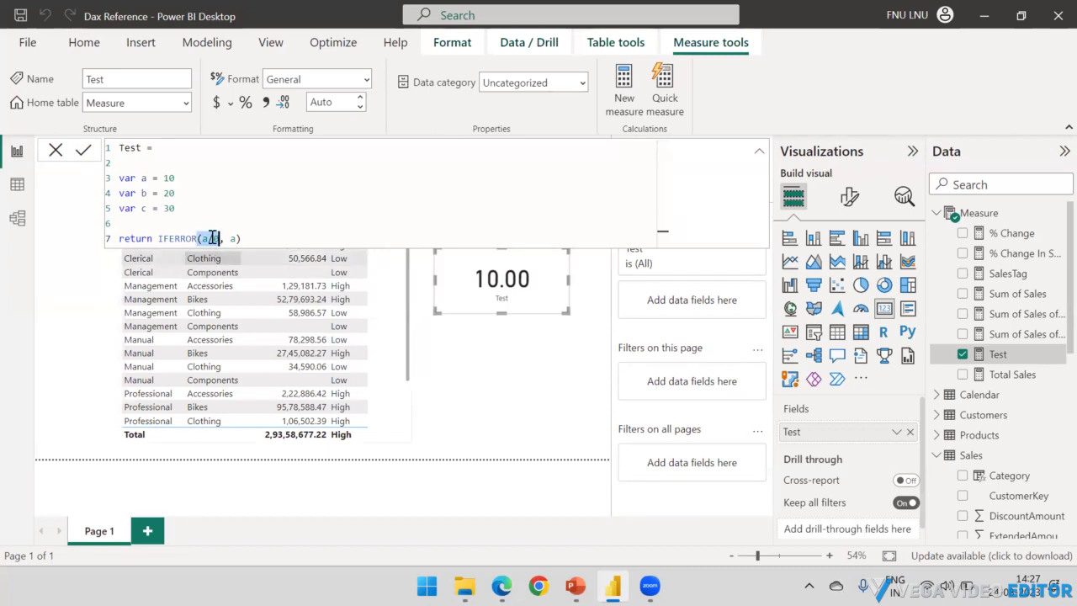
drag(202, 239, 220, 238)
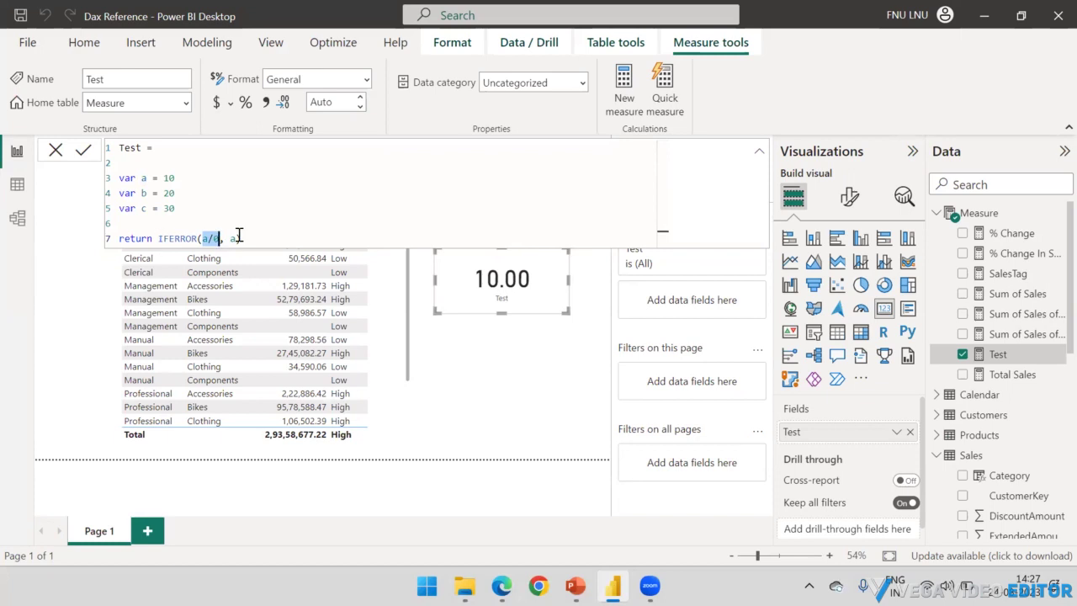
double_click(233, 238)
key(BackSpace)
text(a)
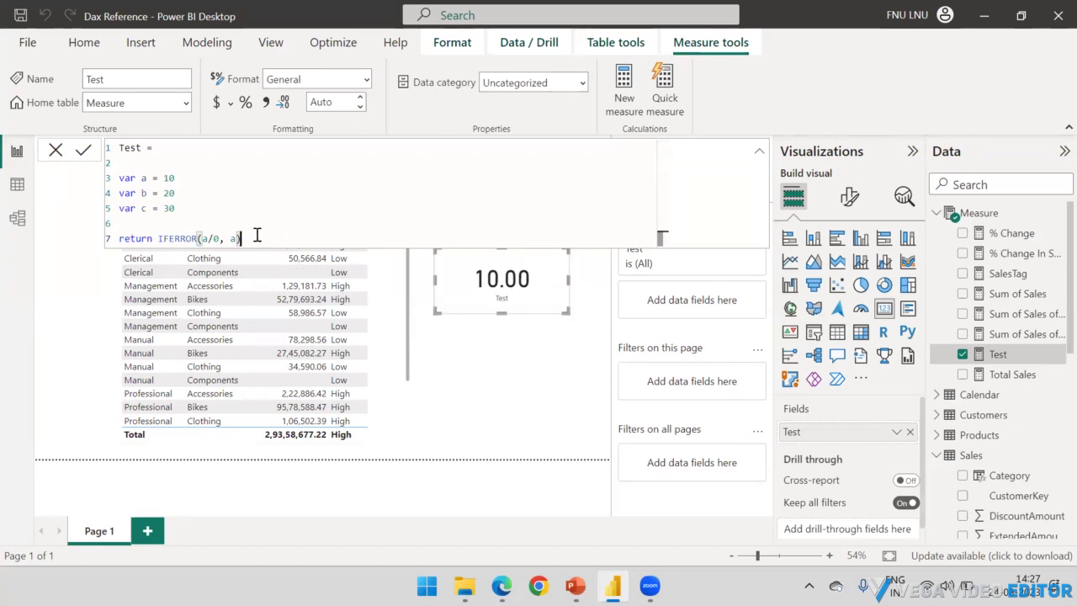
- Delete the TestIfError column from the Sales table in the data view
click(17, 187)
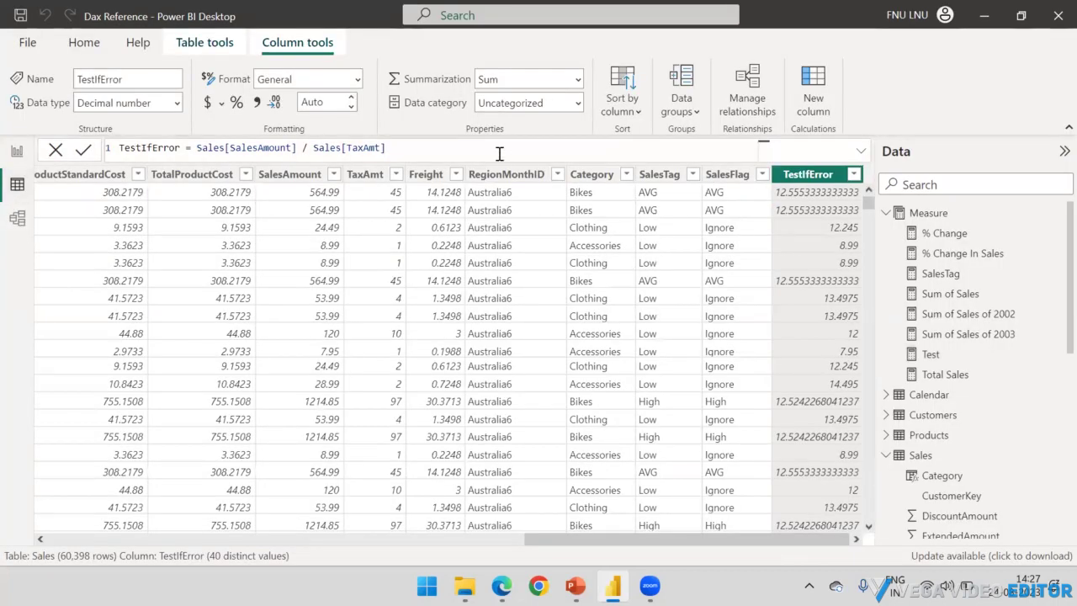
drag(395, 147, 115, 148)
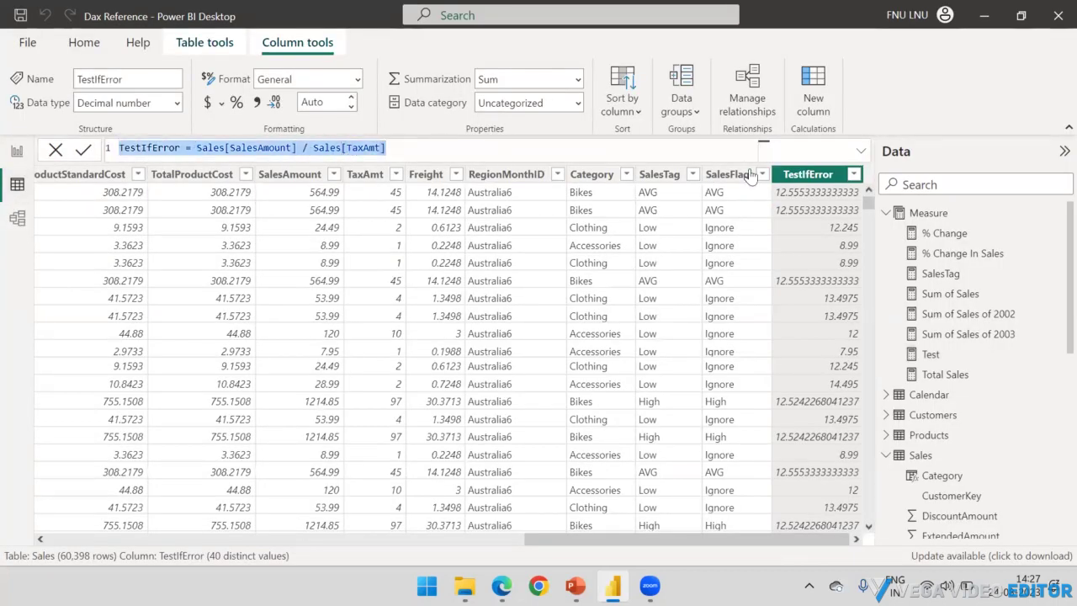
right_click(820, 181)
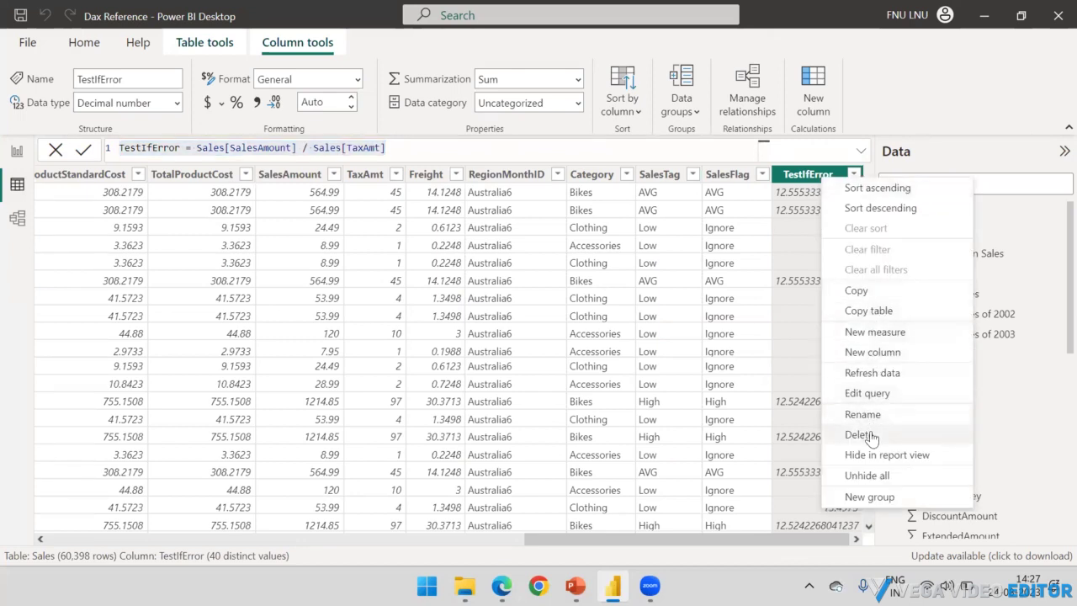
click(697, 398)
click(634, 319)
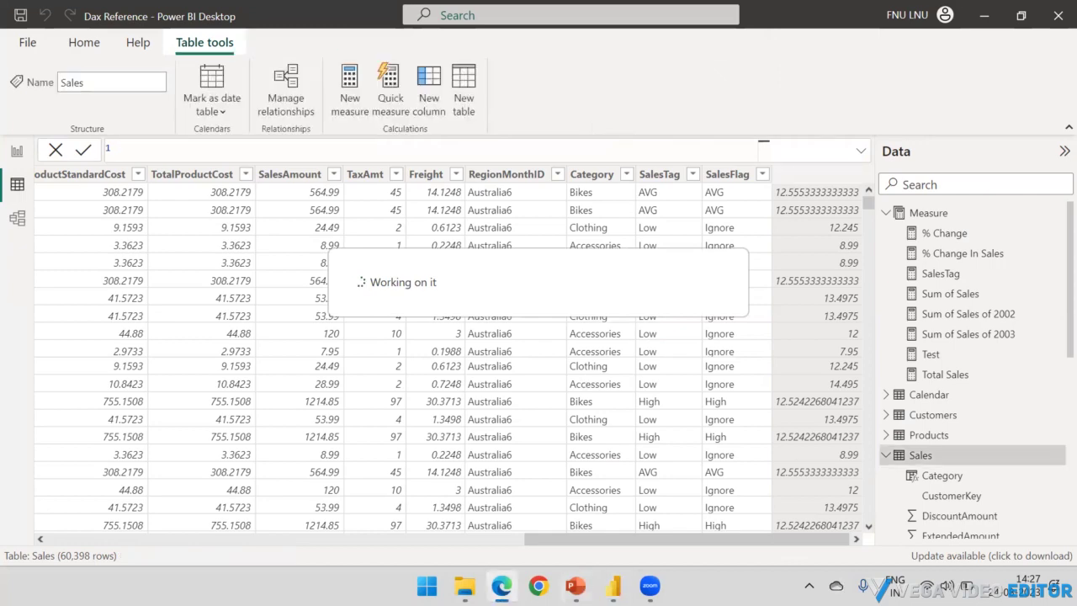
- Switch to PowerPoint and review the Logical Functions and DATE and TIME Functions slides
key(alt+Tab)
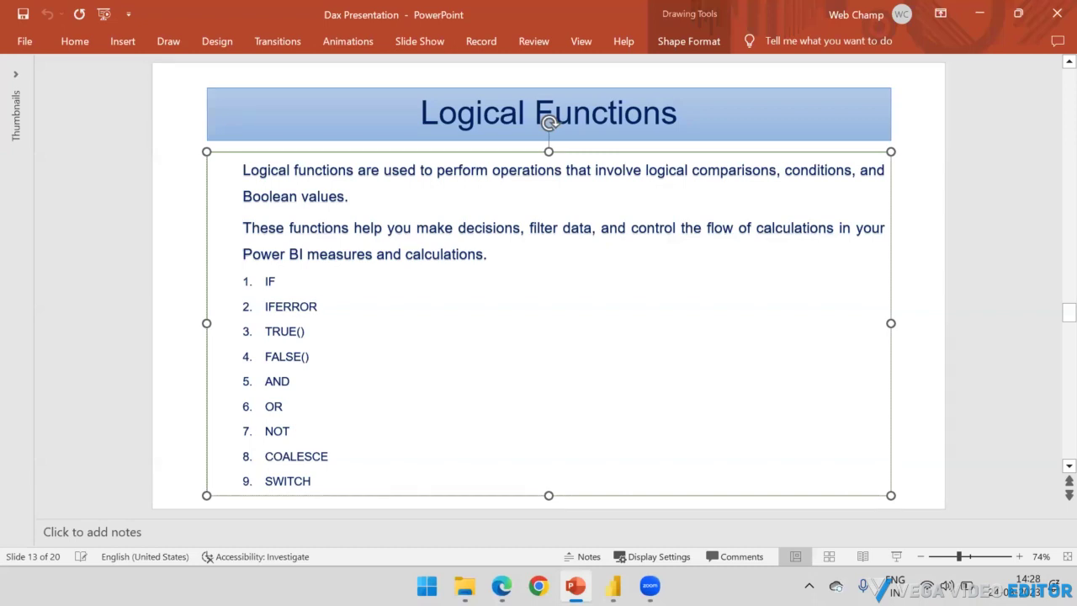
click(908, 271)
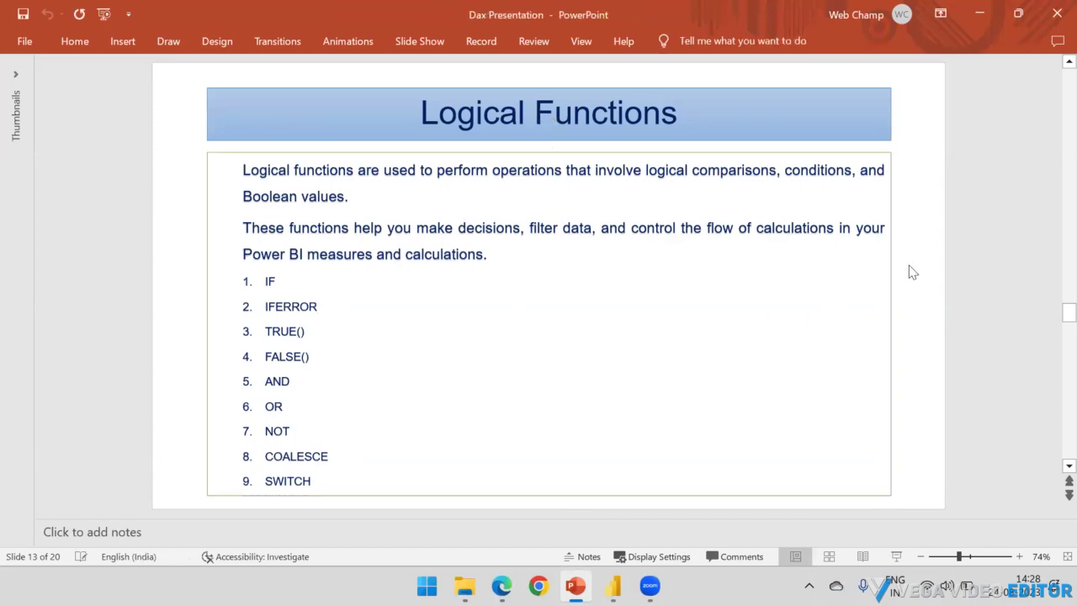
scroll(589, 267, down, 1)
scroll(551, 273, up, 3)
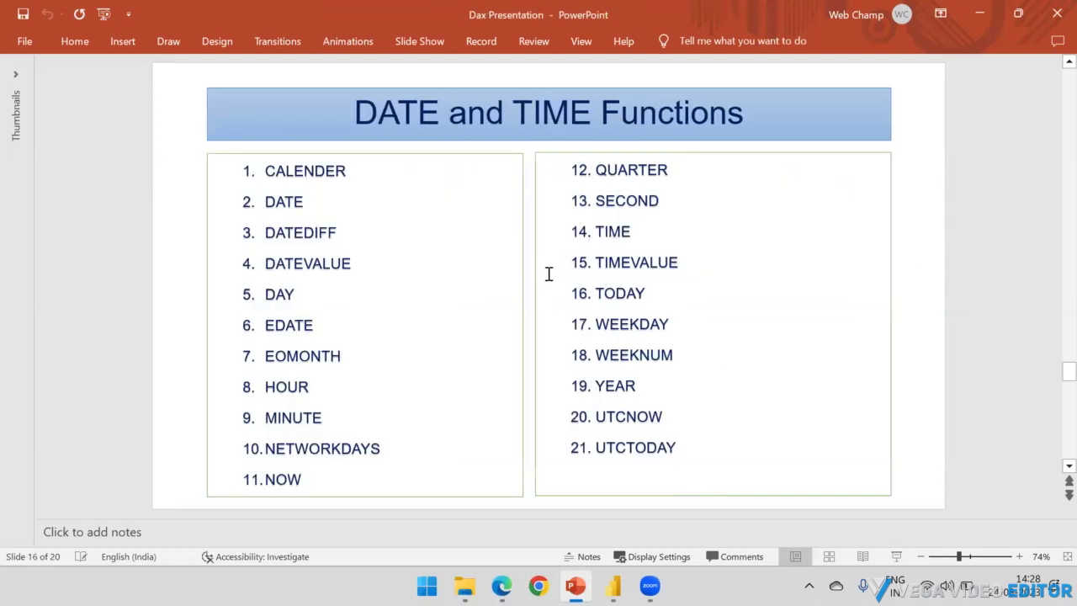
scroll(547, 271, down, 2)
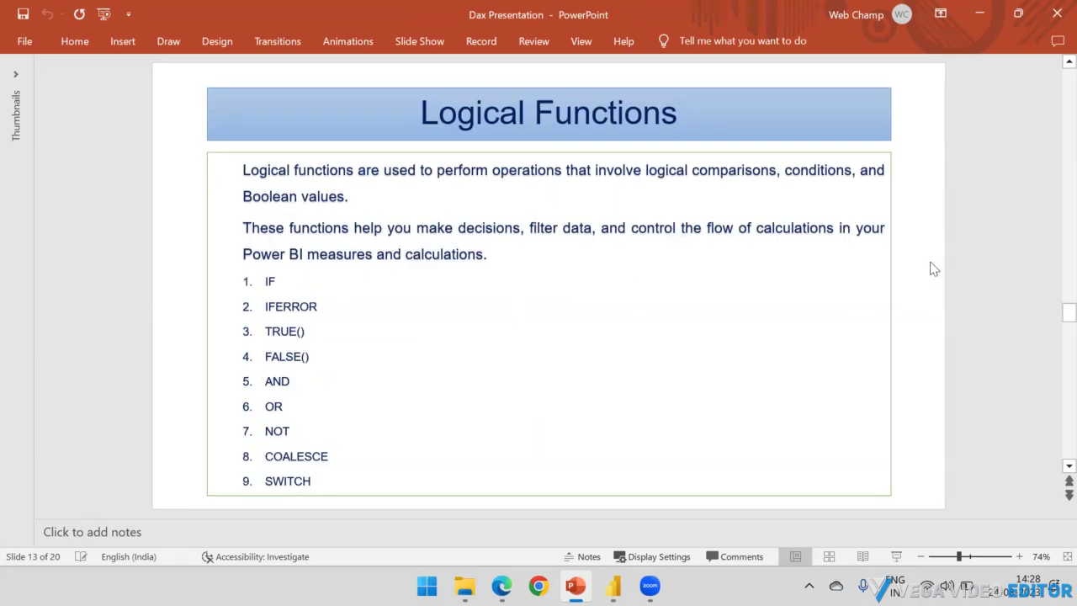
- Switch back to Power BI, display the Calendar table with its Date column selected, and collapse the Measure and Sales tables
click(613, 587)
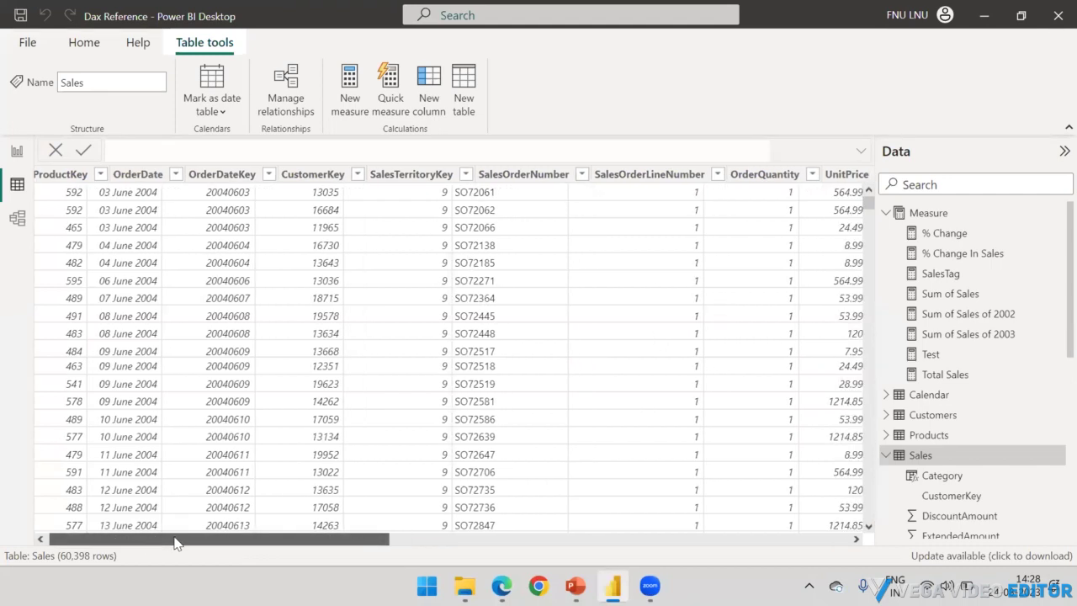
click(149, 176)
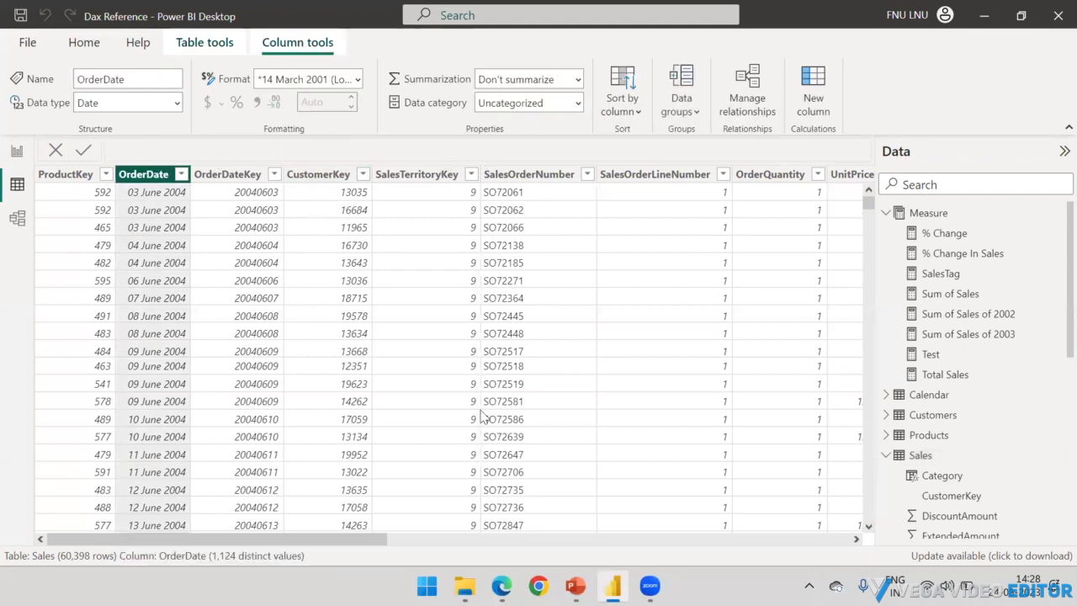
click(919, 398)
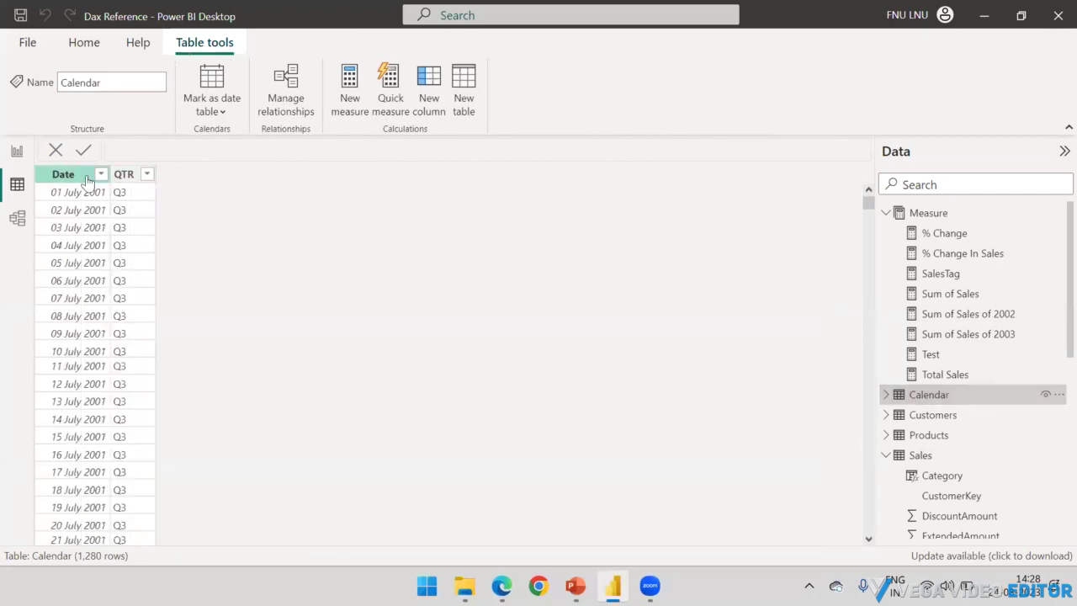
click(91, 174)
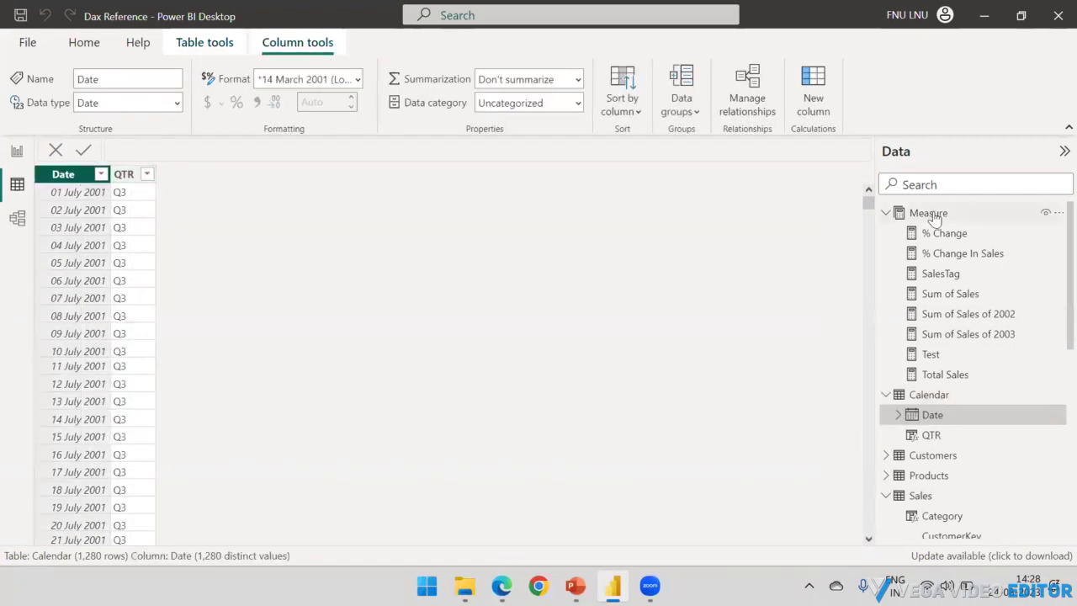
click(886, 212)
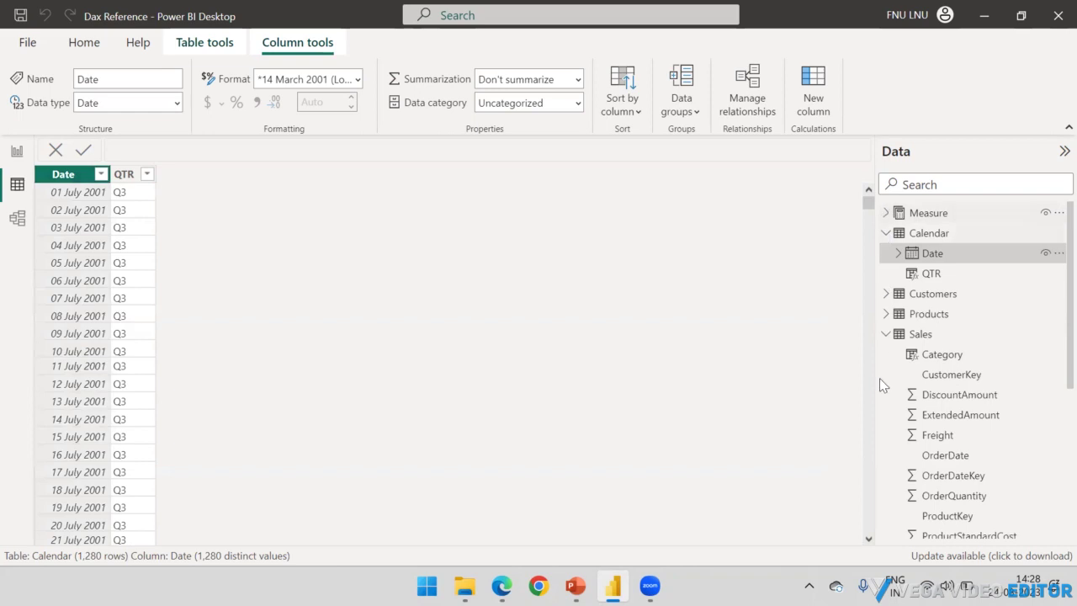
click(887, 335)
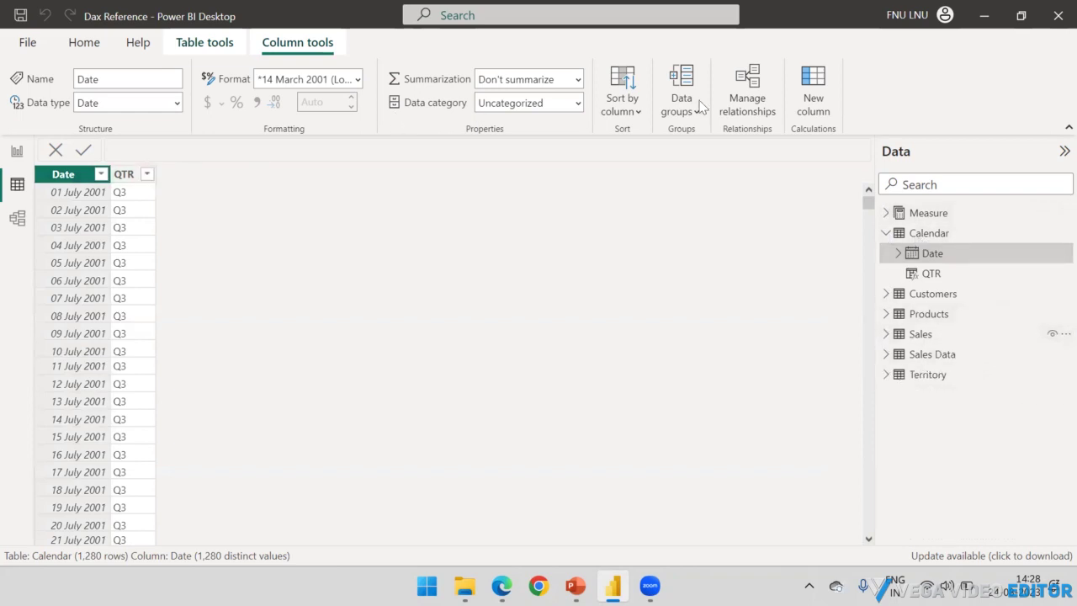
- Add a new calculated column named WeekDay to the Calendar table and commit it with an empty formula
click(814, 102)
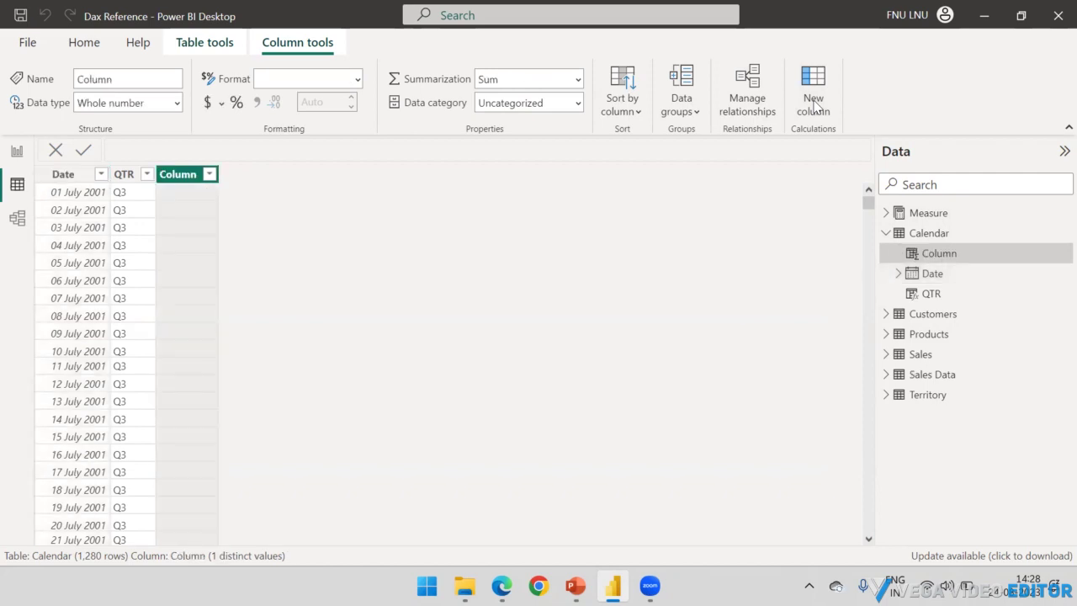
drag(198, 142, 119, 148)
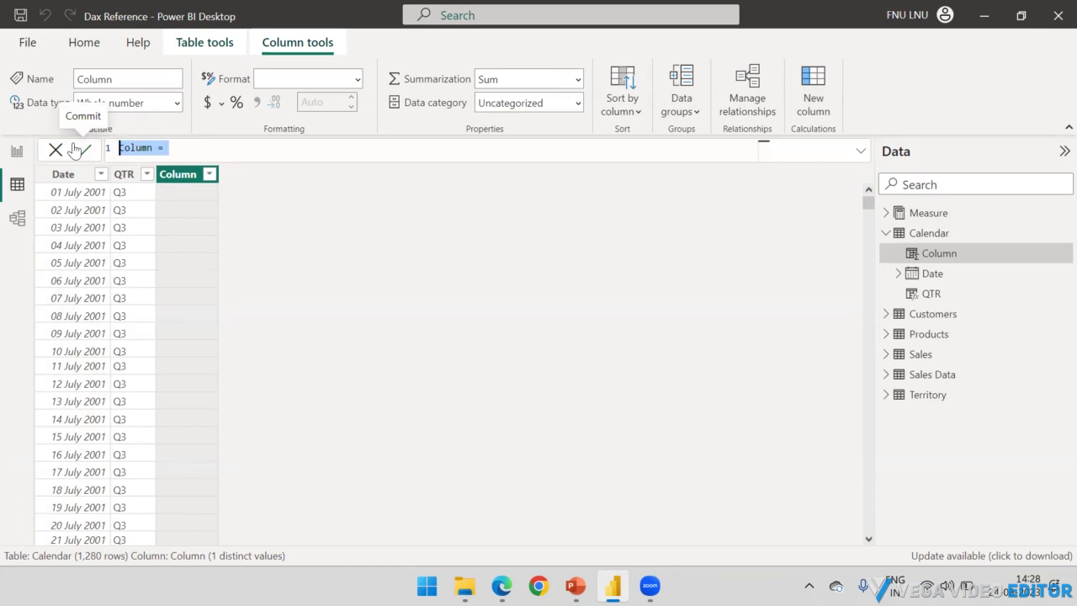
key(BackSpace)
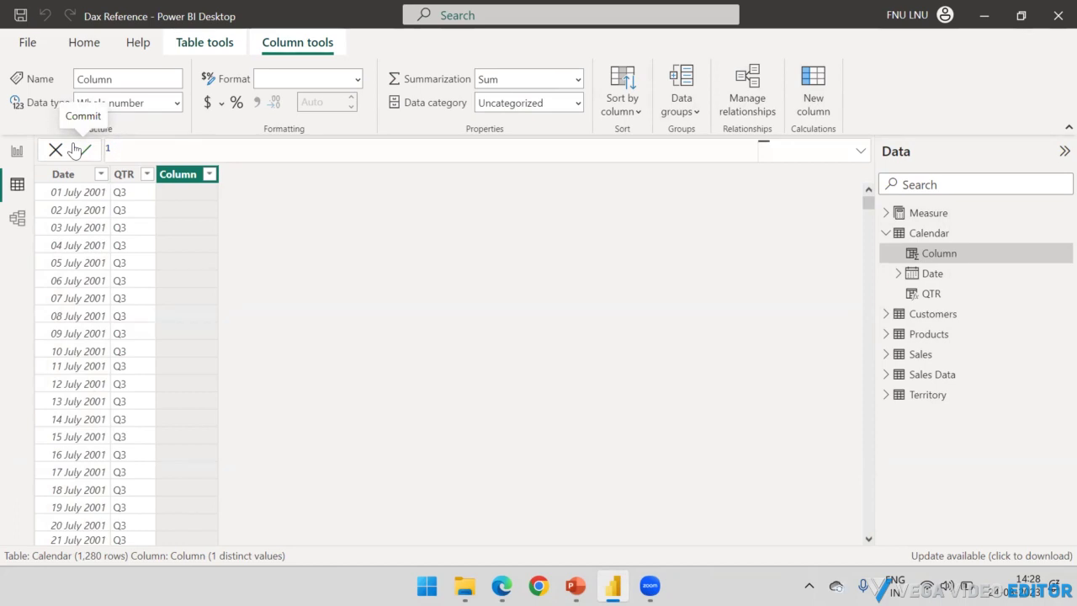
text(WeekDay = We)
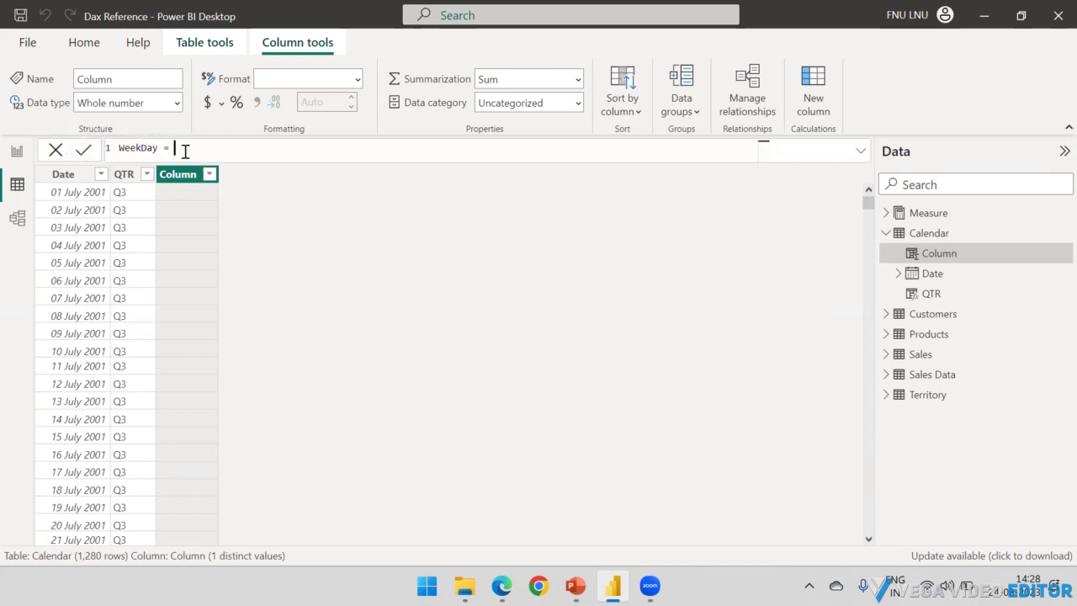
key(BackSpace)
key(BackSpace)
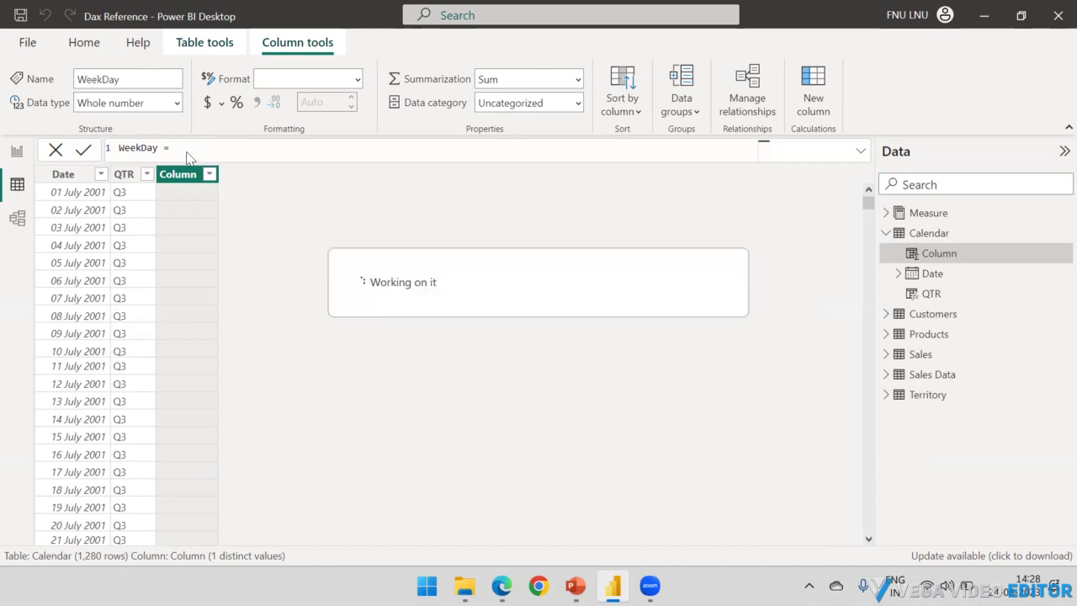
- Set the WeekDay column's formula to WEEKDAY('Calendar'[Date]) and check its distinct values in the column's filter list
text(Wee)
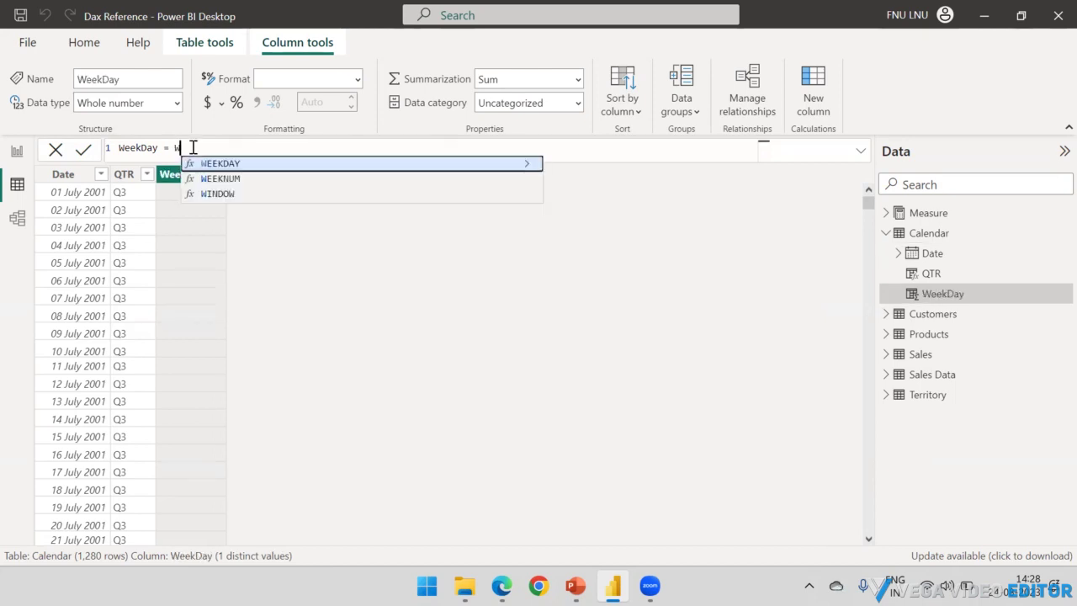
key(Tab)
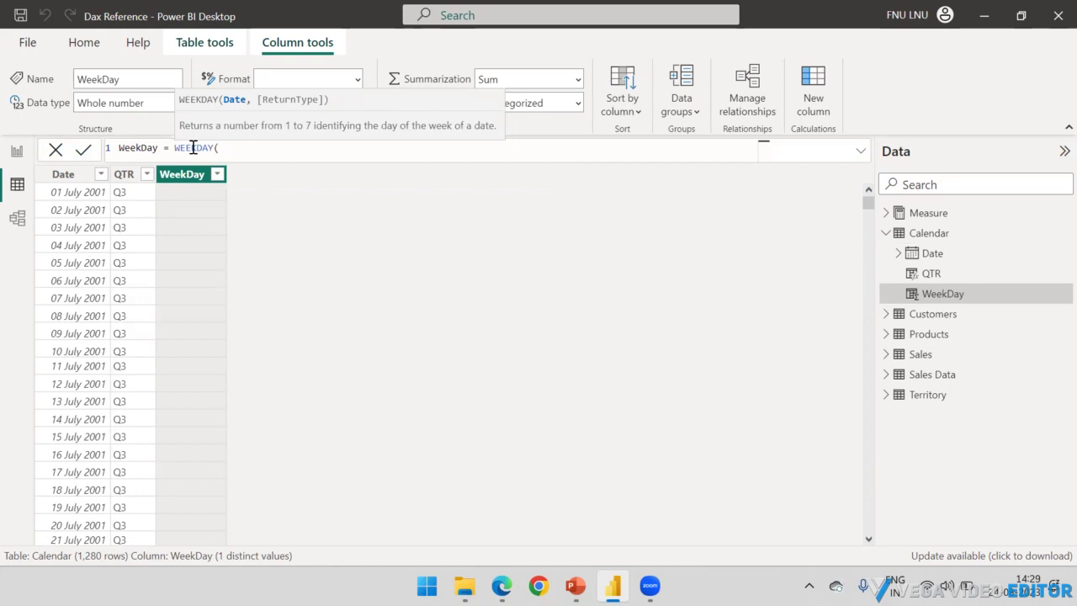
text(c)
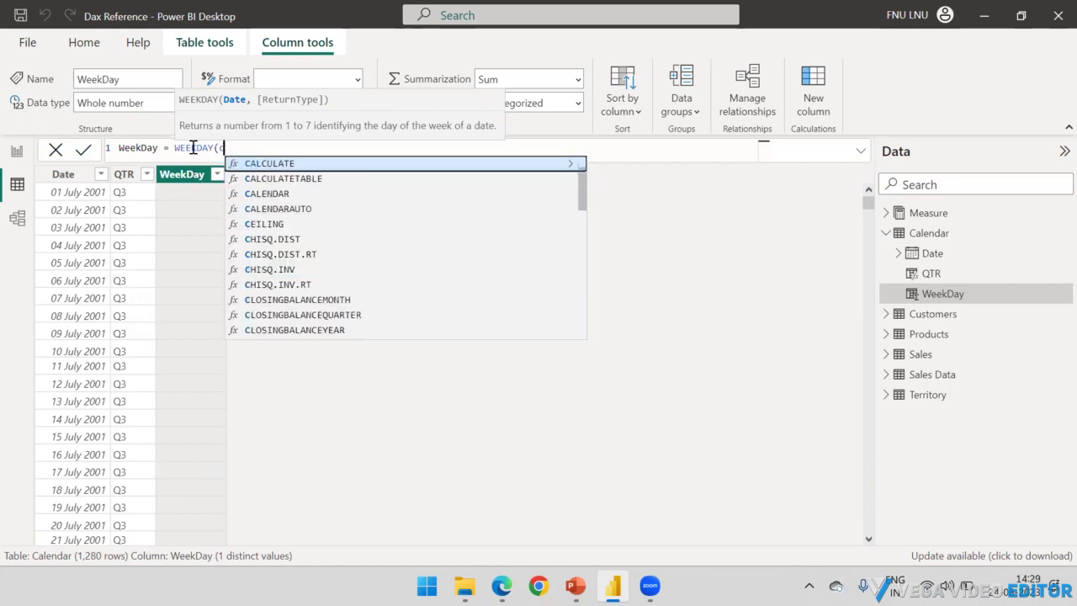
text(a)
key(Up)
key(Up)
key(Tab)
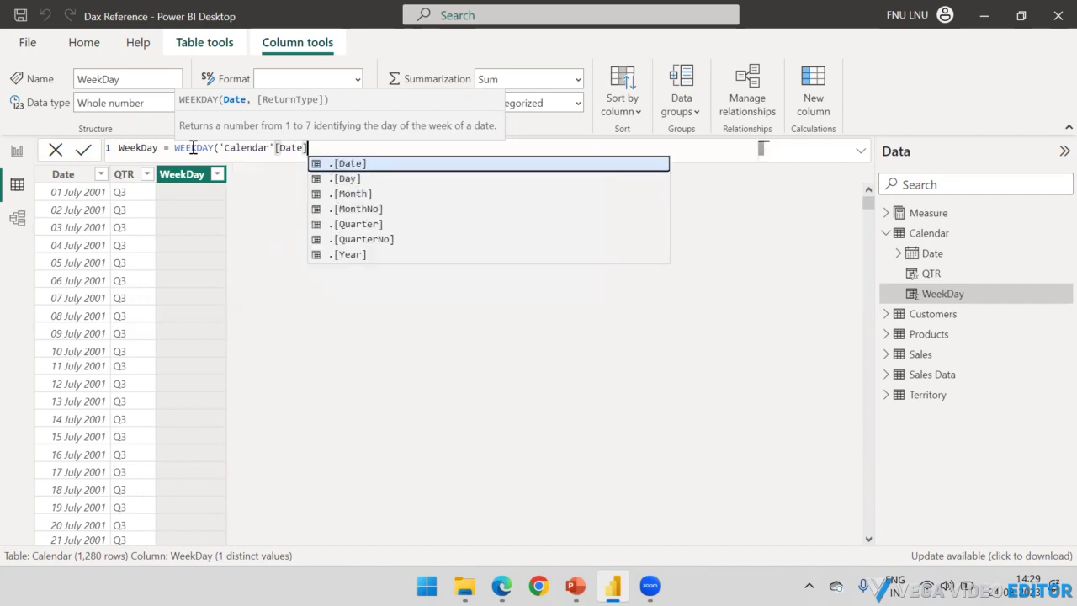
text())
key(Return)
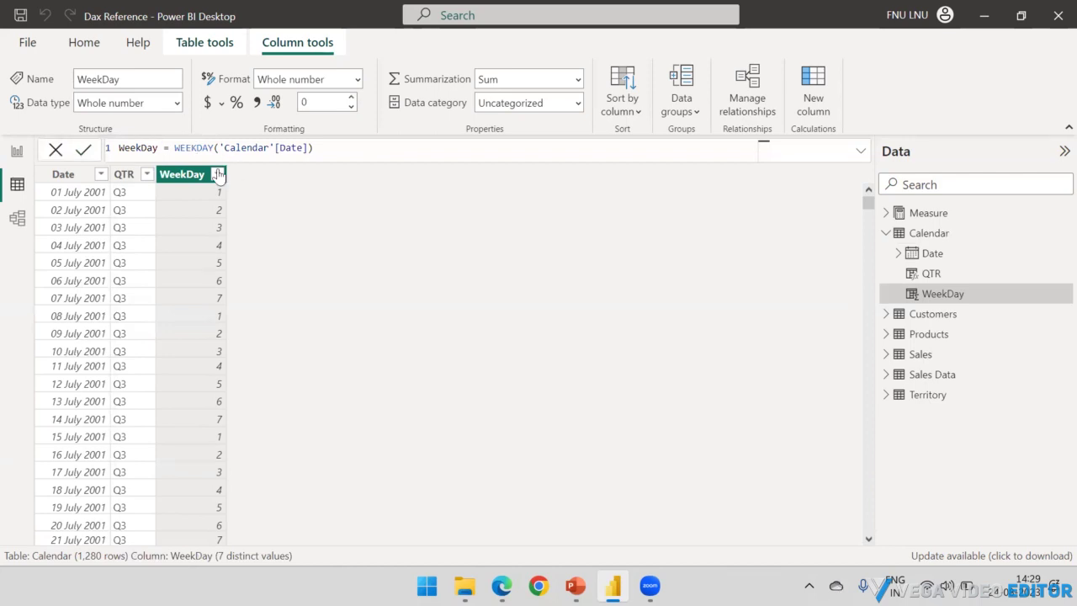
click(217, 174)
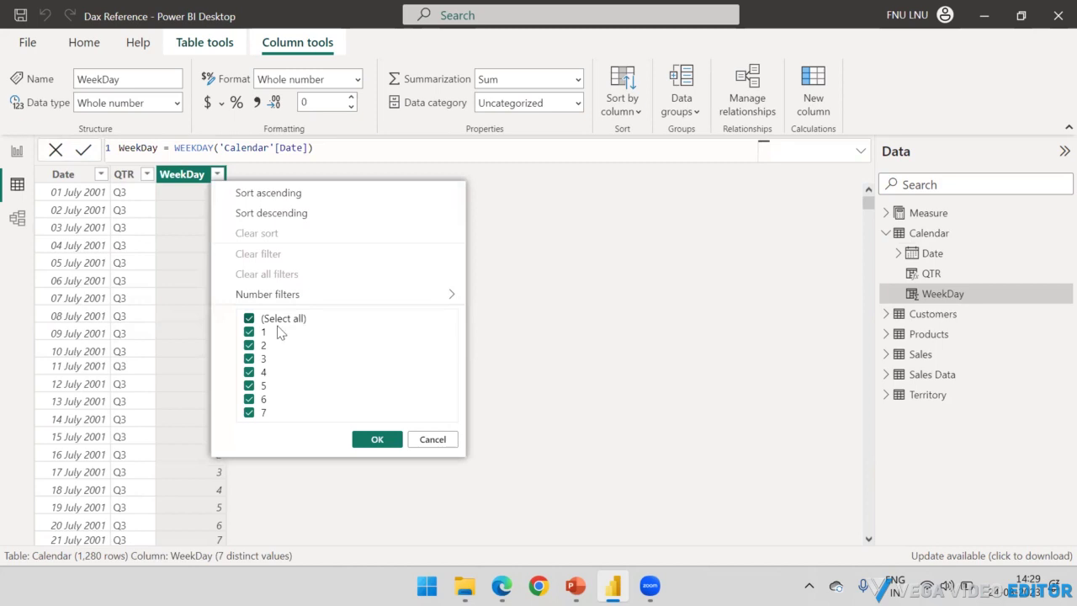
click(387, 442)
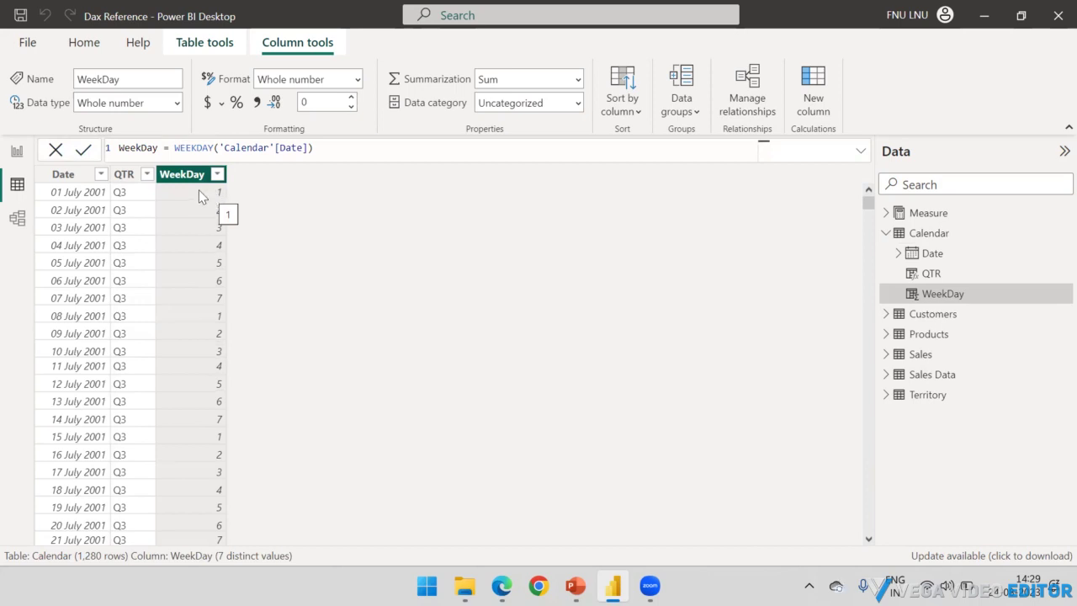
- Check the description of ReturnType option 1 for the WEEKDAY formula, and remove the extra comma added for it
click(308, 148)
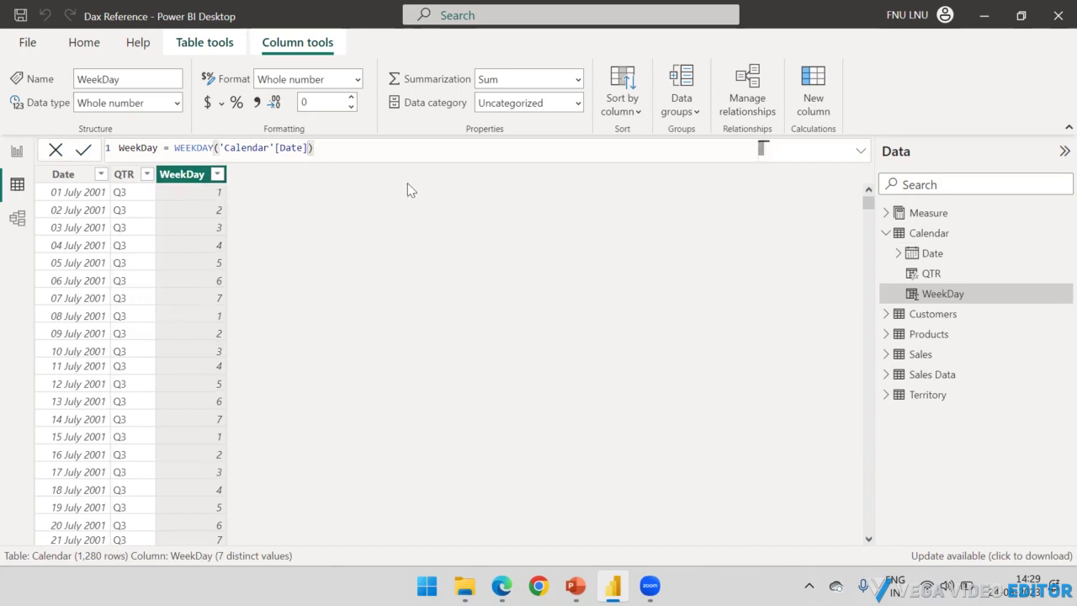
text(,)
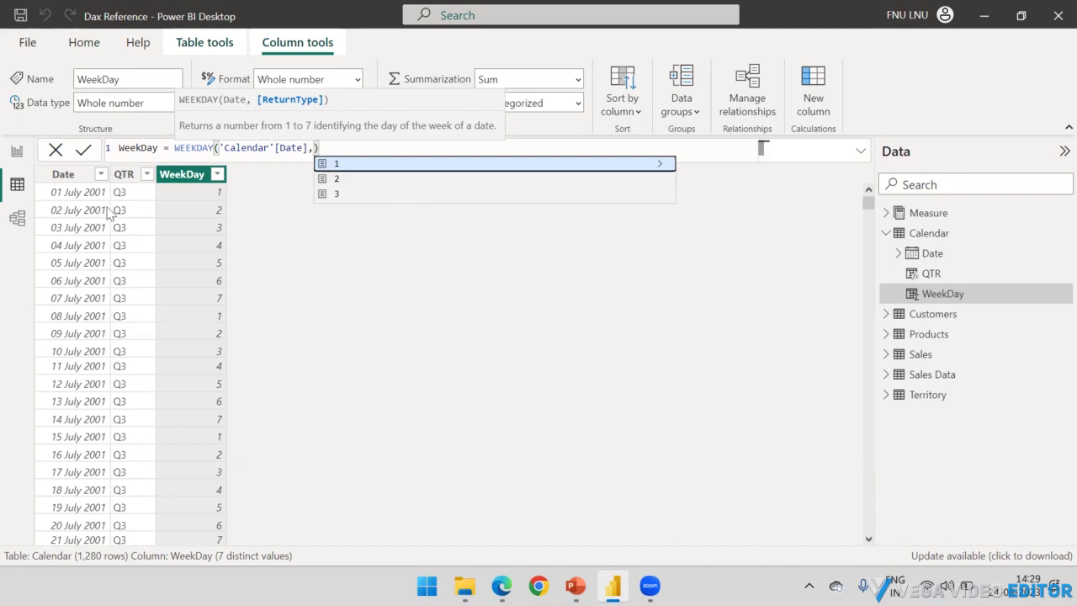
click(658, 165)
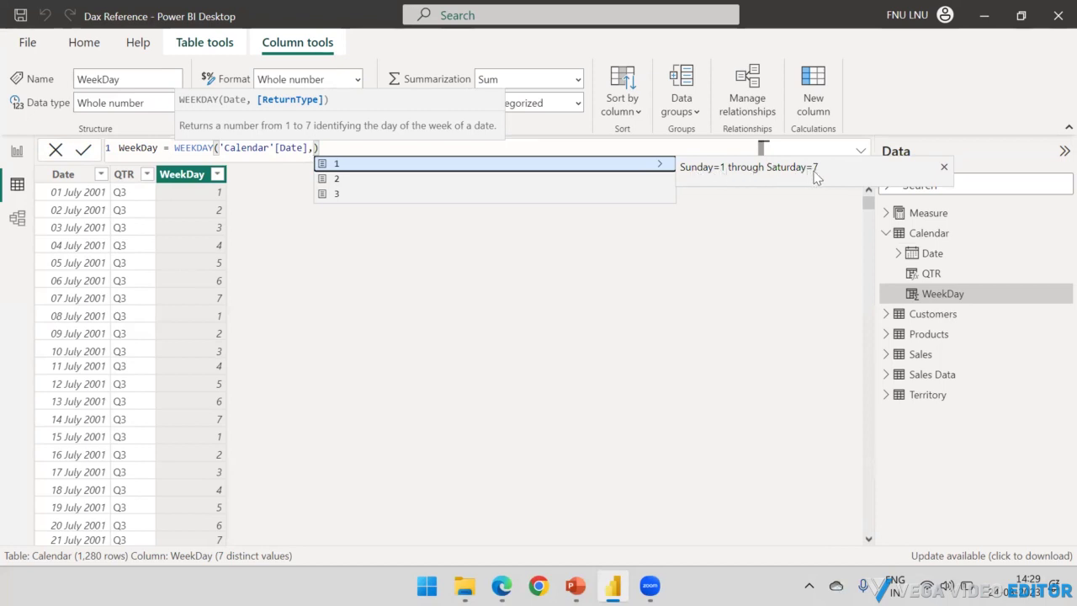
click(296, 215)
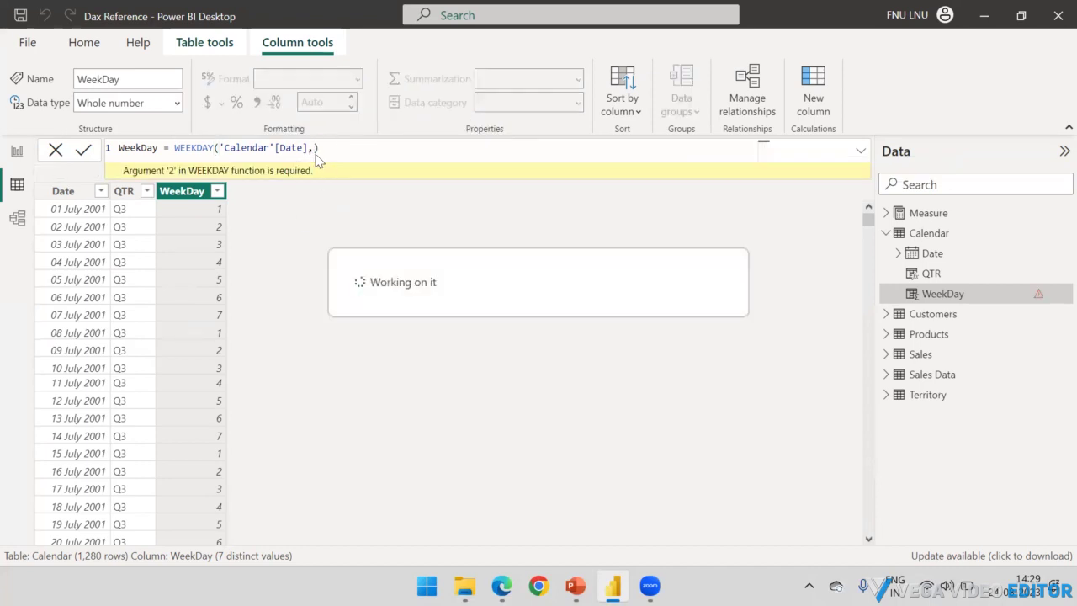
click(313, 148)
key(BackSpace)
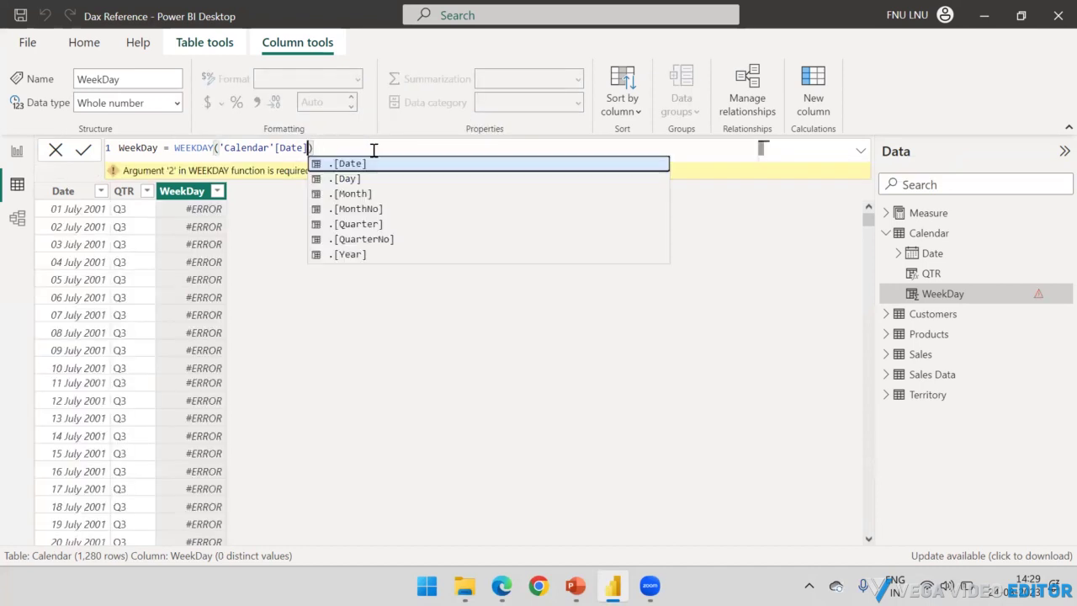
click(374, 149)
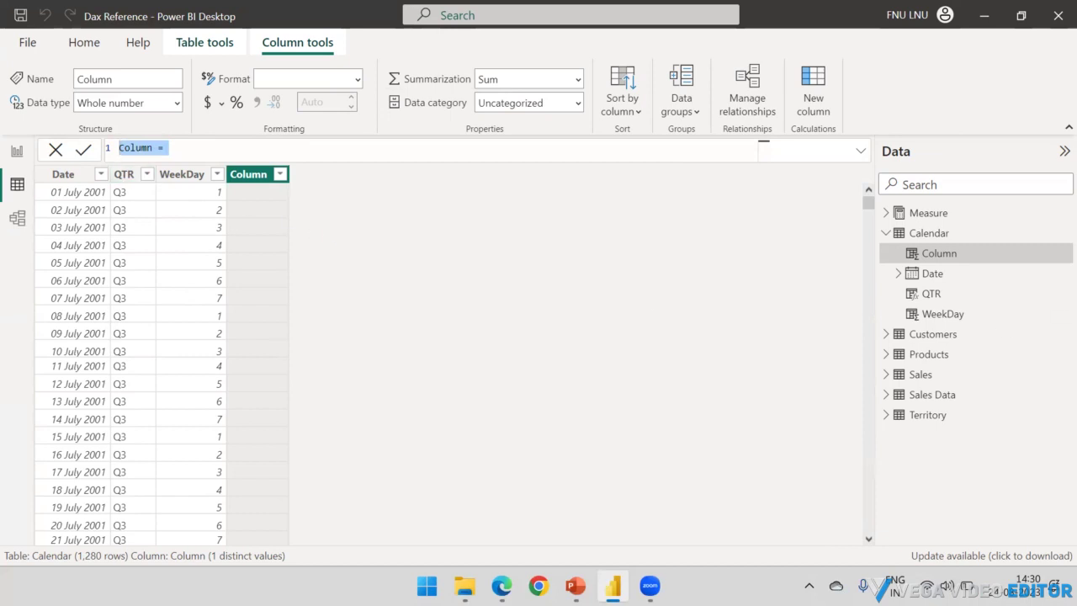
- Begin the new Calendar column's formula with SWITCH, using 'Calendar'[WeekDay] as the expression
click(168, 147)
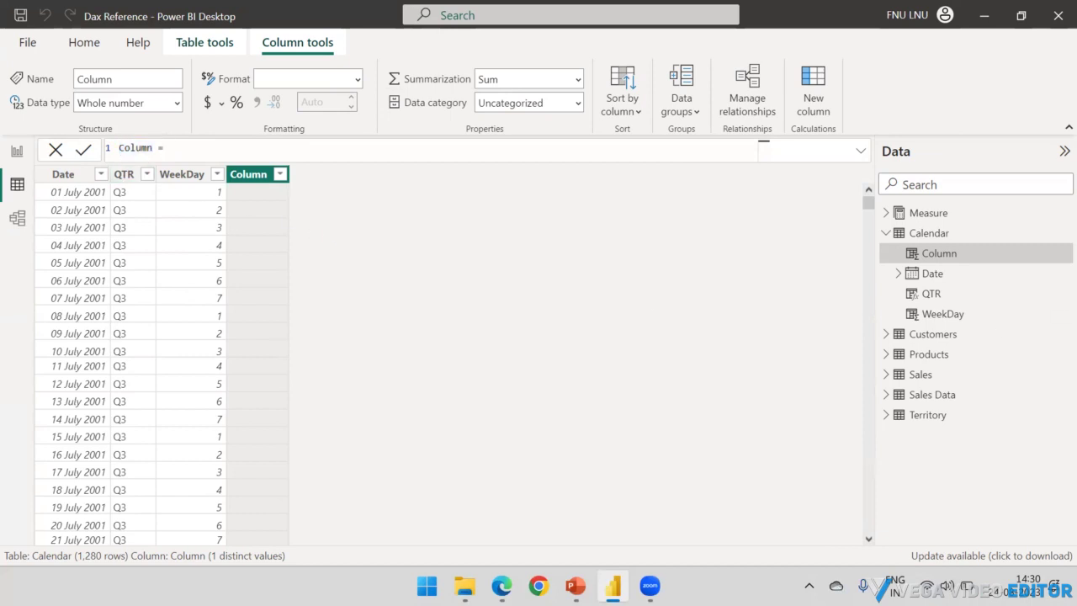
text(SWITCH()
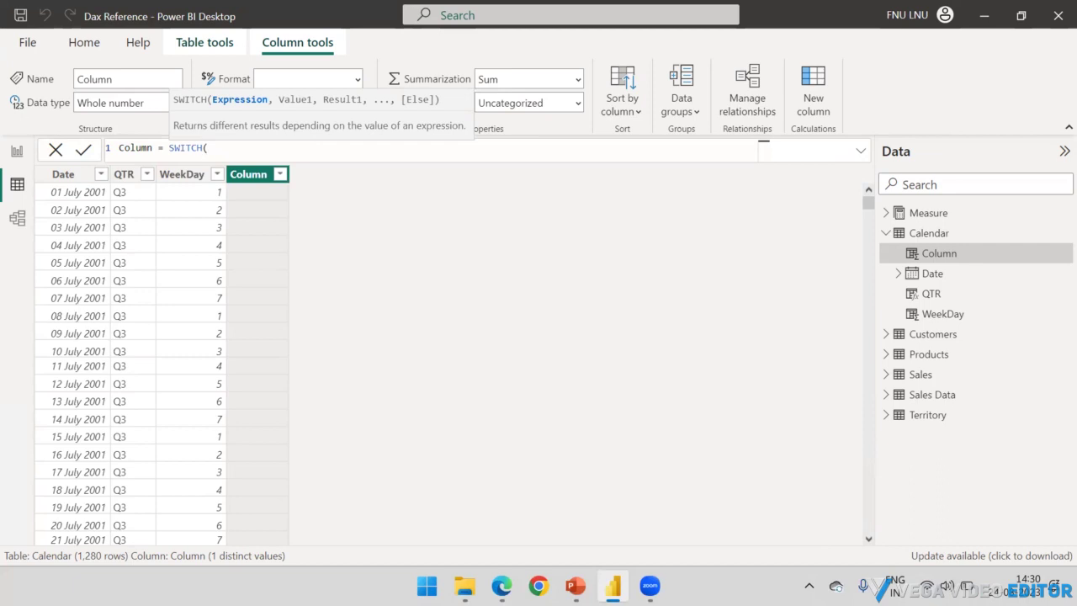
text(Week)
key(Tab)
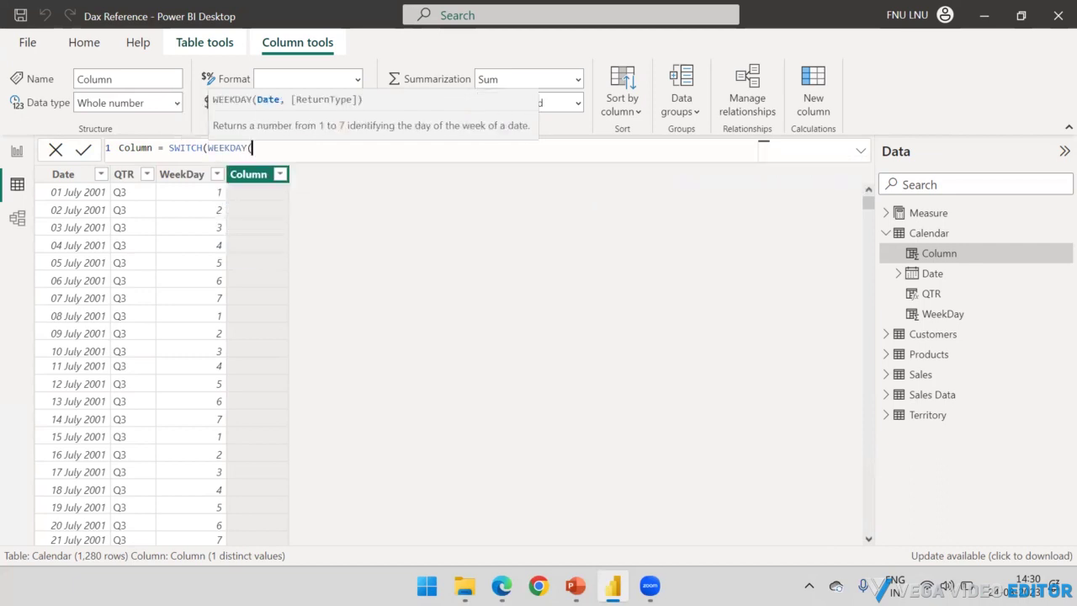
key(BackSpace)
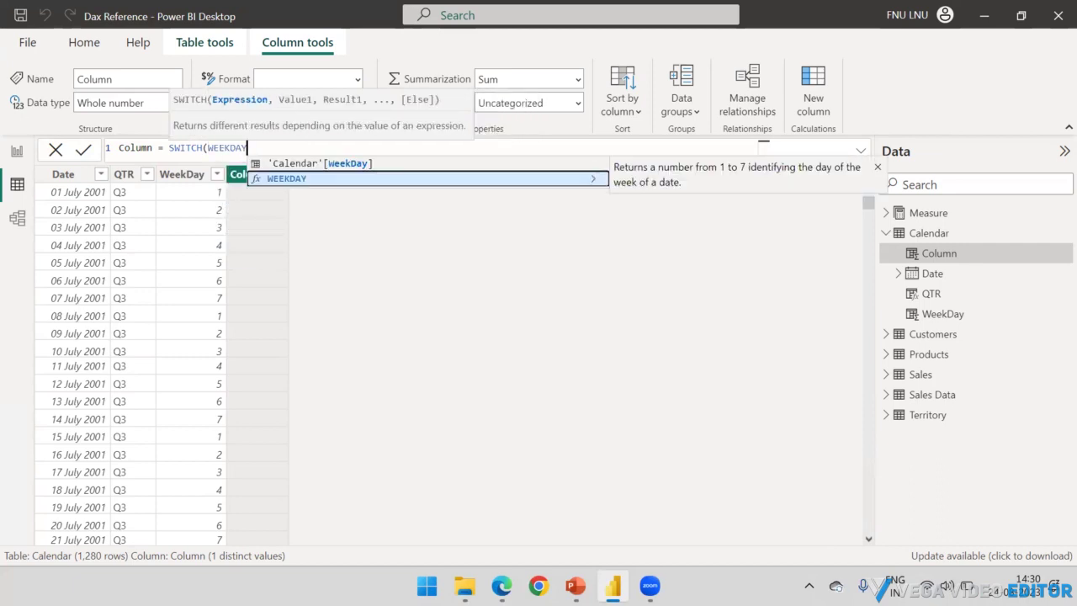
key(Up)
key(Tab)
text(, )
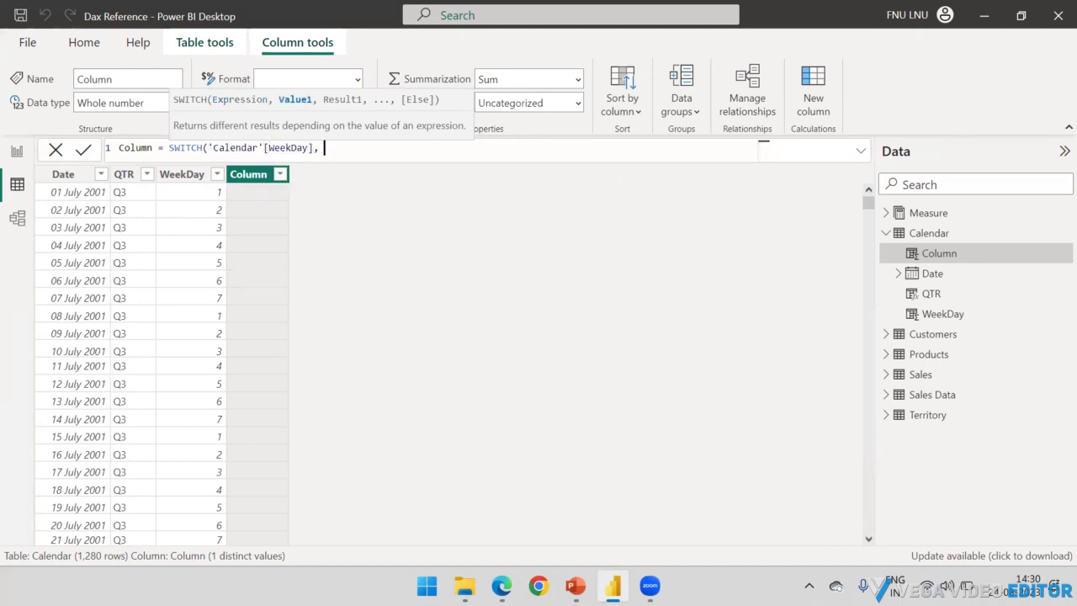
- Add the SWITCH pairs 1, "Sunday" and 2, "Monday" to the formula, followed by the value 3
text(1)
text( , )
text("")
text(Sunda)
text(y ,)
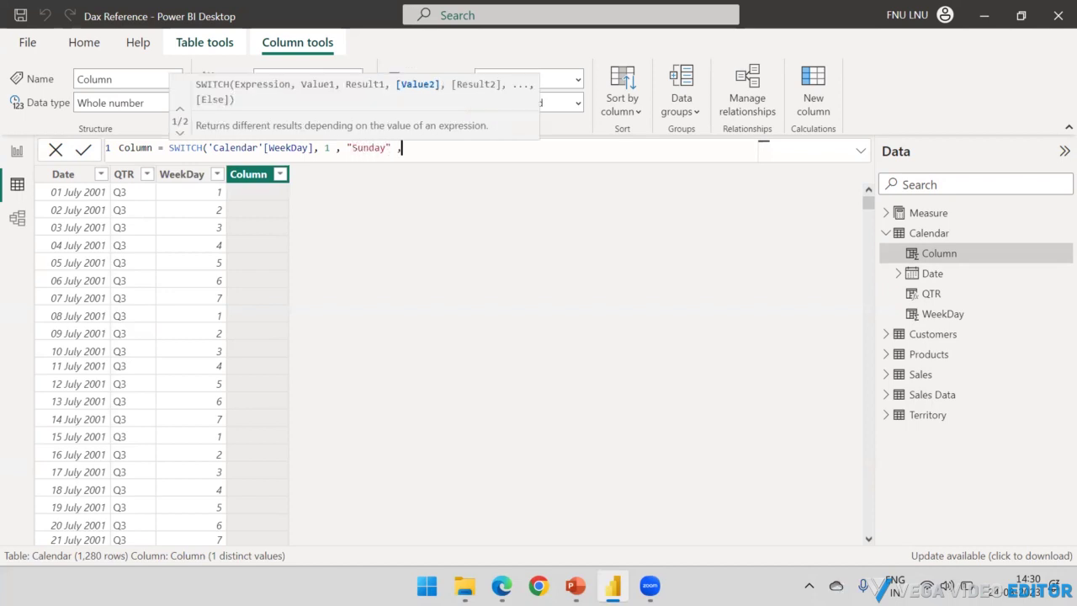
text( 2,)
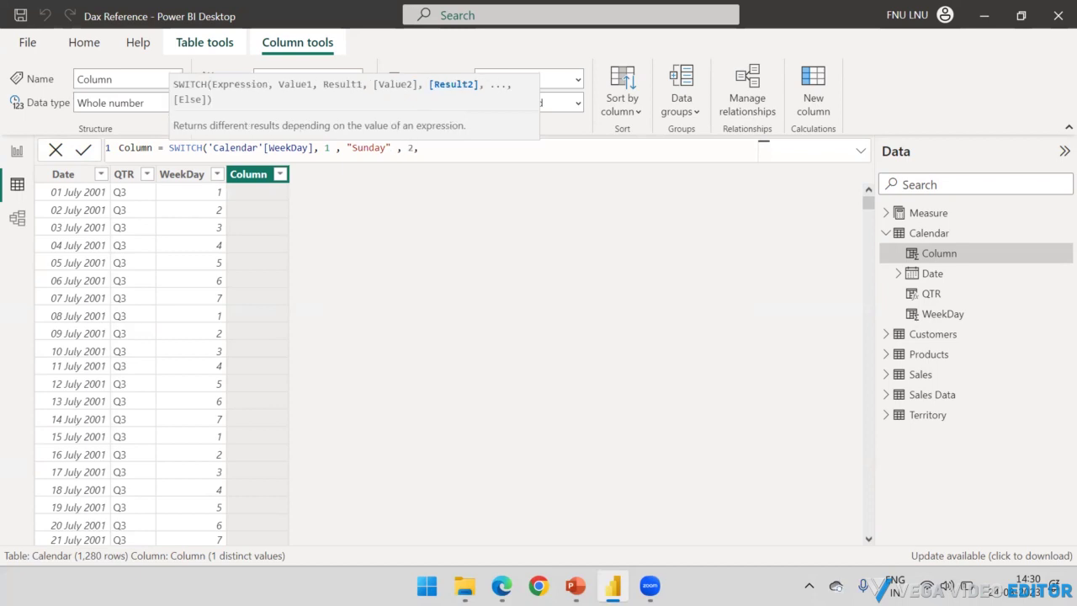
text( "Monday", 3)
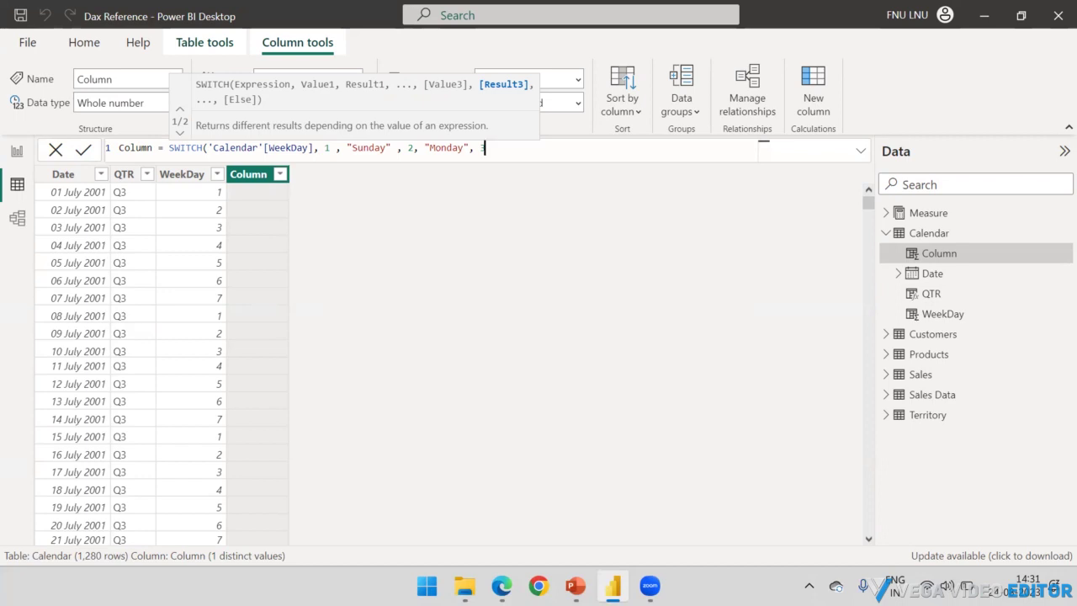
- Add the results "Tuesday" for 3 and "Wednesday" for 4 to the SWITCH formula, followed by the value 5
text(,")
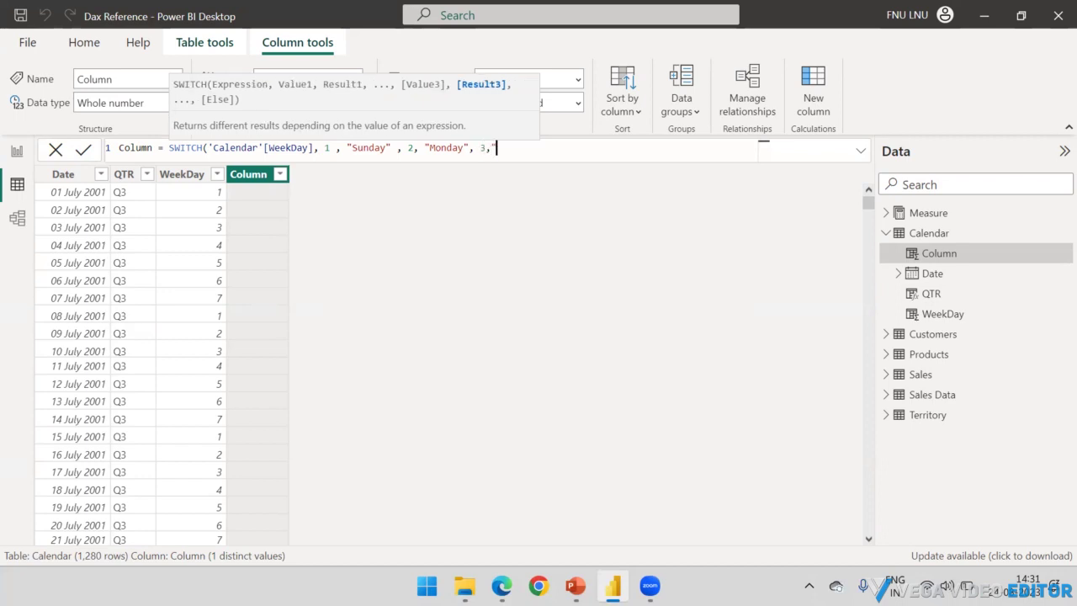
key(Right)
text(Tr)
key(BackSpace)
text(uesday", )
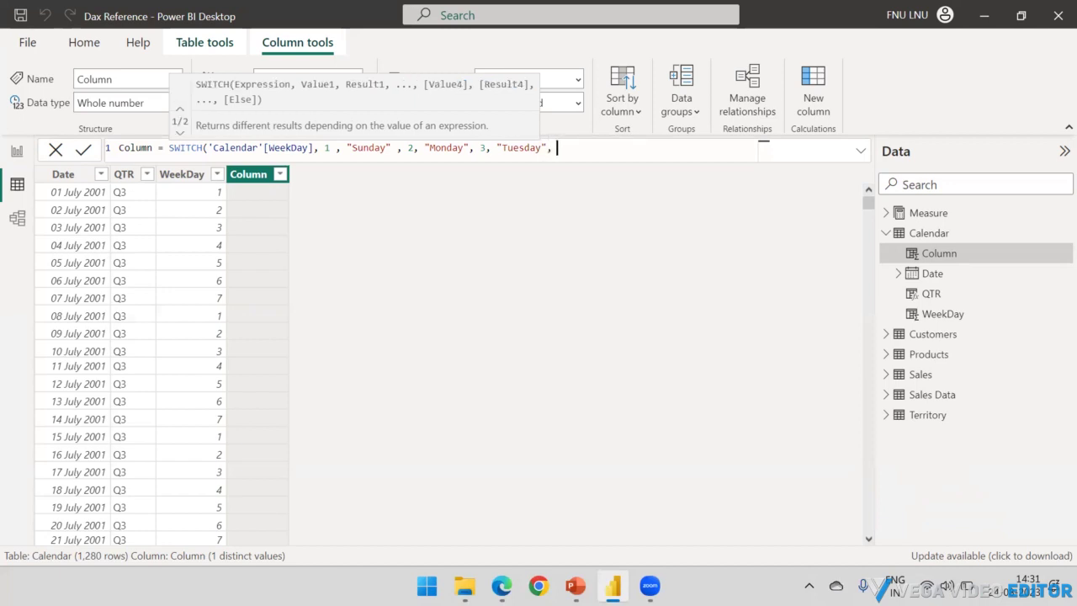
text(4, ")
text(Wed)
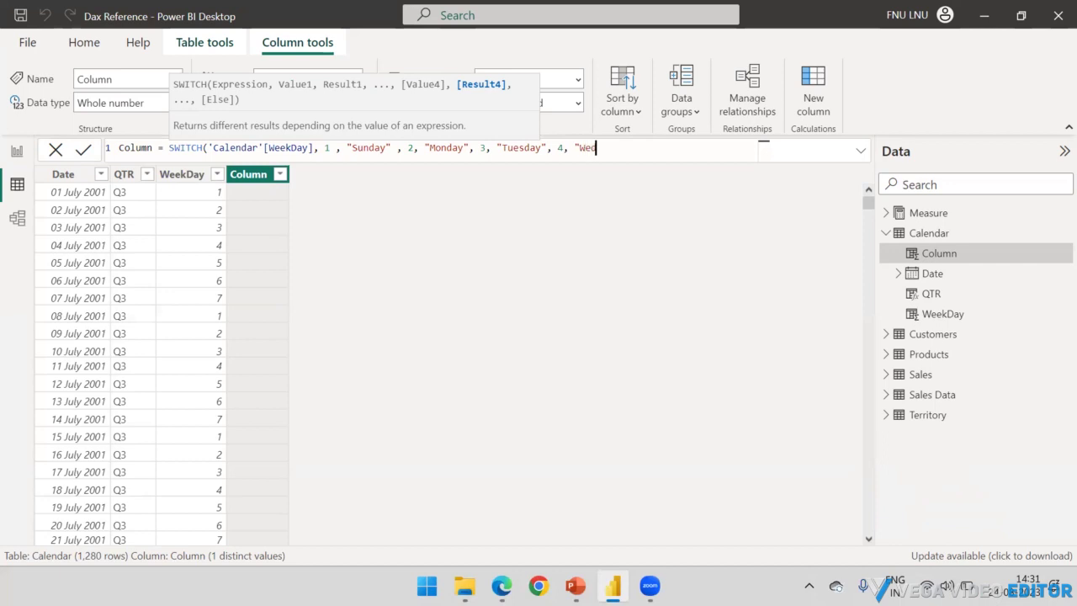
text(nesday", 5)
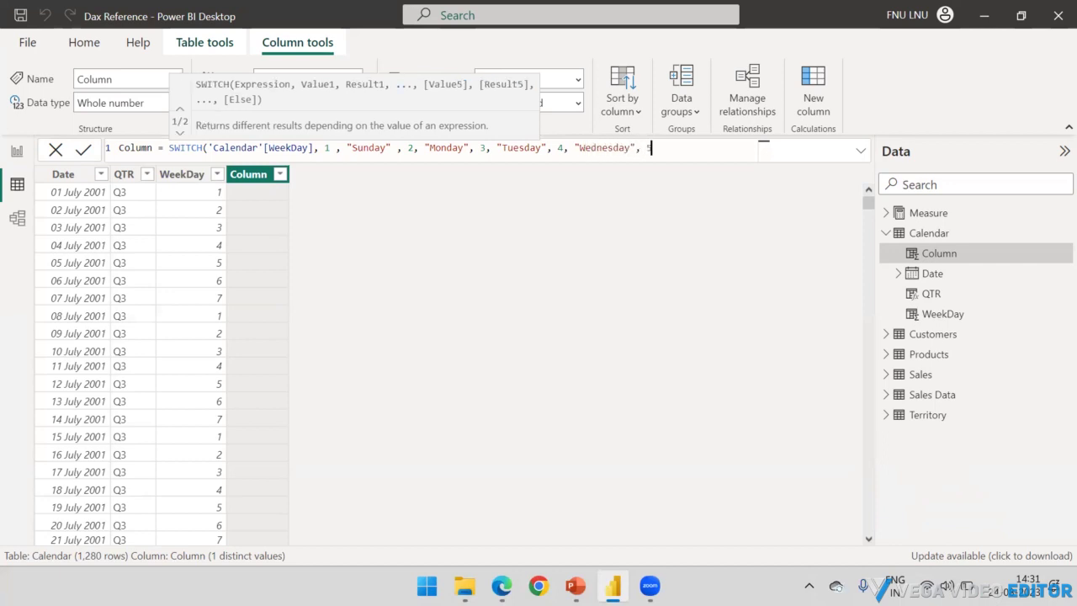
- Complete the SWITCH formula with "Thursday" for 5, "Friday" for 6 and "Saturday" for 7, and commit it
text(,"Thurd)
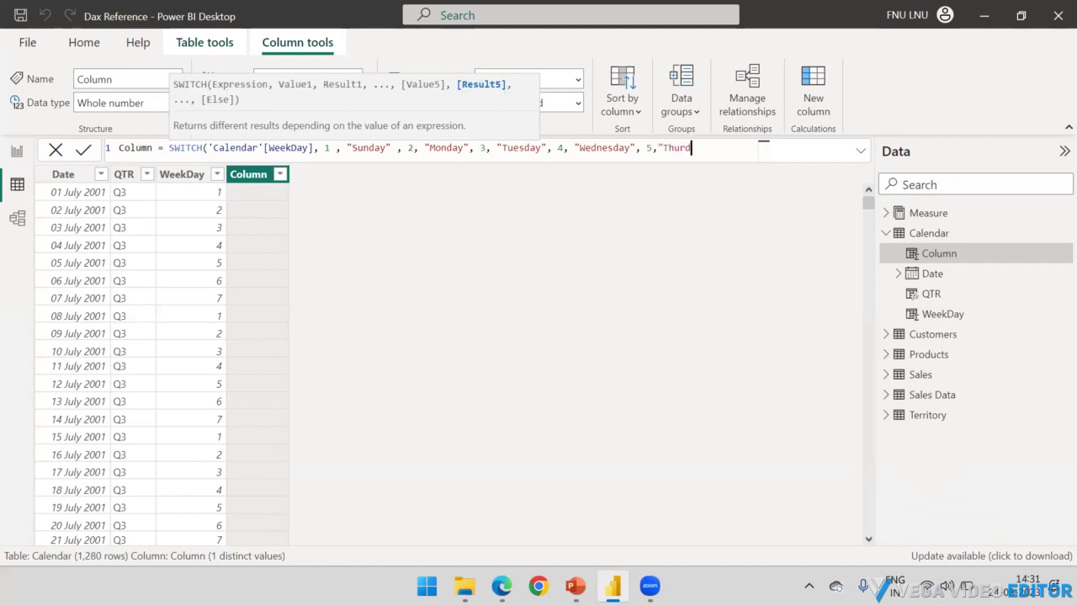
key(BackSpace)
text(sday", 6)
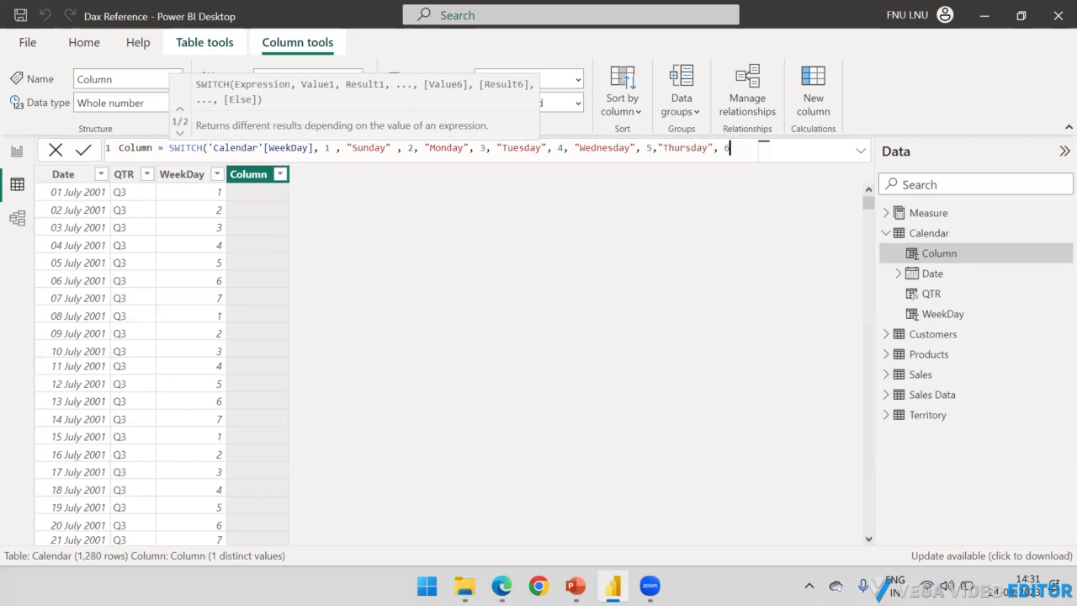
text(, "Frida)
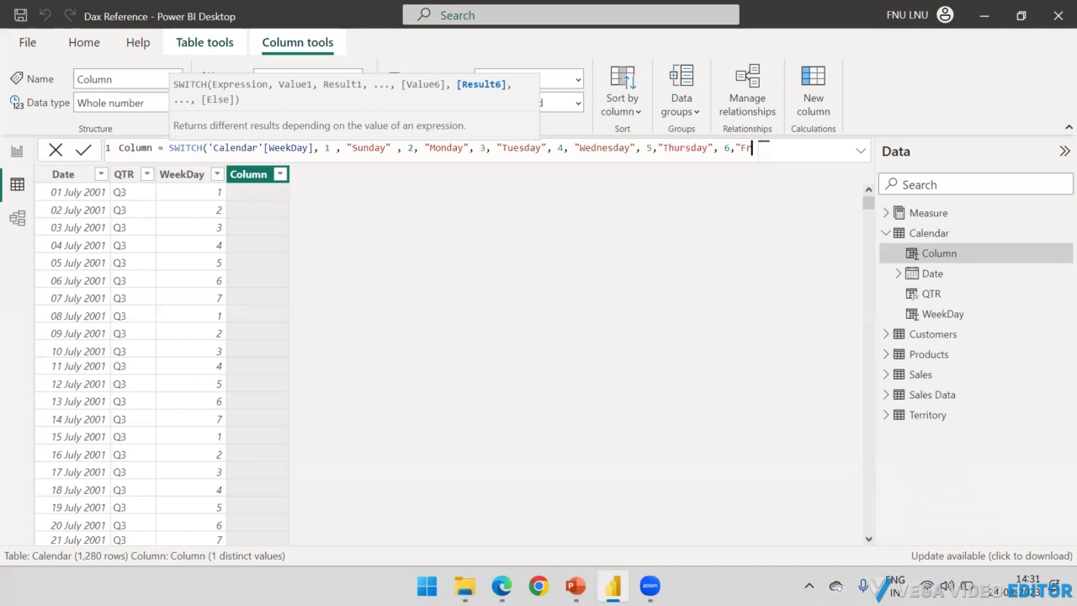
text(y")
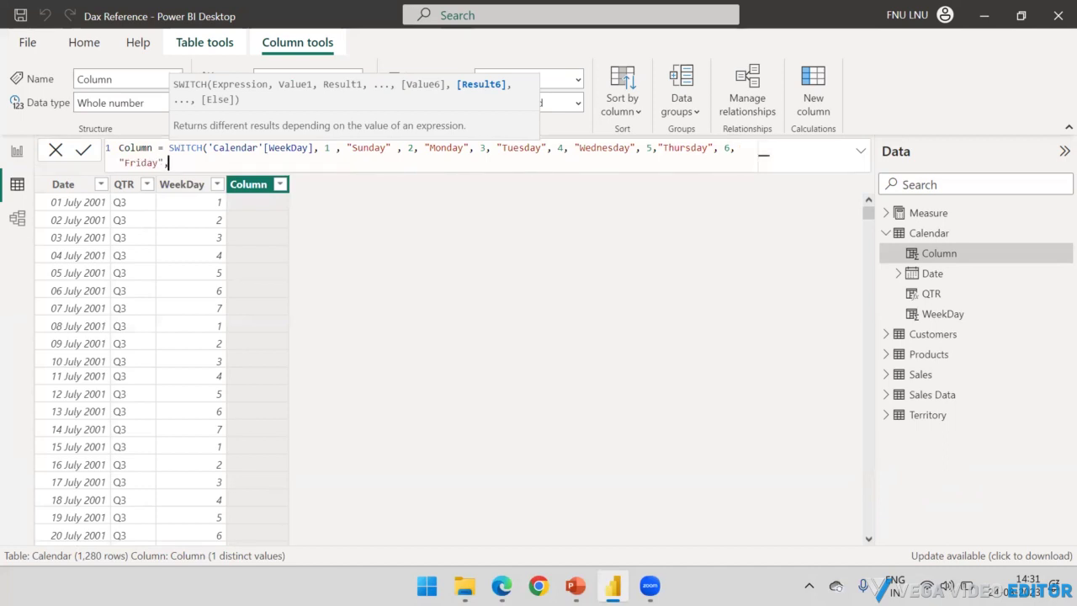
text(, 7)
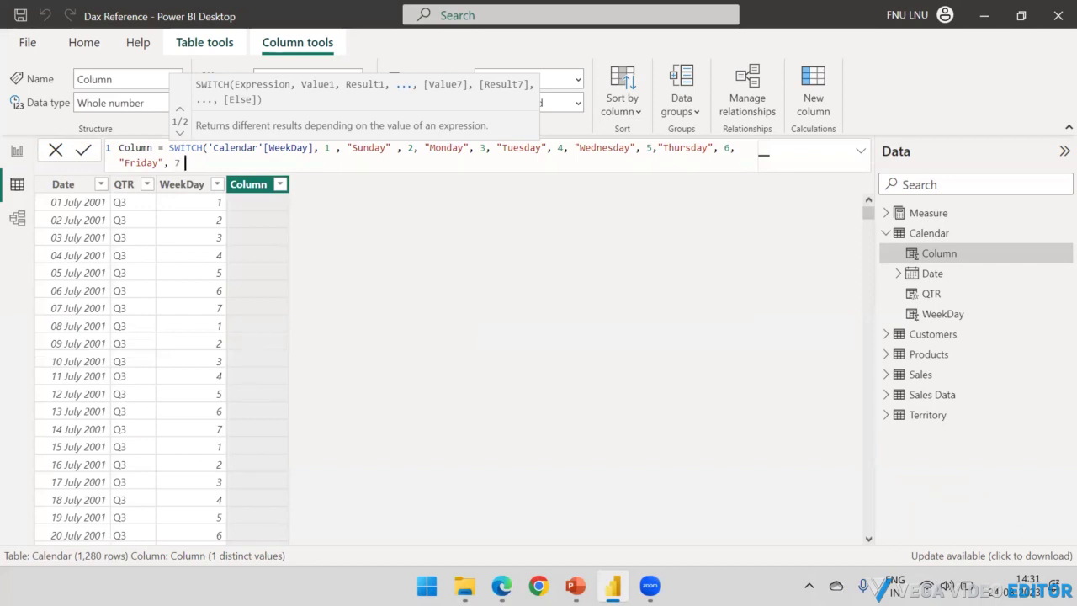
text( , ")
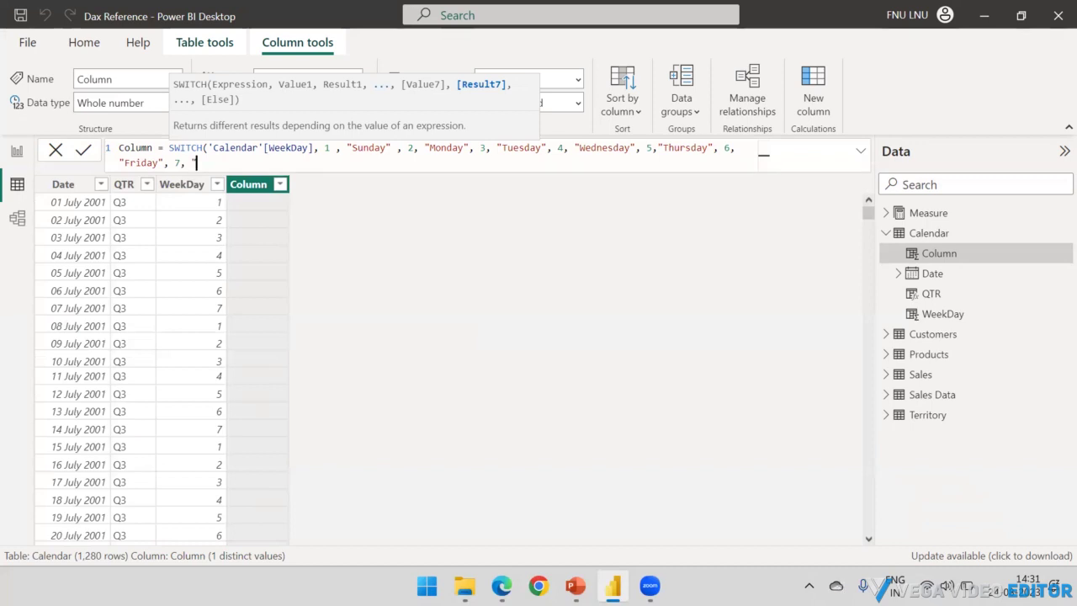
text(Saturday"))
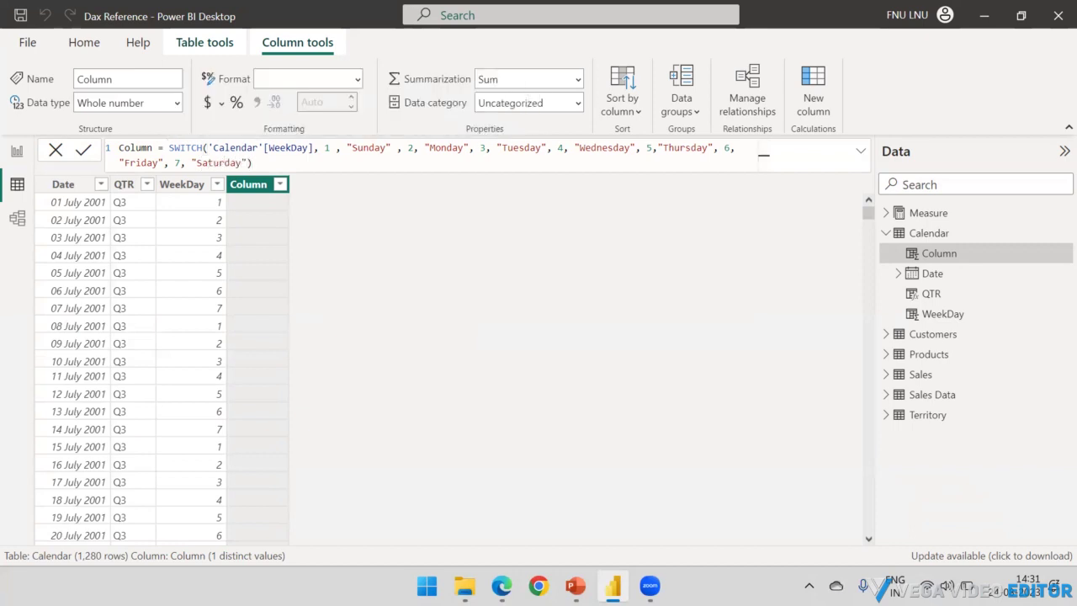
key(Return)
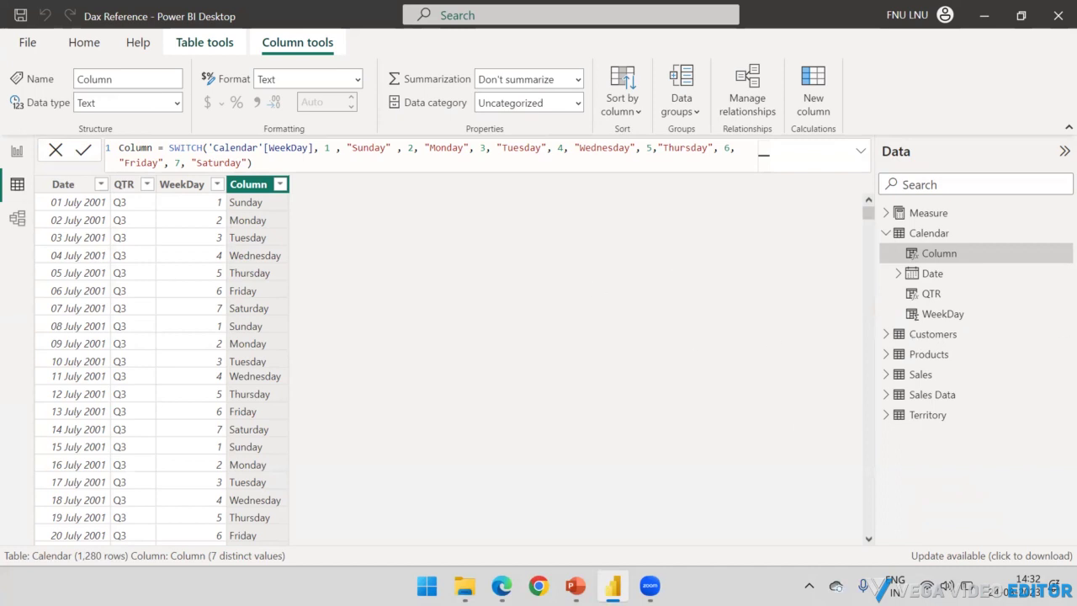
- Highlight the entire SWITCH expression in the new column's formula for review
mouse_move(206, 203)
mouse_down()
mouse_move(237, 202)
mouse_move(228, 251)
mouse_up()
key(Escape)
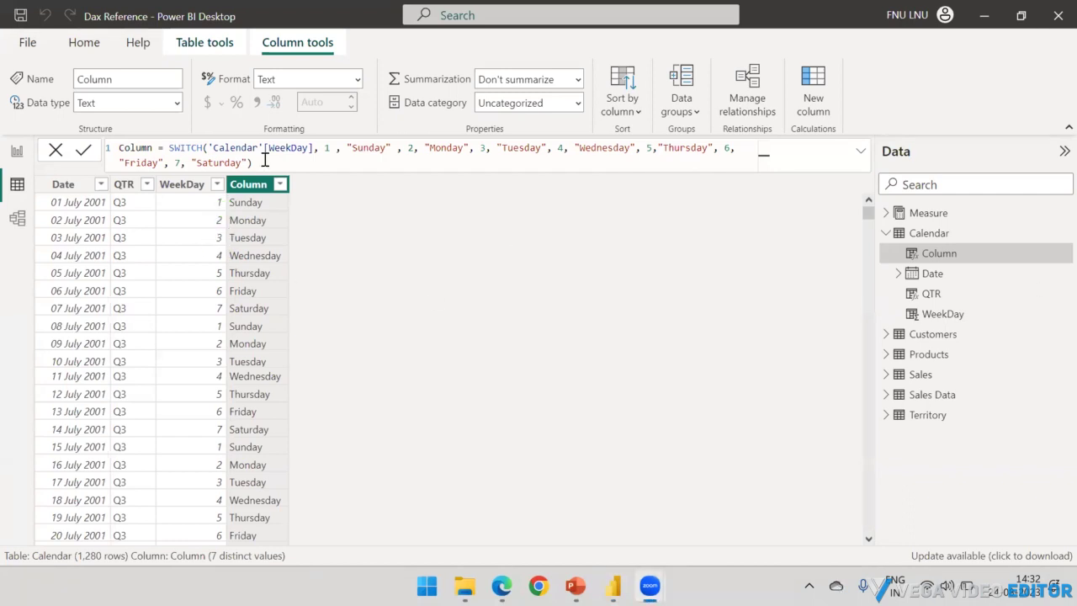
drag(257, 163, 168, 149)
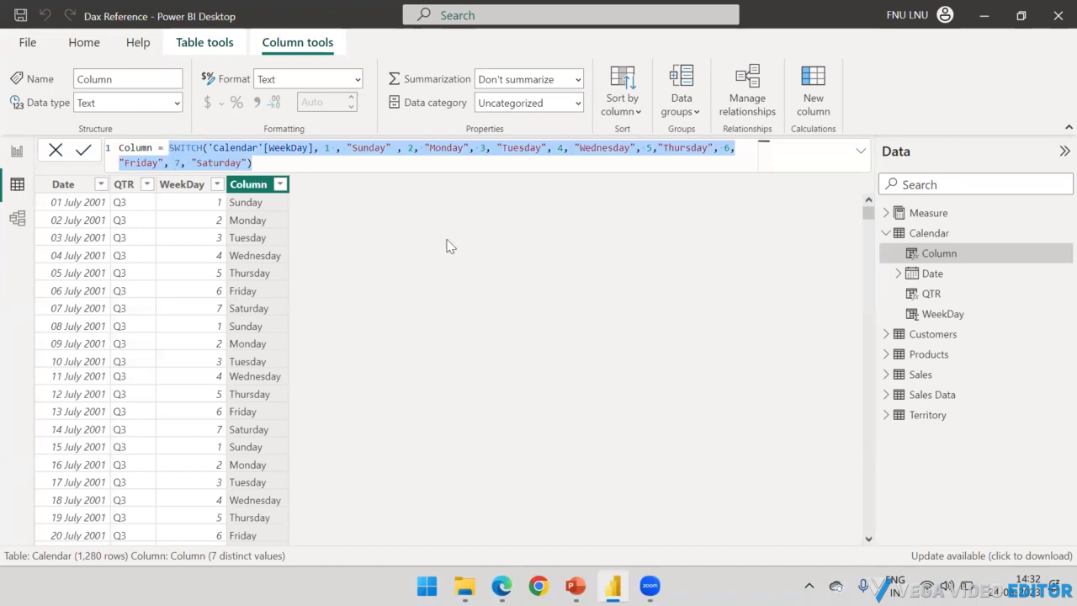
- Review the Logical Functions slide in PowerPoint, and minimize the open windows before switching to Zoom
click(576, 586)
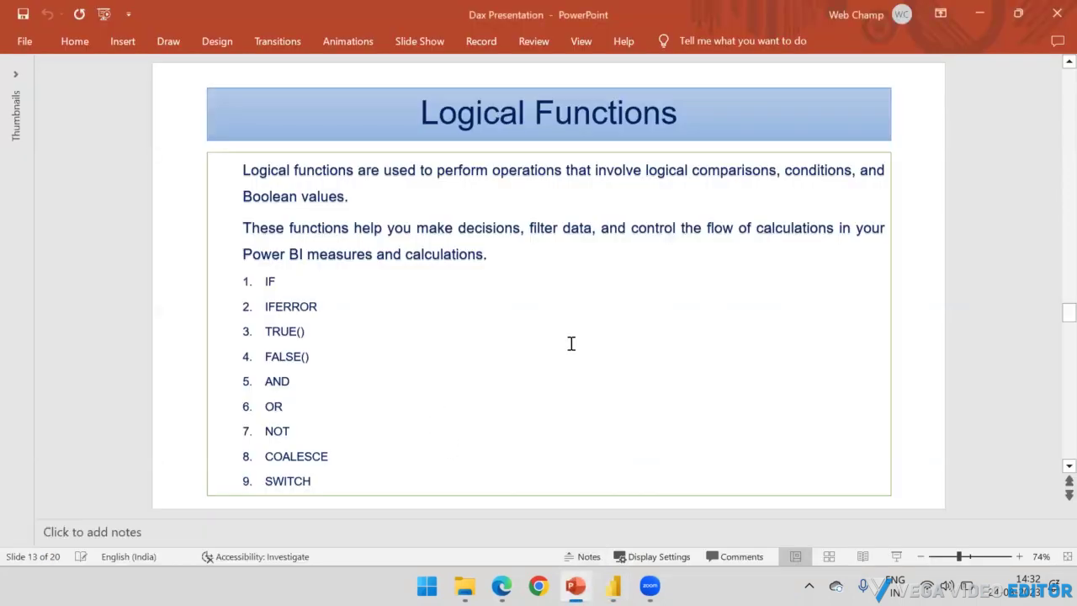
click(1014, 14)
key(alt+Tab)
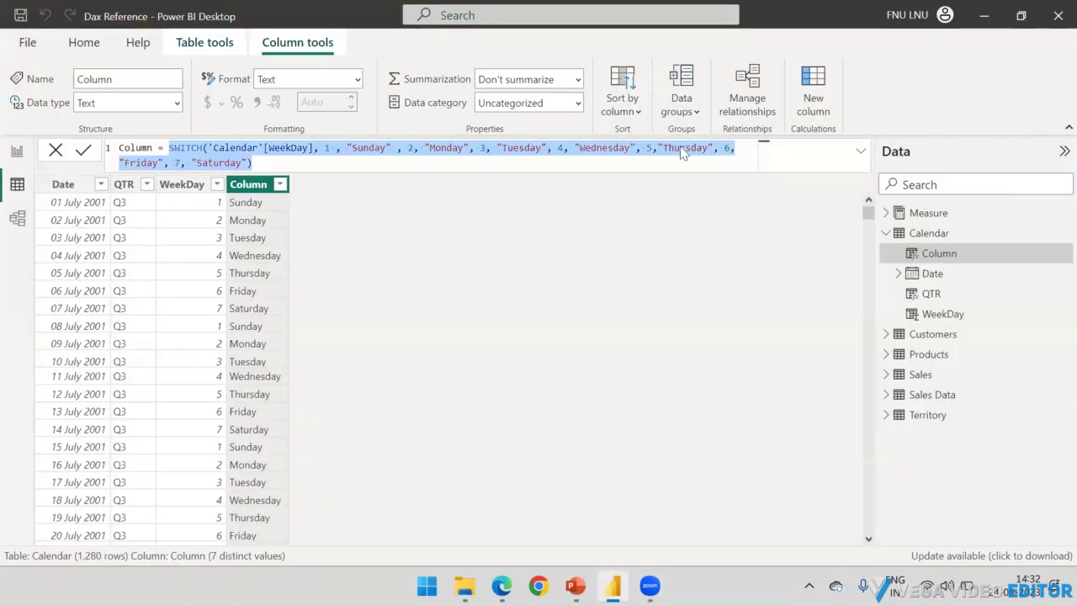
click(983, 17)
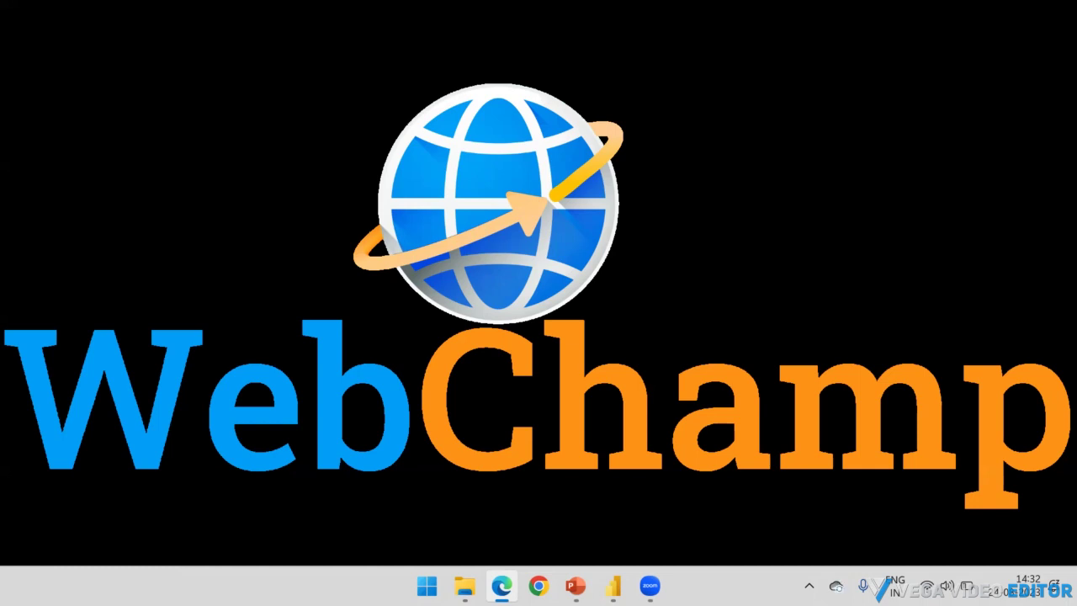
click(650, 586)
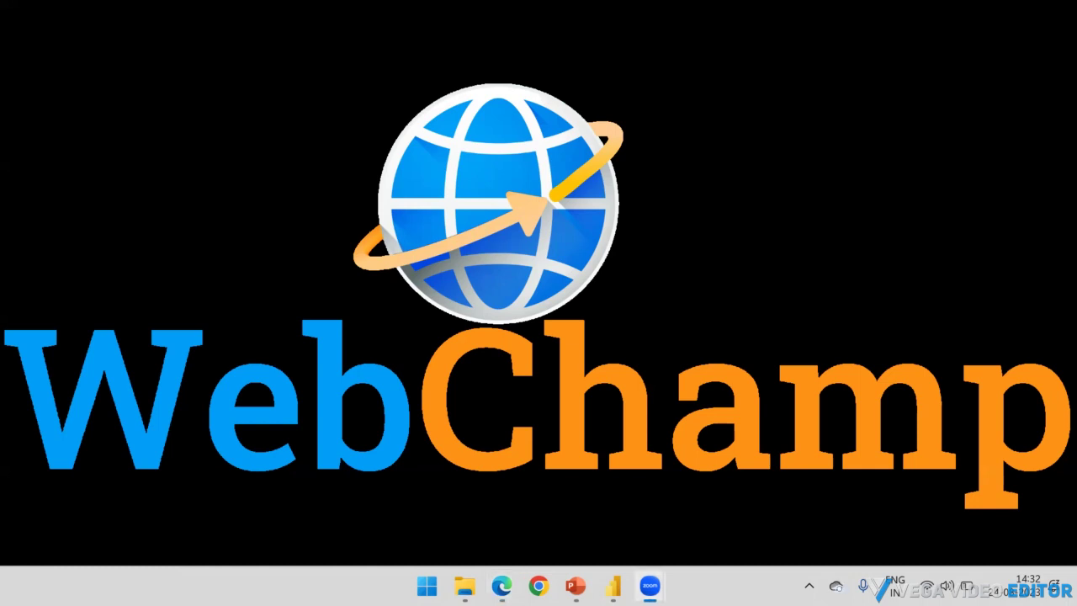